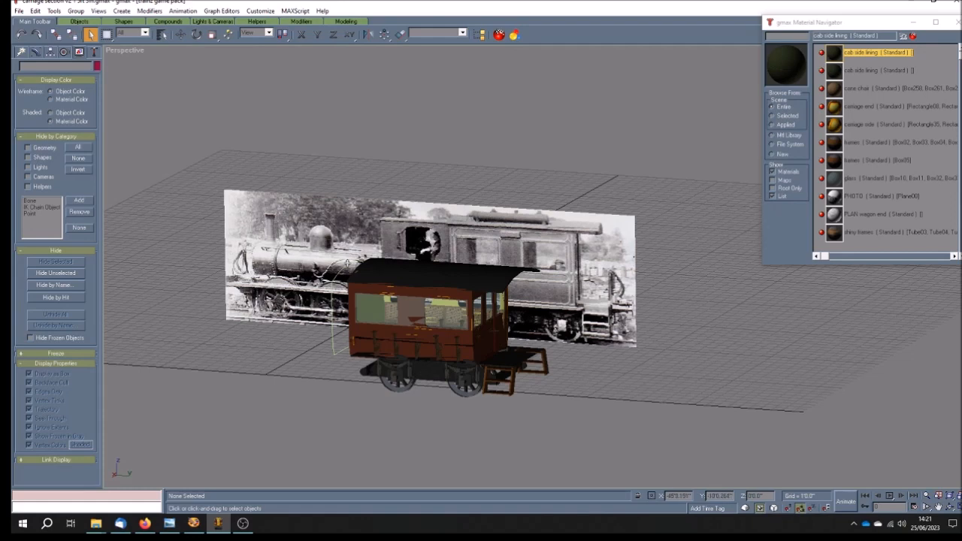
# Save the scene, and save a copy of it as "carriage bogey v1 1 5ft 3in.gmax"
pyautogui.hotkey('ctrl', 's')
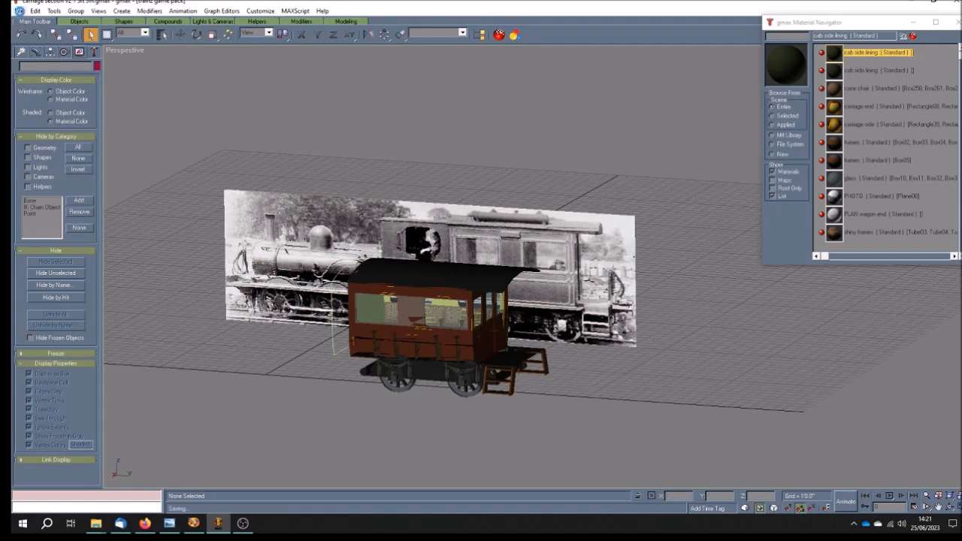
pyautogui.click(18, 11)
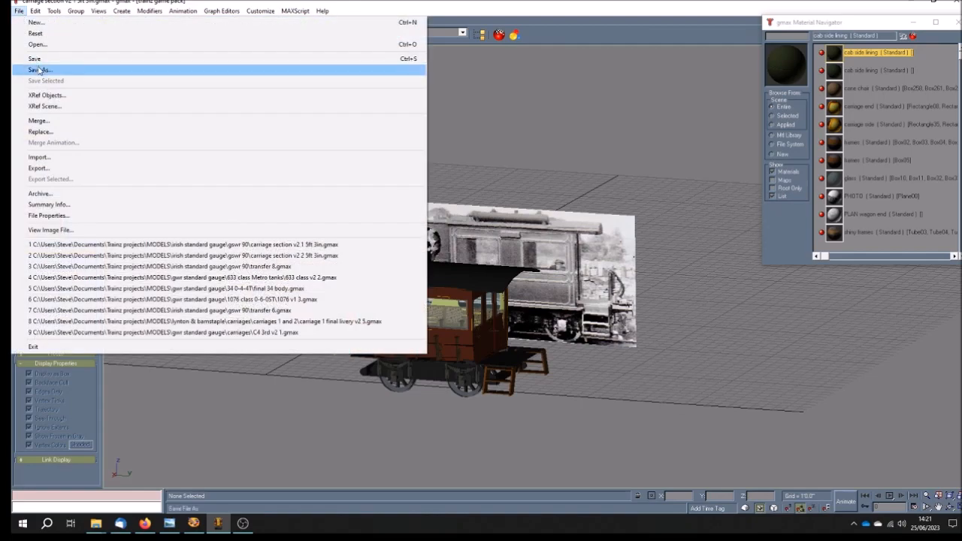
pyautogui.click(39, 70)
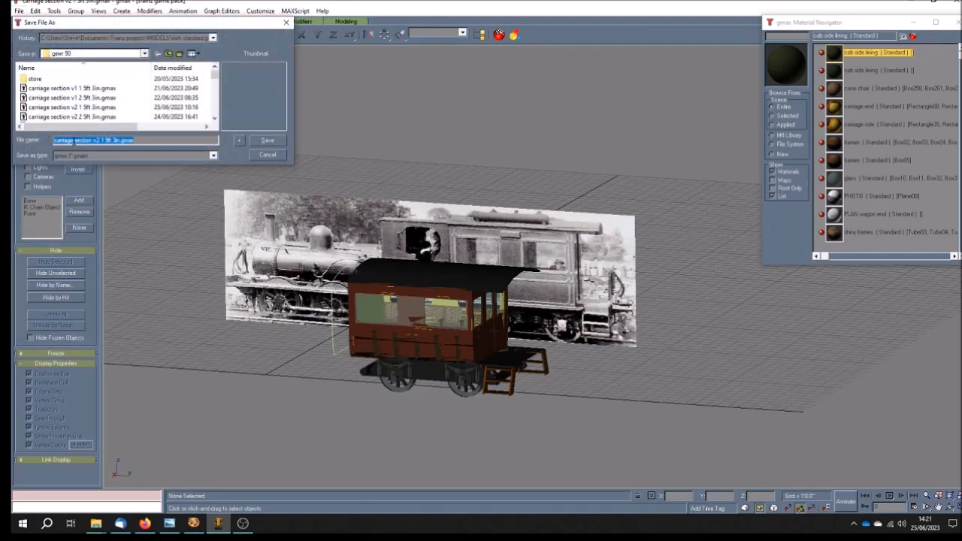
pyautogui.click(77, 140)
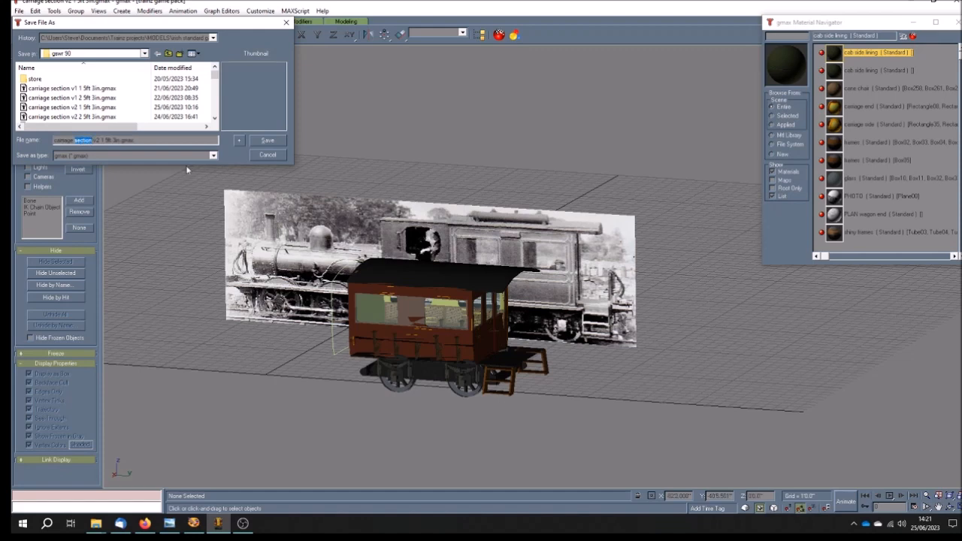
pyautogui.write('bogey')
pyautogui.press('Right')
pyautogui.press('Right')
pyautogui.press('Right')
pyautogui.press('BackSpace')
pyautogui.write('1')
pyautogui.click(268, 141)
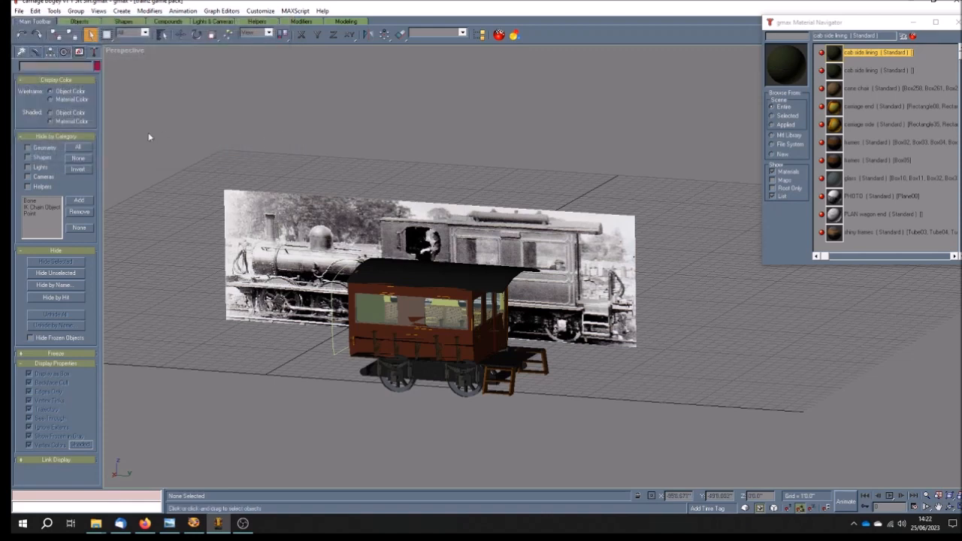
# Delete the reference photo plane, the outline beside the carriage and the roof
pyautogui.click(303, 233)
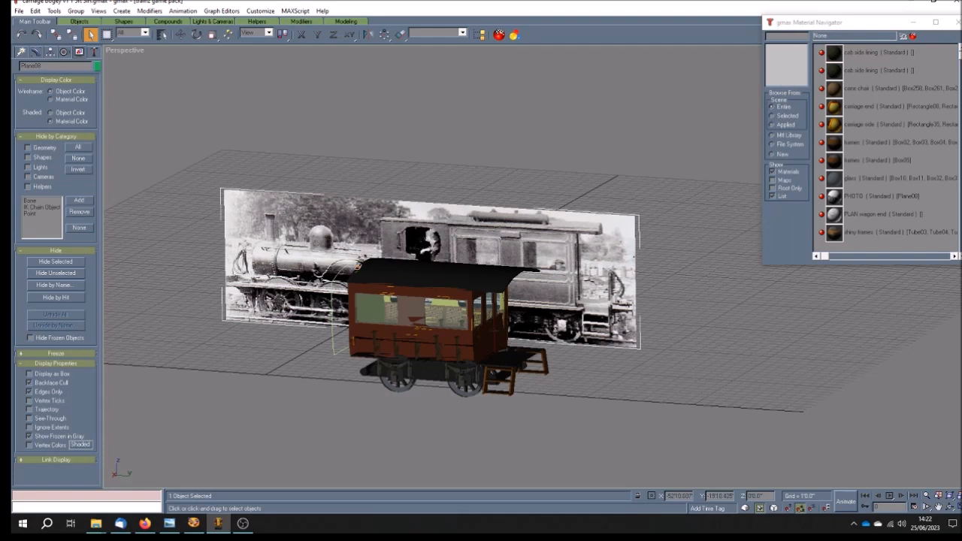
pyautogui.press('Delete')
pyautogui.click(332, 293)
pyautogui.press('Delete')
pyautogui.click(399, 281)
pyautogui.press('Delete')
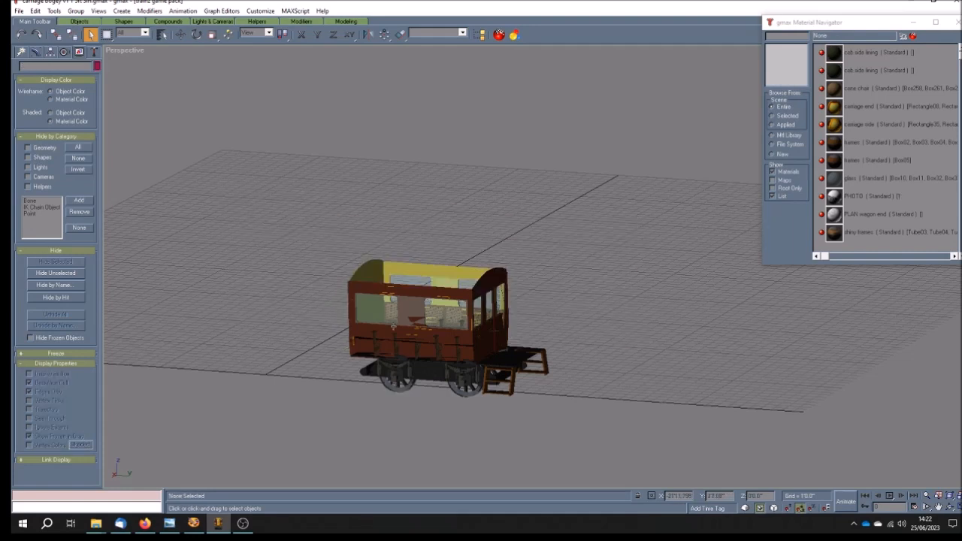
# Delete the carriage's yellow side lining, the closed end wall and the near side wall with its glazing
pyautogui.click(393, 273)
pyautogui.press('Delete')
pyautogui.click(379, 271)
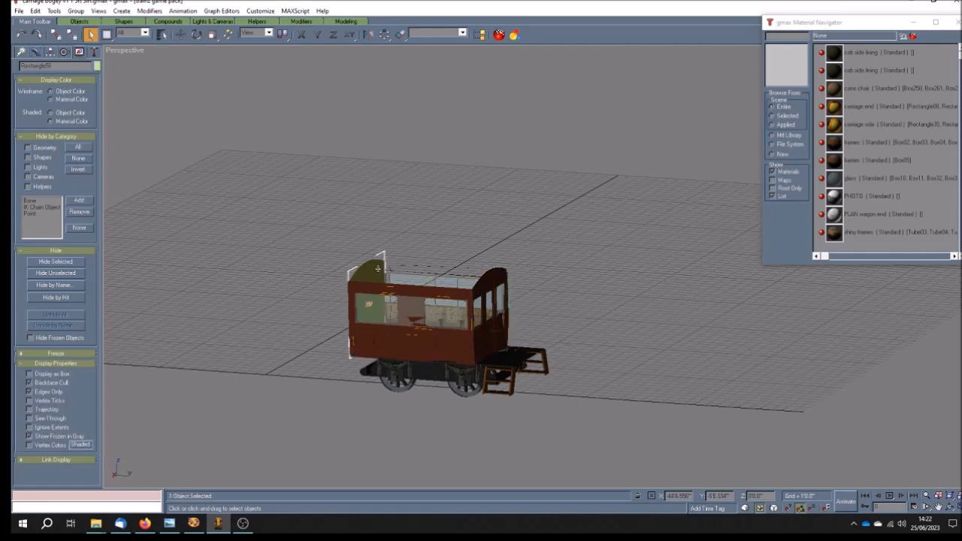
pyautogui.press('Delete')
pyautogui.click(371, 291)
pyautogui.press('Delete')
pyautogui.click(365, 284)
pyautogui.press('Delete')
pyautogui.click(407, 288)
pyautogui.press('Delete')
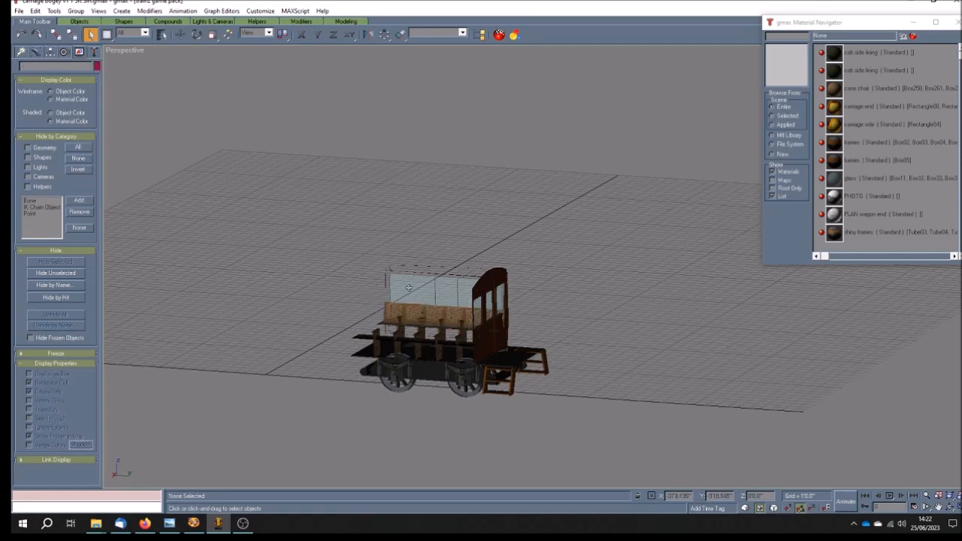
# Delete the far side's window glass and the remaining side wall panel
pyautogui.click(407, 288)
pyautogui.press('Delete')
pyautogui.click(413, 272)
pyautogui.press('Delete')
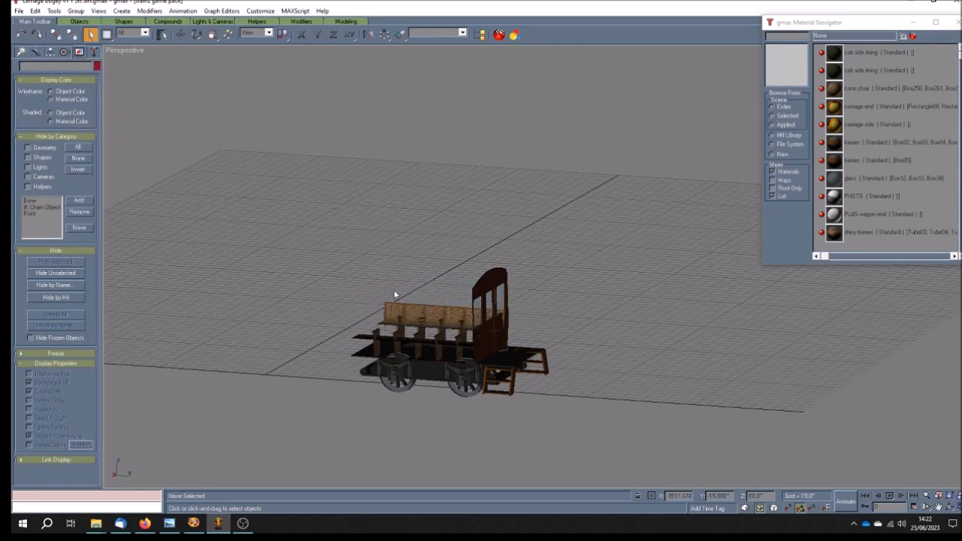
# Delete the windowed end wall above the step end, including its glass and inner panels
pyautogui.click(479, 284)
pyautogui.press('Delete')
pyautogui.click(494, 279)
pyautogui.press('Delete')
pyautogui.click(493, 289)
pyautogui.press('Delete')
pyautogui.click(499, 293)
pyautogui.press('Delete')
pyautogui.click(489, 288)
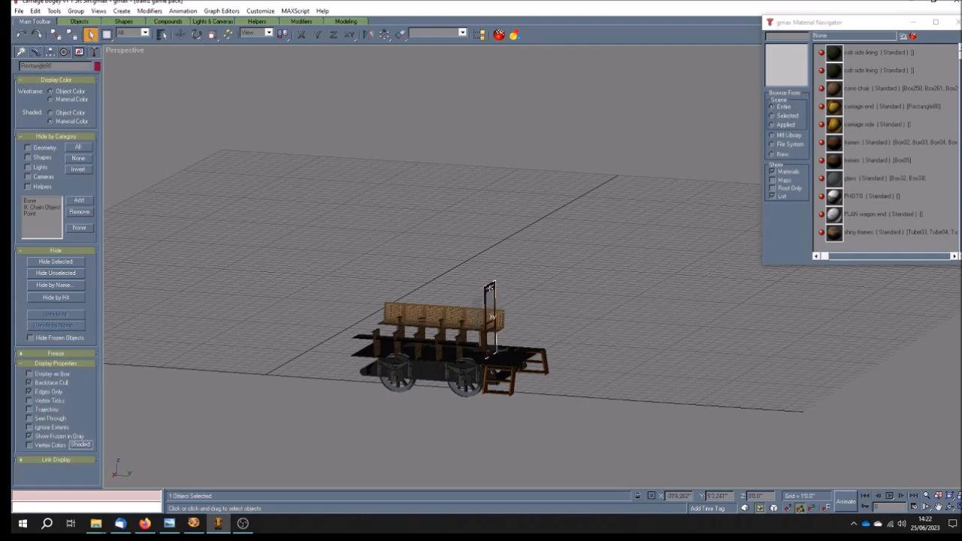
pyautogui.press('Delete')
# Delete the cane bench along the far side of the floor, leaving only the seat supports
pyautogui.click(478, 308)
pyautogui.press('Delete')
pyautogui.click(478, 308)
pyautogui.press('Delete')
pyautogui.click(484, 317)
pyautogui.press('Delete')
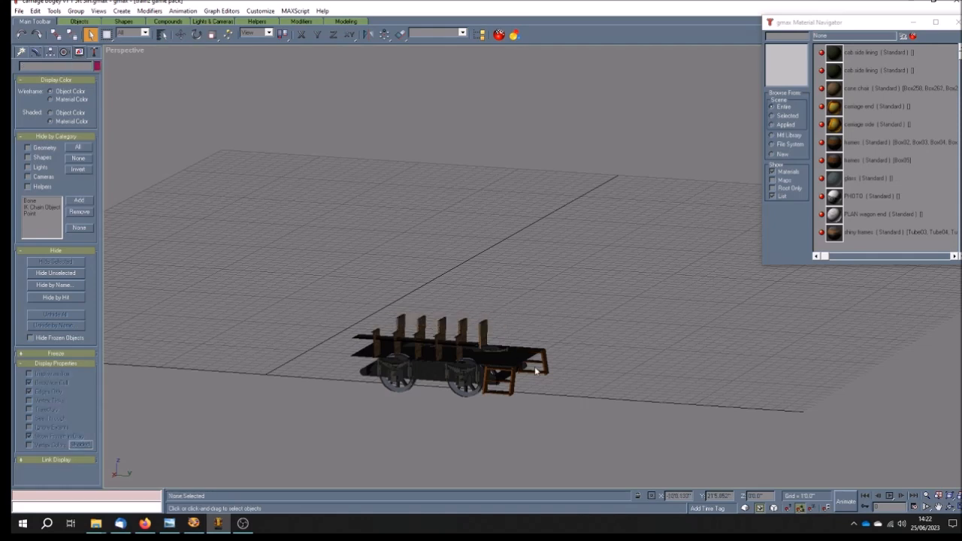
# Delete the five tall upright seat supports along the floor
pyautogui.click(402, 327)
pyautogui.press('Delete')
pyautogui.click(422, 326)
pyautogui.press('Delete')
pyautogui.click(443, 323)
pyautogui.press('Delete')
pyautogui.click(461, 327)
pyautogui.press('Delete')
pyautogui.click(483, 330)
pyautogui.press('Delete')
# Delete the remaining row of low seat supports and the long strip along the floor edge
pyautogui.click(455, 359)
pyautogui.press('Delete')
pyautogui.click(439, 335)
pyautogui.press('Delete')
pyautogui.click(417, 336)
pyautogui.press('Delete')
pyautogui.click(396, 334)
pyautogui.press('Delete')
pyautogui.click(376, 332)
pyautogui.press('Delete')
pyautogui.click(359, 335)
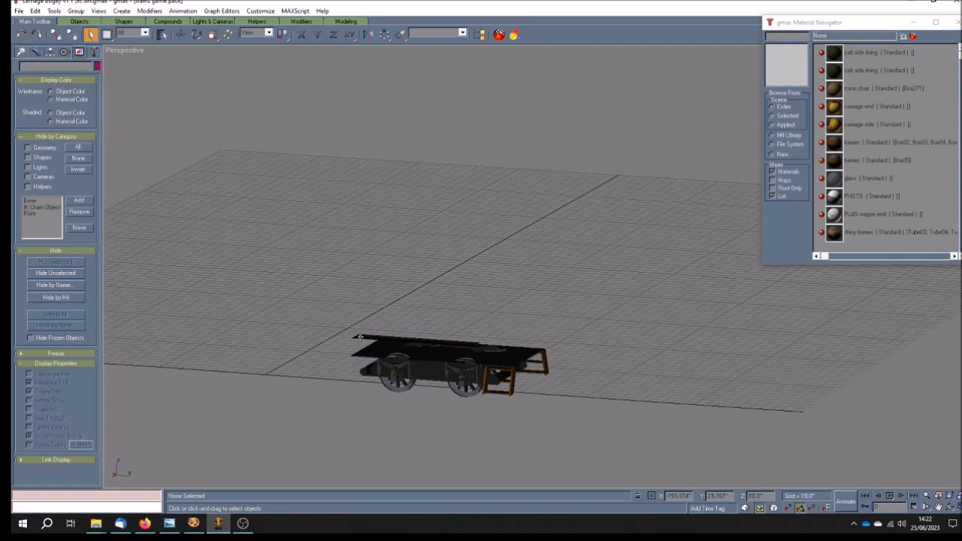
pyautogui.press('Delete')
# Delete the carriage floor and both brown step assemblies at the end of the underframe
pyautogui.click(950, 508)
pyautogui.moveTo(533, 368)
pyautogui.mouseDown()
pyautogui.moveTo(496, 376)
pyautogui.moveTo(539, 383)
pyautogui.mouseUp()
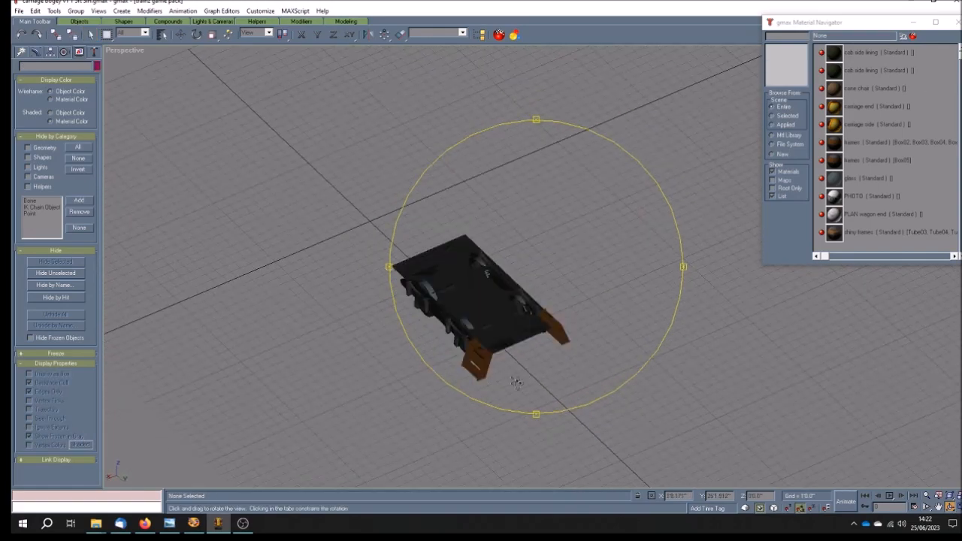
pyautogui.click(91, 34)
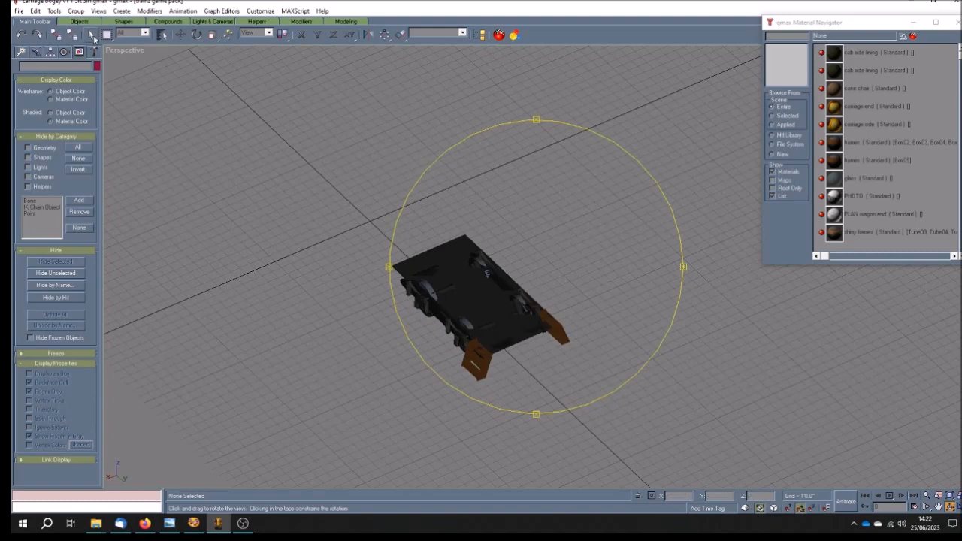
pyautogui.click(443, 247)
pyautogui.press('Delete')
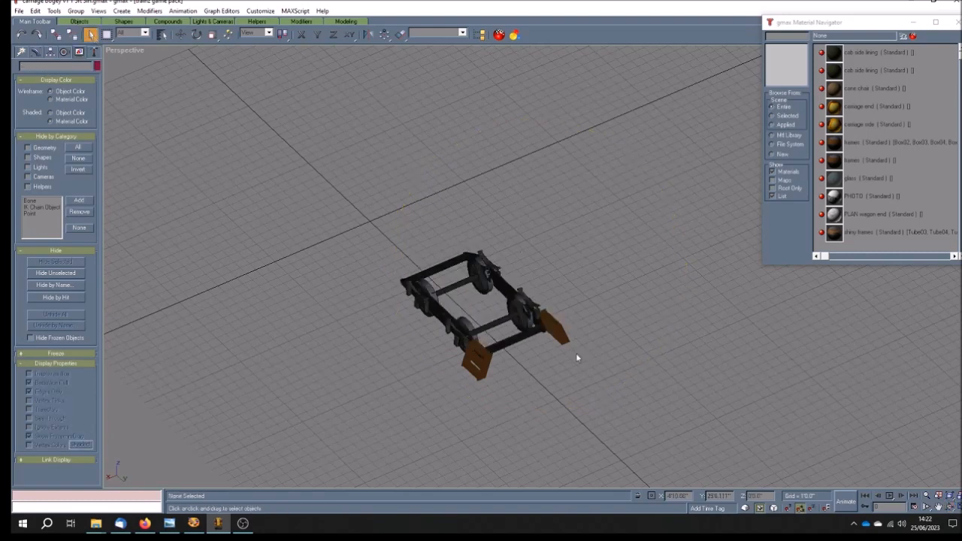
pyautogui.click(557, 344)
pyautogui.press('Delete')
pyautogui.click(473, 372)
pyautogui.press('Delete')
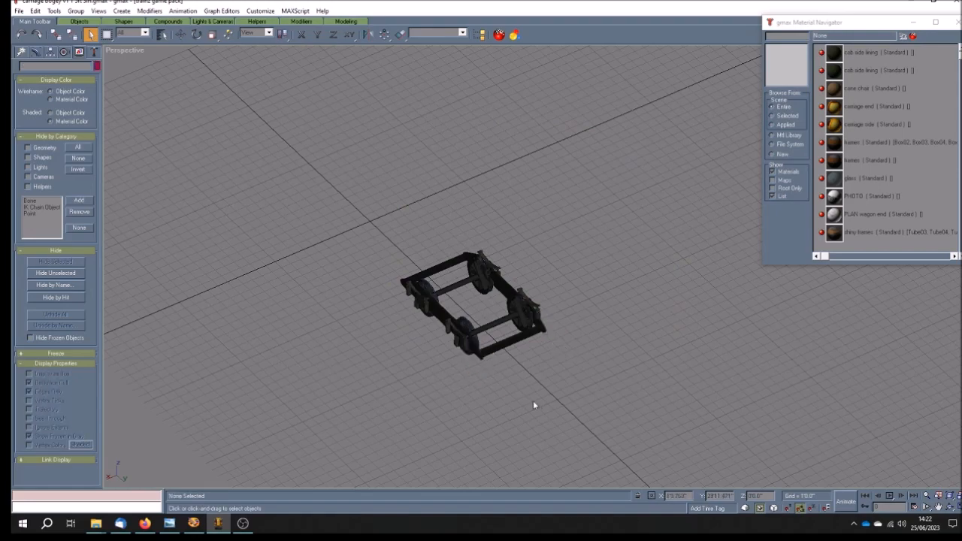
# Examine the remaining bogie frame, wheels and springs closely from several angles
pyautogui.click(950, 507)
pyautogui.moveTo(502, 400); pyautogui.dragTo(509, 358)
pyautogui.click(939, 506)
pyautogui.moveTo(438, 389); pyautogui.dragTo(482, 258)
pyautogui.scroll(5, 485, 258)
pyautogui.scroll(-3, 485, 258)
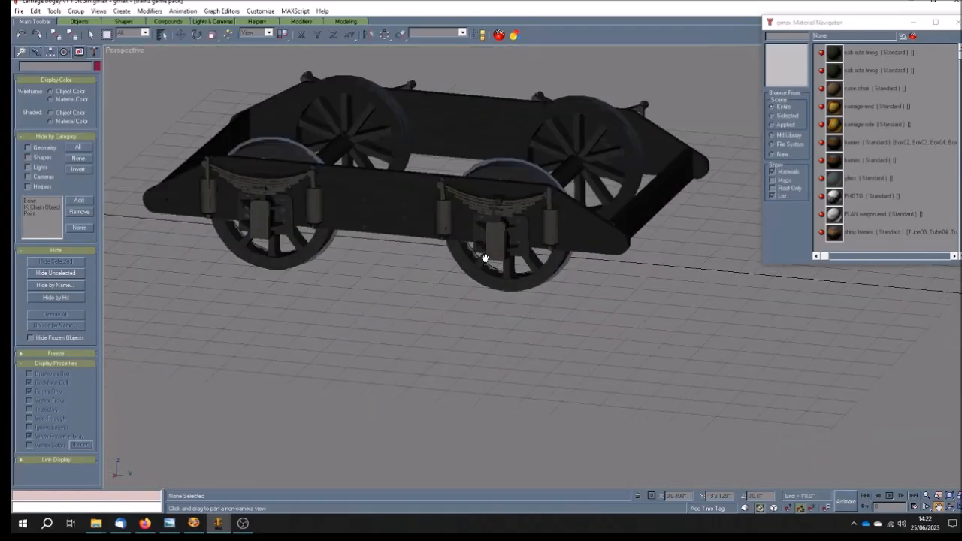
pyautogui.scroll(5, 484, 257)
pyautogui.scroll(-5, 484, 258)
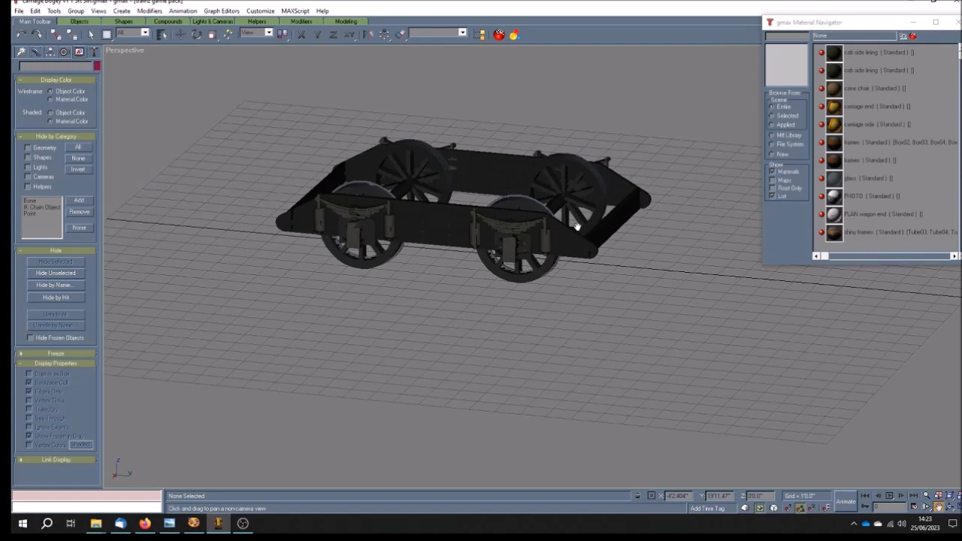
pyautogui.scroll(2, 373, 243)
pyautogui.scroll(3, 373, 243)
pyautogui.scroll(-3, 373, 243)
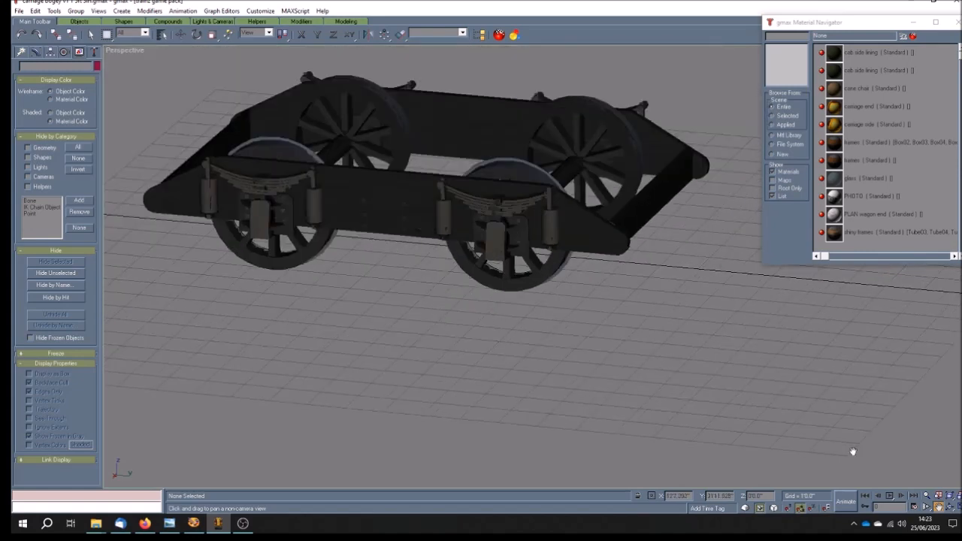
pyautogui.click(950, 508)
pyautogui.moveTo(535, 316)
pyautogui.mouseDown()
pyautogui.moveTo(556, 302)
pyautogui.moveTo(510, 328)
pyautogui.moveTo(536, 329)
pyautogui.moveTo(520, 329)
pyautogui.moveTo(493, 290)
pyautogui.moveTo(518, 284)
pyautogui.mouseUp()
pyautogui.scroll(6, 530, 279)
pyautogui.scroll(-6, 523, 283)
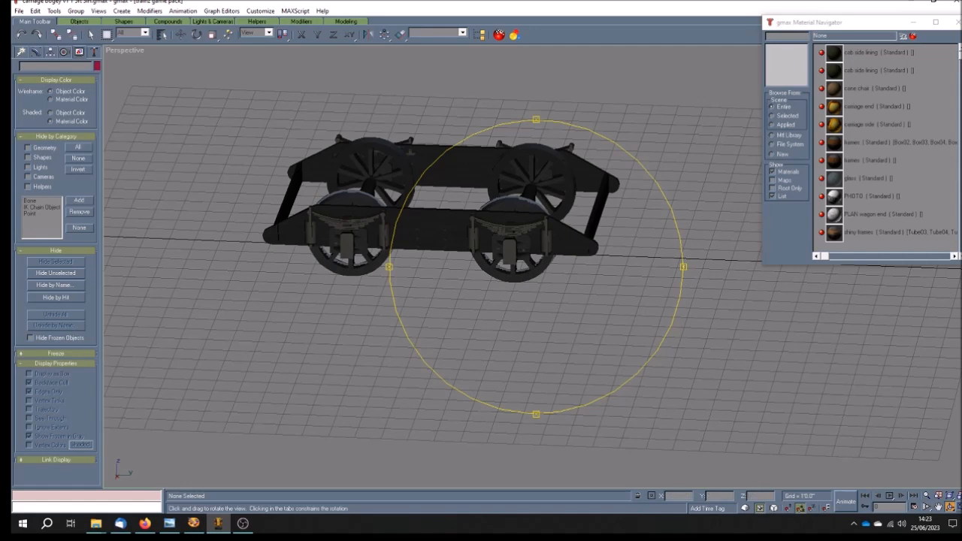
# Show all four viewports and ungroup the combined group that holds both wheelsets
pyautogui.click(950, 507)
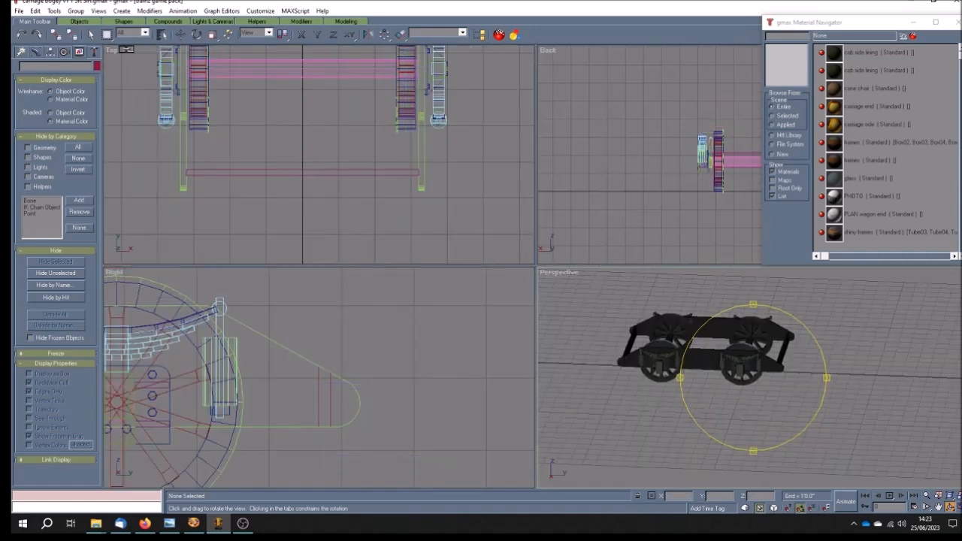
pyautogui.click(937, 507)
pyautogui.moveTo(302, 157); pyautogui.dragTo(318, 189)
pyautogui.scroll(-3, 319, 188)
pyautogui.scroll(-1, 320, 188)
pyautogui.moveTo(321, 133); pyautogui.dragTo(369, 133)
pyautogui.scroll(1, 364, 116)
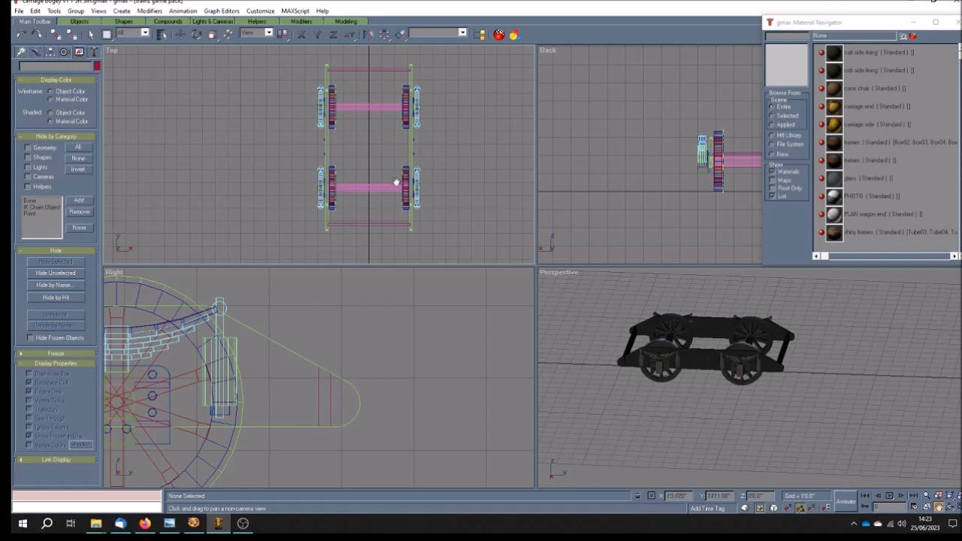
pyautogui.click(90, 35)
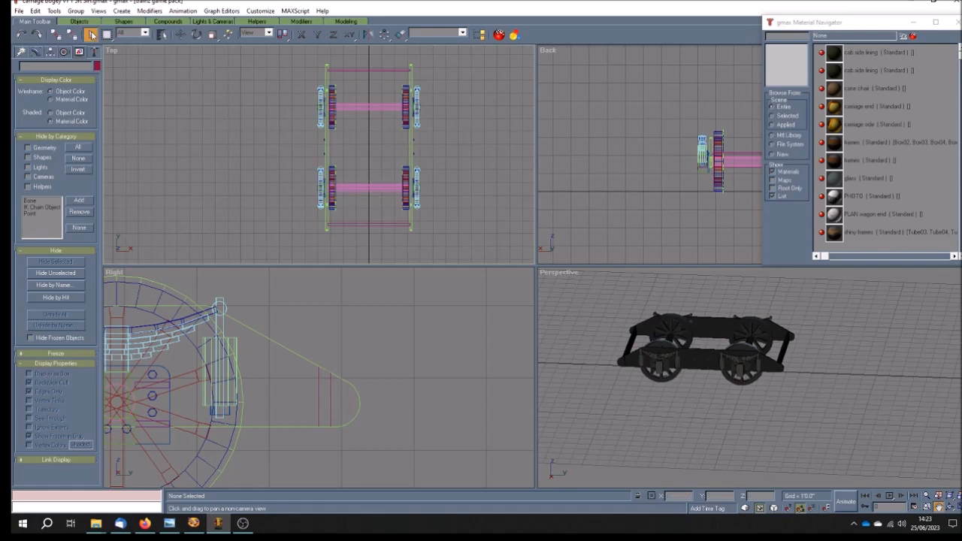
pyautogui.click(360, 108)
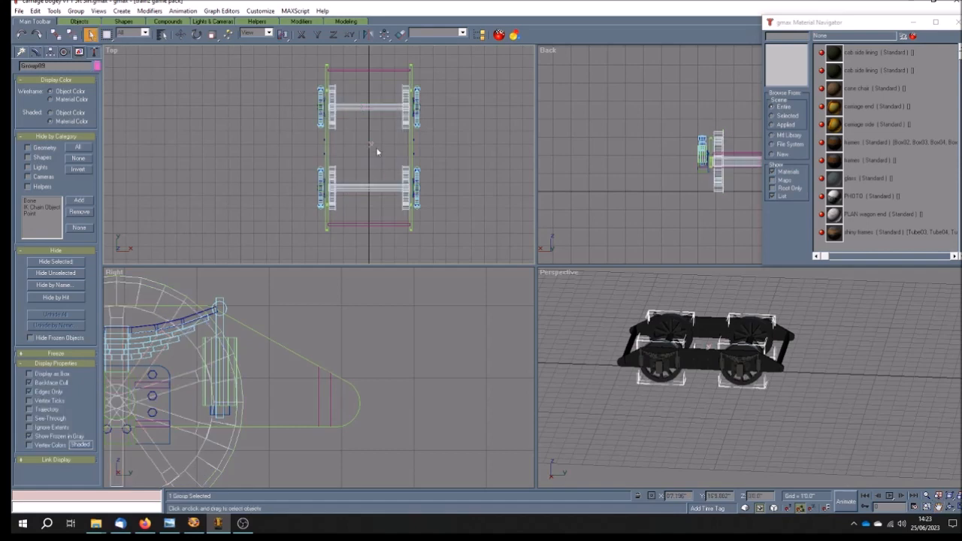
pyautogui.click(76, 11)
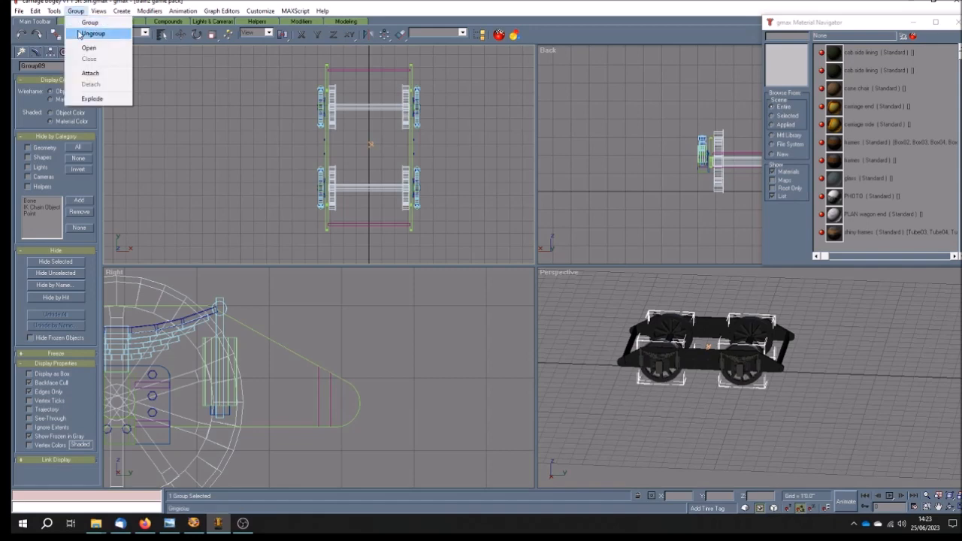
pyautogui.click(83, 31)
# Check in the top view whether each axle's wheelset selects as its own group
pyautogui.click(365, 124)
pyautogui.click(357, 108)
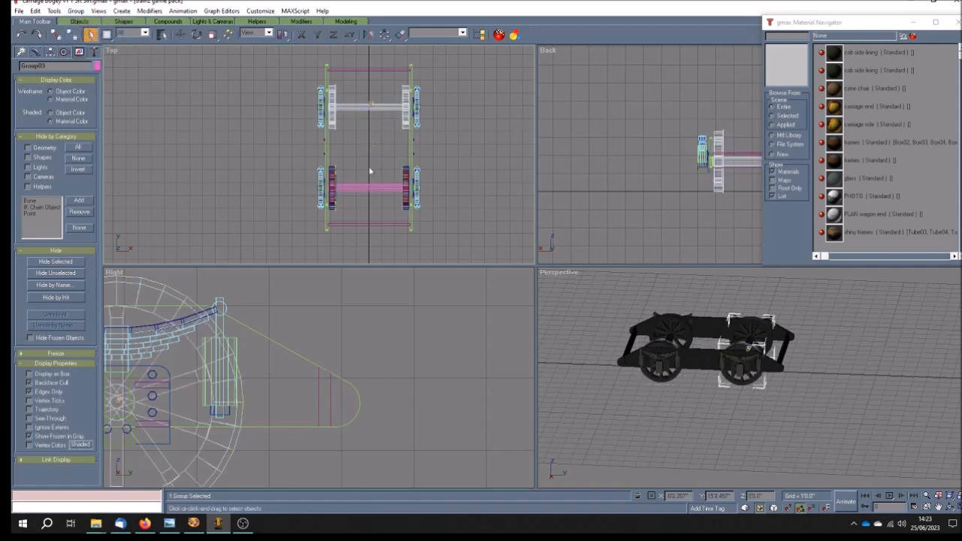
pyautogui.click(376, 188)
pyautogui.click(361, 106)
pyautogui.click(361, 105)
pyautogui.click(368, 154)
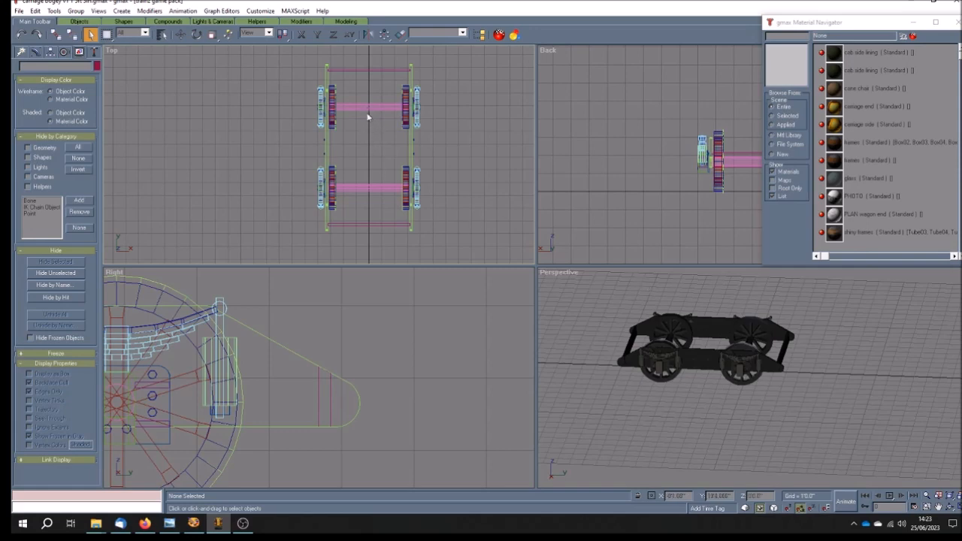
# Create a small dummy helper beside the bogie in the top view and name it b.r.axle0
pyautogui.click(21, 52)
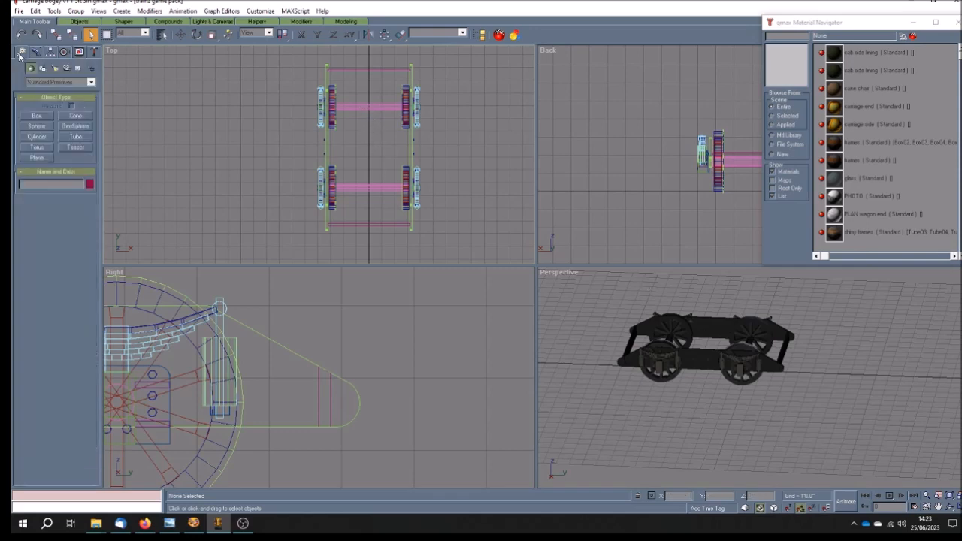
pyautogui.click(78, 69)
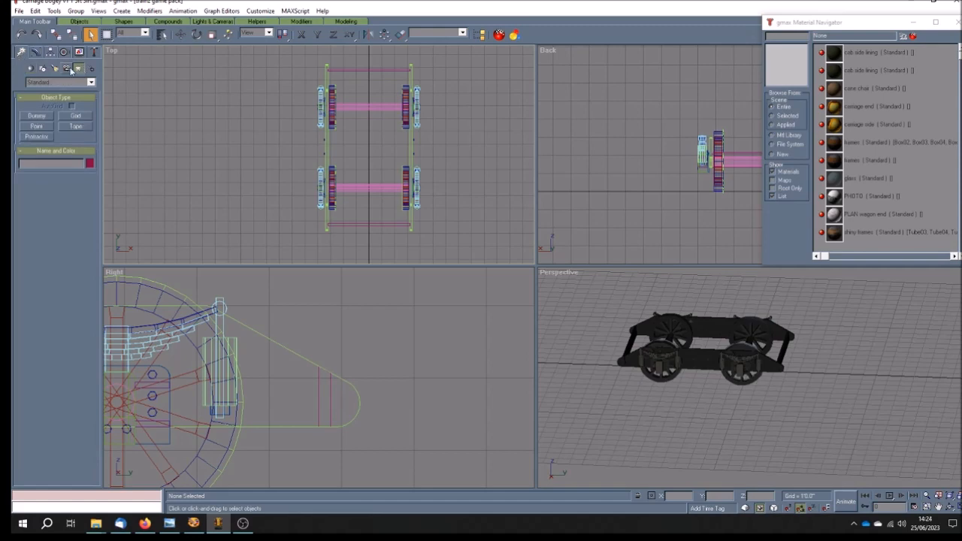
pyautogui.click(40, 118)
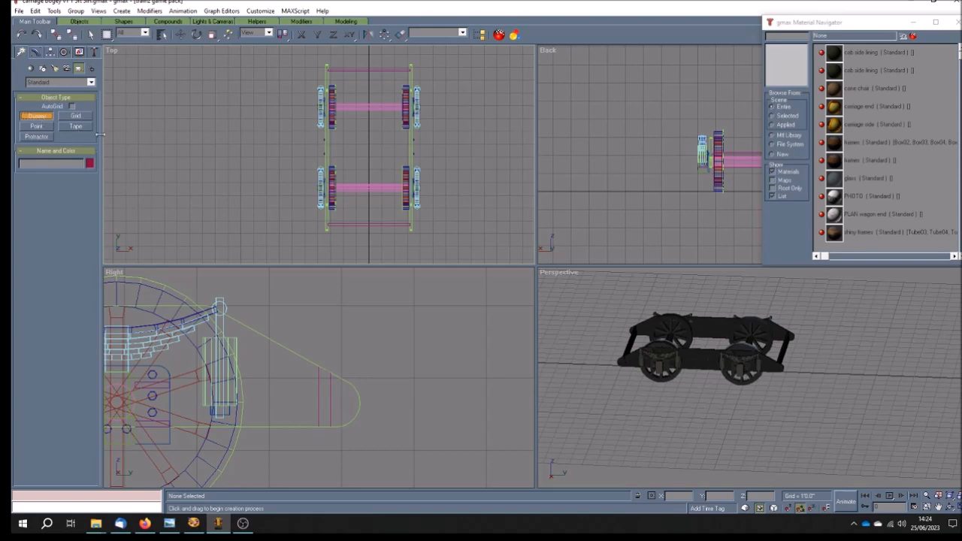
pyautogui.moveTo(269, 141); pyautogui.dragTo(271, 142)
pyautogui.doubleClick(49, 165)
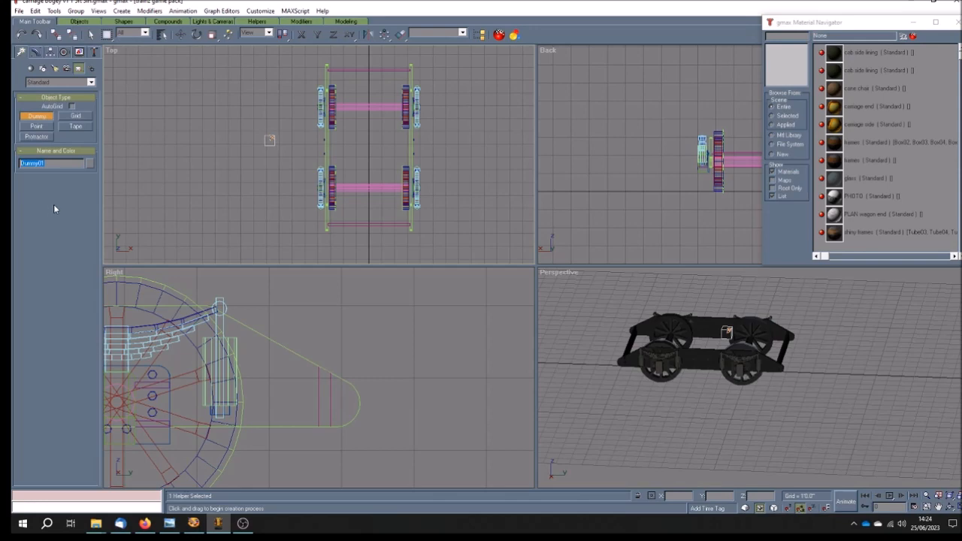
pyautogui.write('b.r.axle0')
# Align the b.r.axle0 dummy to the centre of the upper wheelset in the top view on X, Y and Z
pyautogui.click(400, 33)
pyautogui.click(375, 106)
pyautogui.click(438, 203)
pyautogui.click(477, 203)
pyautogui.click(503, 202)
pyautogui.click(551, 191)
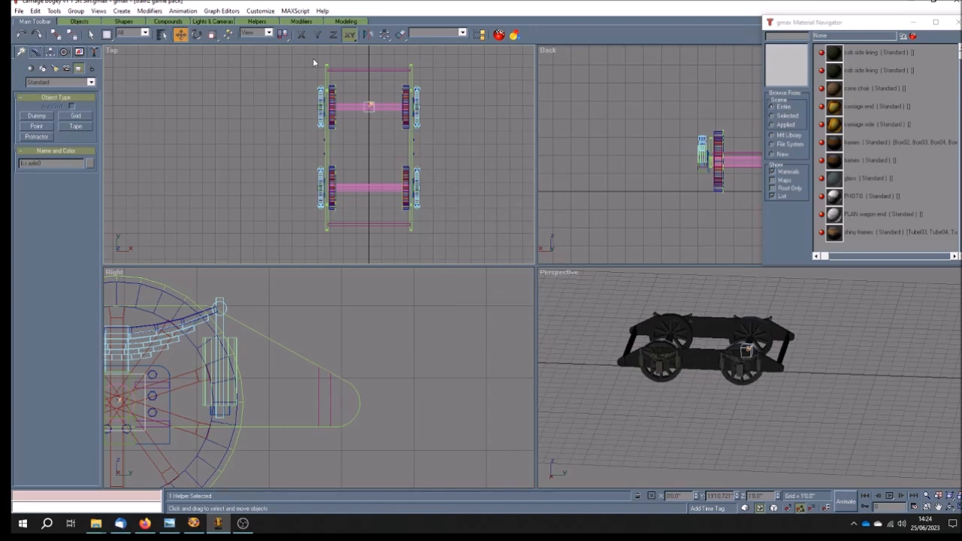
# Copy the b.r.axle0 dummy along the Y axis to between the two axles, naming the copy b.r.axle1
pyautogui.click(318, 35)
pyautogui.keyDown('shift'); pyautogui.moveTo(363, 111); pyautogui.dragTo(368, 153); pyautogui.keyUp('shift')
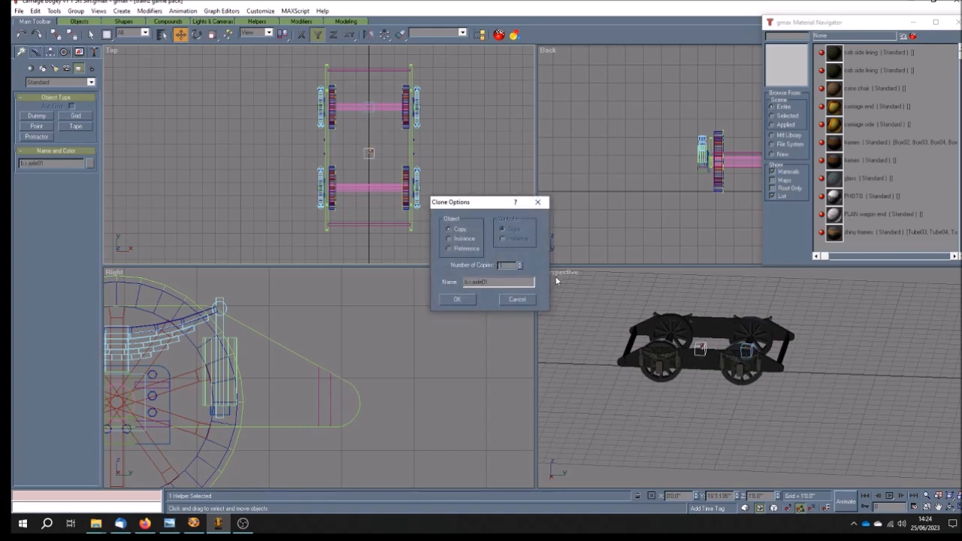
pyautogui.press('Return')
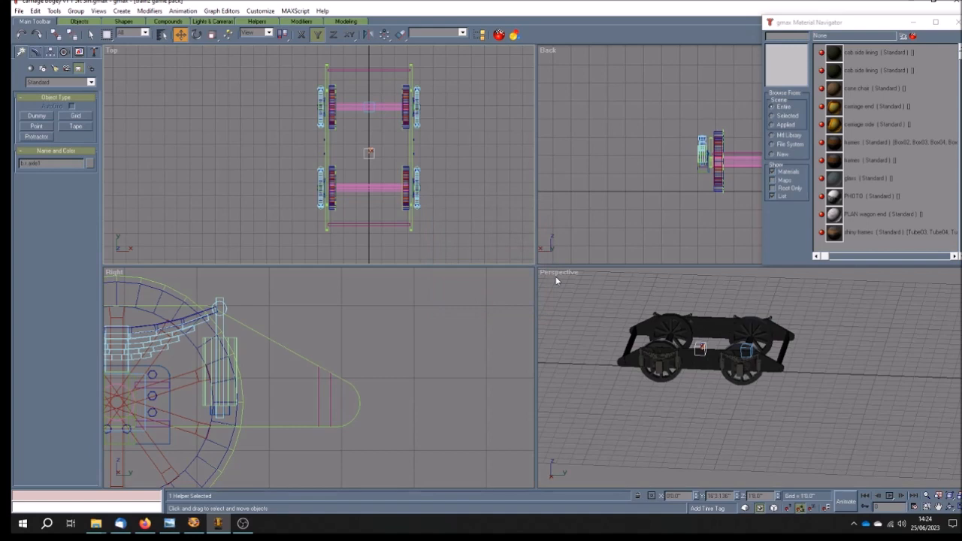
# Align the b.r.axle1 dummy to the centre of the lower wheelset in the top view
pyautogui.click(399, 34)
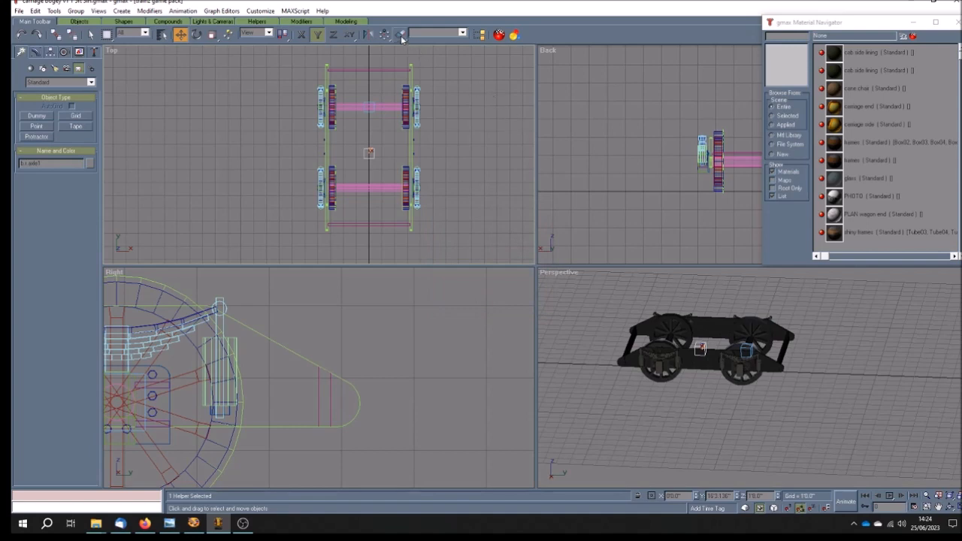
pyautogui.click(377, 191)
pyautogui.click(472, 202)
pyautogui.click(551, 191)
pyautogui.click(280, 159)
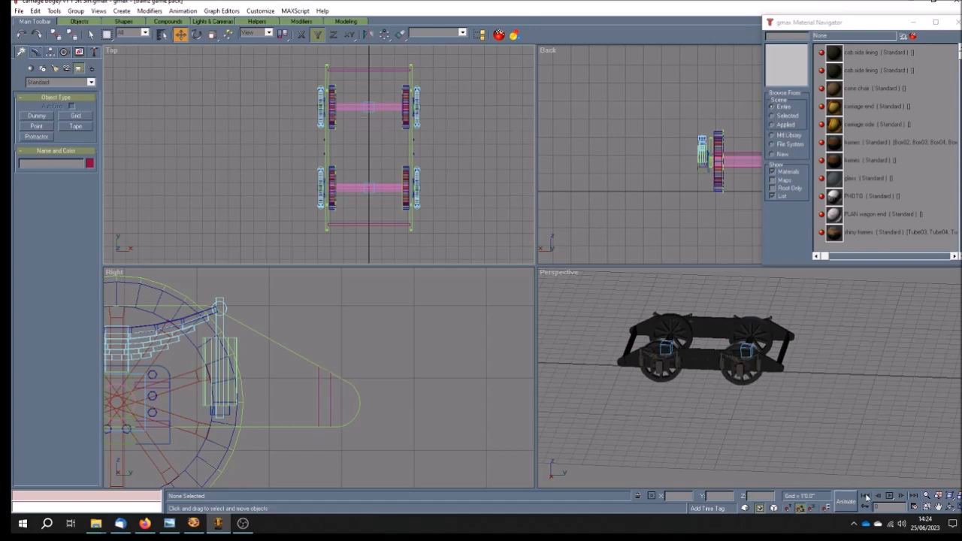
# Review and accept the animation time configuration, and turn on animation recording
pyautogui.click(914, 507)
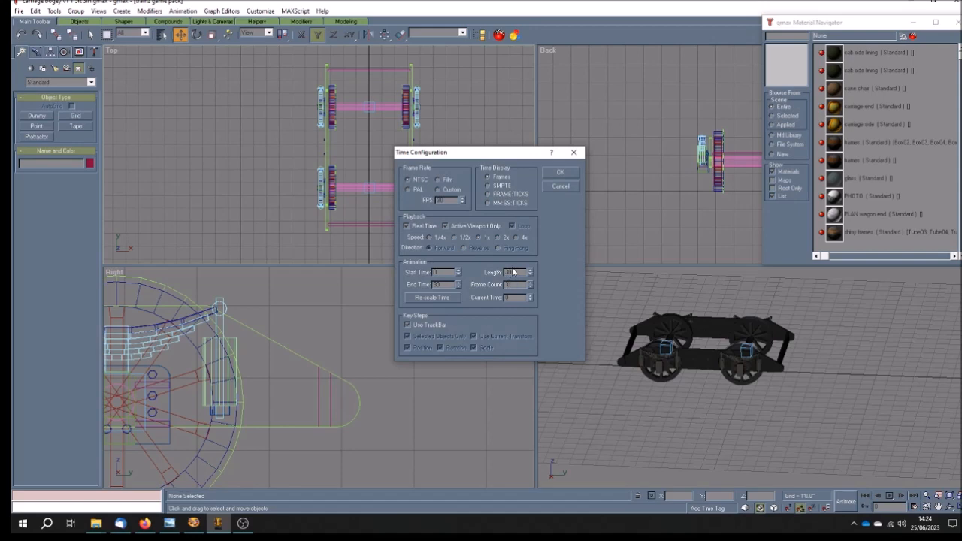
pyautogui.click(559, 173)
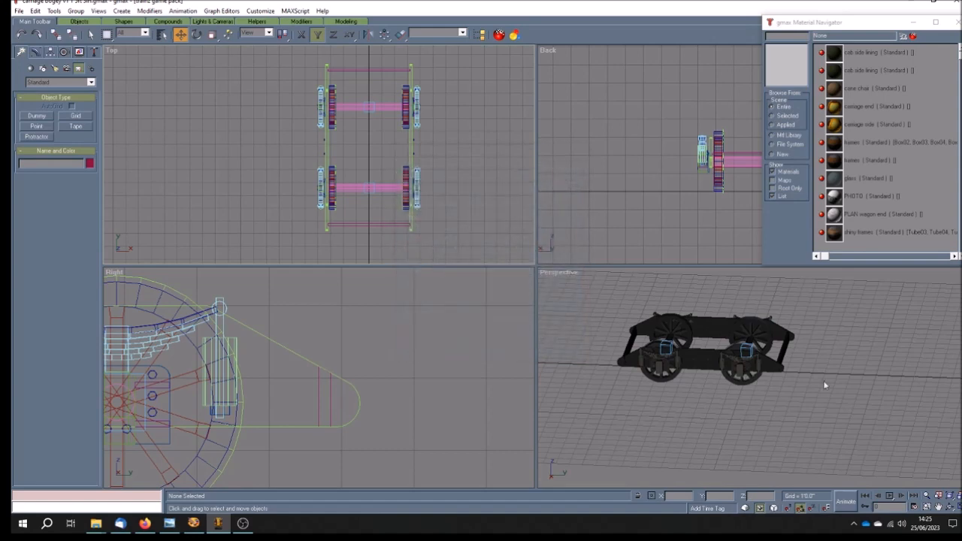
pyautogui.click(846, 502)
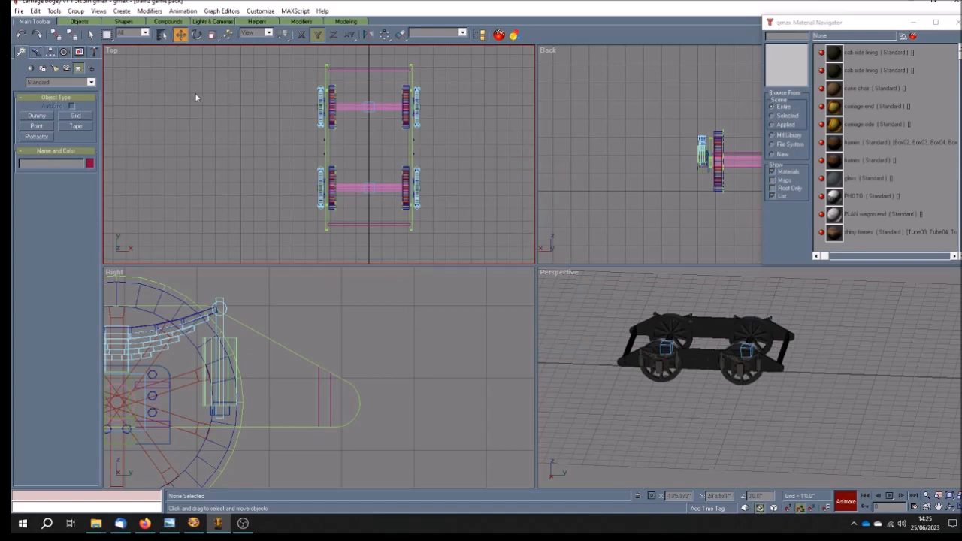
# At frame 30, rotate the b.r.axle0 dummy about the X axis in the top view to record its spin
pyautogui.click(196, 35)
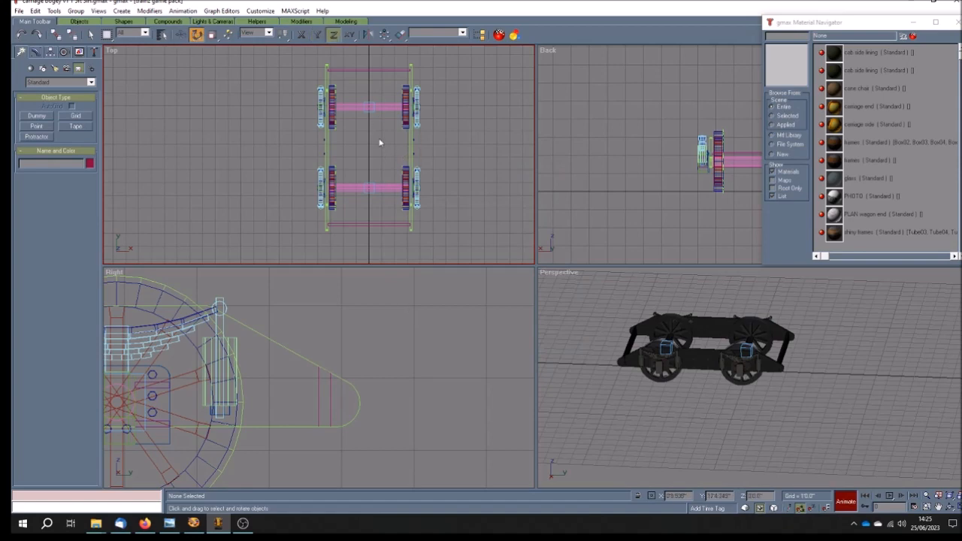
pyautogui.click(365, 110)
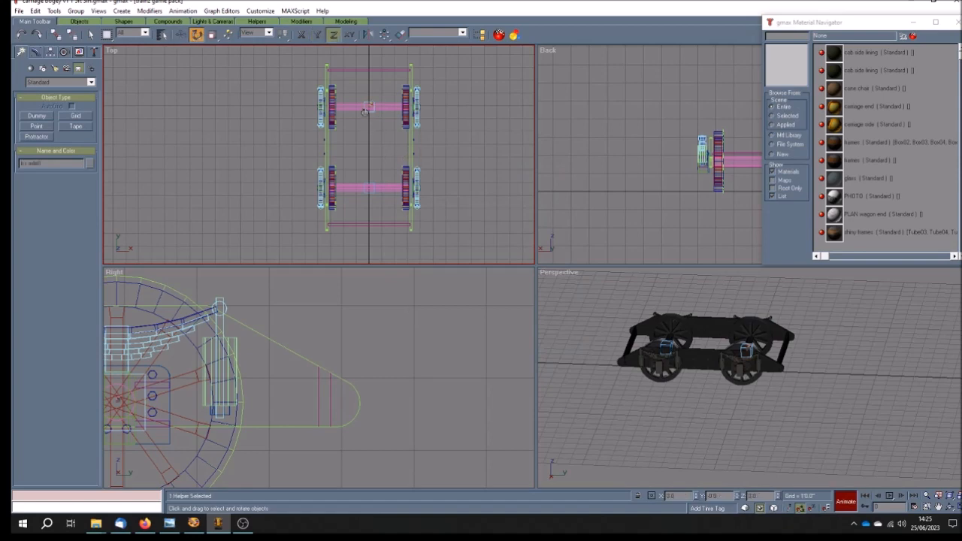
pyautogui.scroll(6, 370, 97)
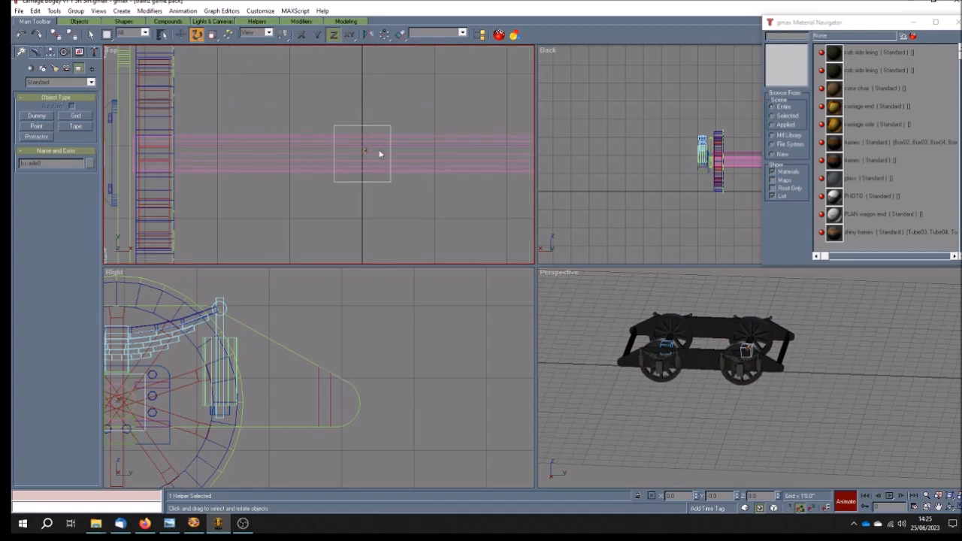
pyautogui.scroll(2, 377, 152)
pyautogui.scroll(-7, 377, 153)
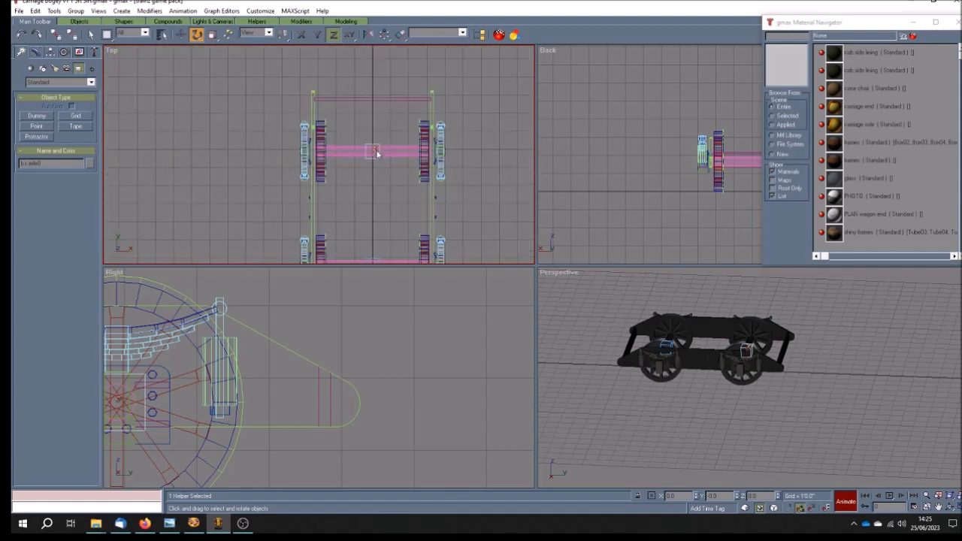
pyautogui.scroll(-2, 376, 153)
pyautogui.click(300, 37)
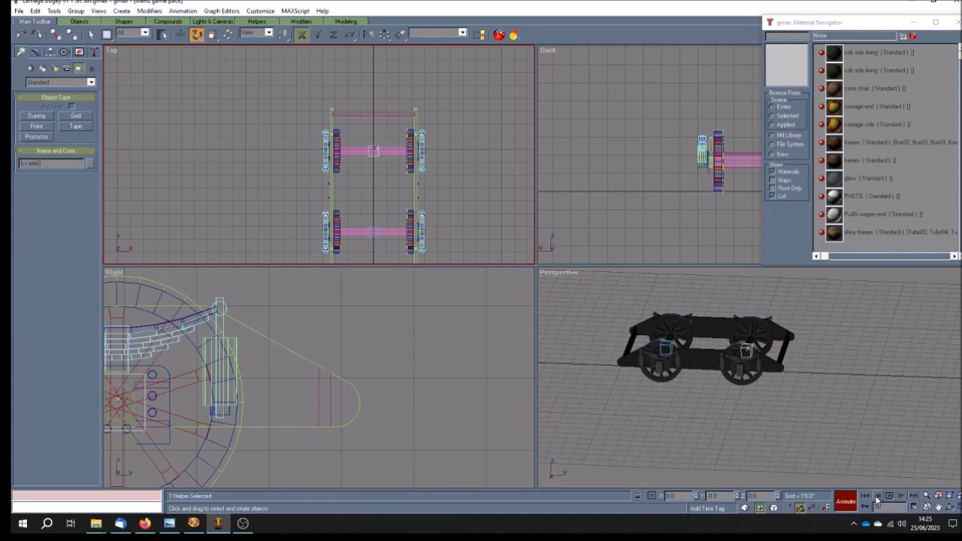
pyautogui.click(901, 498)
pyautogui.click(877, 498)
pyautogui.moveTo(372, 151); pyautogui.dragTo(398, 335)
pyautogui.click(374, 201)
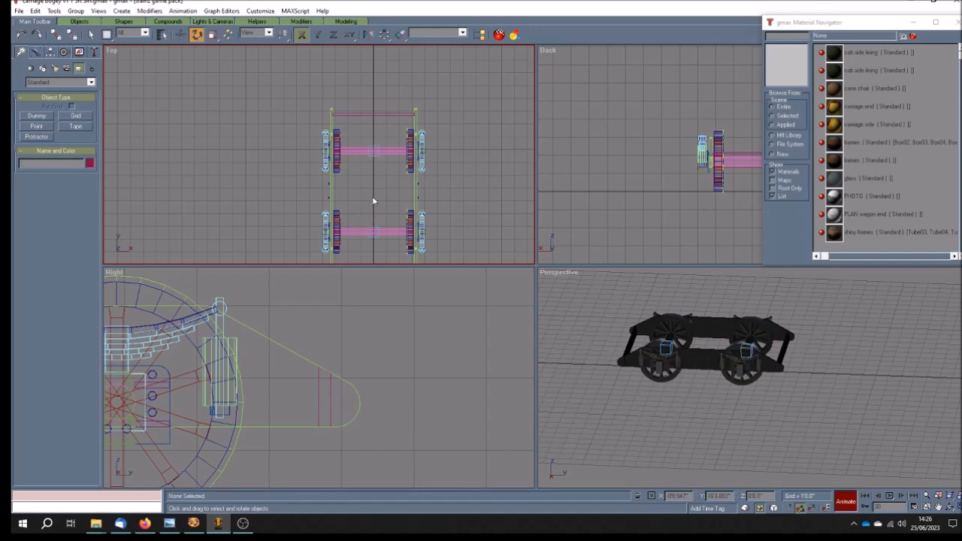
# Rotate the b.r.axle1 dummy about the X axis at frame 30 to record the lower axle's spin
pyautogui.click(374, 235)
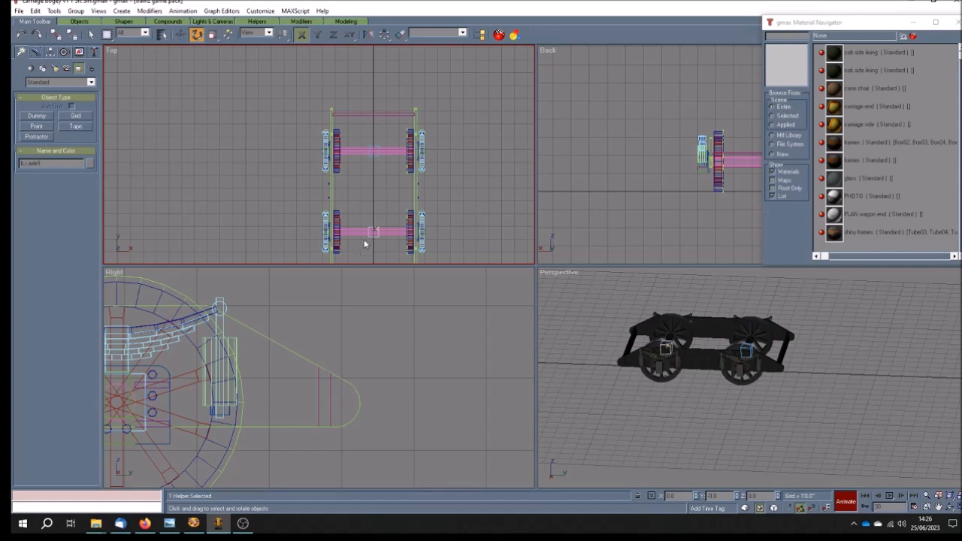
pyautogui.moveTo(371, 232)
pyautogui.mouseDown()
pyautogui.moveTo(371, 241)
pyautogui.moveTo(374, 229)
pyautogui.mouseUp()
pyautogui.moveTo(375, 309); pyautogui.dragTo(390, 416)
pyautogui.click(387, 200)
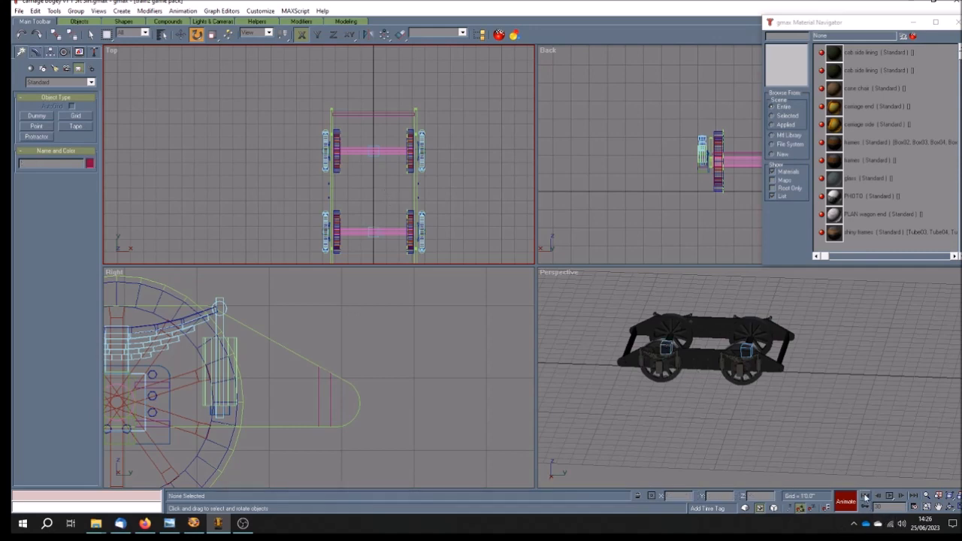
# Play the animation in the perspective view to check the rotation of both axle dummies
pyautogui.click(698, 423)
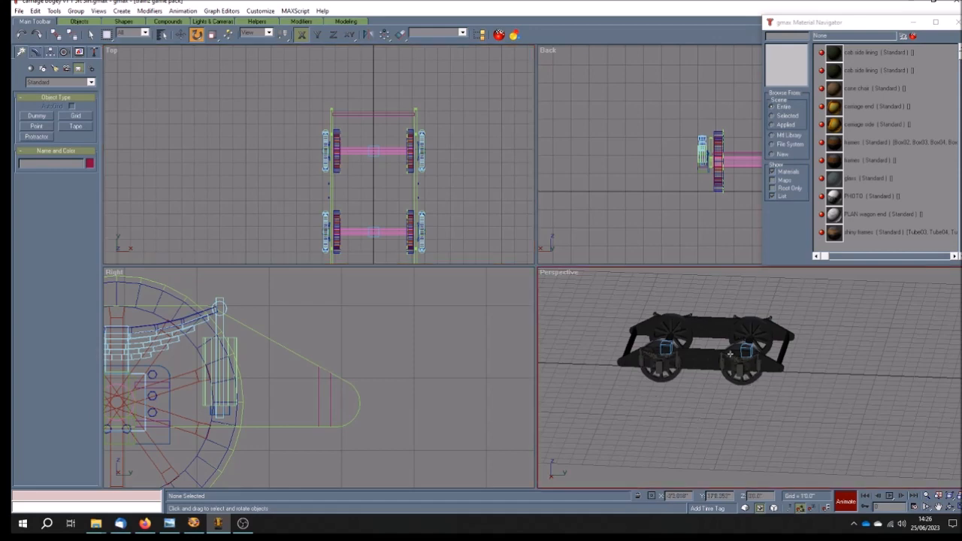
pyautogui.click(889, 496)
pyautogui.click(889, 496)
# Try to link the upper wheelset group to the b.r.axle0 dummy directly in the top view
pyautogui.click(737, 377)
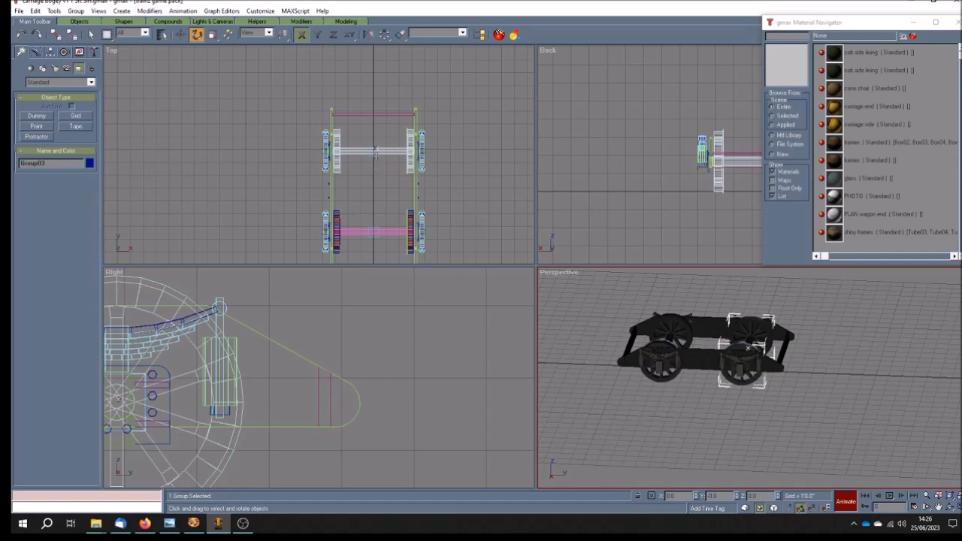
pyautogui.hotkey('ctrl', 's')
pyautogui.click(57, 35)
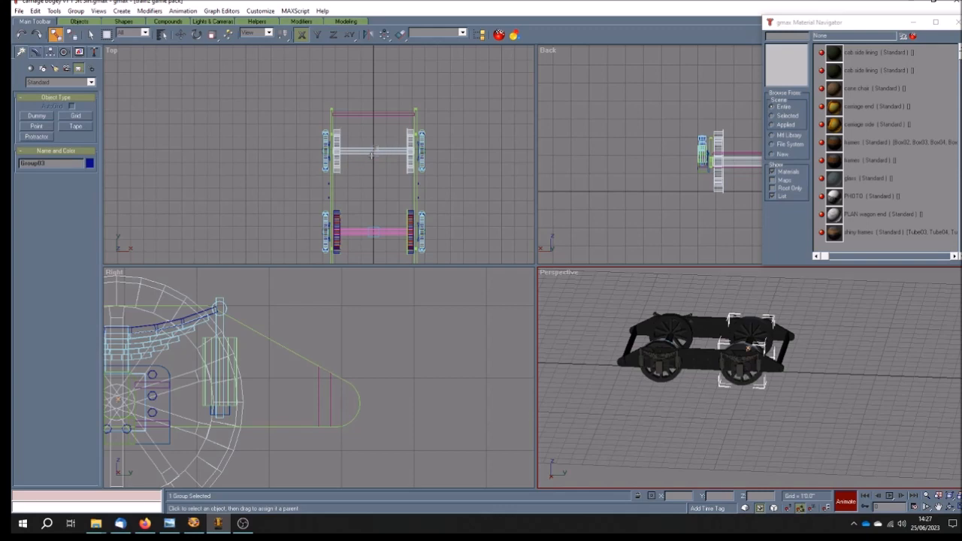
pyautogui.click(372, 152)
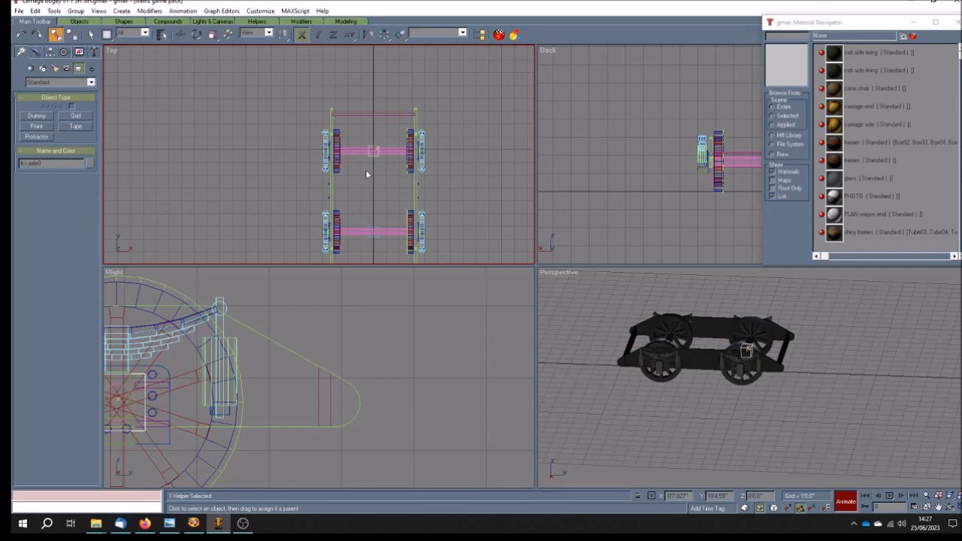
pyautogui.click(366, 175)
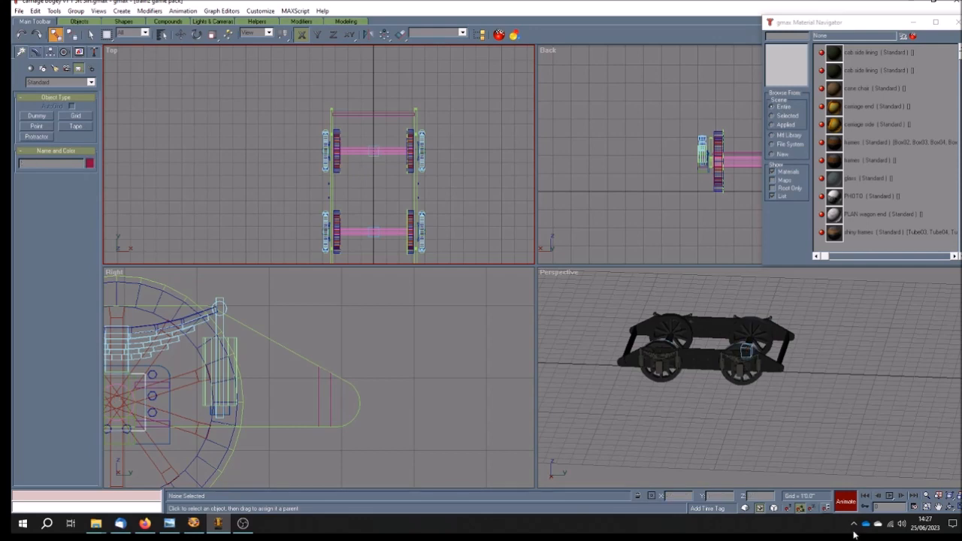
# Replay the animation in the perspective view to check whether the wheelsets turn with their dummies
pyautogui.click(938, 507)
pyautogui.click(616, 423)
pyautogui.click(90, 34)
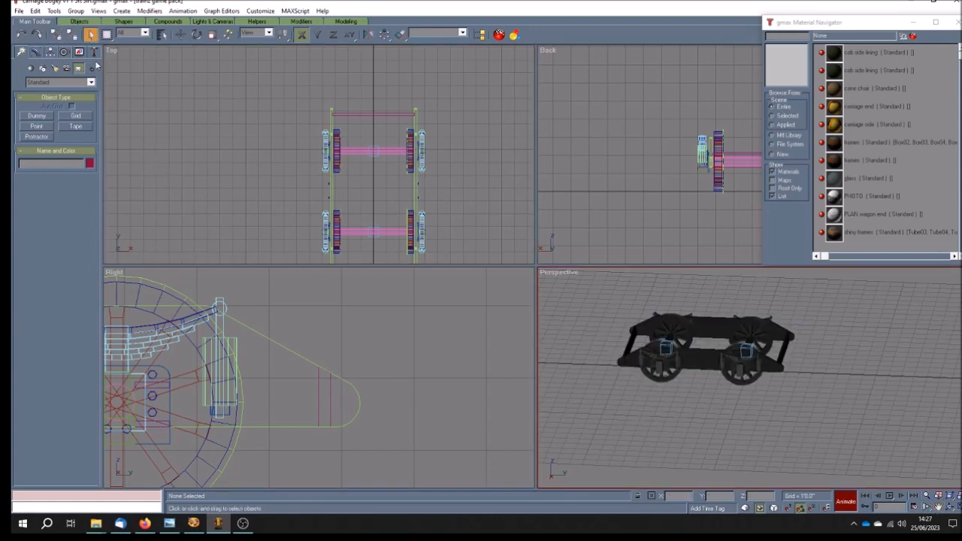
pyautogui.click(889, 497)
pyautogui.click(889, 497)
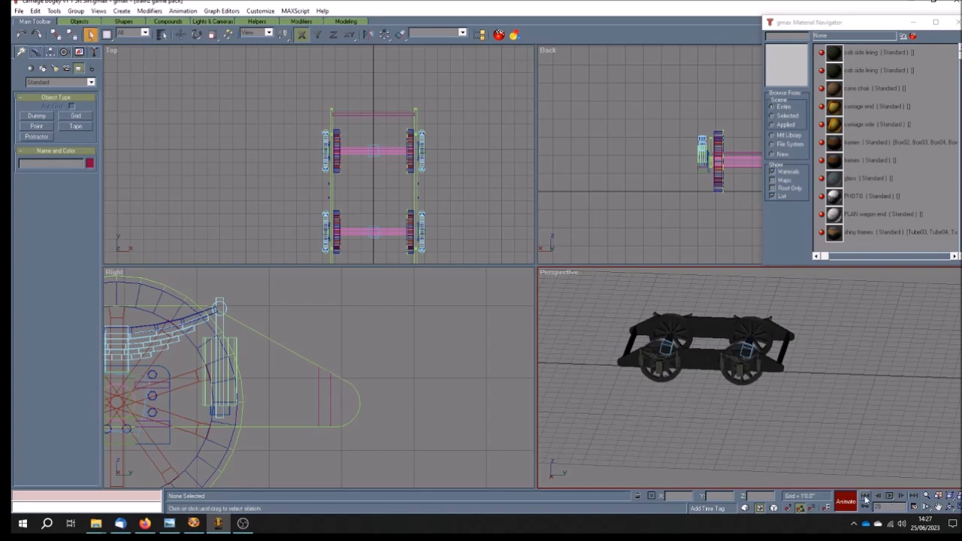
# Link the upper wheelset group to b.r.axle0, choosing the parent by name
pyautogui.click(349, 152)
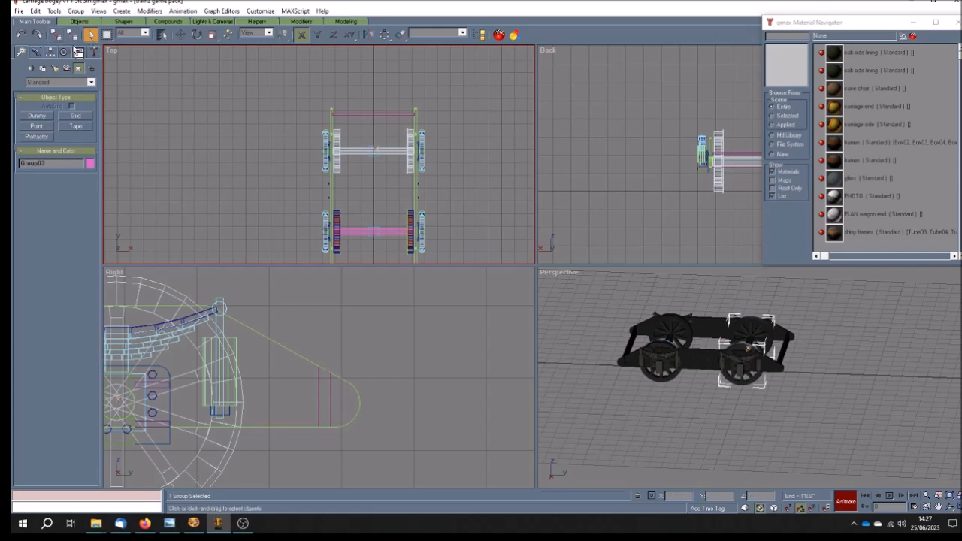
pyautogui.click(55, 35)
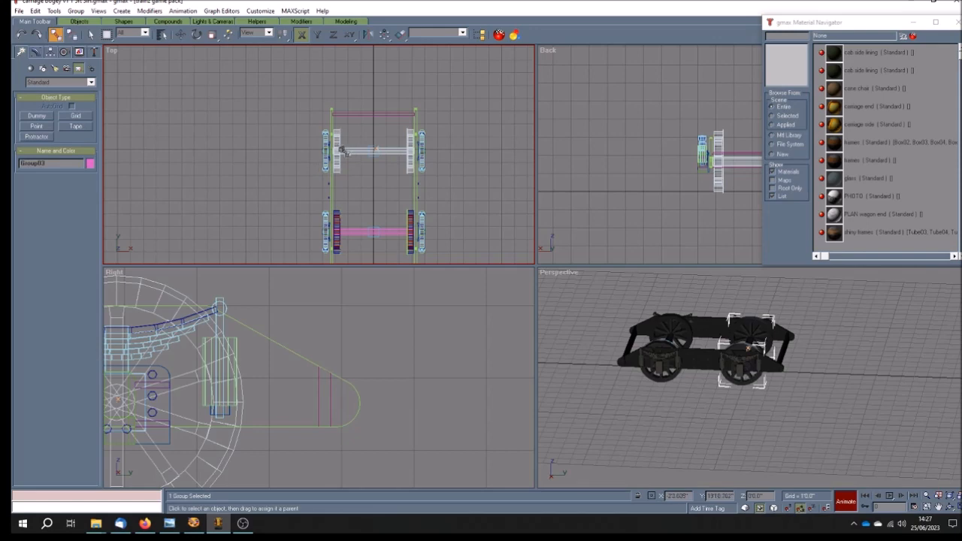
pyautogui.click(161, 38)
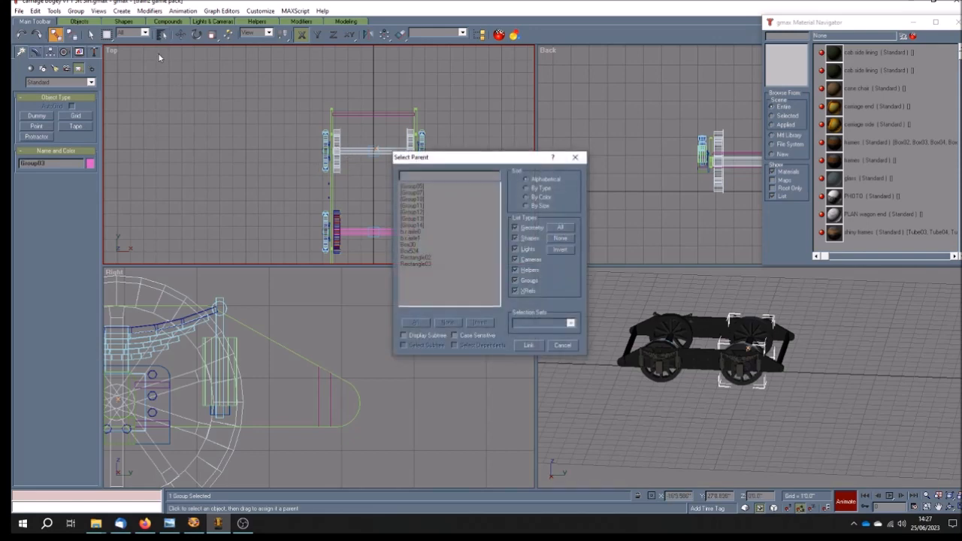
pyautogui.click(417, 232)
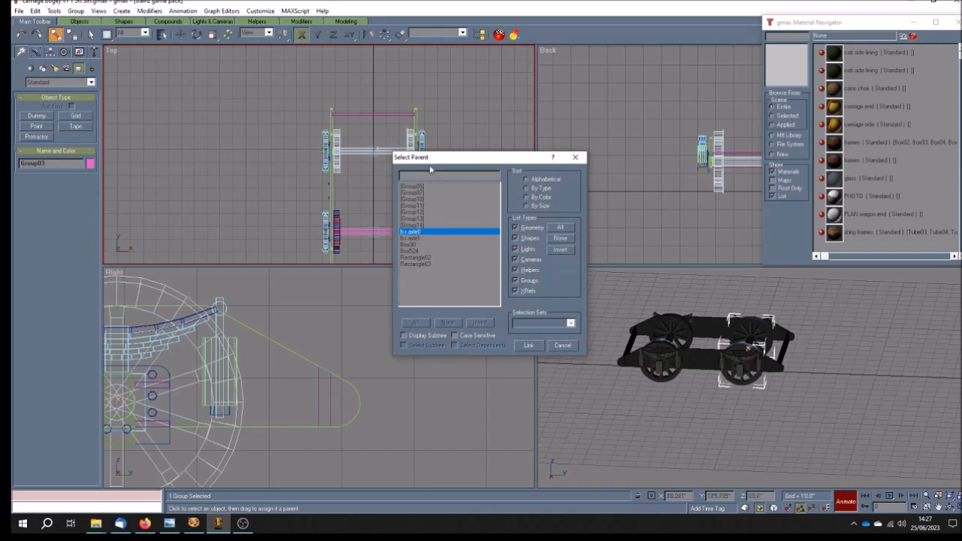
pyautogui.click(531, 347)
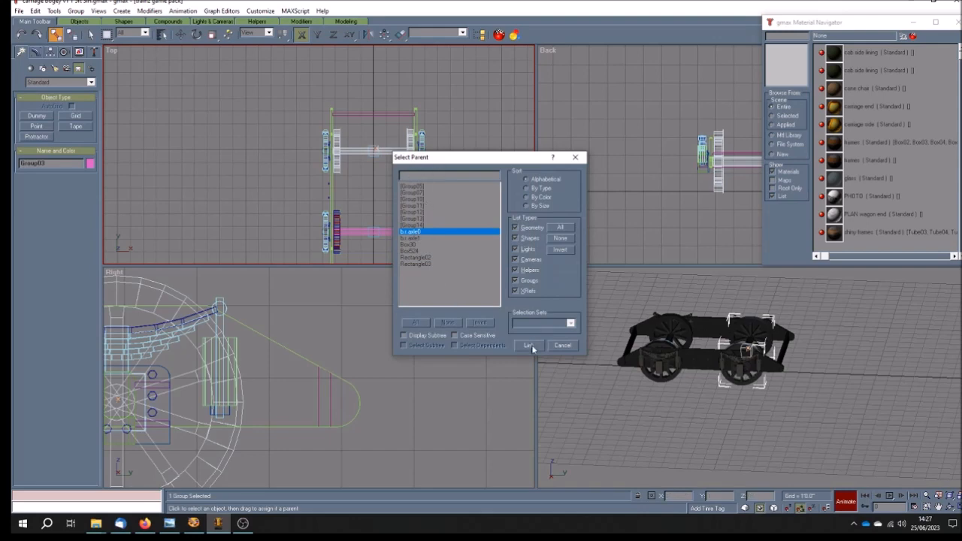
# Link the lower wheelset group to b.r.axle1 by name, and turn off animation recording
pyautogui.click(378, 203)
pyautogui.click(387, 233)
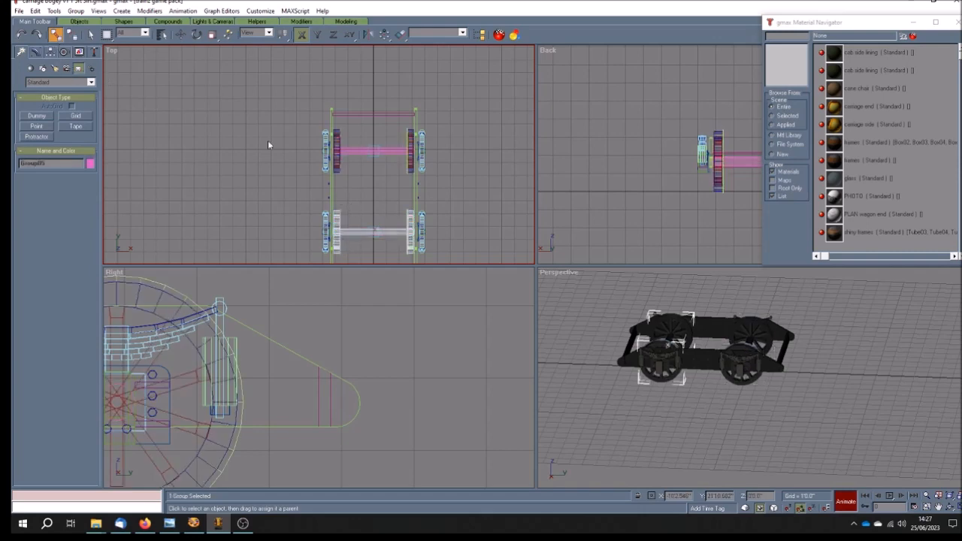
pyautogui.click(163, 36)
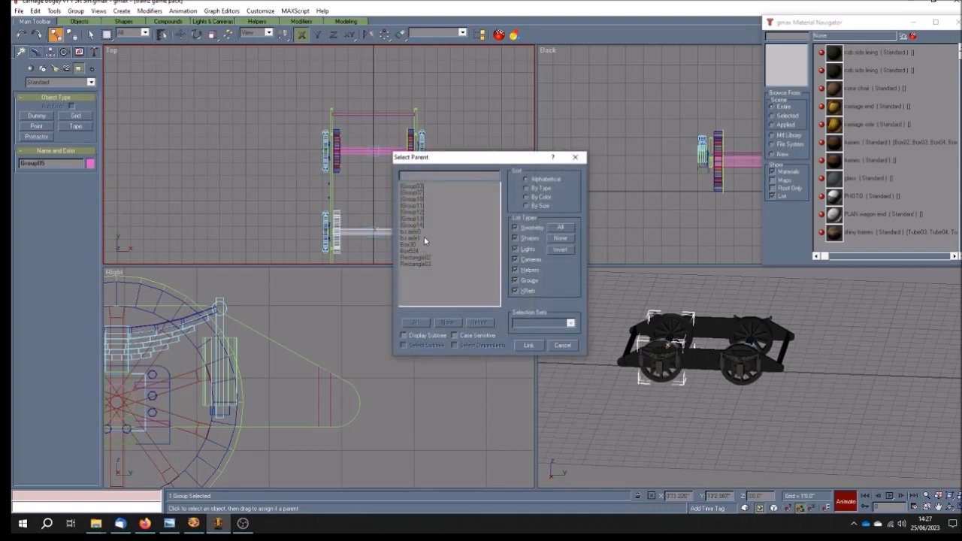
pyautogui.click(419, 238)
pyautogui.click(527, 345)
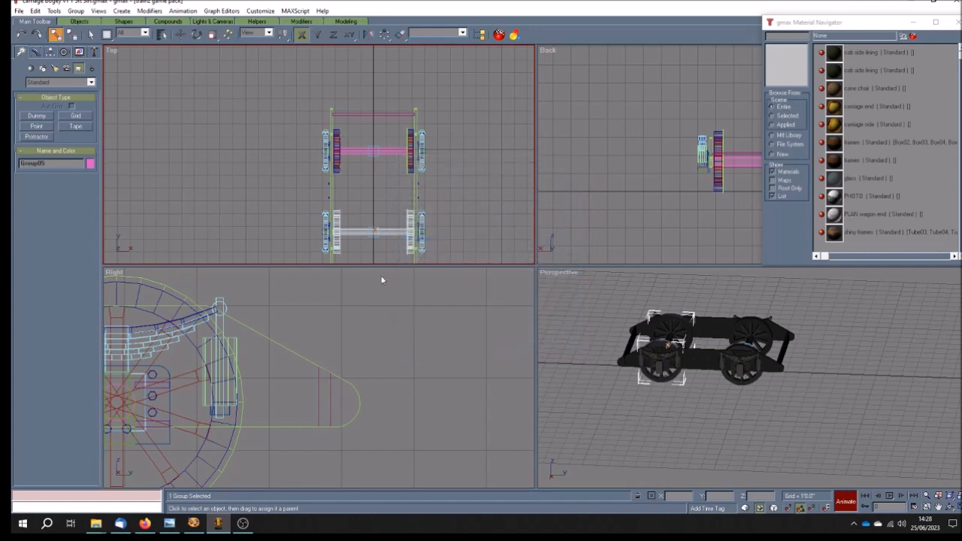
pyautogui.click(90, 34)
pyautogui.click(847, 502)
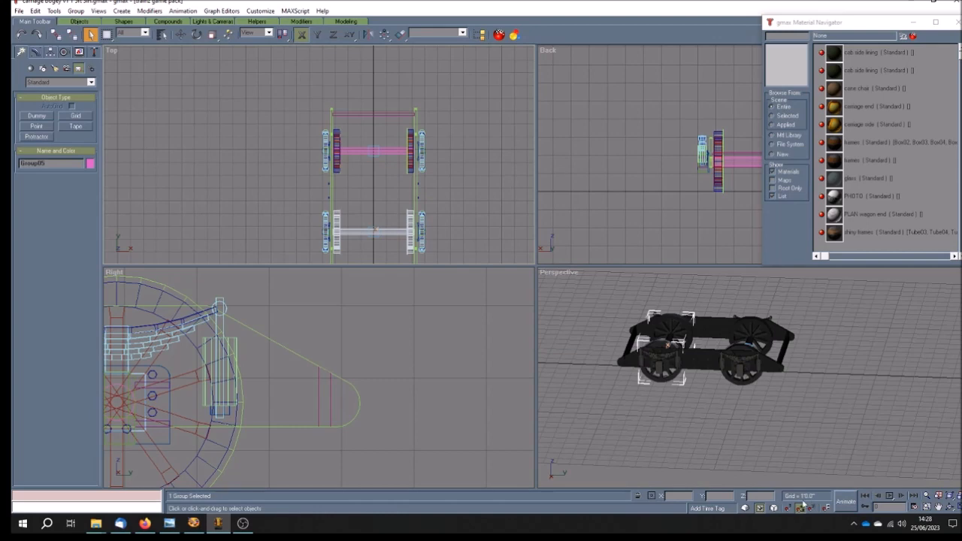
# Play the animation in the perspective view to check the linked wheelsets, and return to the first frame
pyautogui.click(725, 422)
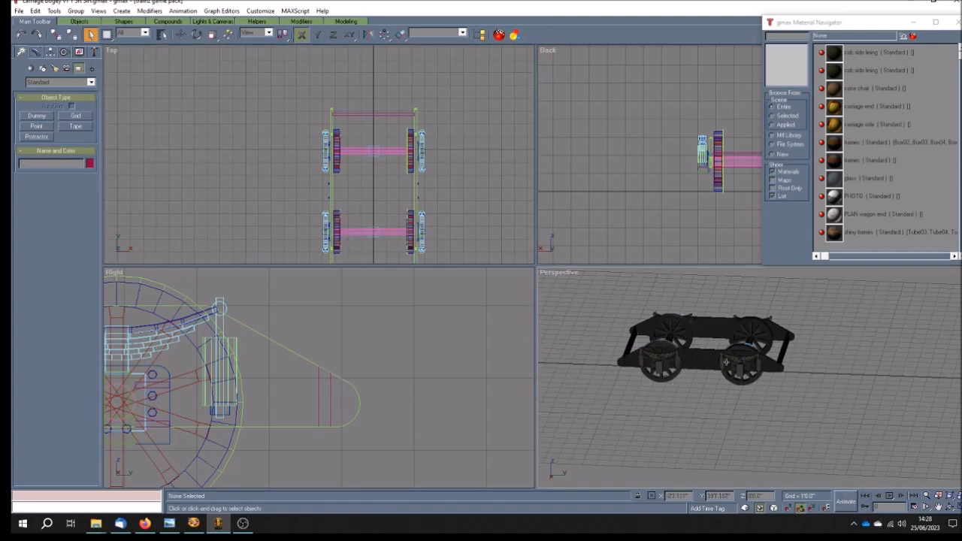
pyautogui.click(889, 496)
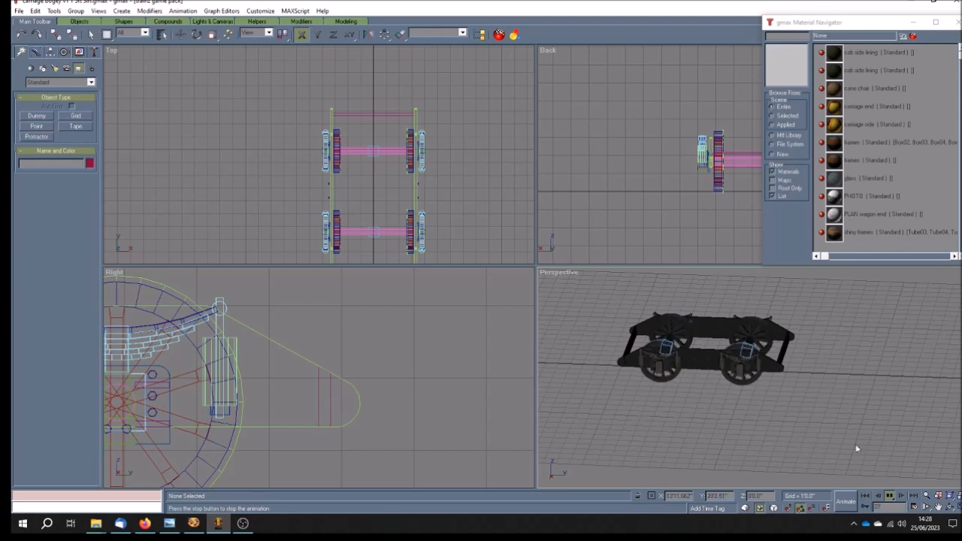
pyautogui.click(888, 496)
pyautogui.click(865, 497)
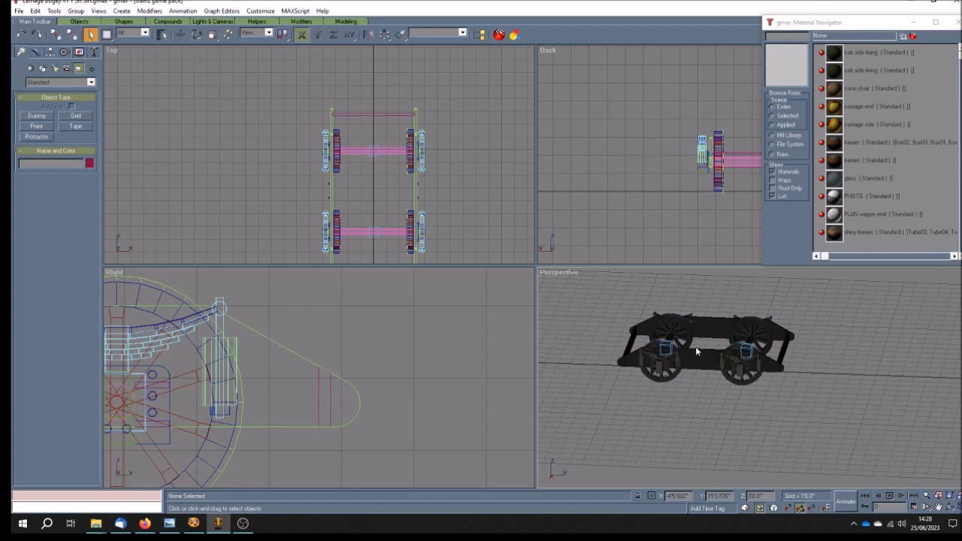
# Create a small dummy helper between the two axles in the top view and name it b.r.main
pyautogui.click(37, 117)
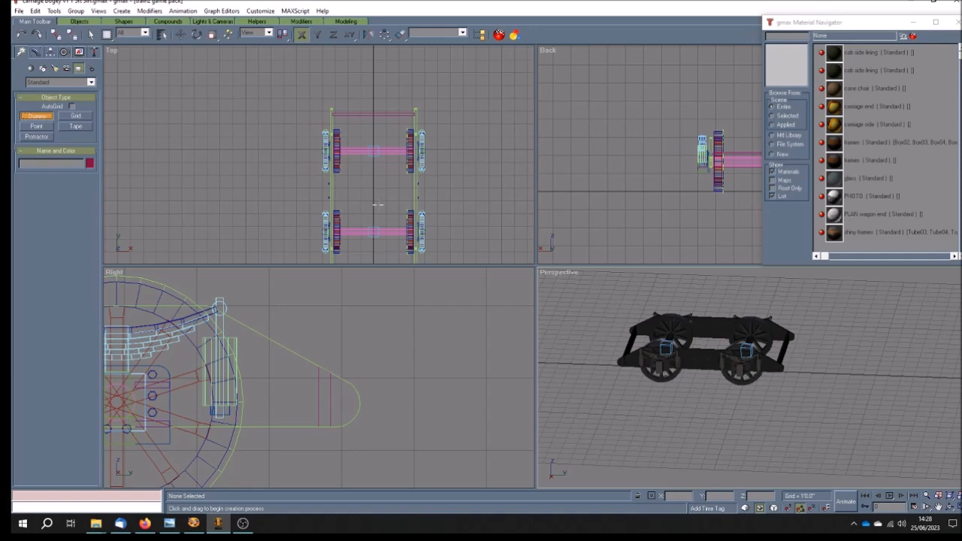
pyautogui.moveTo(369, 187); pyautogui.dragTo(377, 195)
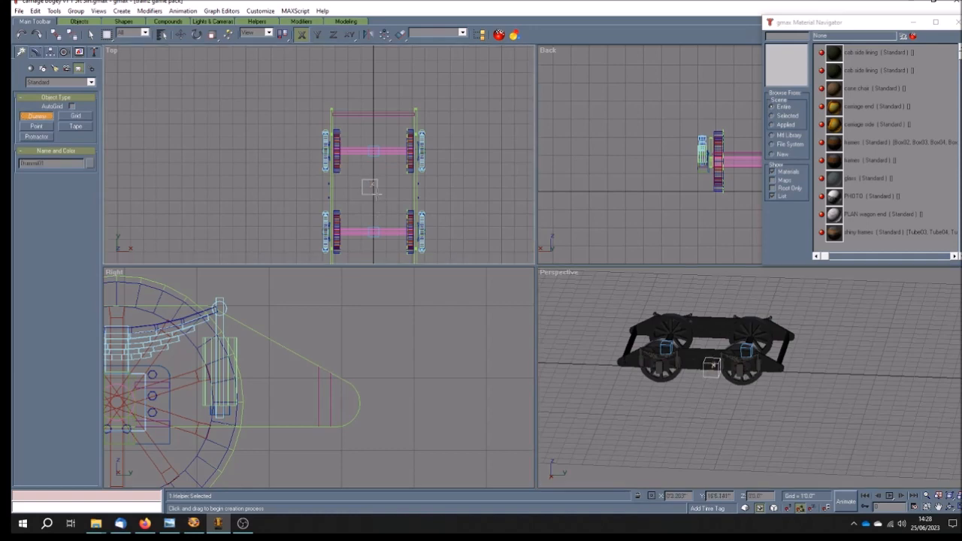
pyautogui.click(50, 164)
pyautogui.write('b:r:main')
pyautogui.press('w')
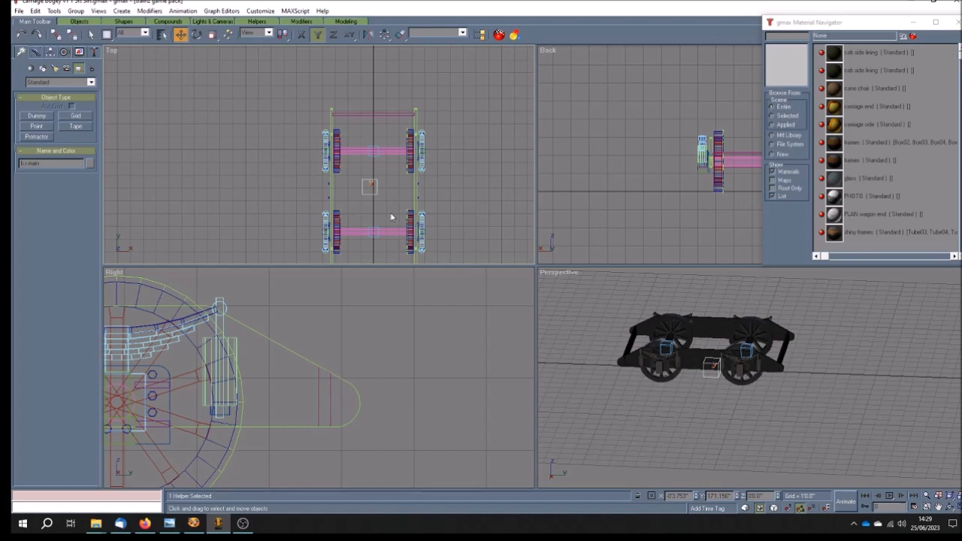
# Align the b.r.main dummy to b.r.axle0 in X, Y and Z position, centre to centre
pyautogui.click(399, 36)
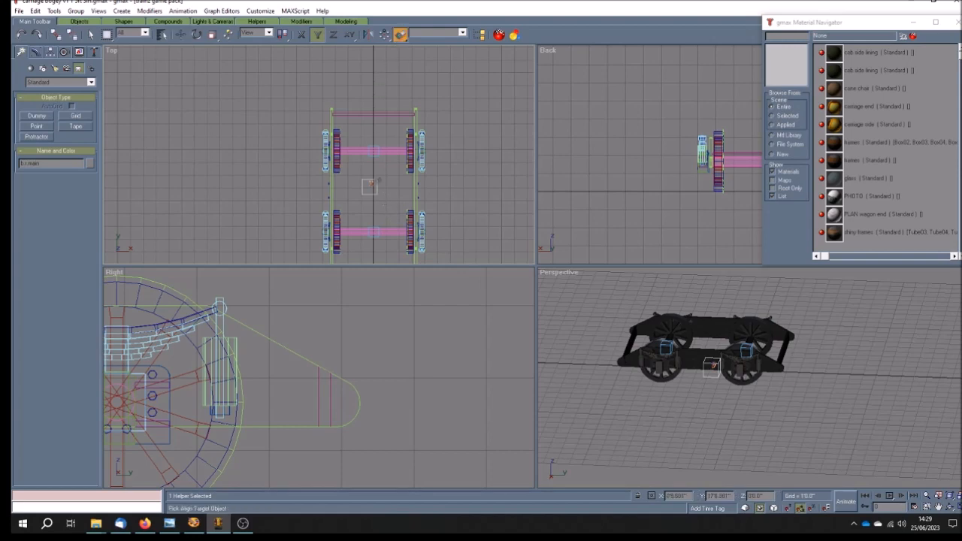
pyautogui.click(377, 154)
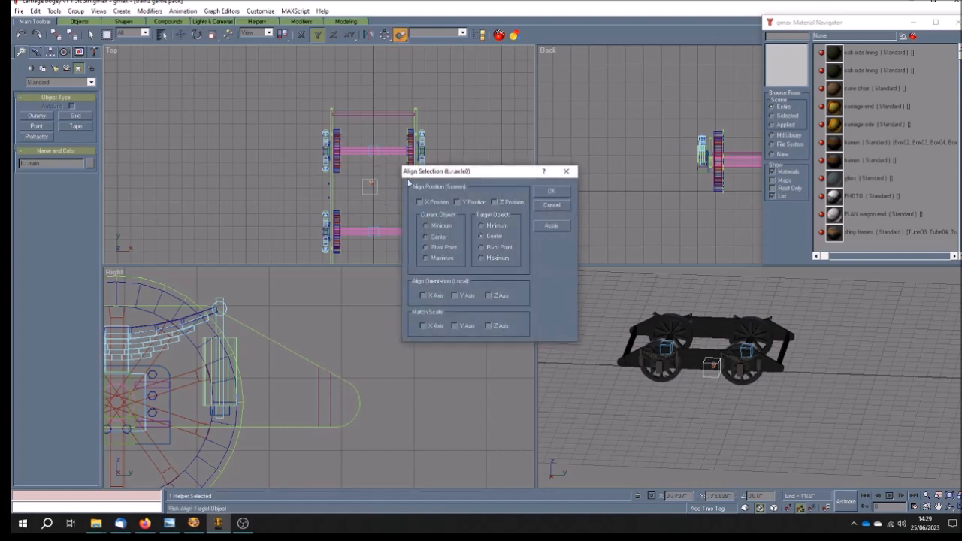
pyautogui.click(475, 203)
pyautogui.click(512, 200)
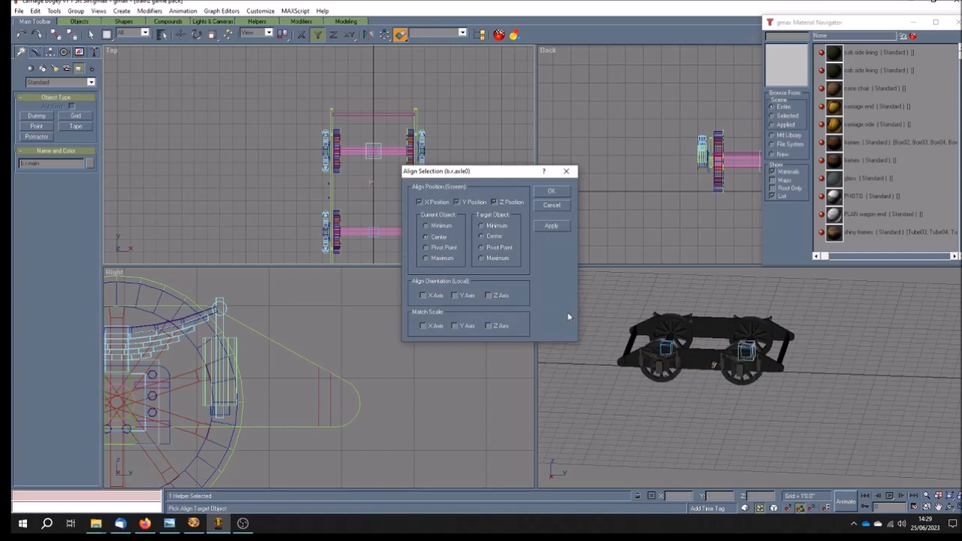
pyautogui.click(551, 192)
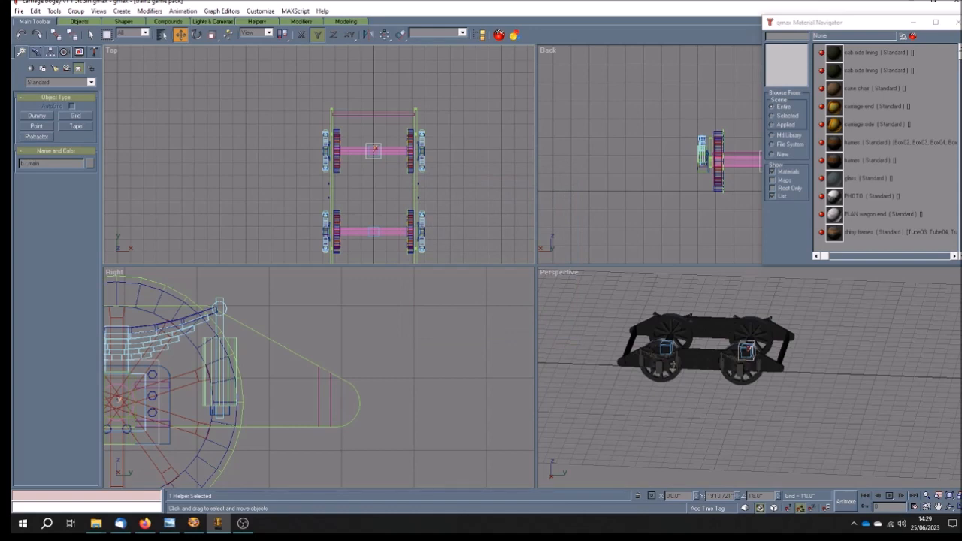
# Align the b.r.main dummy to the side frame Rectangle03 in Y position only, centre to centre, and check its placement in the right view
pyautogui.click(399, 35)
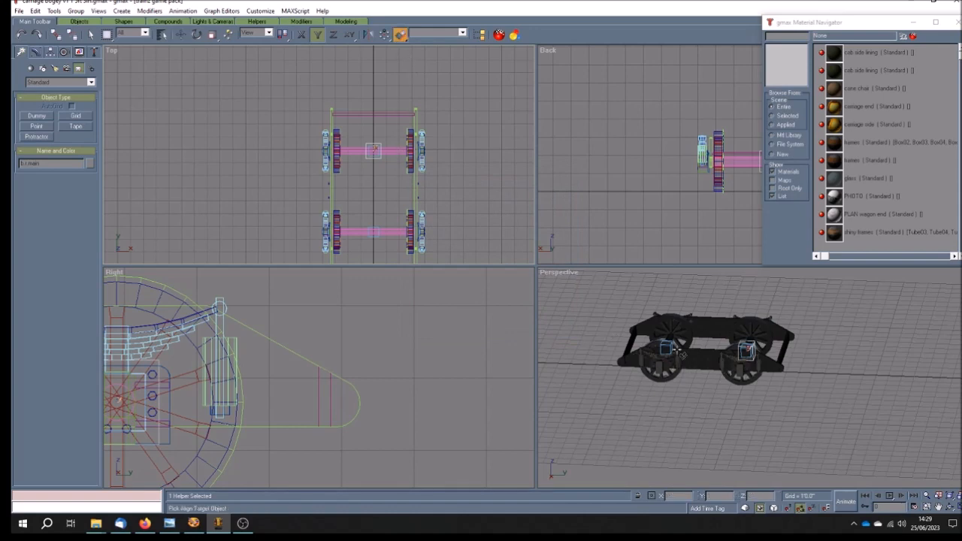
pyautogui.click(704, 364)
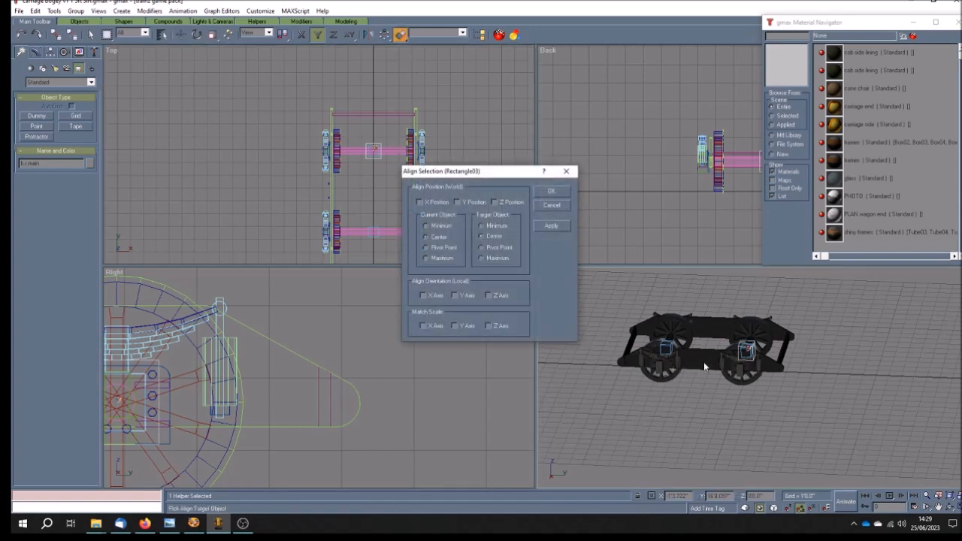
pyautogui.click(475, 202)
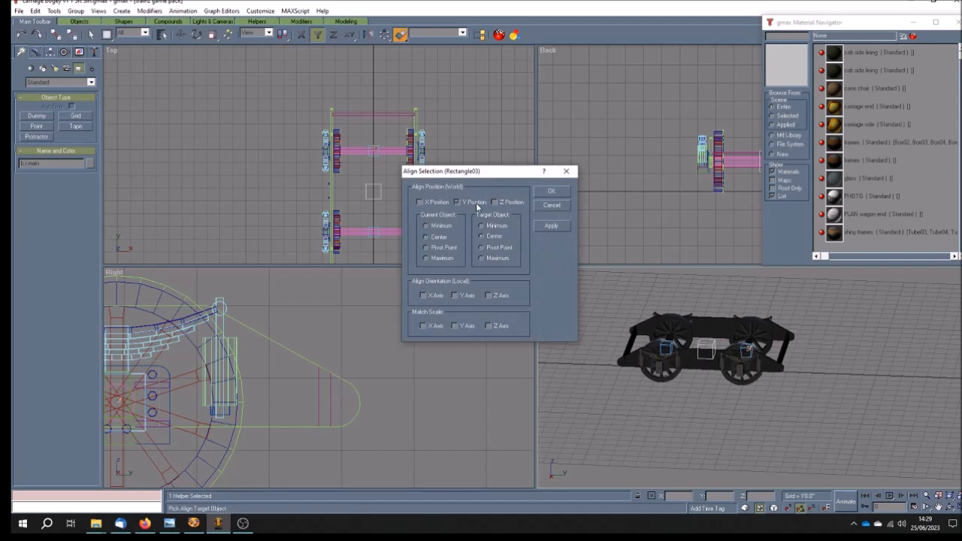
pyautogui.click(551, 192)
pyautogui.click(937, 507)
pyautogui.moveTo(227, 386); pyautogui.dragTo(382, 372)
pyautogui.scroll(-5, 420, 374)
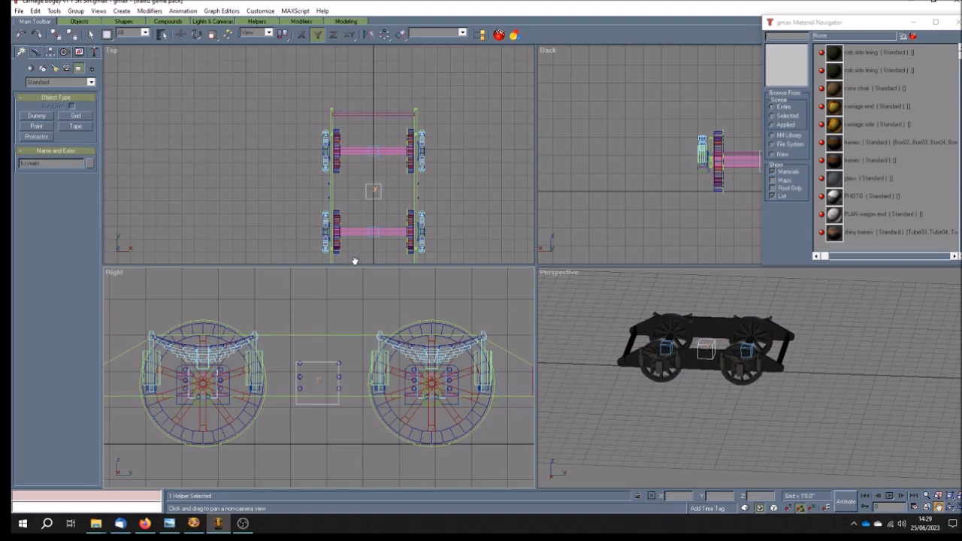
# Open the list for selecting objects by name and display it as a subtree hierarchy
pyautogui.scroll(-5, 670, 401)
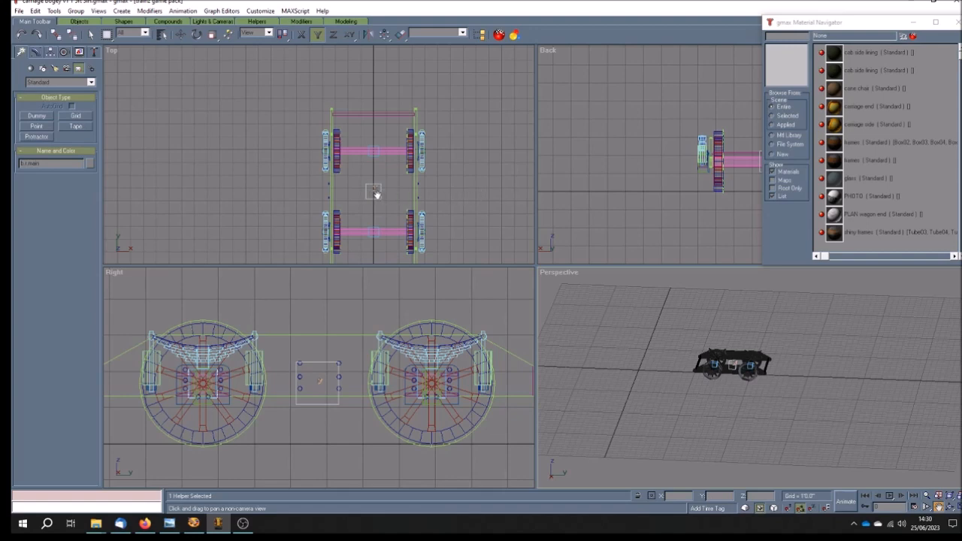
pyautogui.click(162, 35)
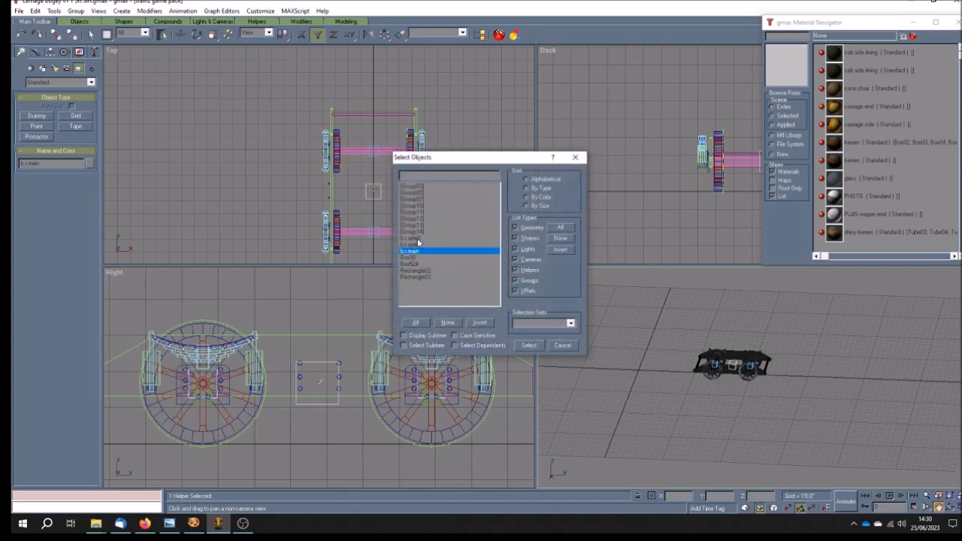
pyautogui.click(404, 335)
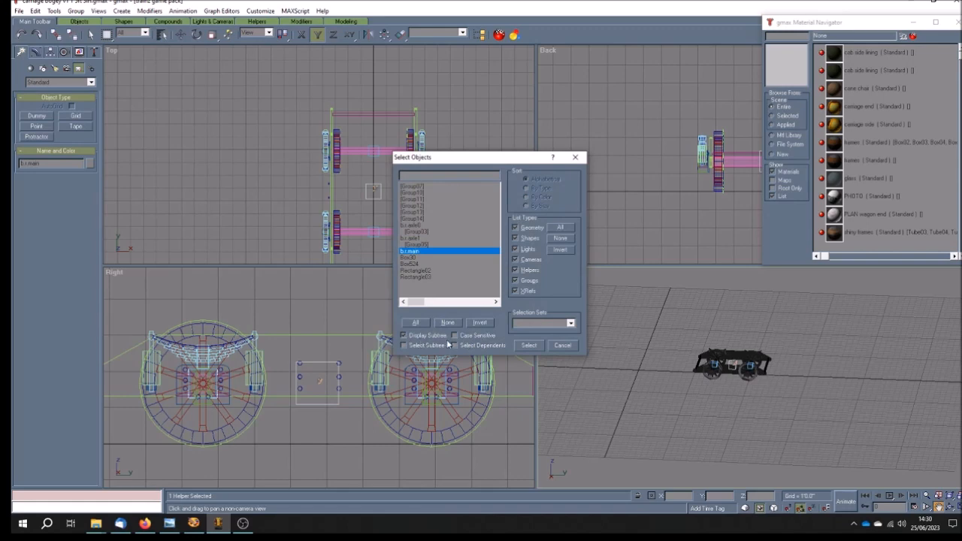
pyautogui.moveTo(456, 159); pyautogui.dragTo(511, 159)
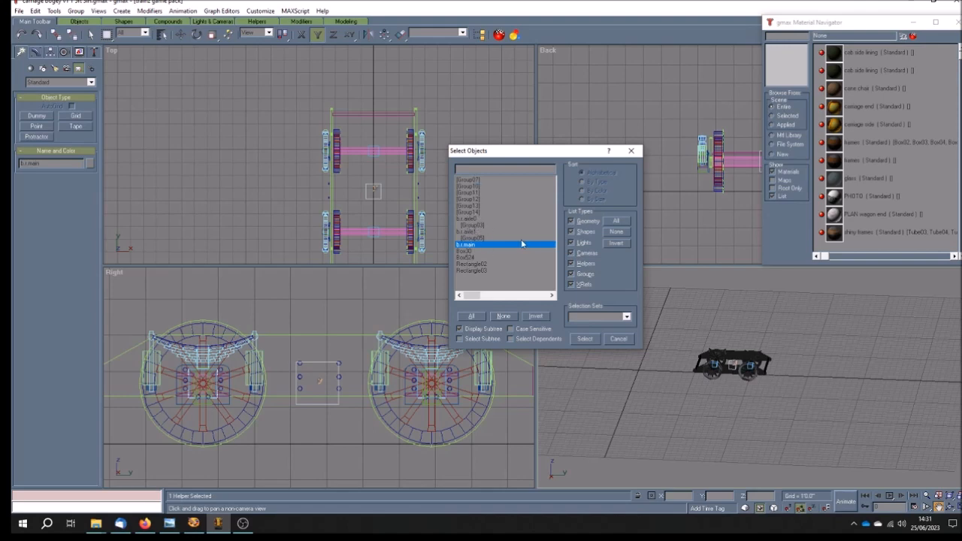
# Link Group07, Group10 to Group14, Box30, Box524, Rectangle02 and Rectangle03 to b.r.main by name, and clear the selection
pyautogui.click(475, 179)
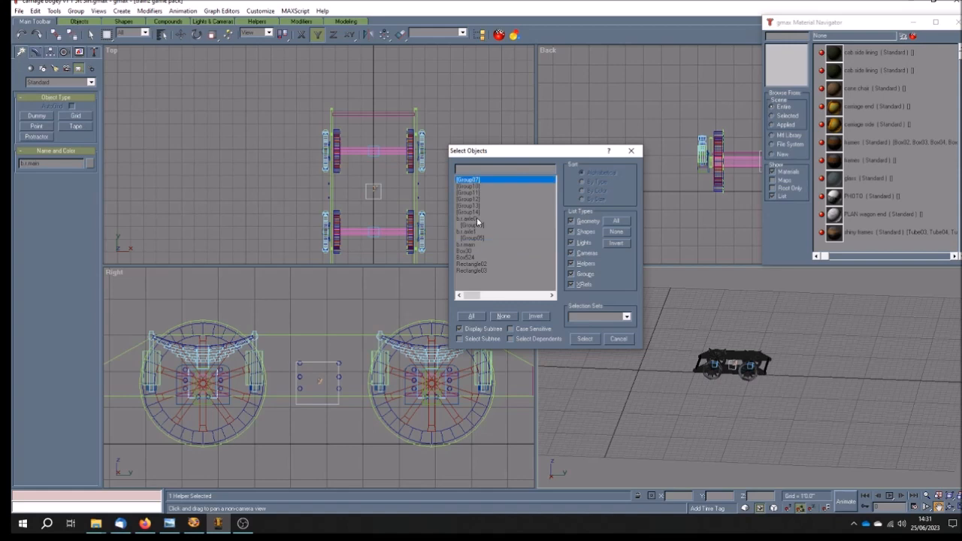
pyautogui.keyDown('shift'); pyautogui.click(476, 212); pyautogui.keyUp('shift')
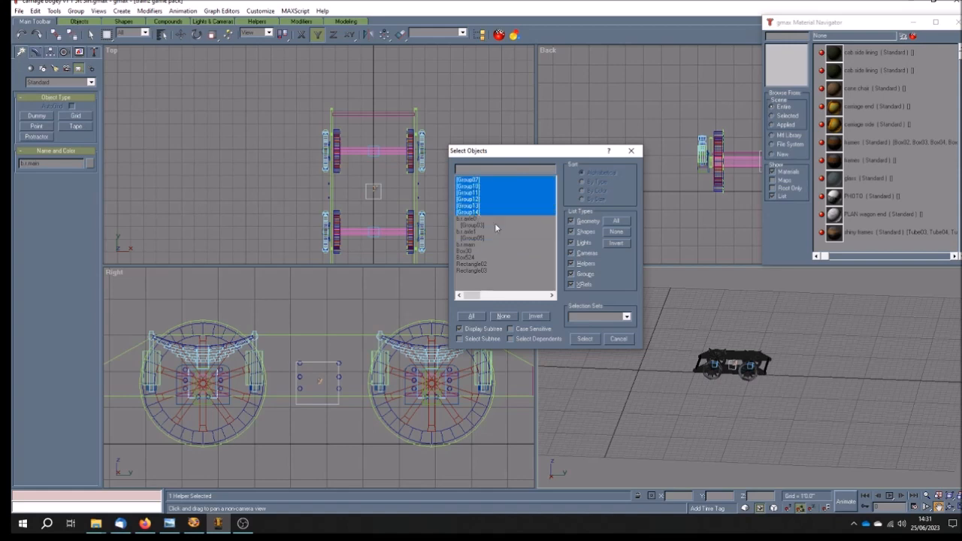
pyautogui.keyDown('ctrl'); pyautogui.click(467, 251); pyautogui.keyUp('ctrl')
pyautogui.keyDown('ctrl'); pyautogui.click(467, 257); pyautogui.keyUp('ctrl')
pyautogui.keyDown('ctrl'); pyautogui.click(481, 265); pyautogui.keyUp('ctrl')
pyautogui.keyDown('ctrl'); pyautogui.click(481, 270); pyautogui.keyUp('ctrl')
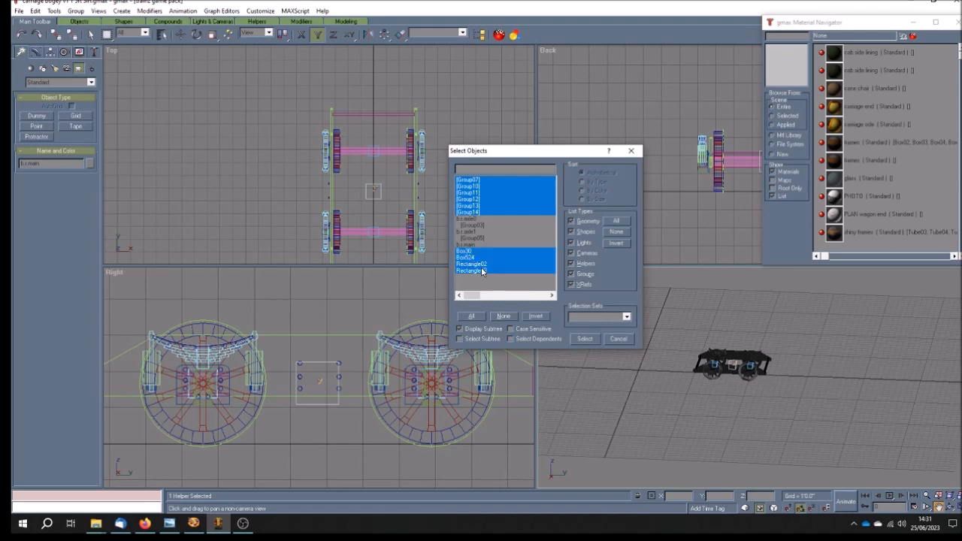
pyautogui.click(587, 339)
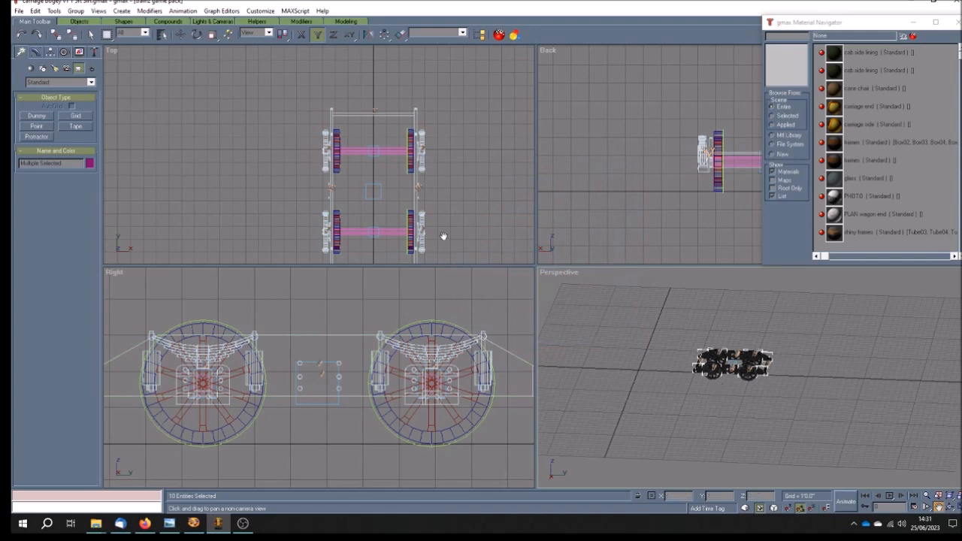
pyautogui.click(56, 35)
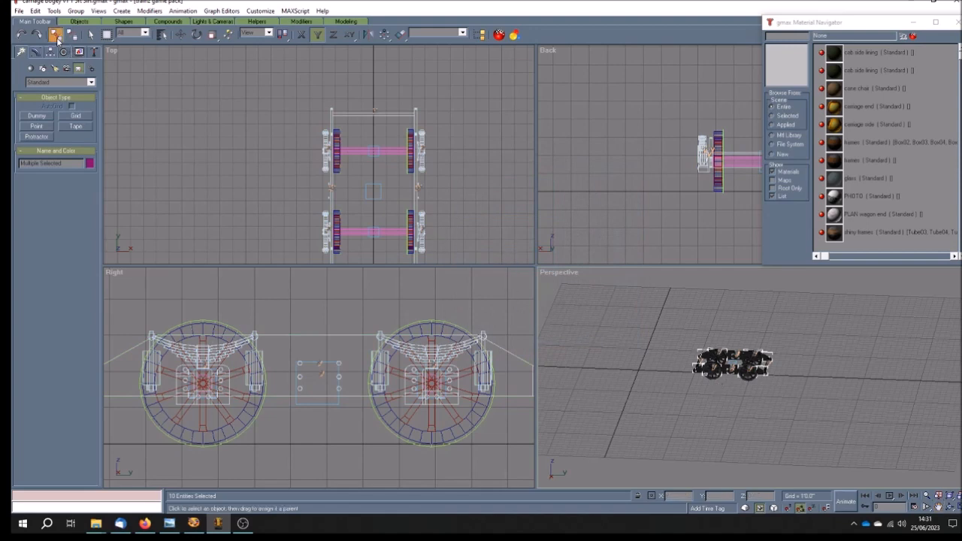
pyautogui.click(162, 35)
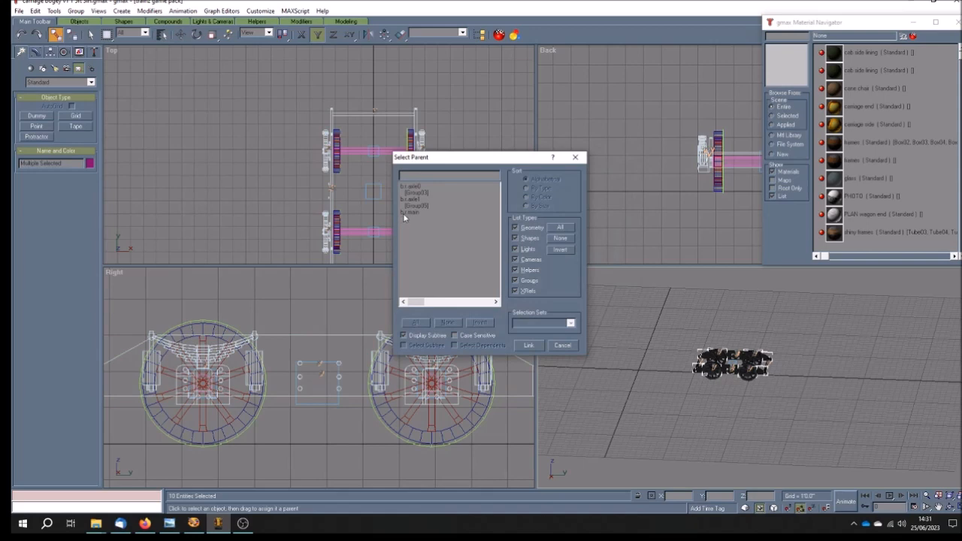
pyautogui.click(407, 213)
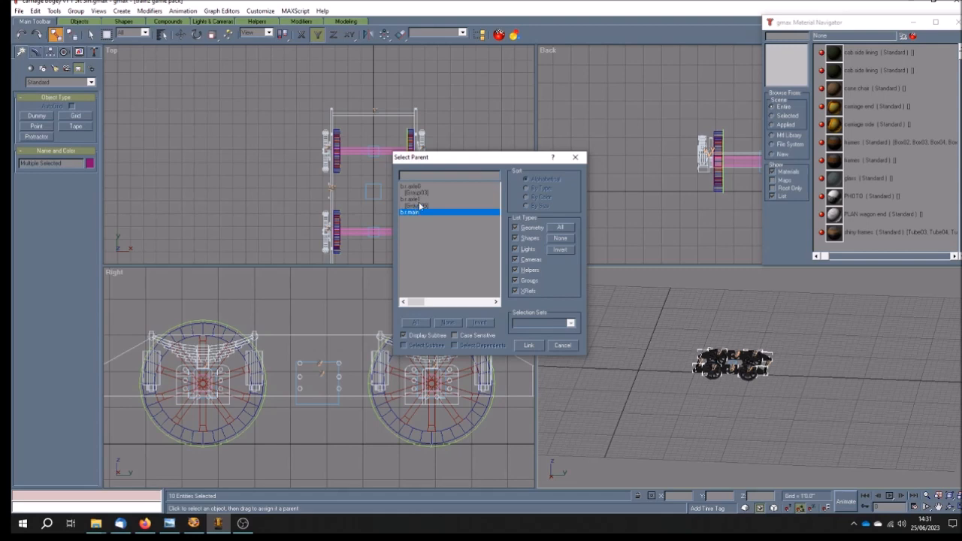
pyautogui.click(534, 347)
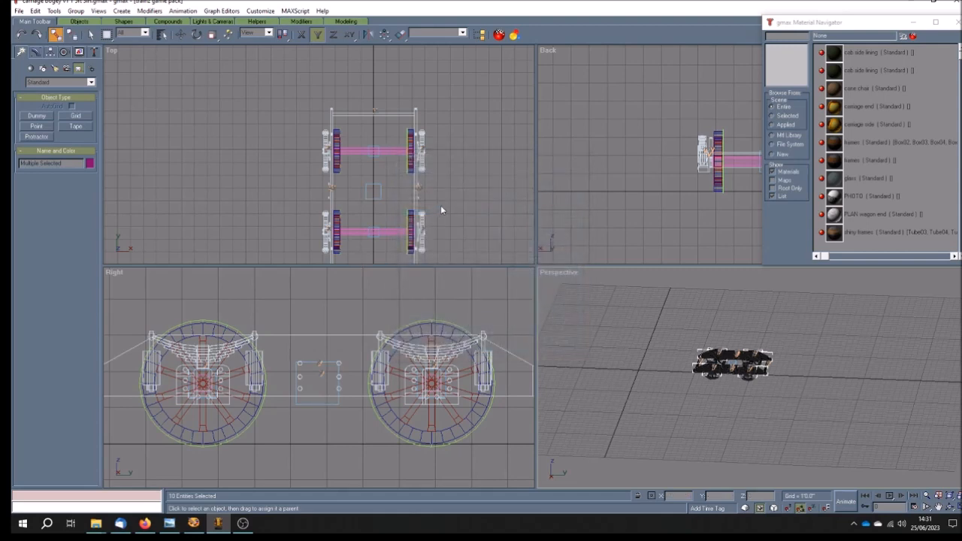
pyautogui.click(441, 208)
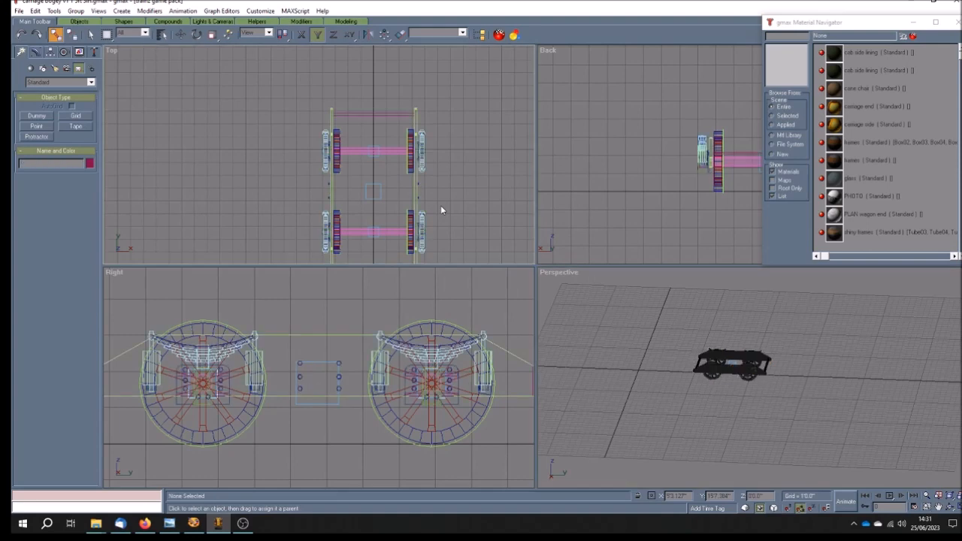
# Select b.r.main, review the objects linked beneath it in the hierarchy list, and save the scene
pyautogui.click(375, 198)
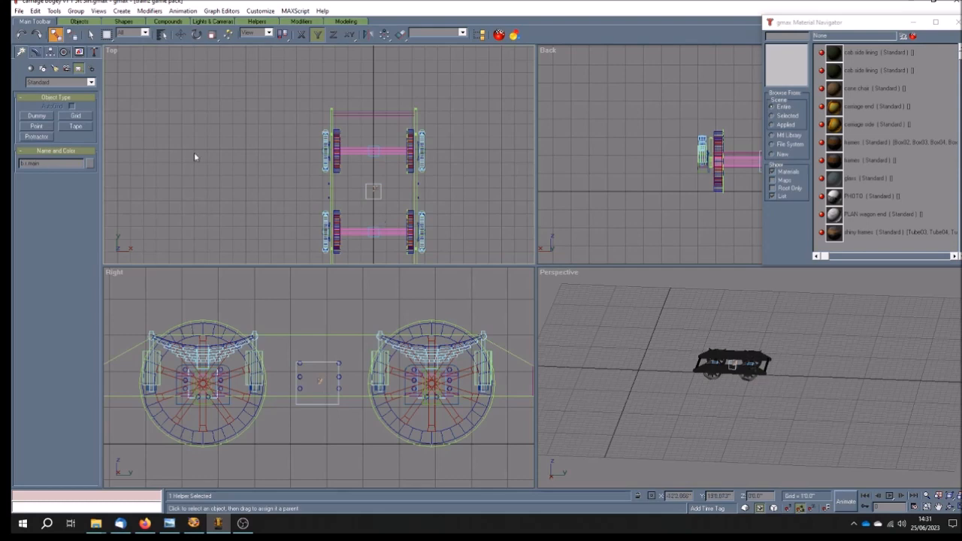
pyautogui.click(90, 35)
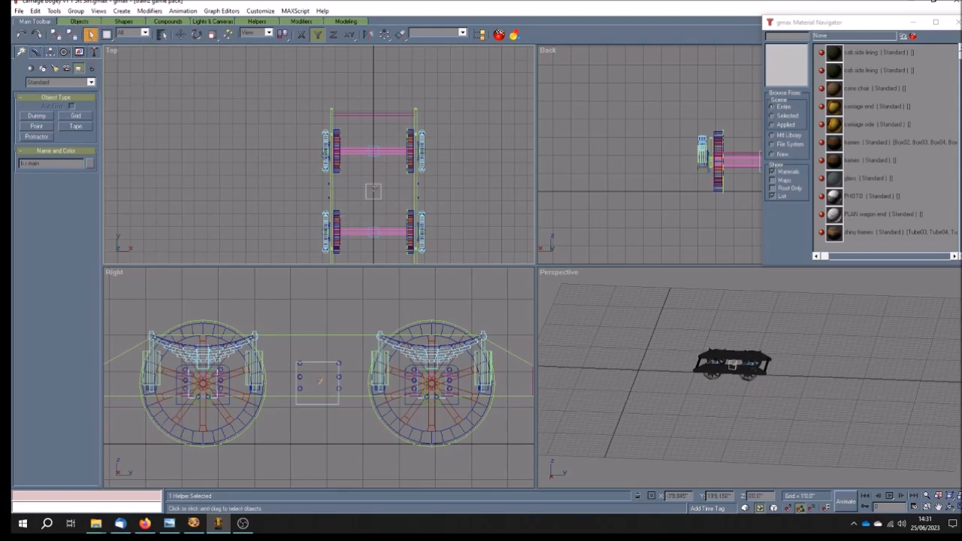
pyautogui.click(162, 34)
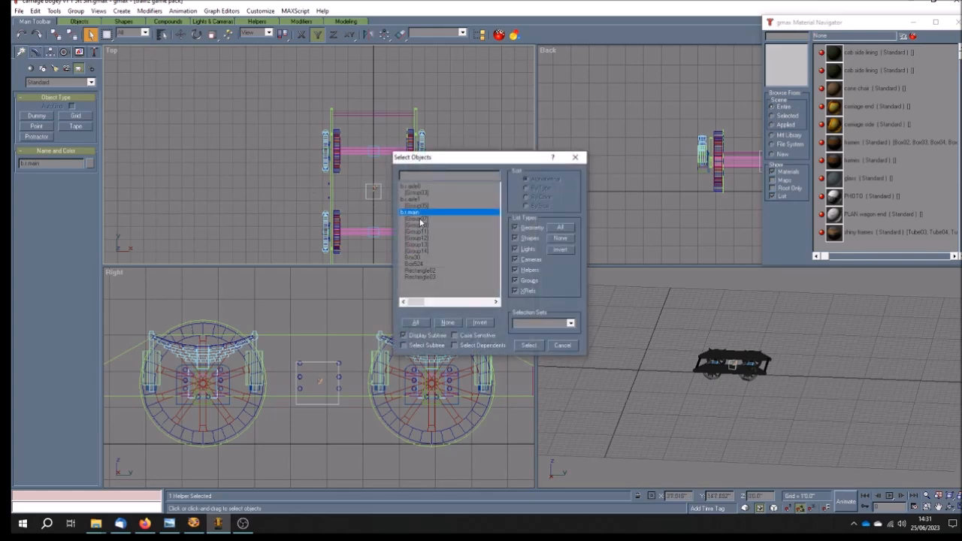
pyautogui.click(561, 345)
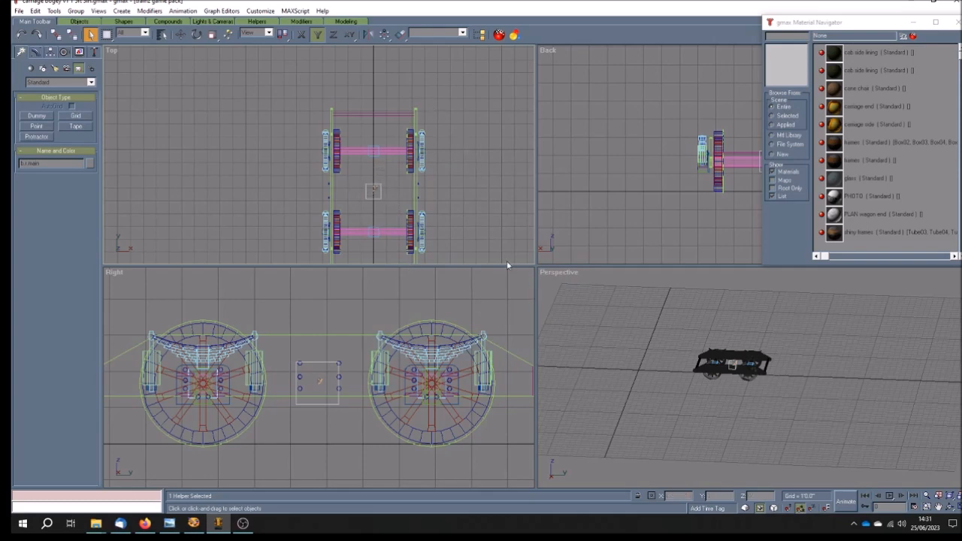
pyautogui.hotkey('ctrl', 's')
# Link both axle dummies, b.r.axle0 and b.r.axle1, to b.r.main, choosing the parent by name
pyautogui.click(401, 152)
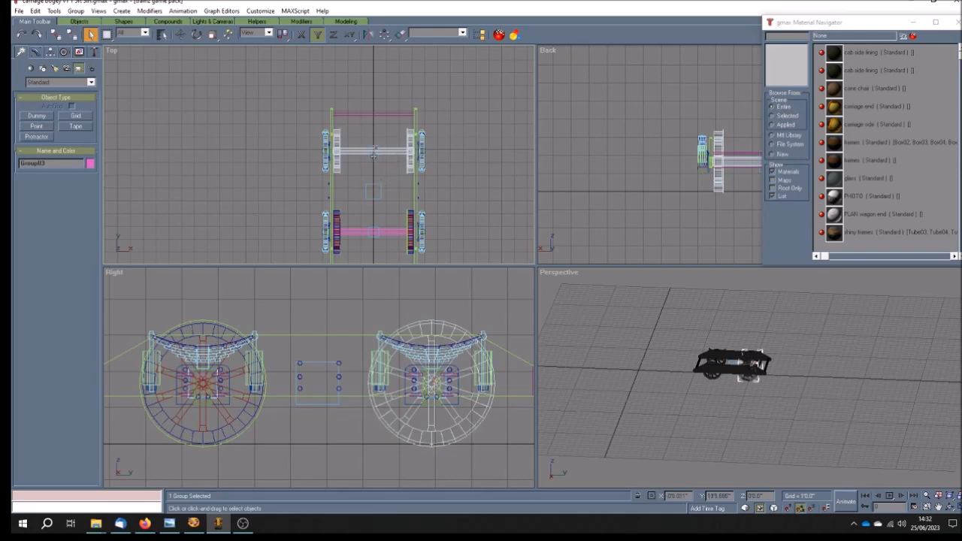
pyautogui.click(372, 151)
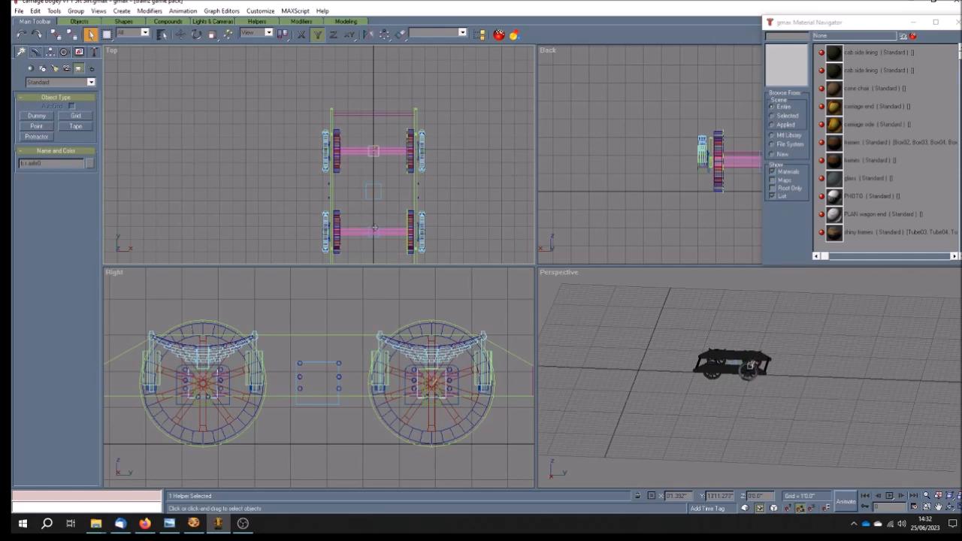
pyautogui.keyDown('ctrl'); pyautogui.click(375, 230); pyautogui.keyUp('ctrl')
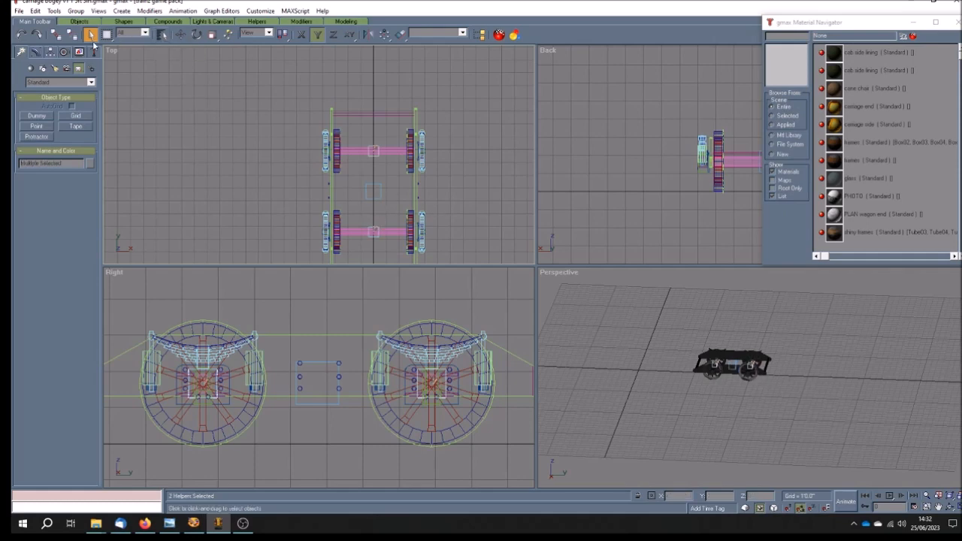
pyautogui.click(56, 35)
pyautogui.click(162, 34)
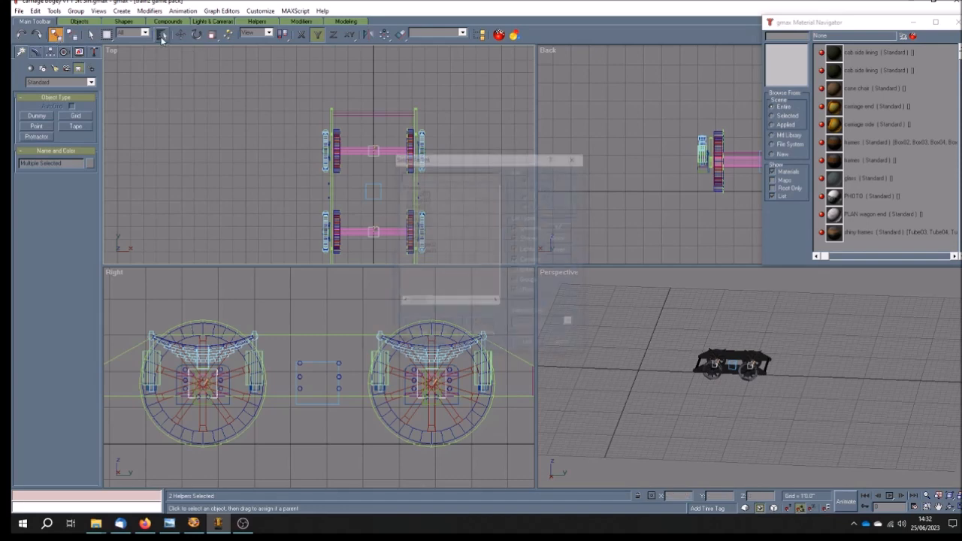
pyautogui.click(414, 186)
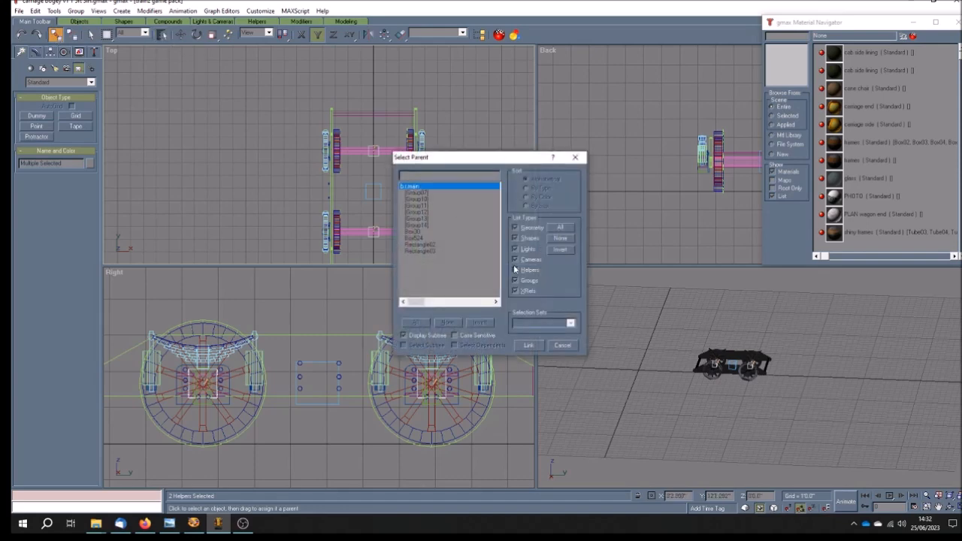
pyautogui.click(531, 344)
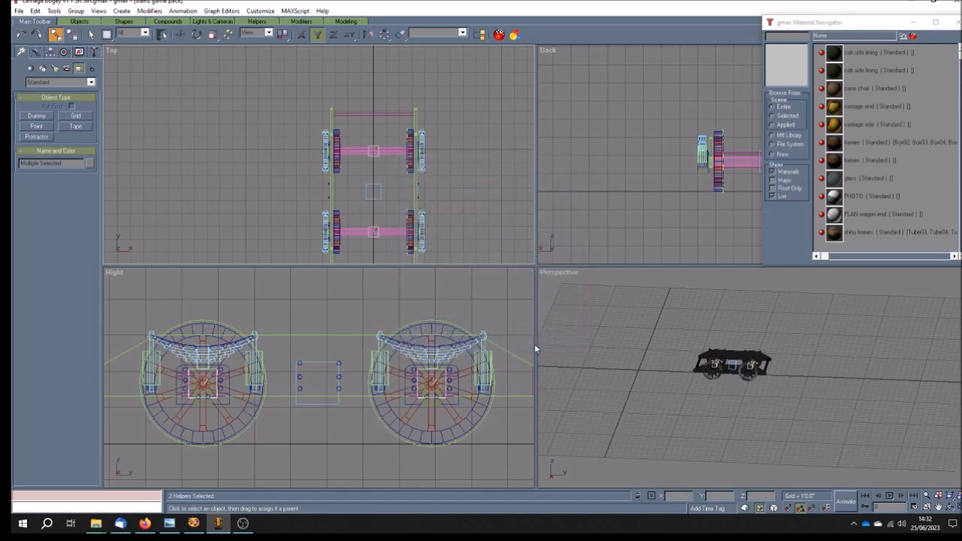
# Review the complete bogie hierarchy under b.r.main in the object list, leave it without changing the selection, and deselect everything
pyautogui.click(90, 35)
pyautogui.click(162, 35)
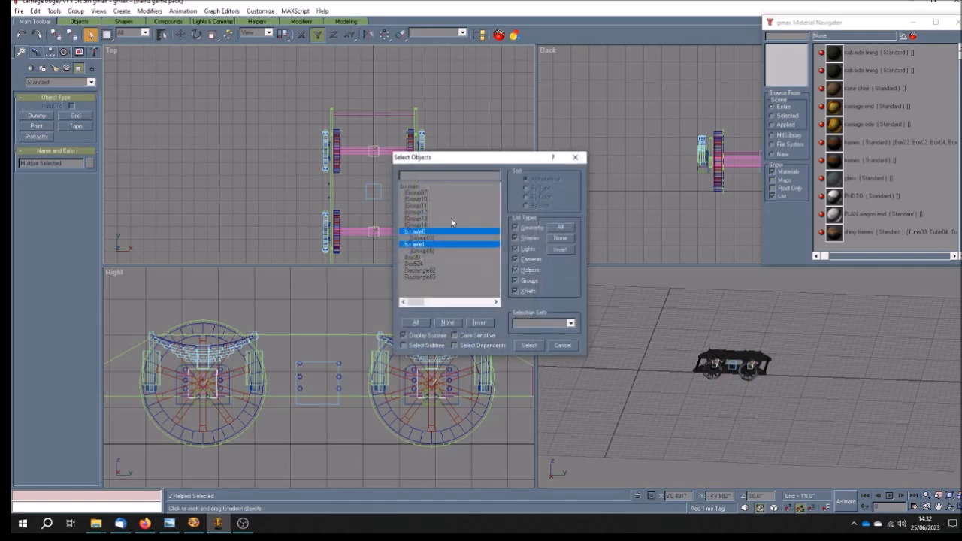
pyautogui.click(453, 206)
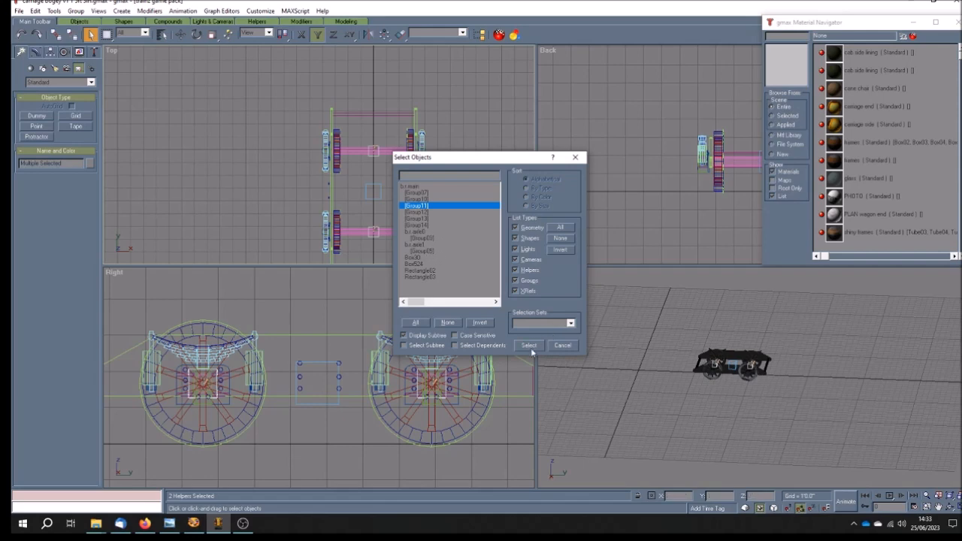
pyautogui.click(562, 346)
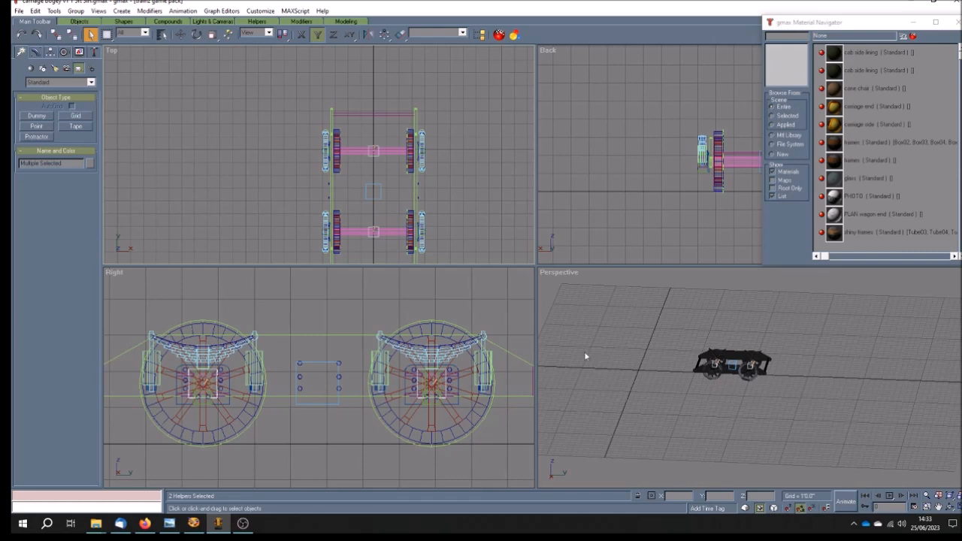
pyautogui.click(262, 232)
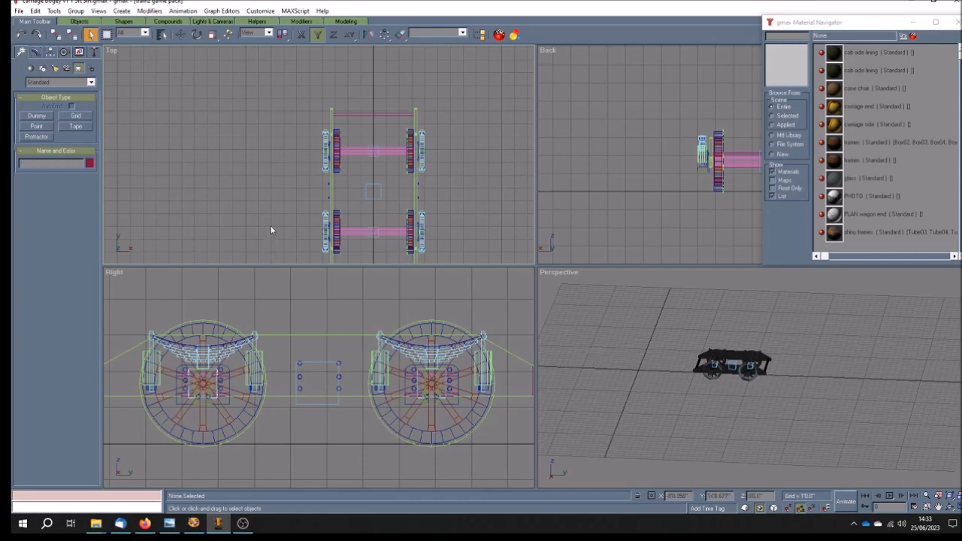
# Play the bogie animation twice to check that both wheelsets turn, and return to the first frame
pyautogui.click(707, 414)
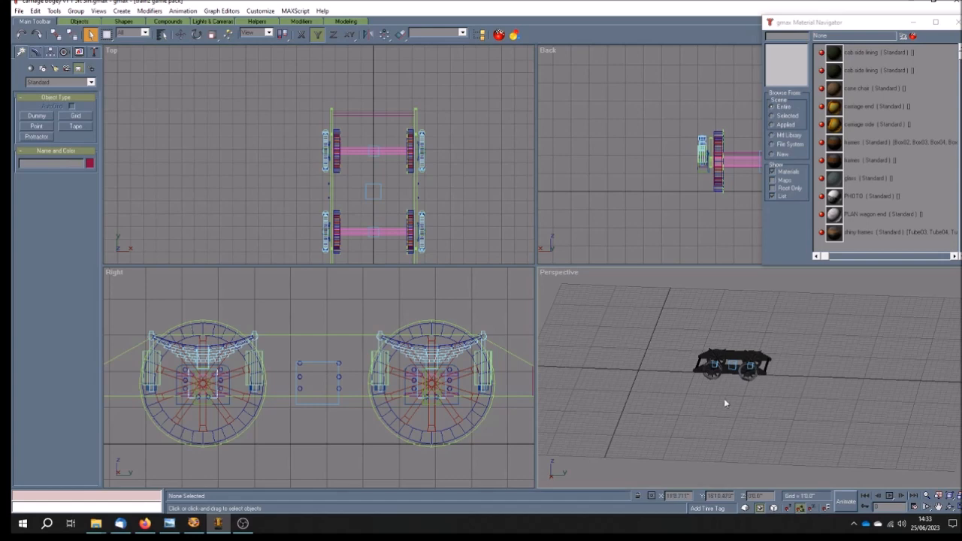
pyautogui.click(889, 496)
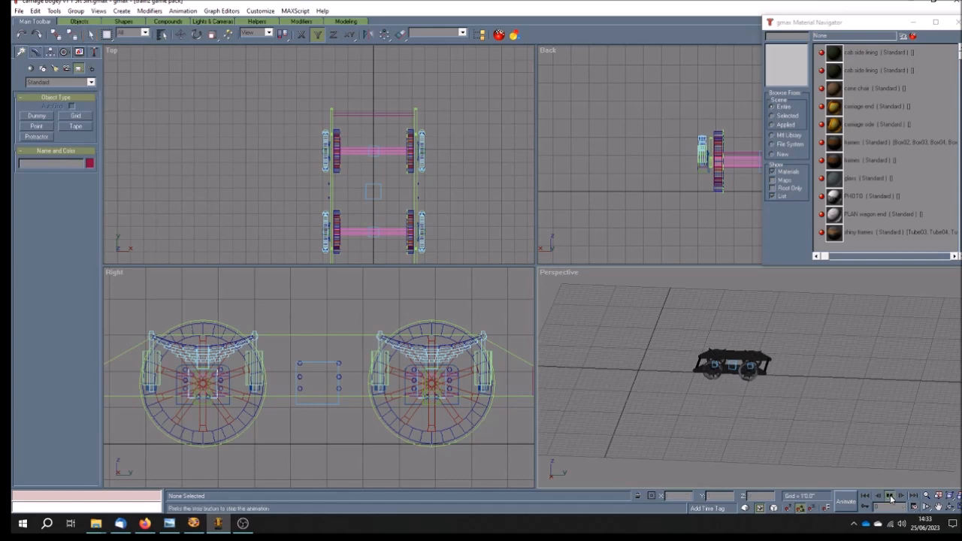
pyautogui.click(864, 496)
pyautogui.click(863, 496)
pyautogui.click(325, 302)
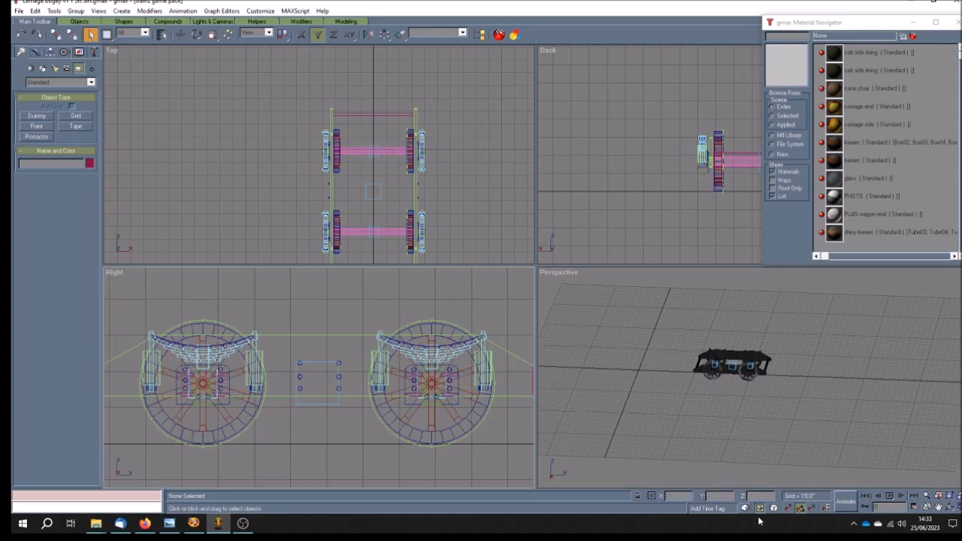
pyautogui.click(889, 496)
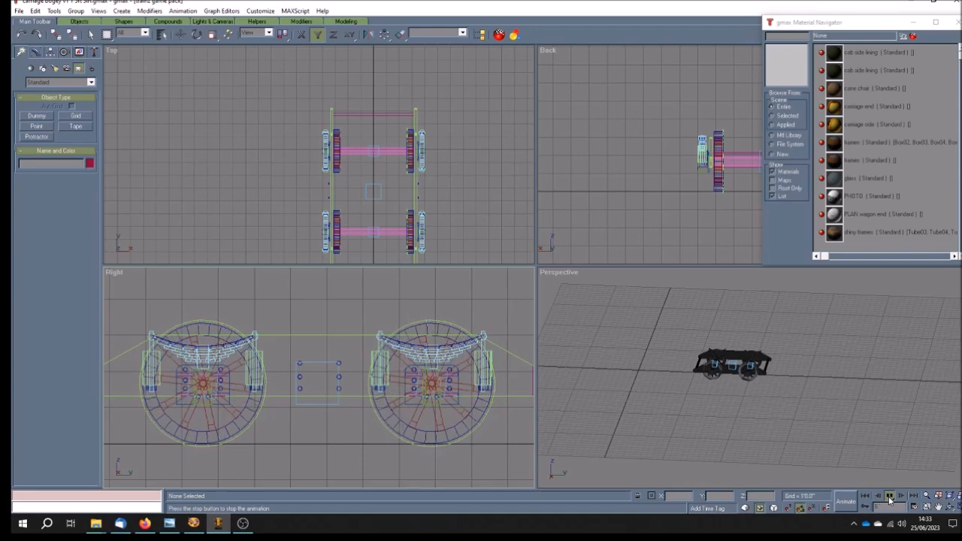
pyautogui.click(889, 497)
pyautogui.click(866, 496)
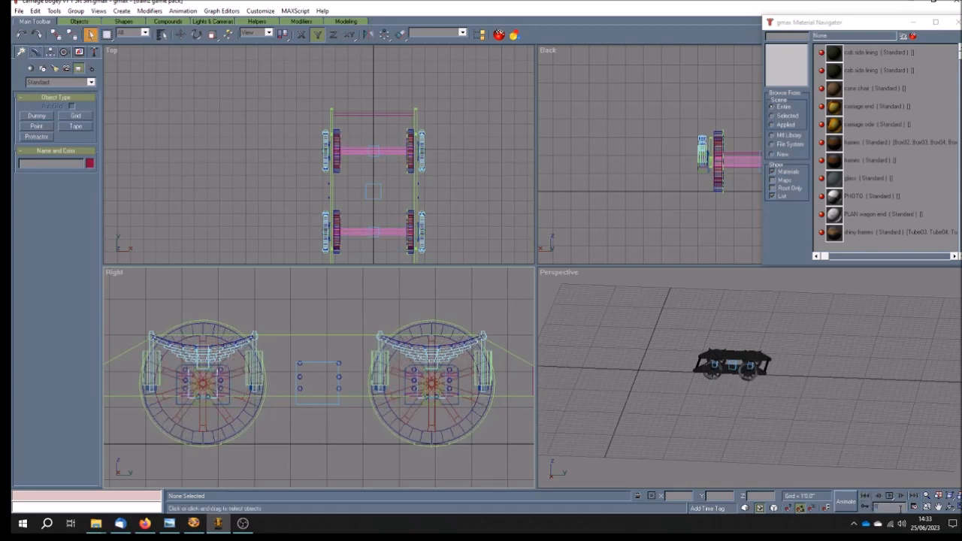
# Select the dummies b.r.main, b.r.axle0 and b.r.axle1 by name and hide them
pyautogui.click(938, 507)
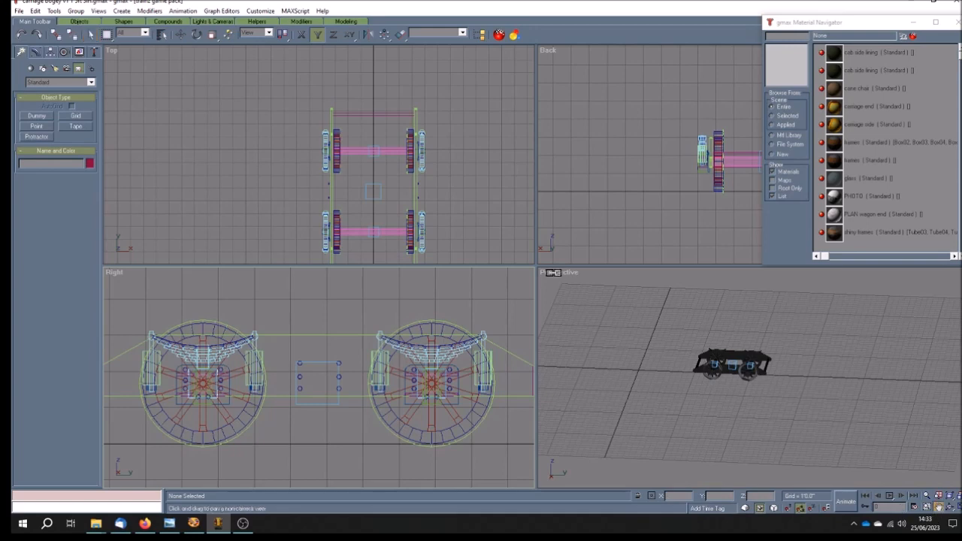
pyautogui.moveTo(456, 213); pyautogui.dragTo(459, 190)
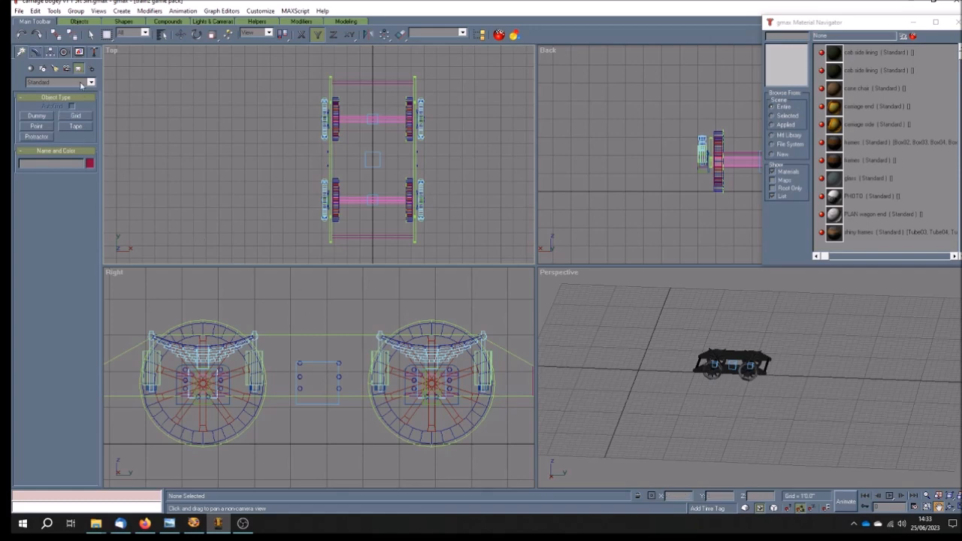
pyautogui.click(78, 53)
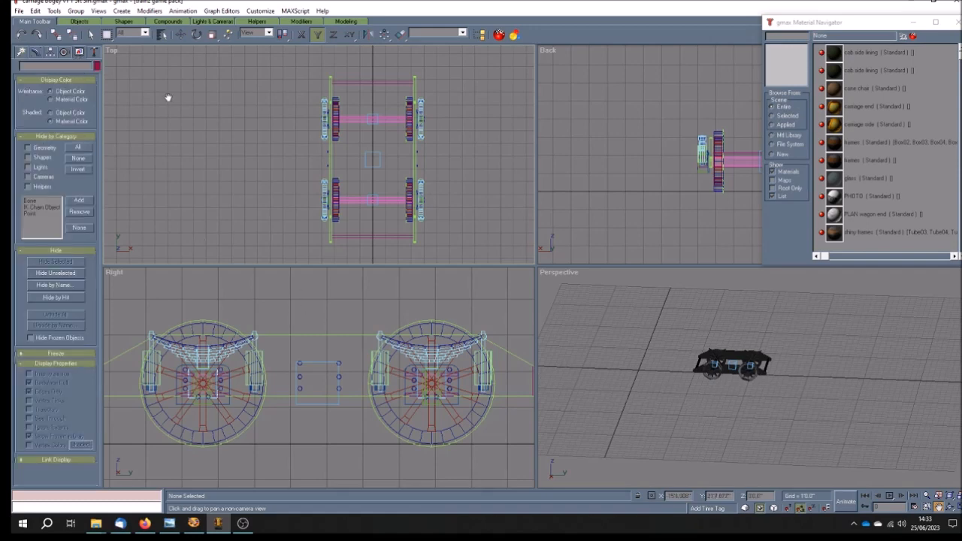
pyautogui.click(160, 34)
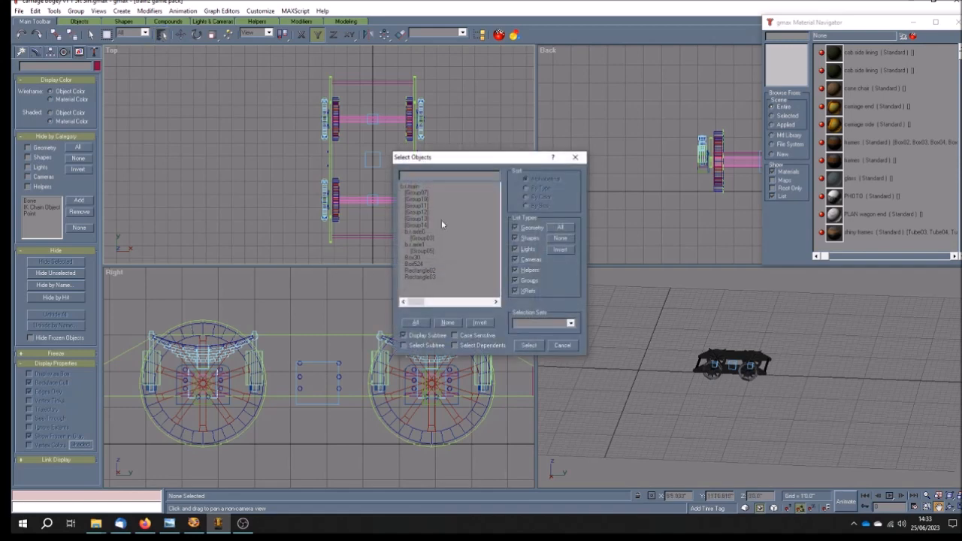
pyautogui.click(414, 186)
pyautogui.keyDown('ctrl'); pyautogui.click(420, 232); pyautogui.keyUp('ctrl')
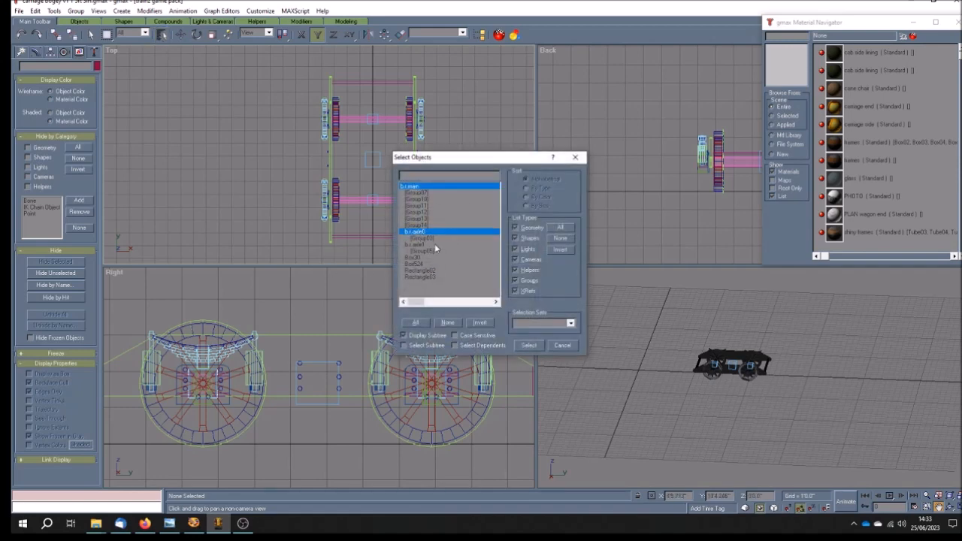
pyautogui.keyDown('ctrl'); pyautogui.click(418, 245); pyautogui.keyUp('ctrl')
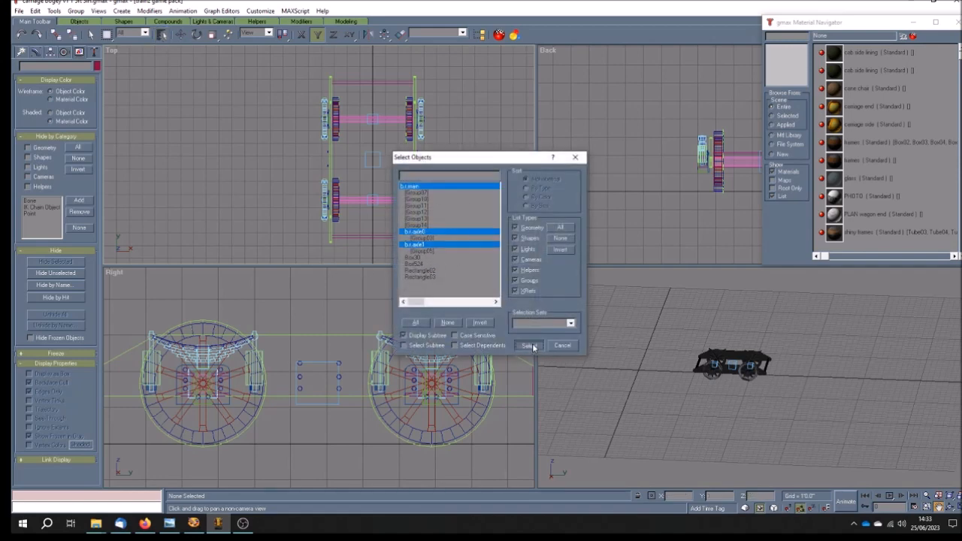
pyautogui.click(529, 346)
pyautogui.click(66, 262)
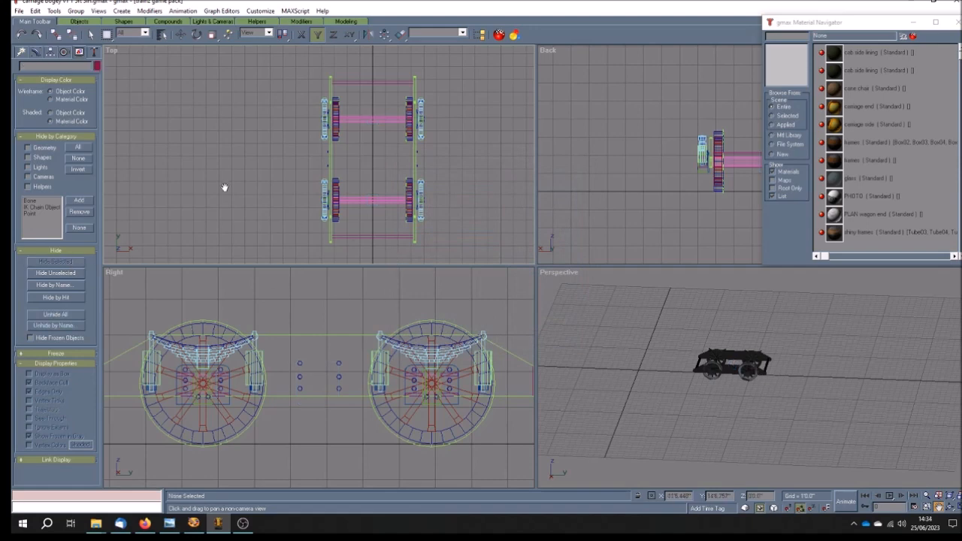
# Select the whole visible bogie, ungroup it repeatedly until no nested groups remain, and clear the selection
pyautogui.click(90, 34)
pyautogui.moveTo(292, 66)
pyautogui.mouseDown()
pyautogui.moveTo(420, 177)
pyautogui.moveTo(445, 254)
pyautogui.mouseUp()
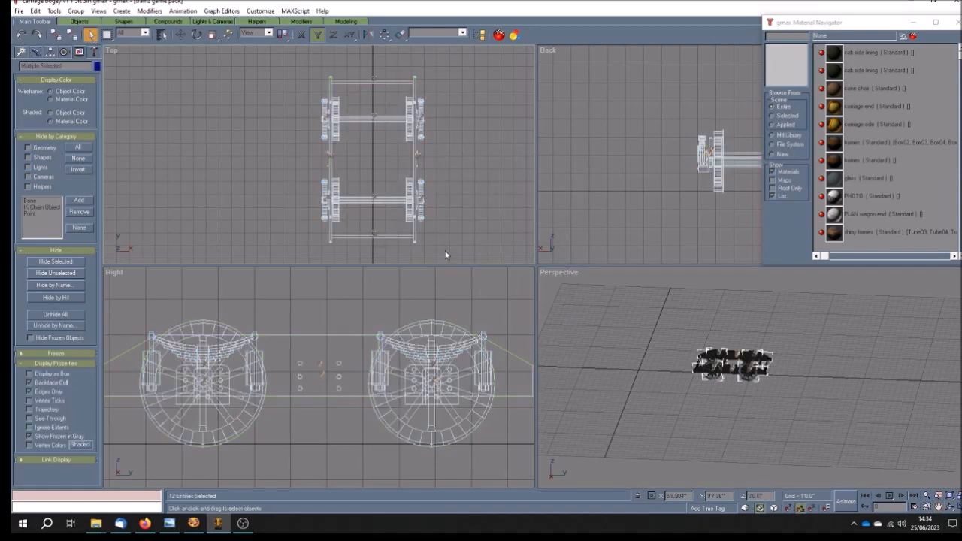
pyautogui.click(76, 11)
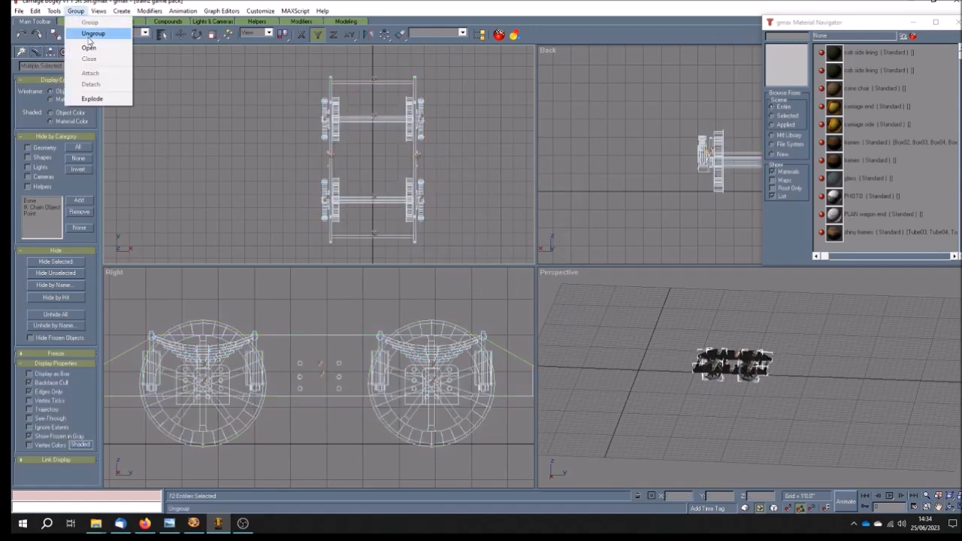
pyautogui.click(90, 34)
pyautogui.click(76, 11)
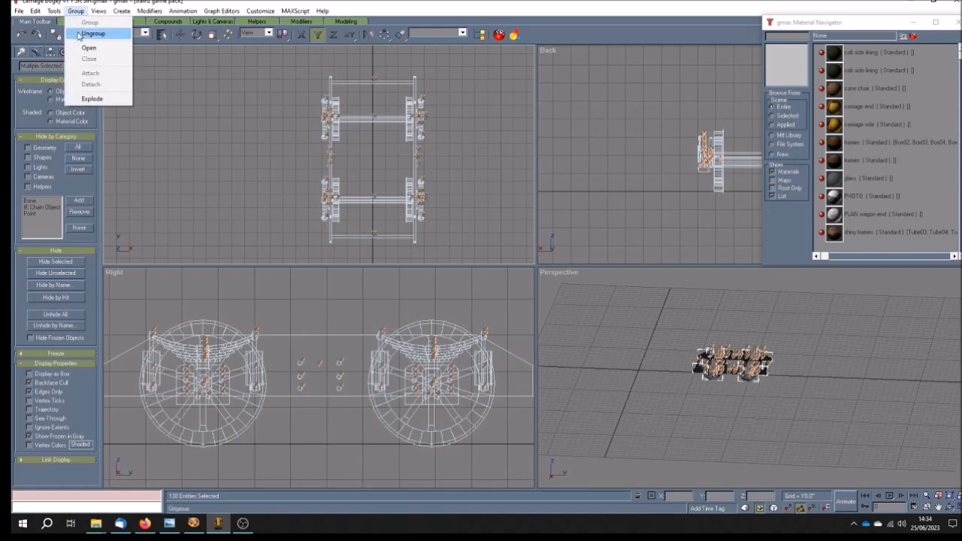
pyautogui.click(88, 34)
pyautogui.click(75, 12)
pyautogui.click(90, 34)
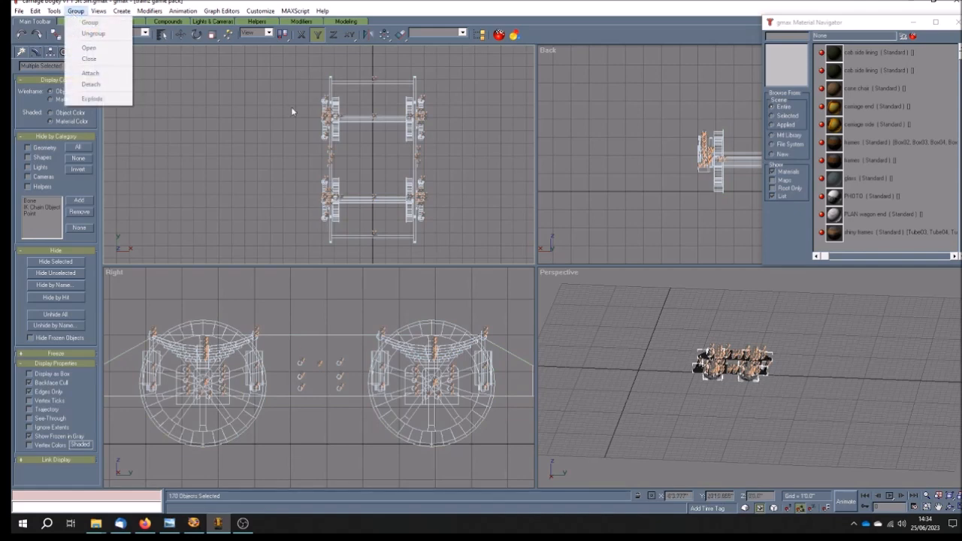
pyautogui.click(297, 187)
pyautogui.click(298, 187)
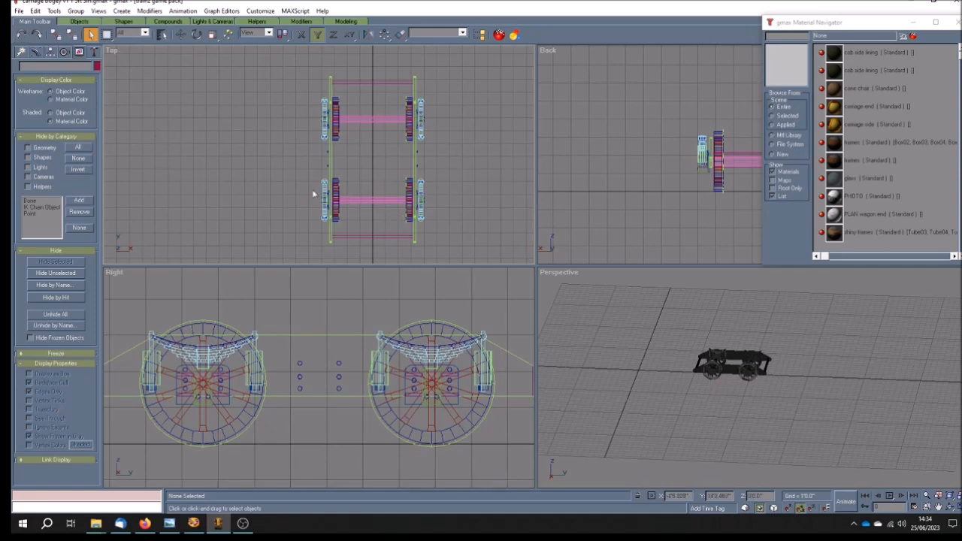
# Save the scene, and save a further copy as "carriage bogey v1 2 5ft 3in.gmax" in the gswr 90 folder
pyautogui.click(19, 10)
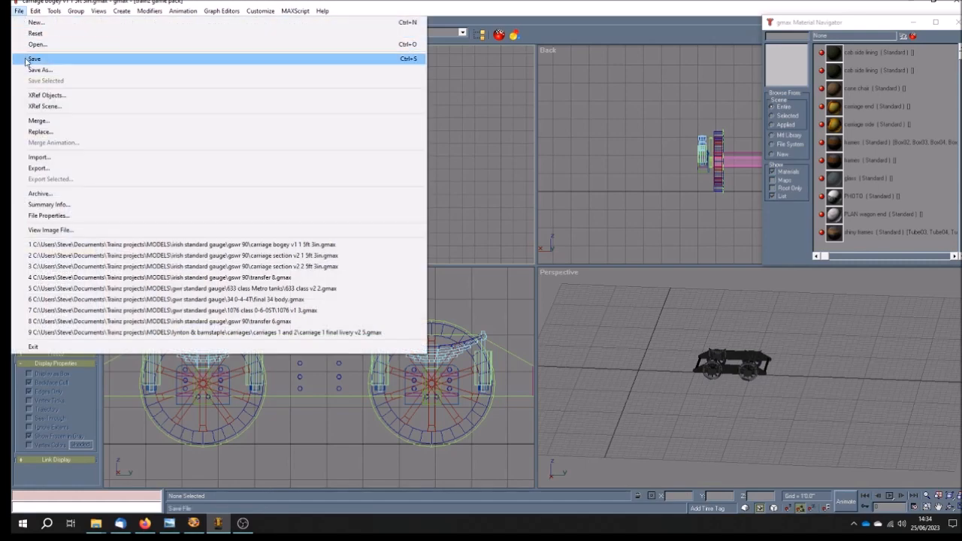
pyautogui.click(34, 58)
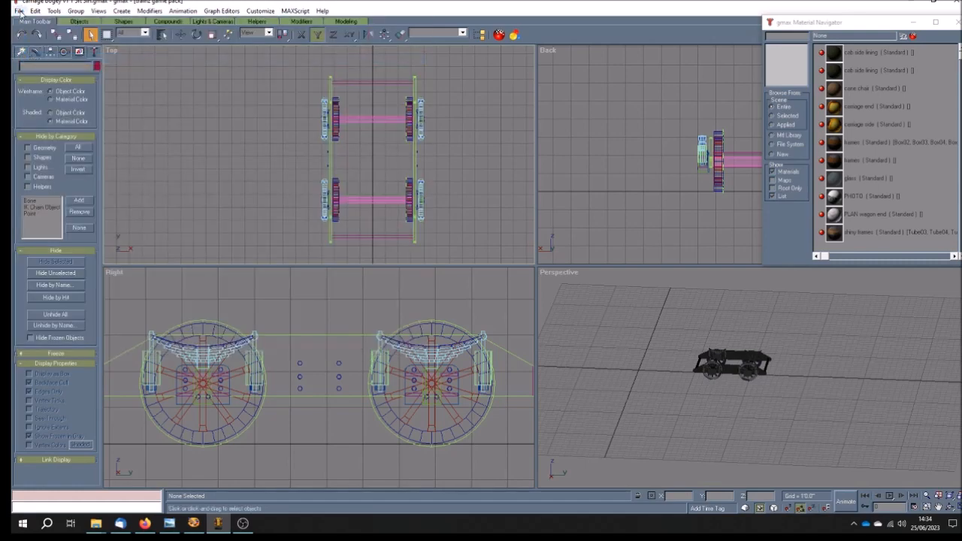
pyautogui.click(18, 11)
pyautogui.click(33, 69)
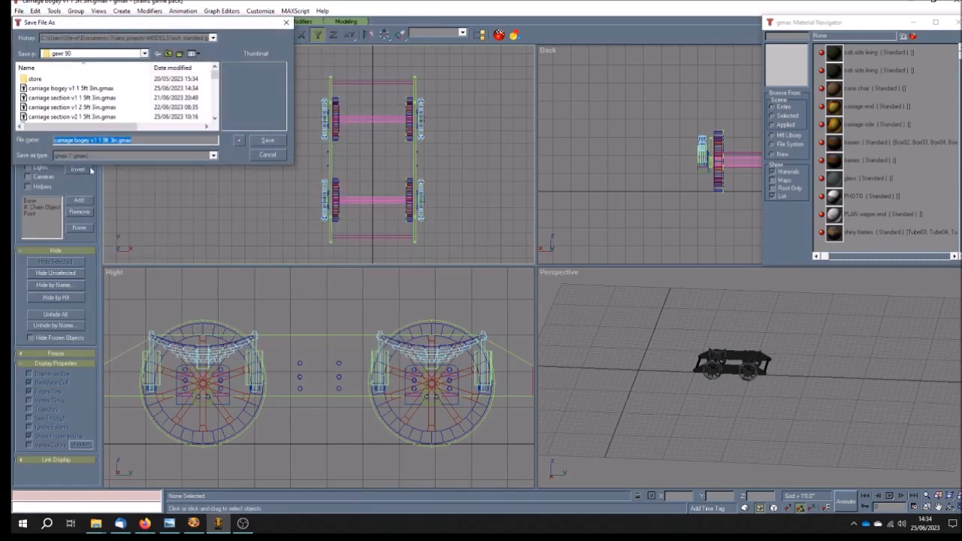
pyautogui.click(101, 141)
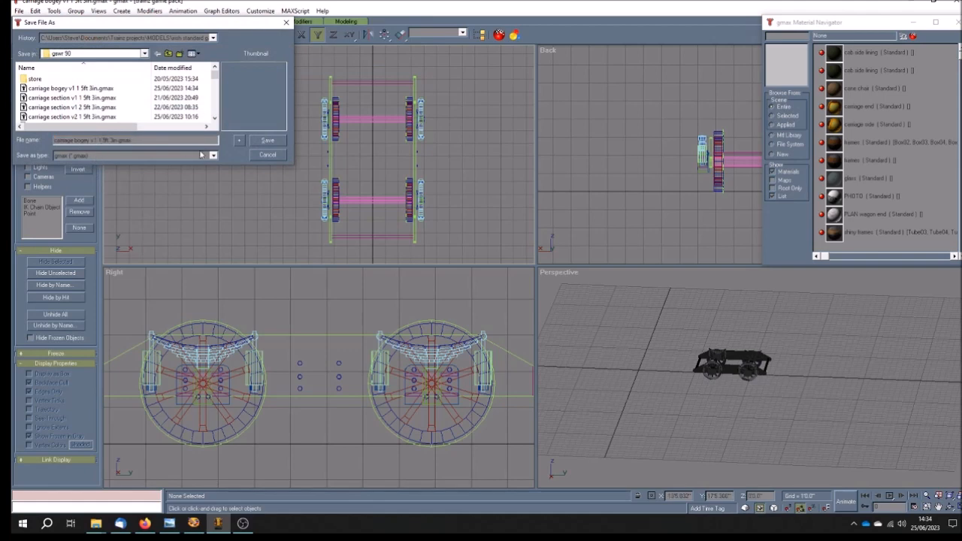
pyautogui.press('BackSpace')
pyautogui.write('2')
pyautogui.click(264, 140)
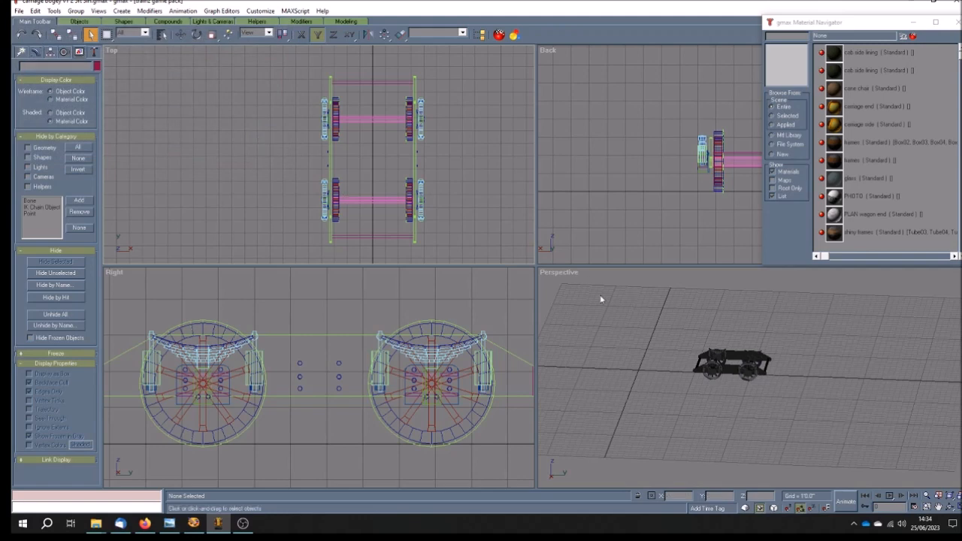
# Show only the Perspective view at full size and check the bogie with the Polygon Counter, keeping its window clear of the model
pyautogui.click(938, 506)
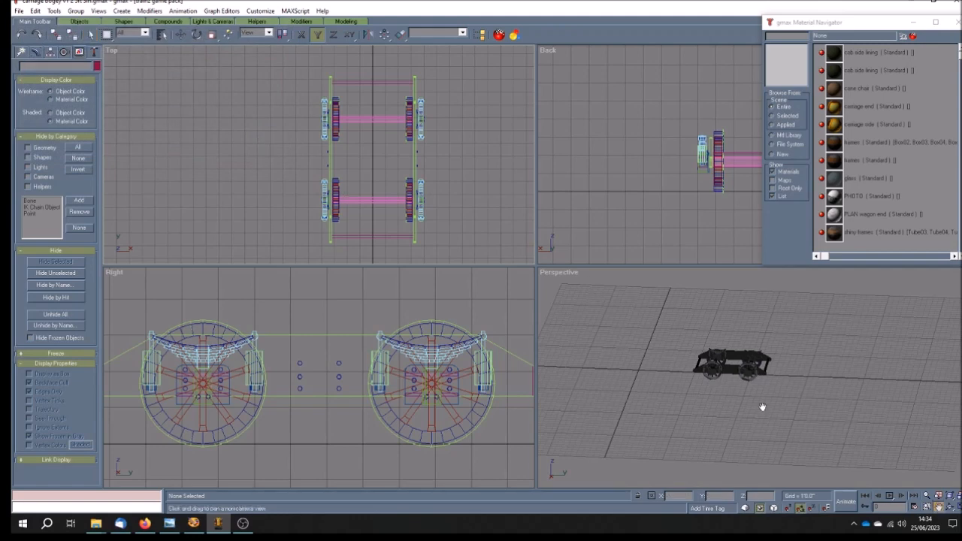
pyautogui.moveTo(761, 406); pyautogui.dragTo(735, 397)
pyautogui.click(958, 507)
pyautogui.moveTo(426, 288); pyautogui.dragTo(434, 311)
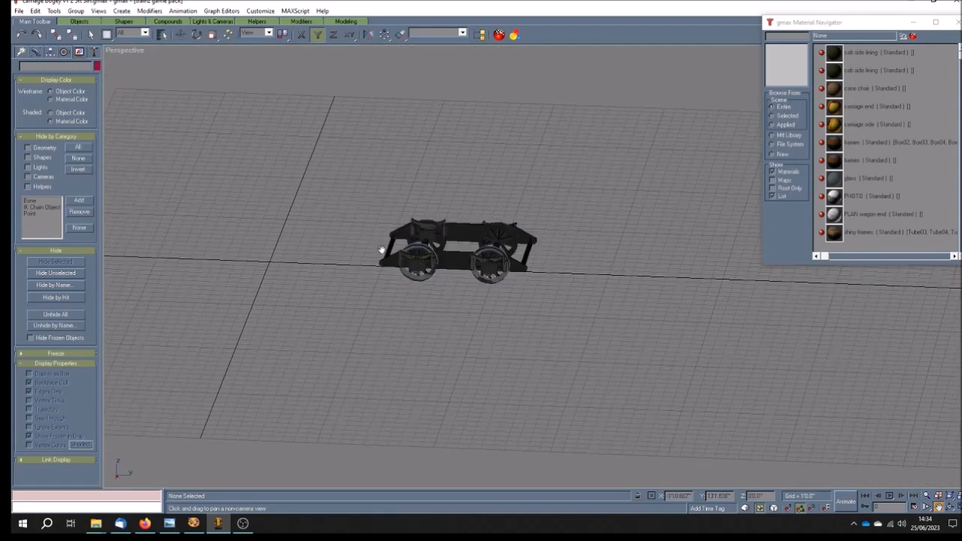
pyautogui.click(94, 51)
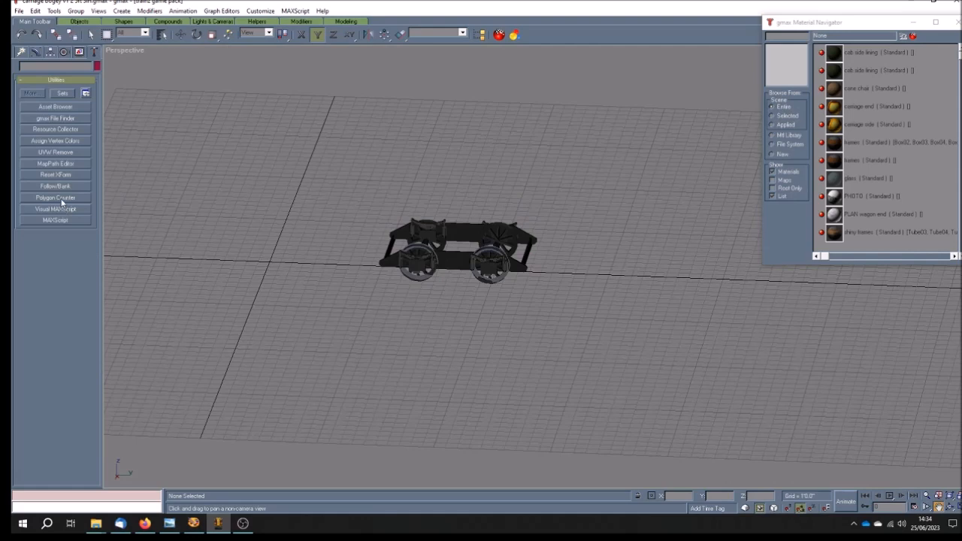
pyautogui.click(63, 199)
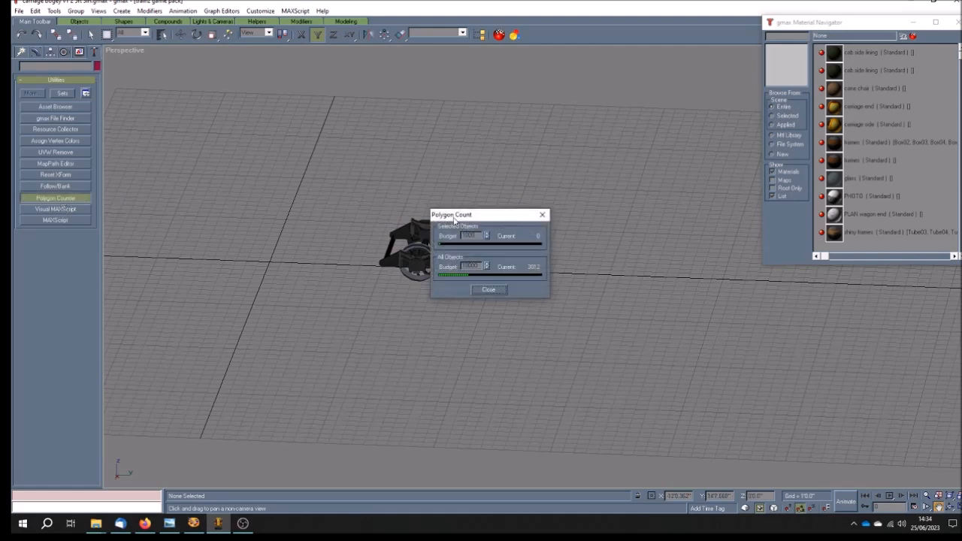
pyautogui.moveTo(494, 217); pyautogui.dragTo(115, 328)
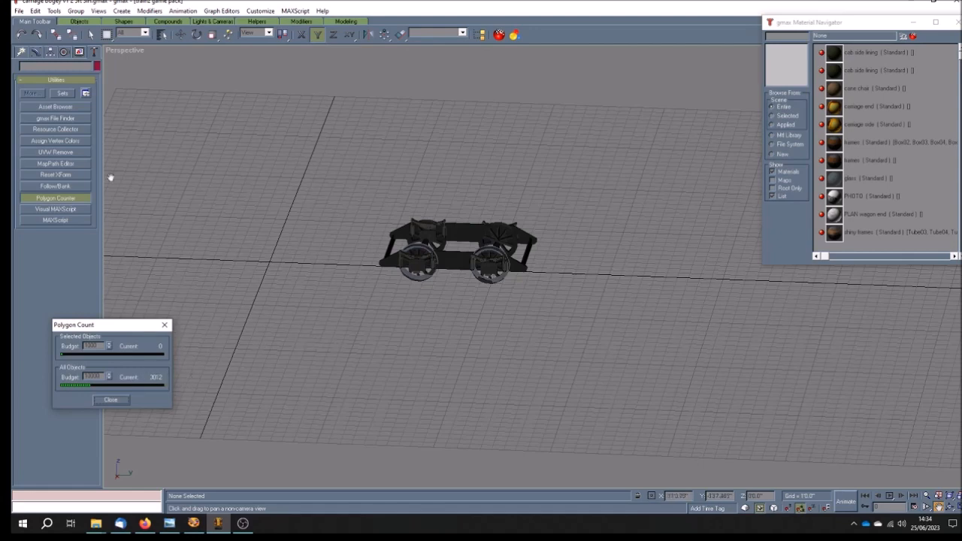
# Region-select the parts around the bogie's end crossbar and adjacent spring hanger to check their polygon count
pyautogui.click(90, 34)
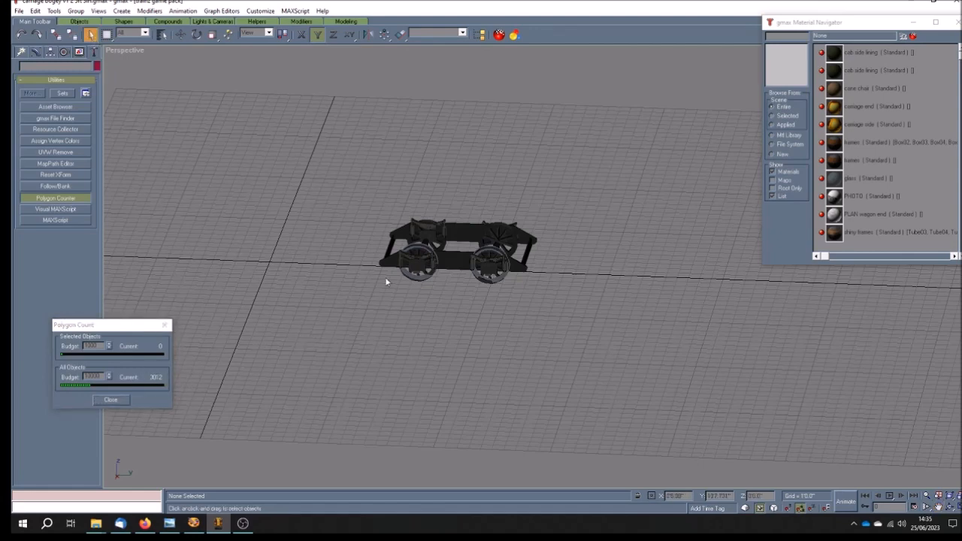
pyautogui.moveTo(378, 213); pyautogui.dragTo(402, 287)
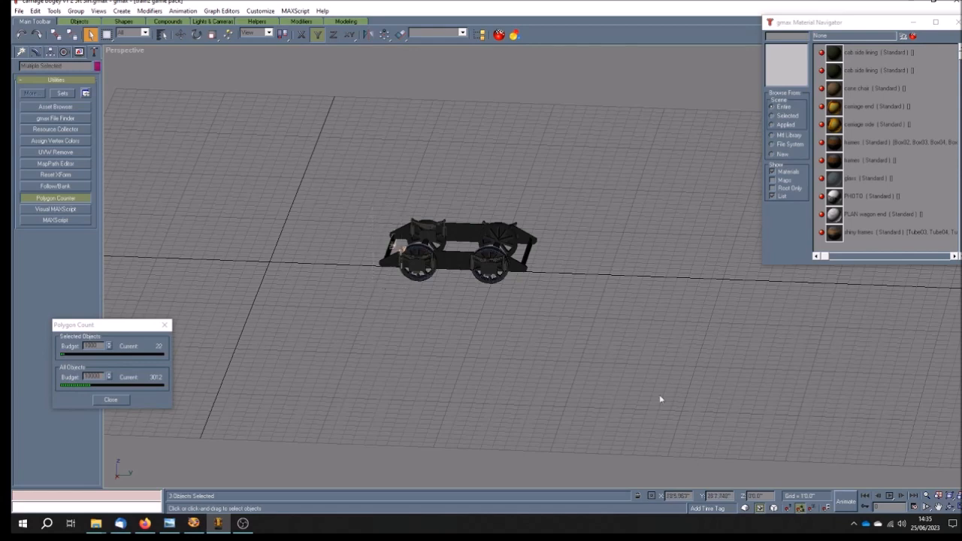
pyautogui.click(937, 507)
pyautogui.moveTo(393, 292); pyautogui.dragTo(435, 301)
pyautogui.scroll(5, 436, 281)
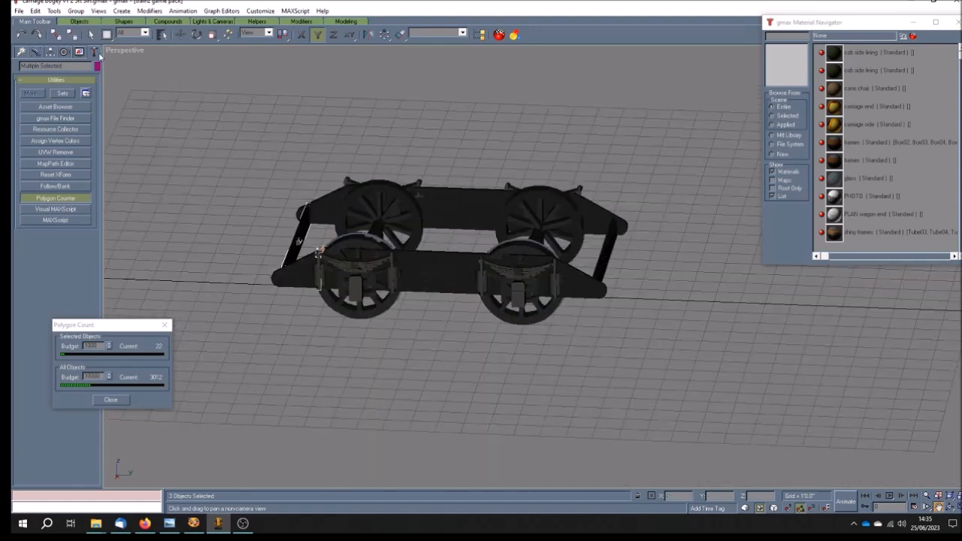
pyautogui.click(91, 34)
pyautogui.click(257, 222)
pyautogui.moveTo(299, 254); pyautogui.dragTo(333, 318)
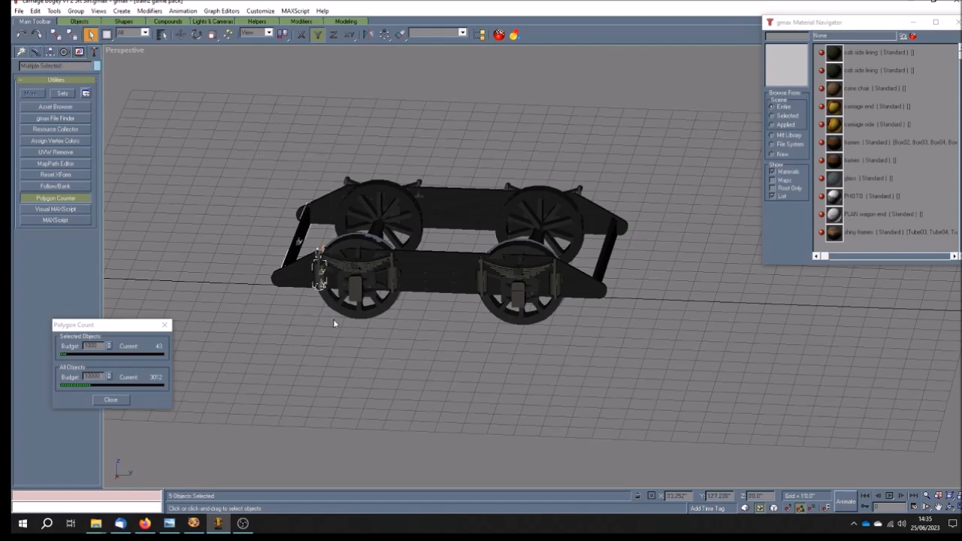
# Try to bring up the context options for the selected bogie parts, and dismiss the error dialogs
pyautogui.rightClick(293, 253)
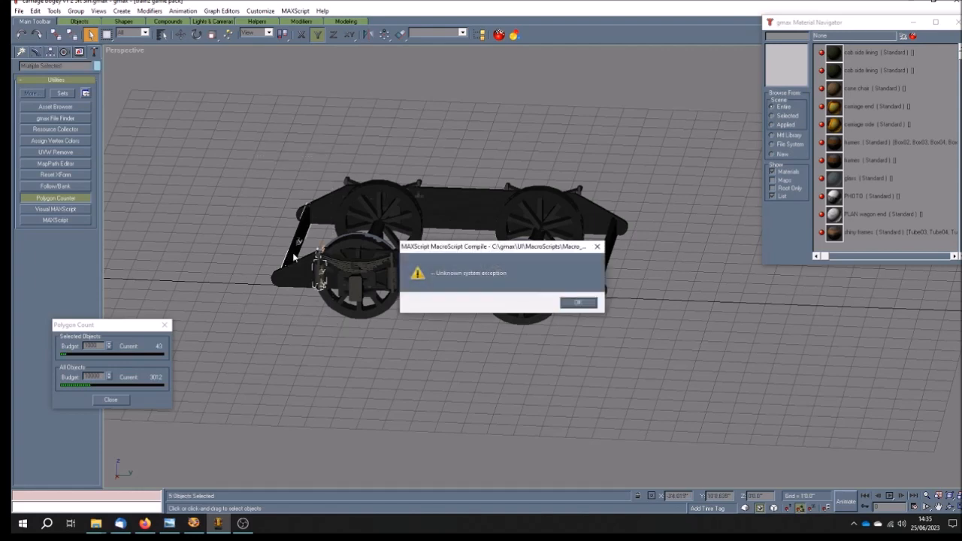
pyautogui.click(578, 303)
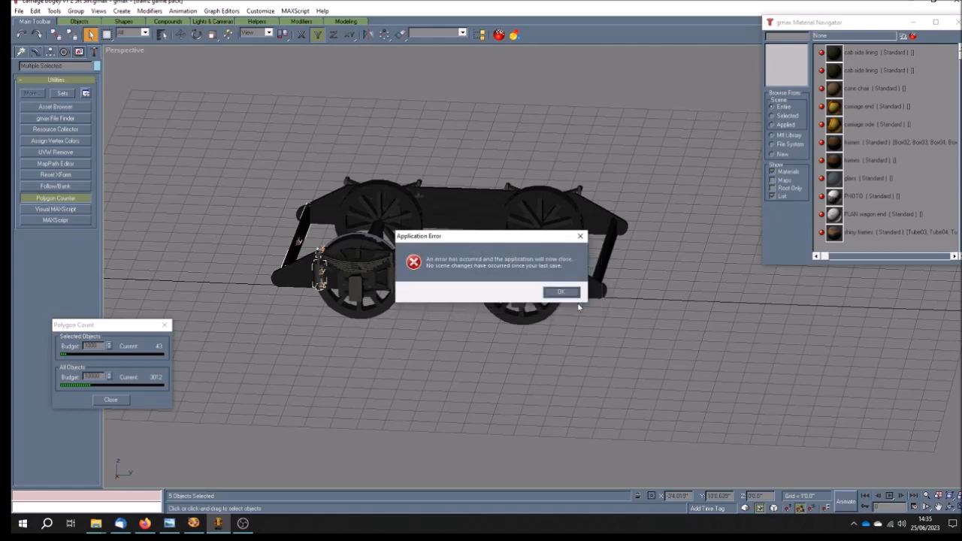
pyautogui.click(562, 293)
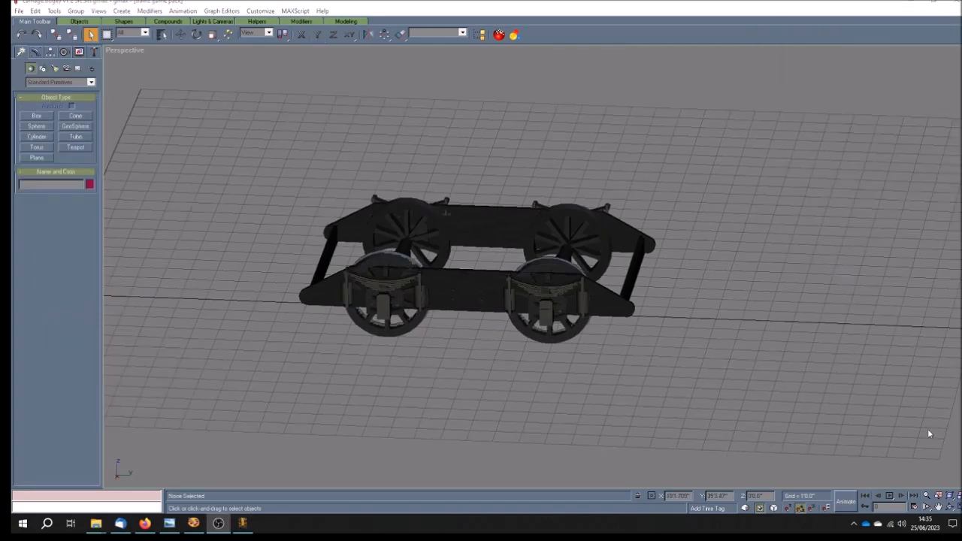
# Check the crossbar at the bogie's end with the Polygon Counter, keeping its window clear of the model, and view the crossbar's modifier stack
pyautogui.click(318, 272)
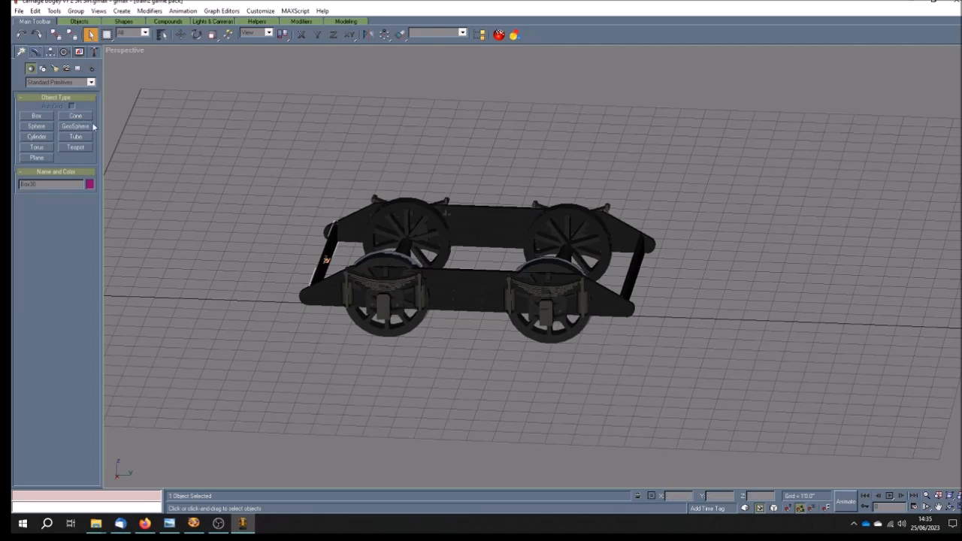
pyautogui.click(93, 52)
pyautogui.click(54, 197)
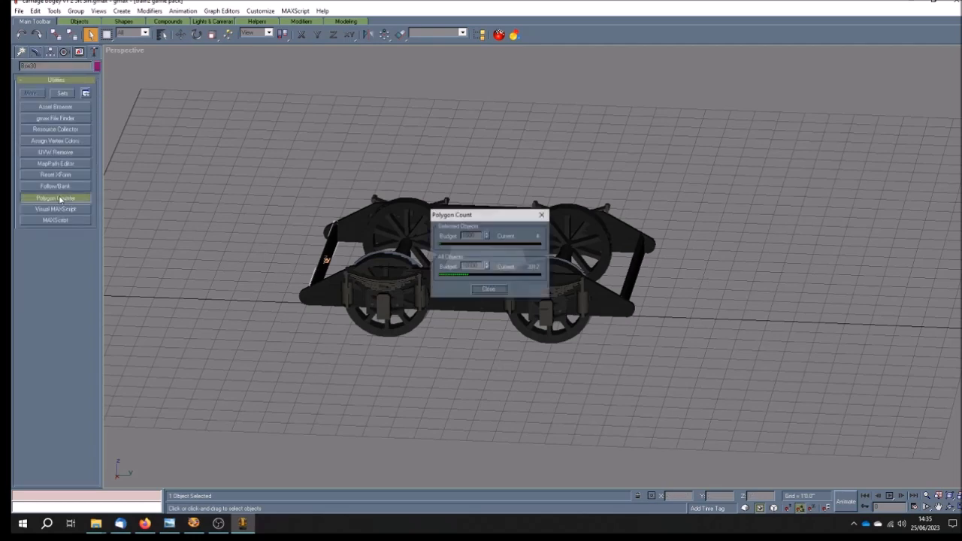
pyautogui.moveTo(481, 216); pyautogui.dragTo(93, 310)
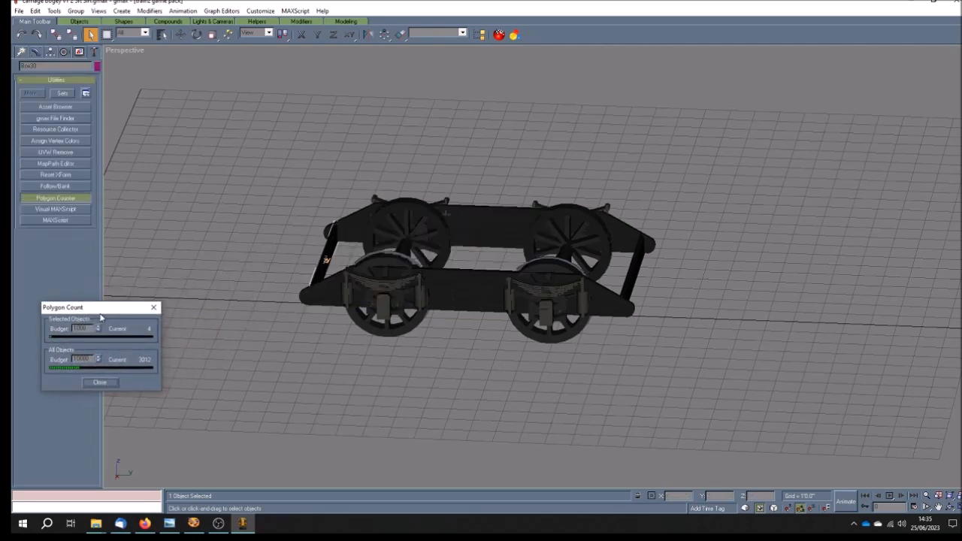
pyautogui.click(35, 52)
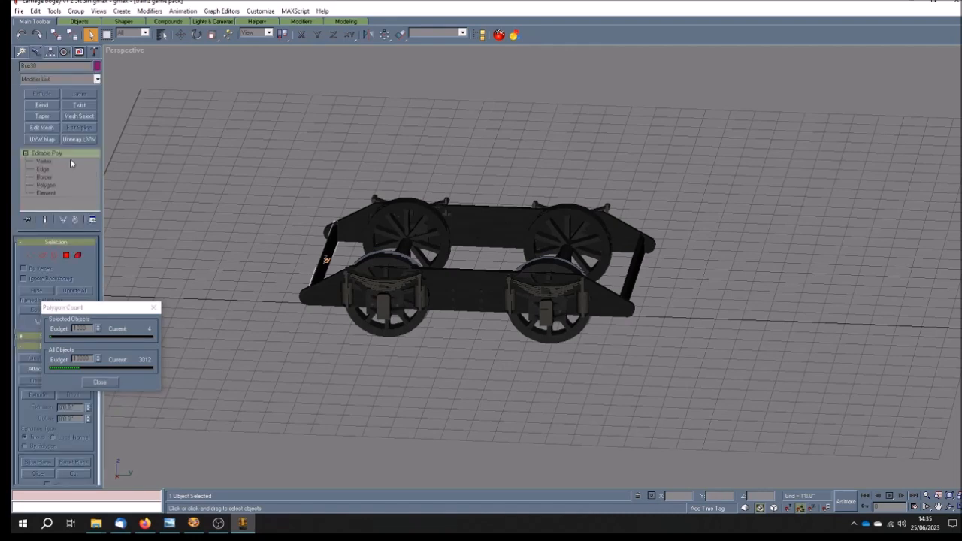
# Collapse the whole modifier stack of the bogie's near side frame and convert it to an Editable Poly
pyautogui.click(306, 303)
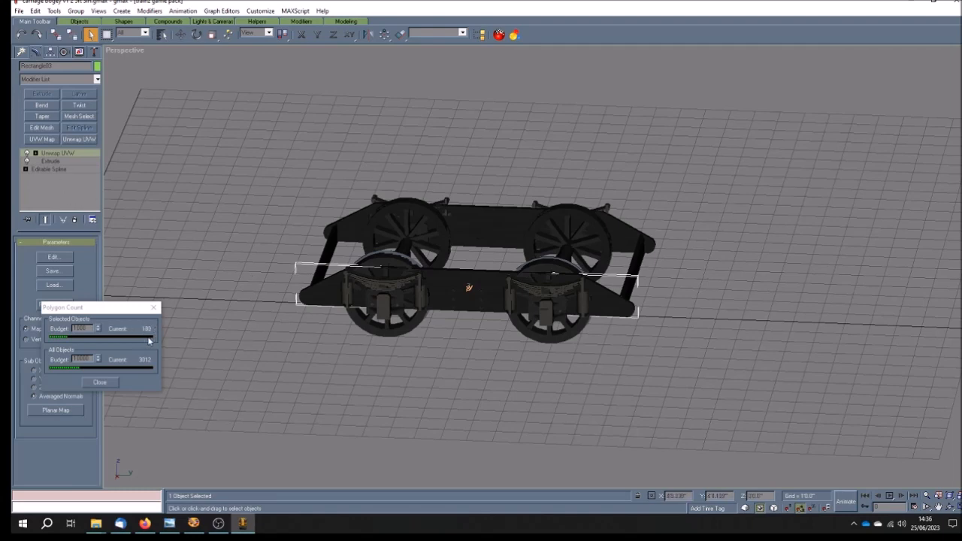
pyautogui.rightClick(73, 156)
pyautogui.click(132, 253)
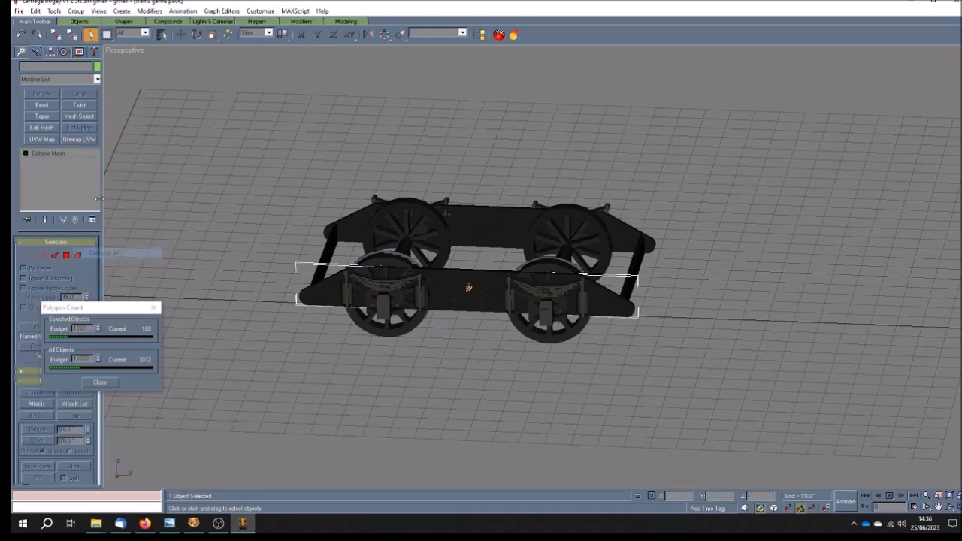
pyautogui.rightClick(77, 156)
pyautogui.click(121, 227)
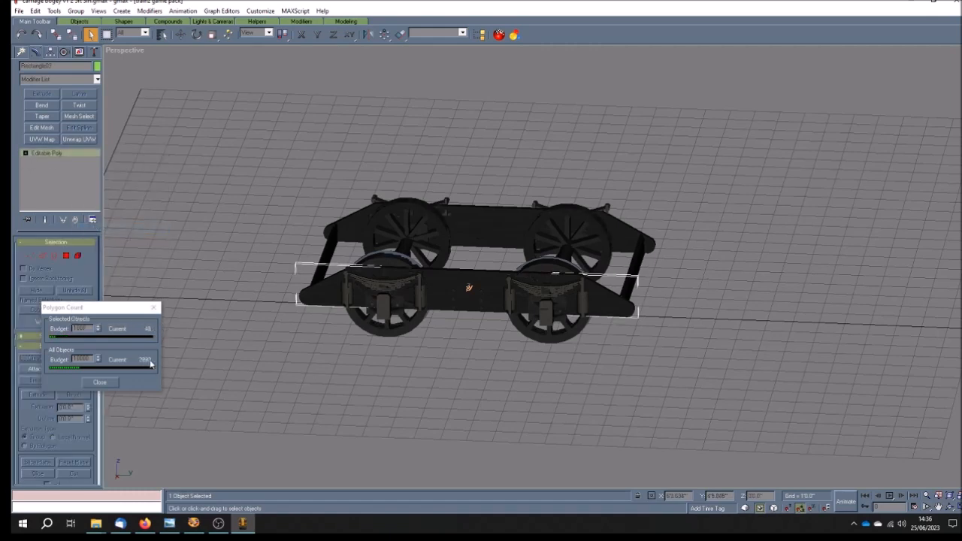
# Collapse all modifiers on the far side frame and convert it to an Editable Poly
pyautogui.click(348, 229)
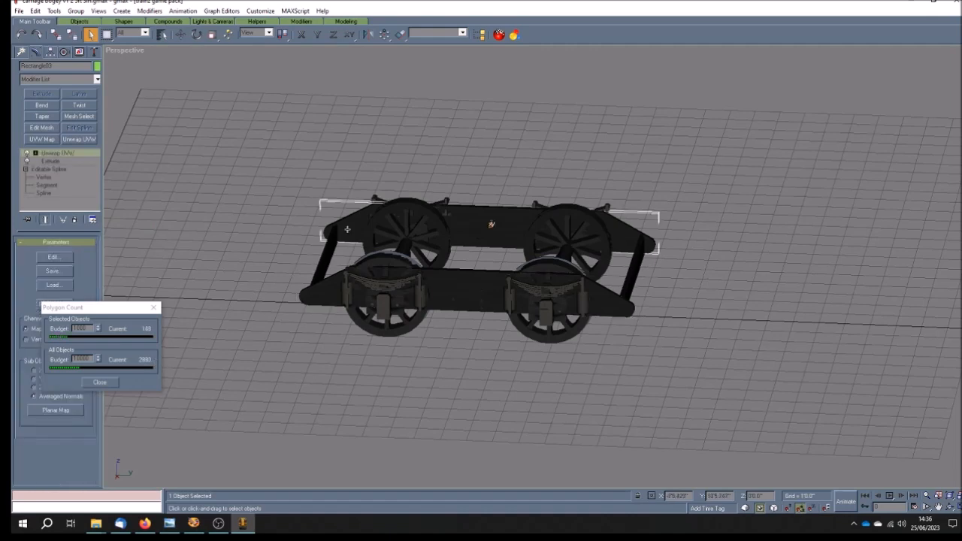
pyautogui.rightClick(77, 154)
pyautogui.click(108, 255)
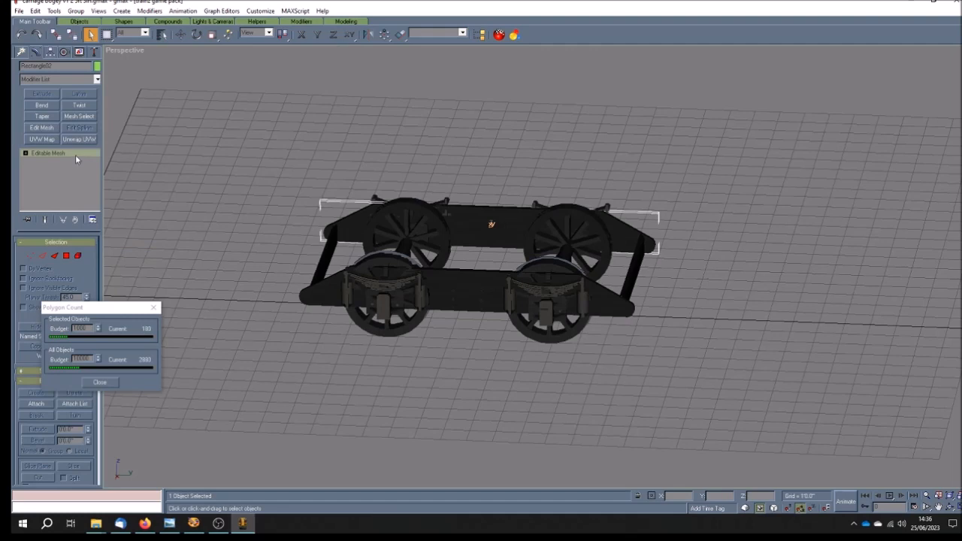
pyautogui.rightClick(75, 154)
pyautogui.click(108, 229)
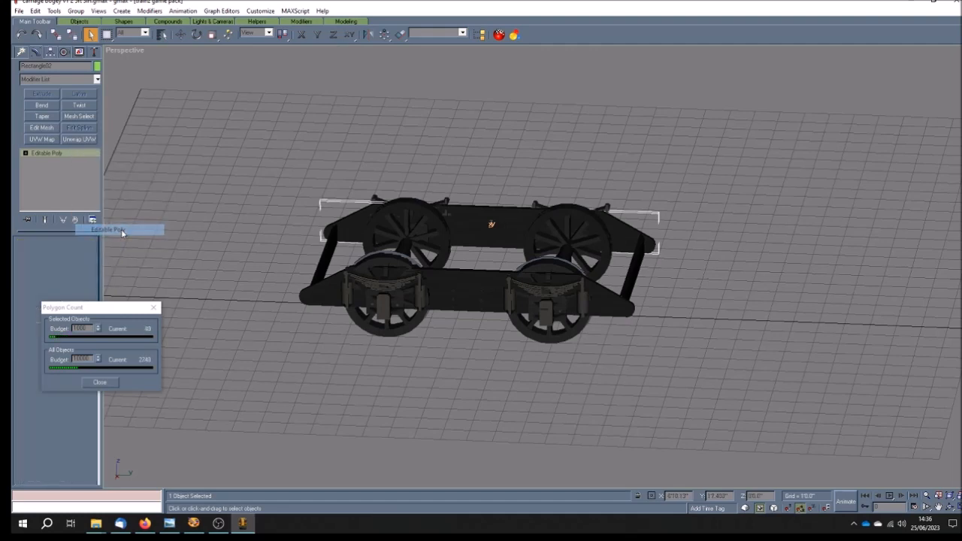
# Check the object type and polygon count of the near wheel, axle box, spring and spring hanger, and clear the selection
pyautogui.click(233, 295)
pyautogui.click(369, 329)
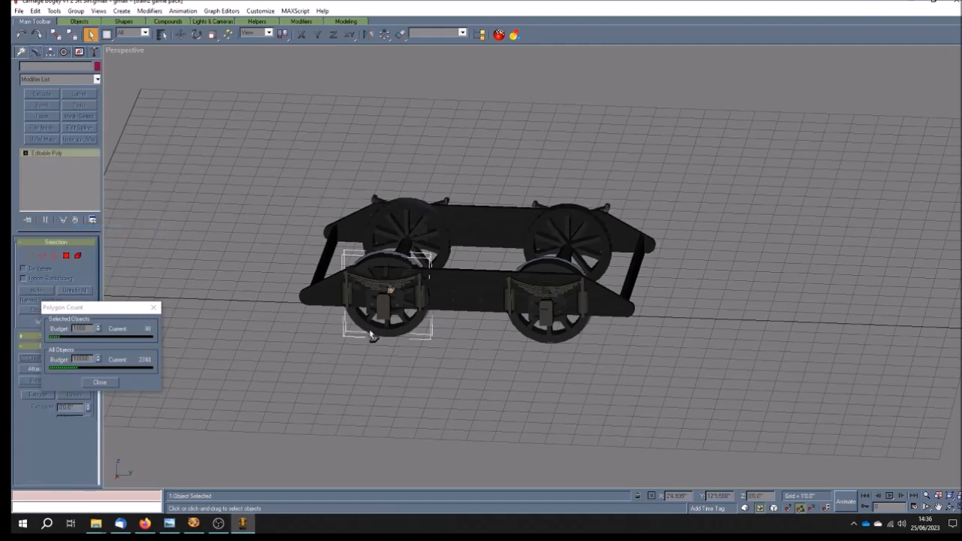
pyautogui.click(385, 301)
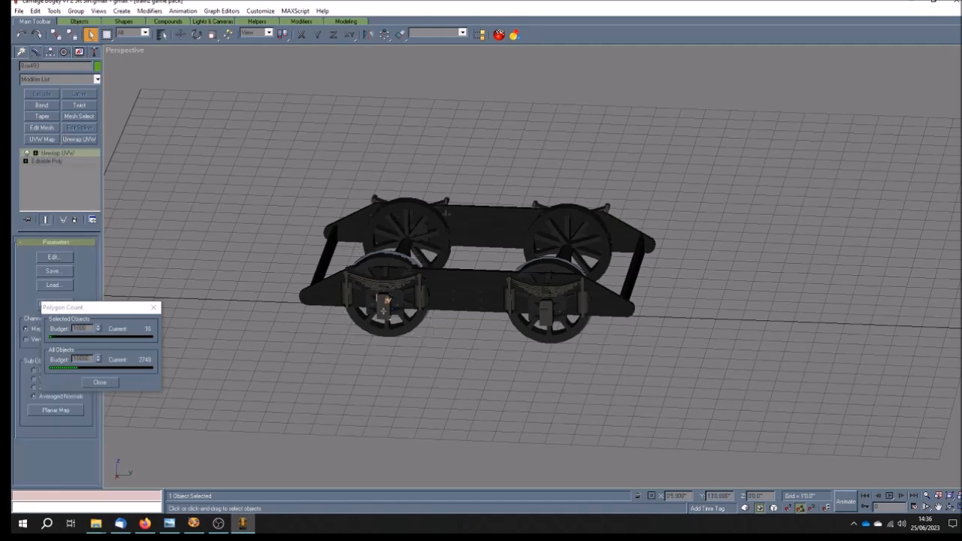
pyautogui.click(384, 281)
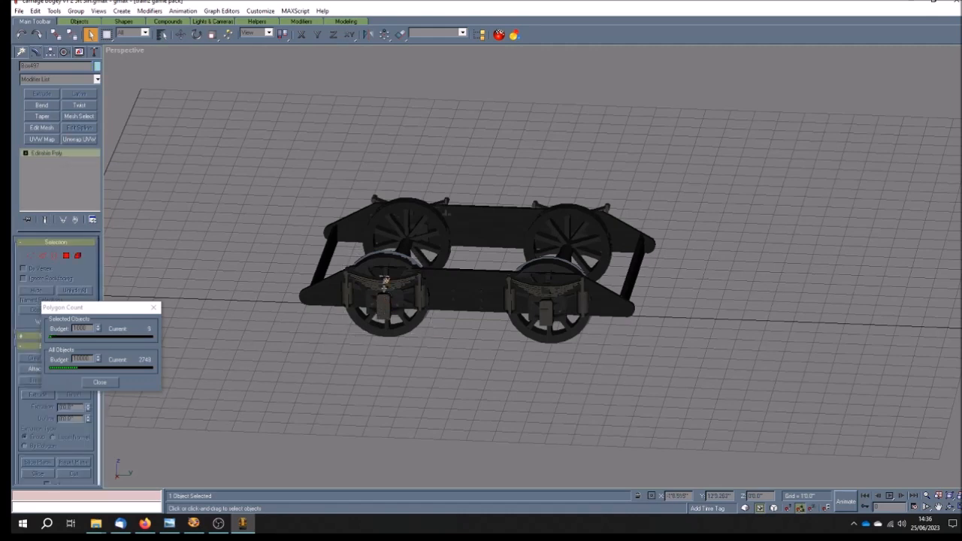
pyautogui.click(347, 295)
pyautogui.click(346, 289)
pyautogui.click(447, 199)
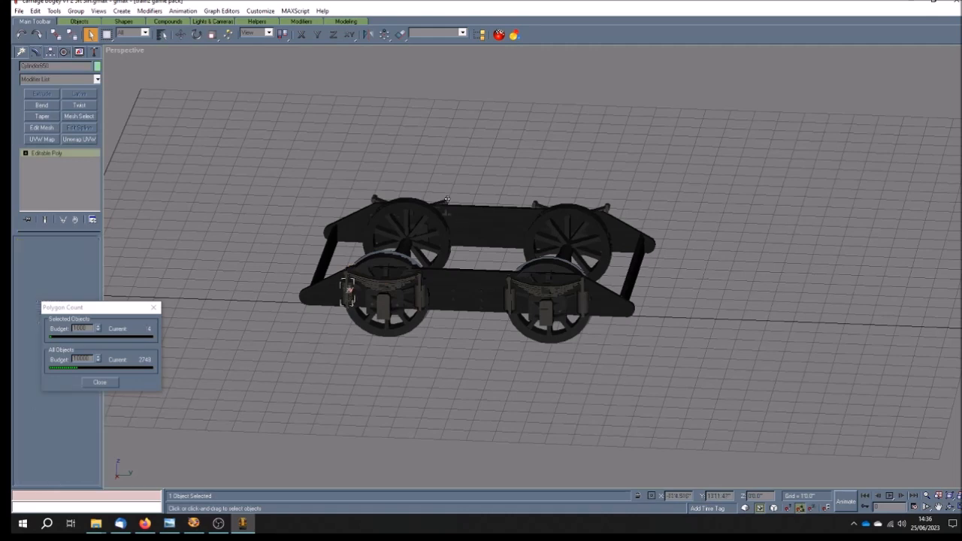
pyautogui.click(454, 300)
pyautogui.click(540, 342)
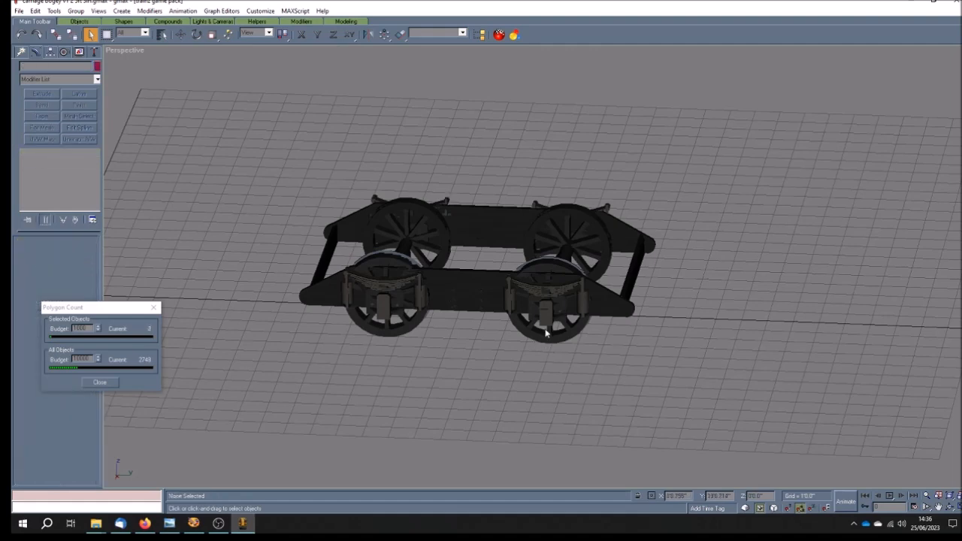
pyautogui.click(454, 357)
# Save the scene, and select the whole bogie to check its overall polygon count
pyautogui.click(19, 10)
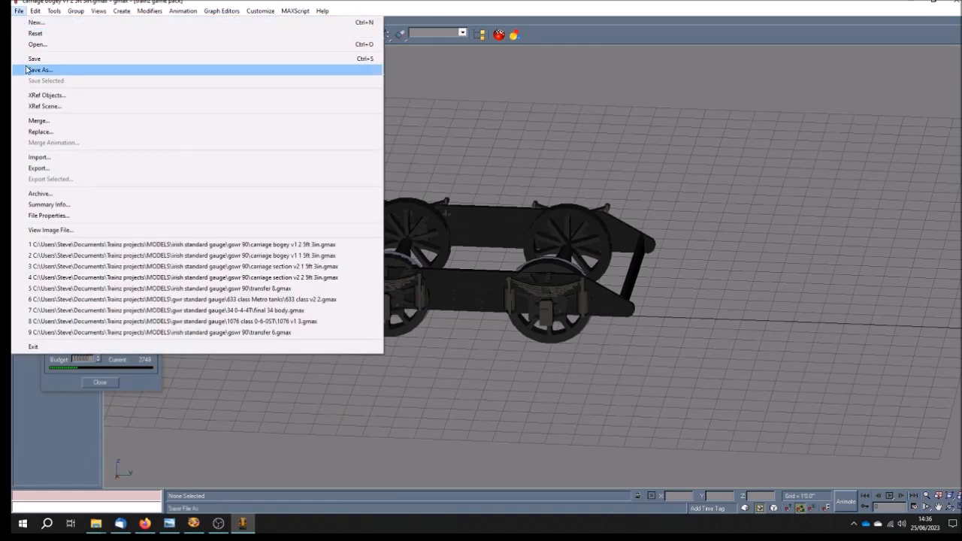
pyautogui.click(30, 58)
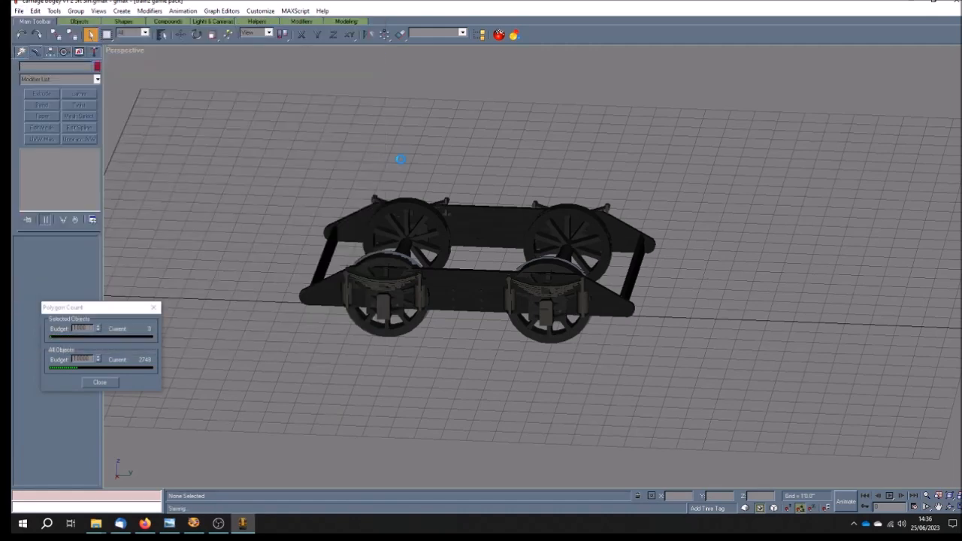
pyautogui.moveTo(274, 111); pyautogui.dragTo(672, 381)
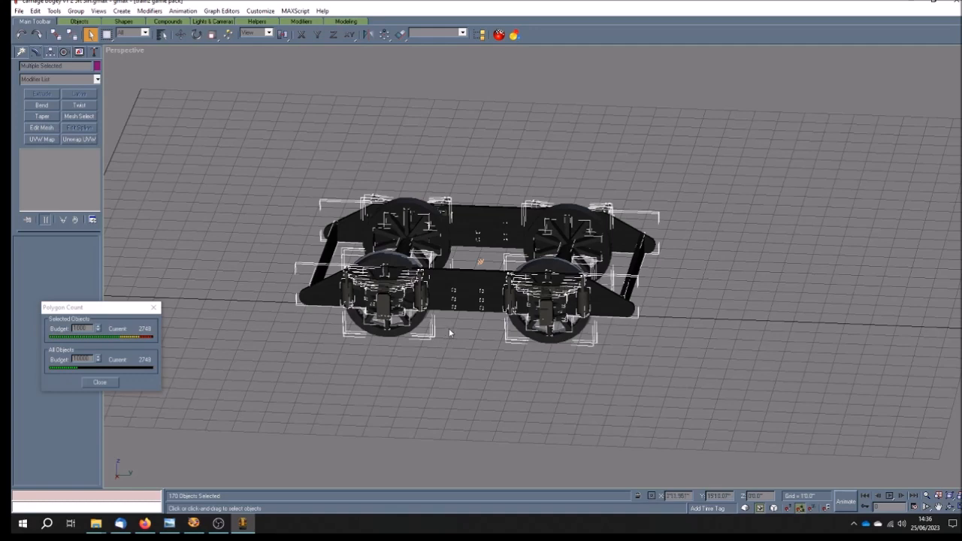
pyautogui.scroll(-2, 449, 327)
pyautogui.scroll(5, 448, 328)
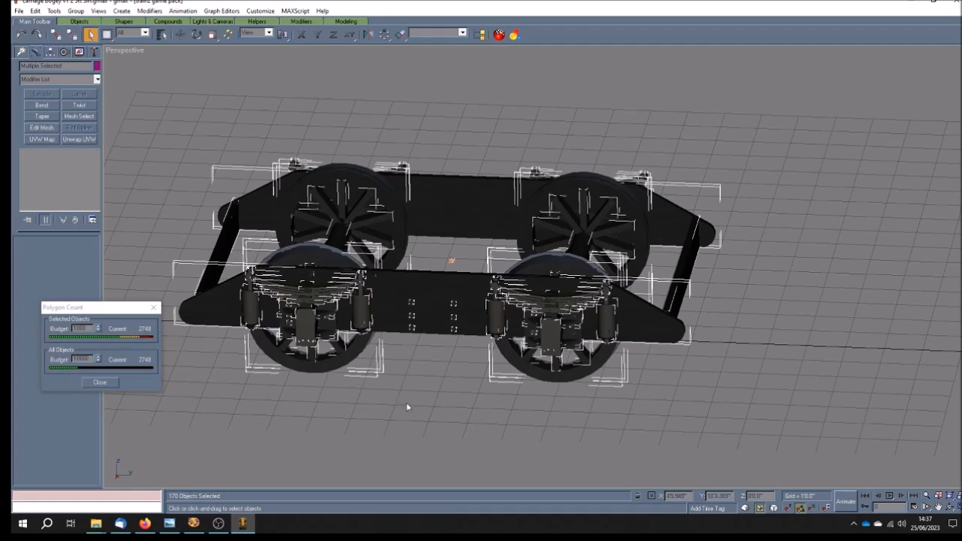
pyautogui.click(449, 377)
pyautogui.scroll(-2, 406, 330)
pyautogui.scroll(2, 462, 324)
pyautogui.scroll(-2, 463, 329)
# Save the scene, and save it over the existing "carriage bogey v1 1 5ft 3in.gmax" in the gswr 90 folder
pyautogui.click(19, 11)
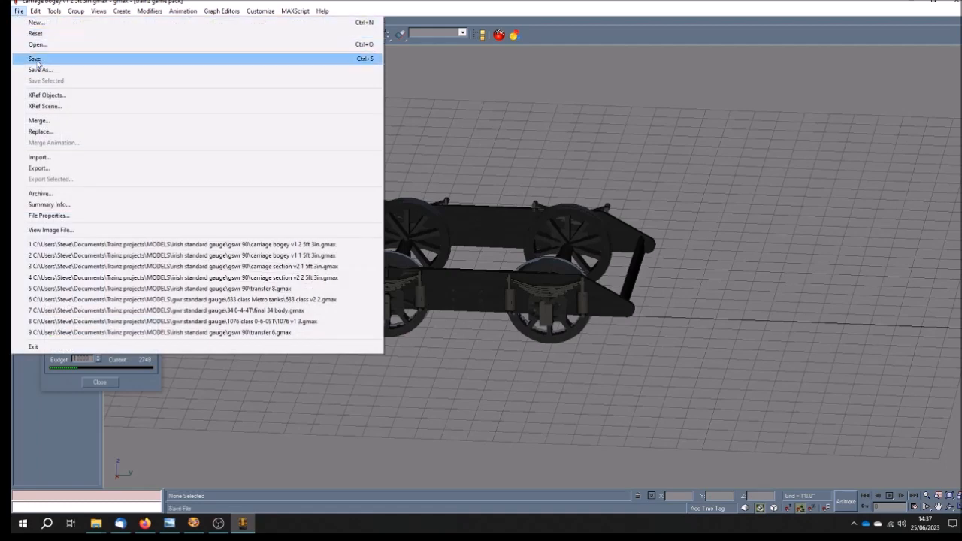
pyautogui.click(35, 60)
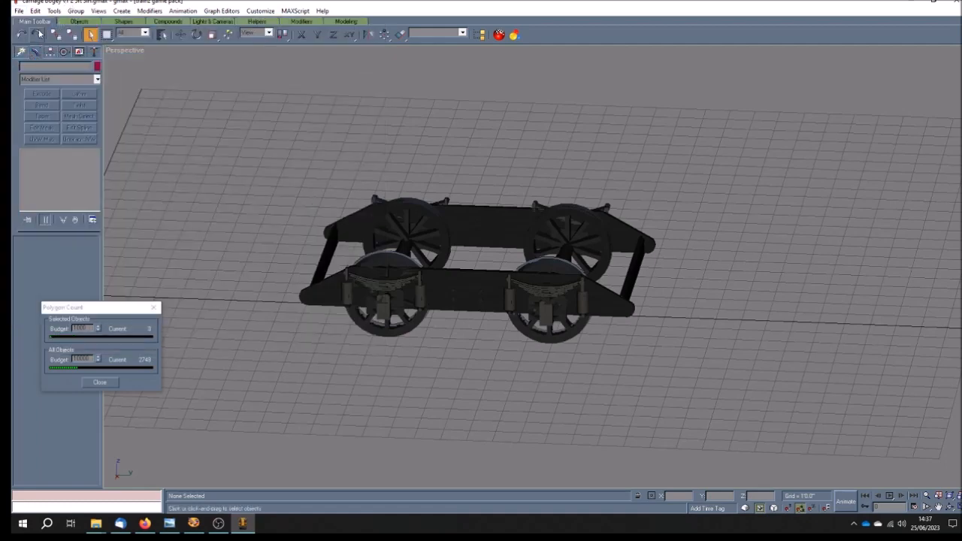
pyautogui.click(17, 12)
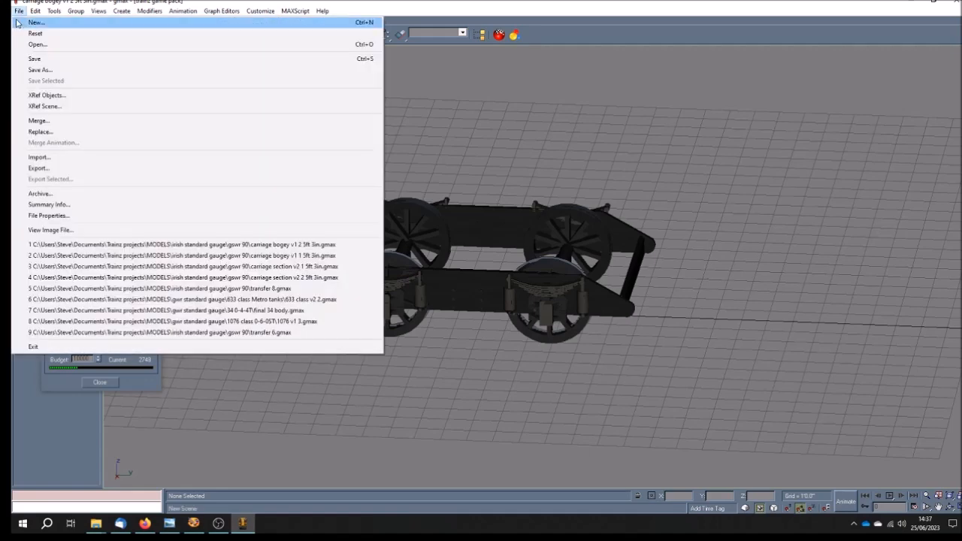
pyautogui.click(42, 69)
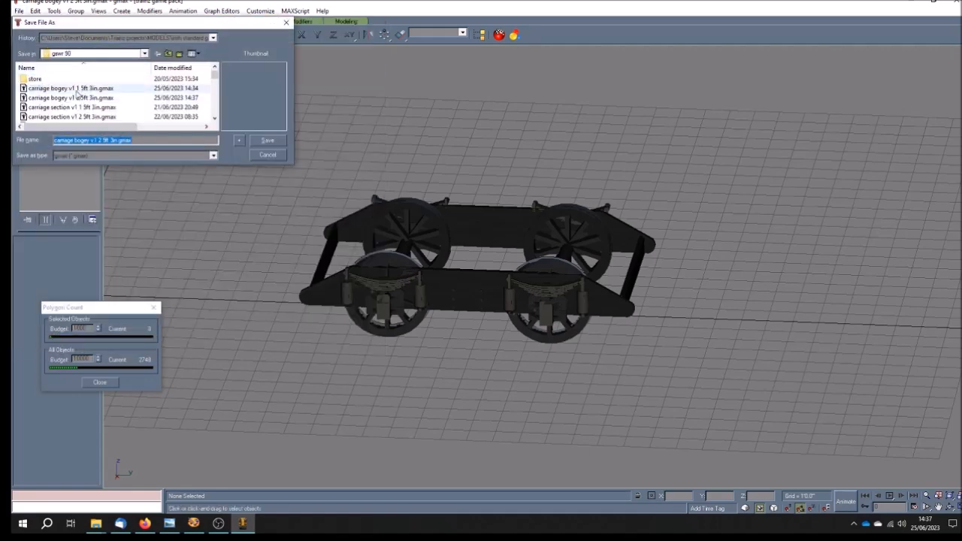
pyautogui.click(78, 90)
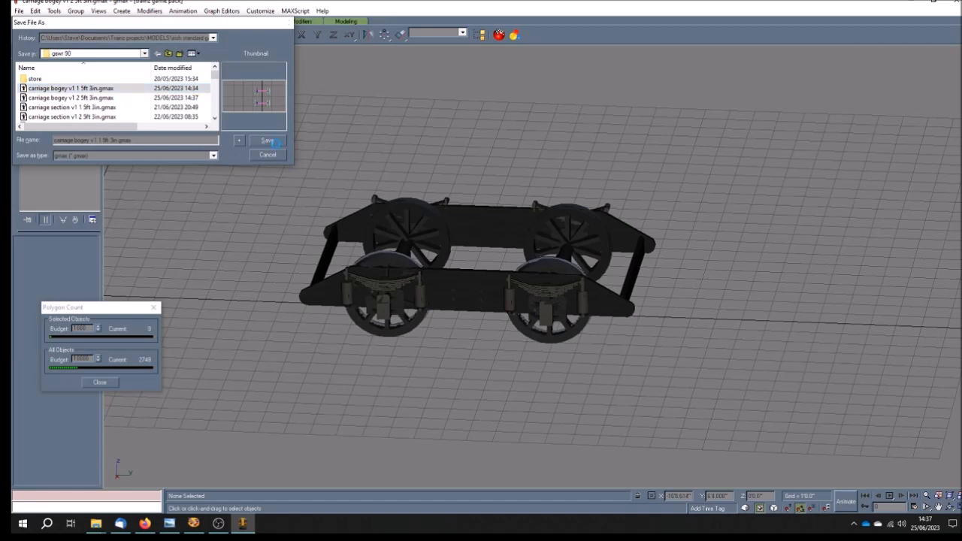
pyautogui.click(269, 141)
pyautogui.click(526, 293)
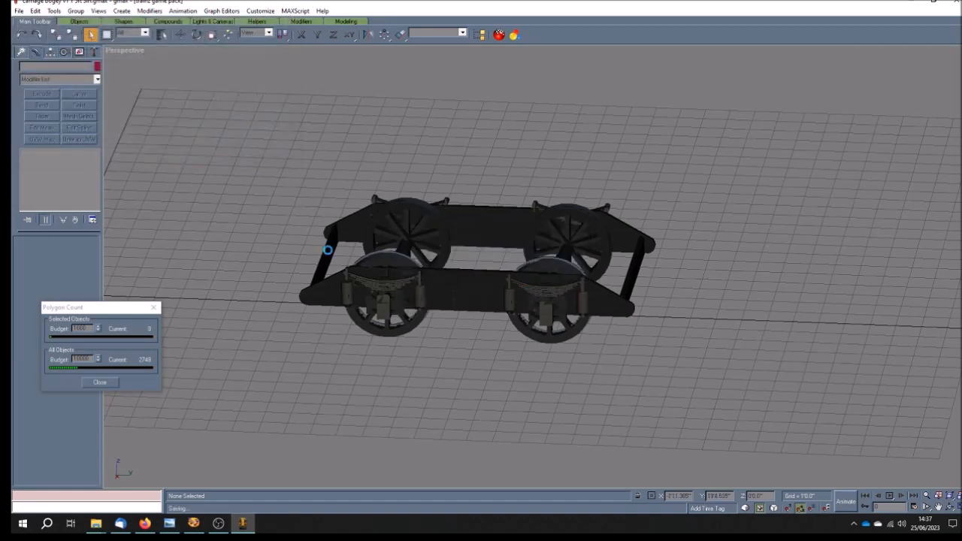
# Unhide all objects to look at the hidden dummies, and undo the unhiding
pyautogui.click(79, 52)
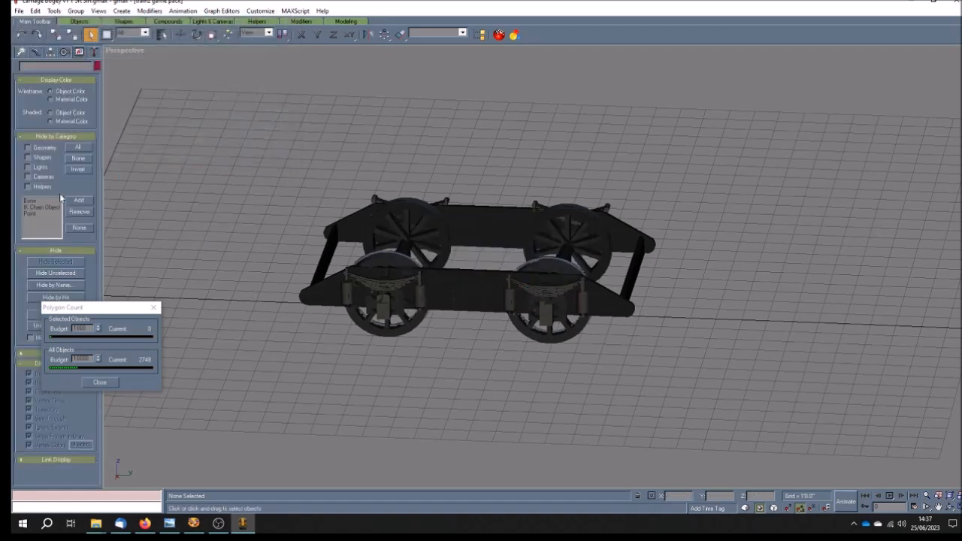
pyautogui.moveTo(89, 309); pyautogui.dragTo(132, 335)
pyautogui.click(78, 315)
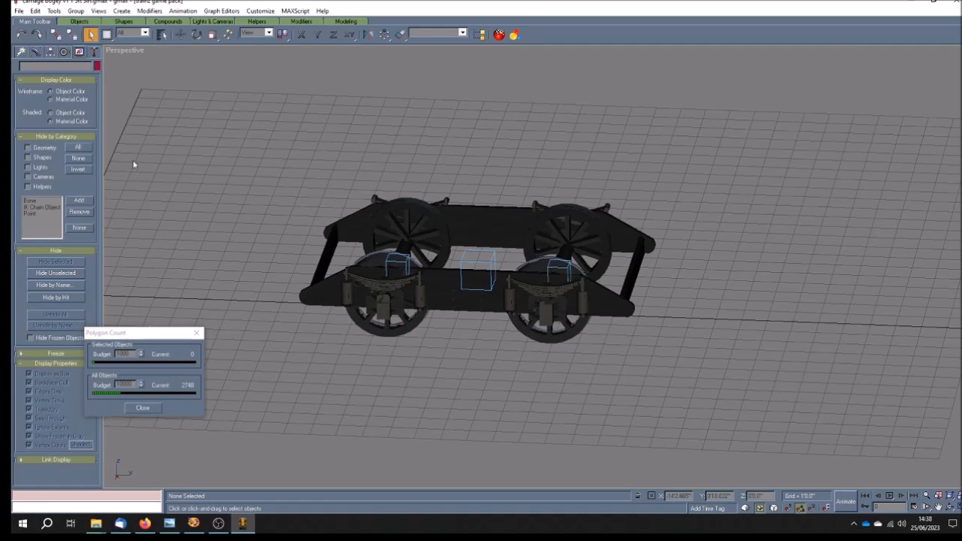
pyautogui.click(25, 36)
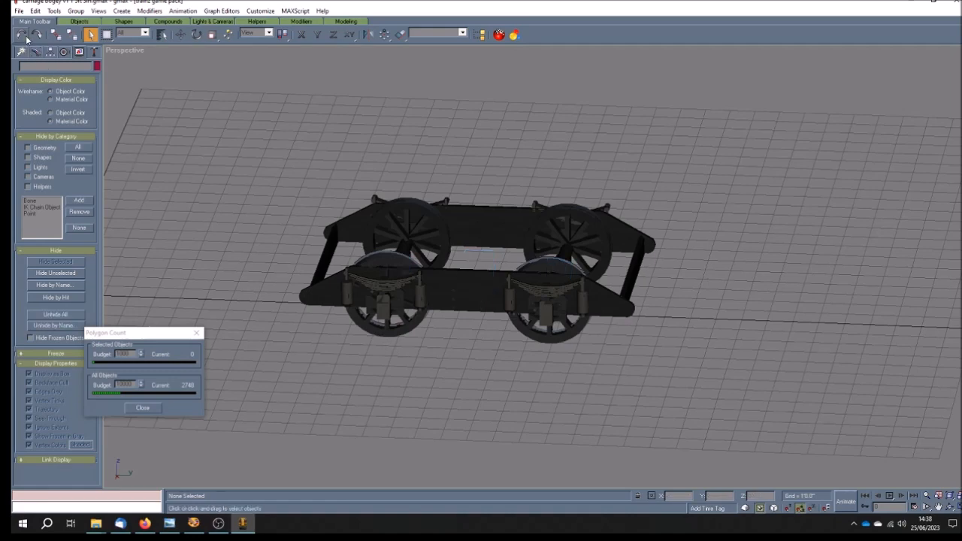
# Region-select all the bogie's parts, apply Reset XForm to them, and clear the selection
pyautogui.moveTo(252, 137); pyautogui.dragTo(708, 380)
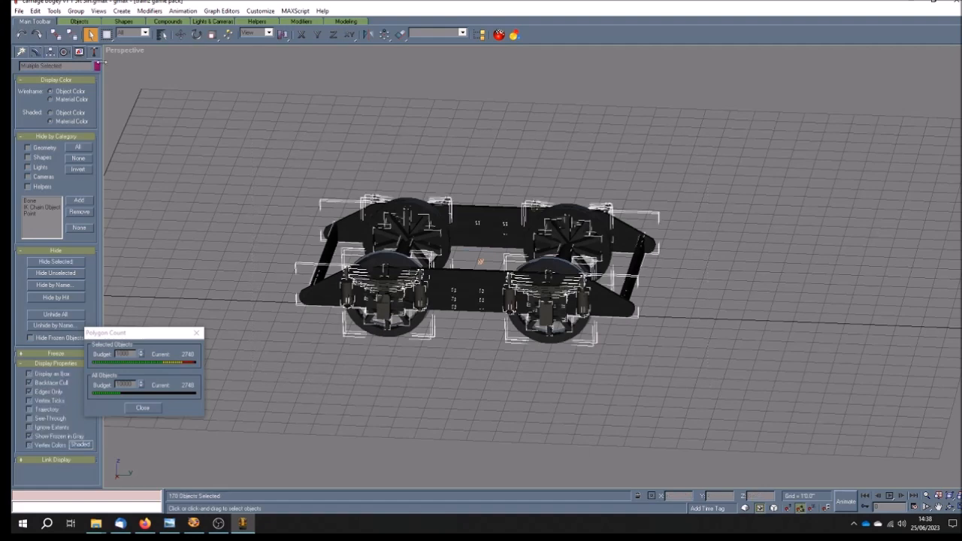
pyautogui.click(94, 51)
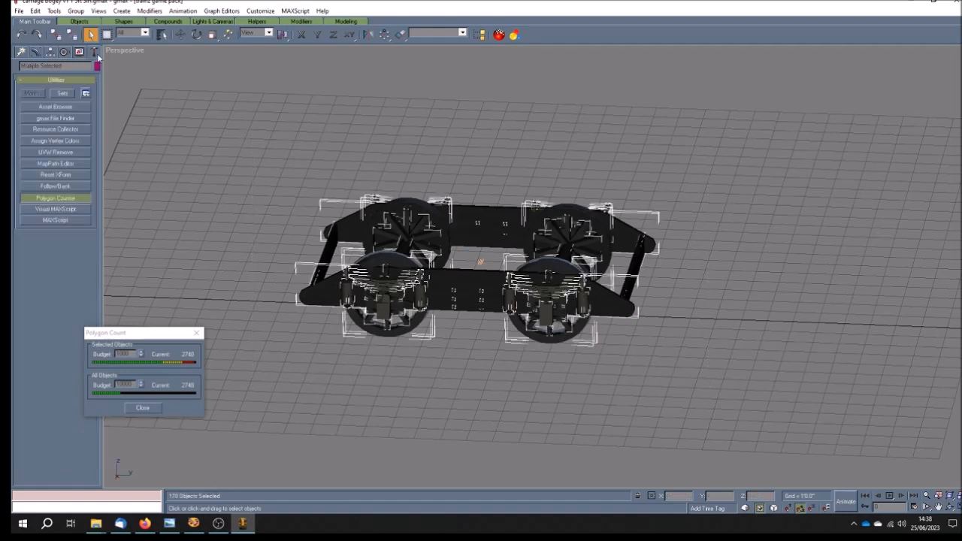
pyautogui.click(38, 175)
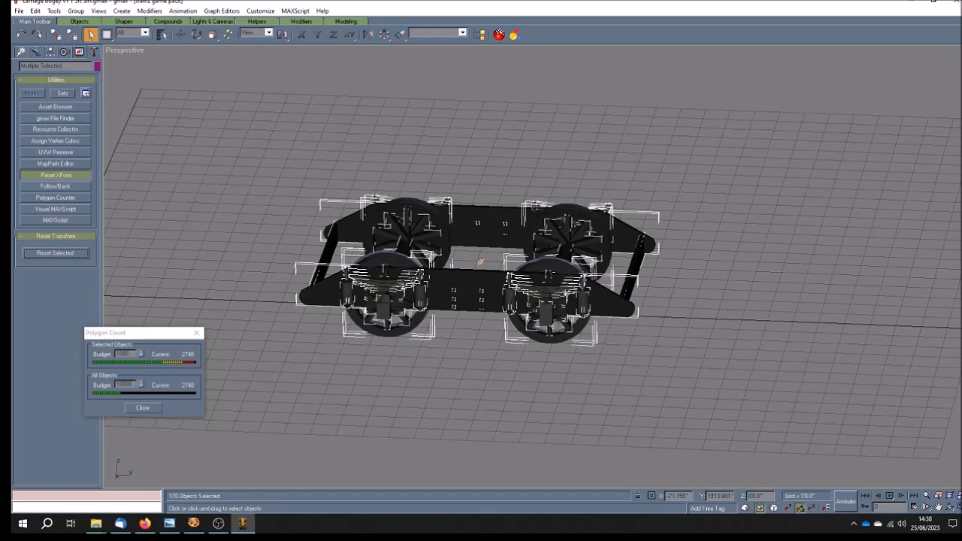
pyautogui.click(532, 375)
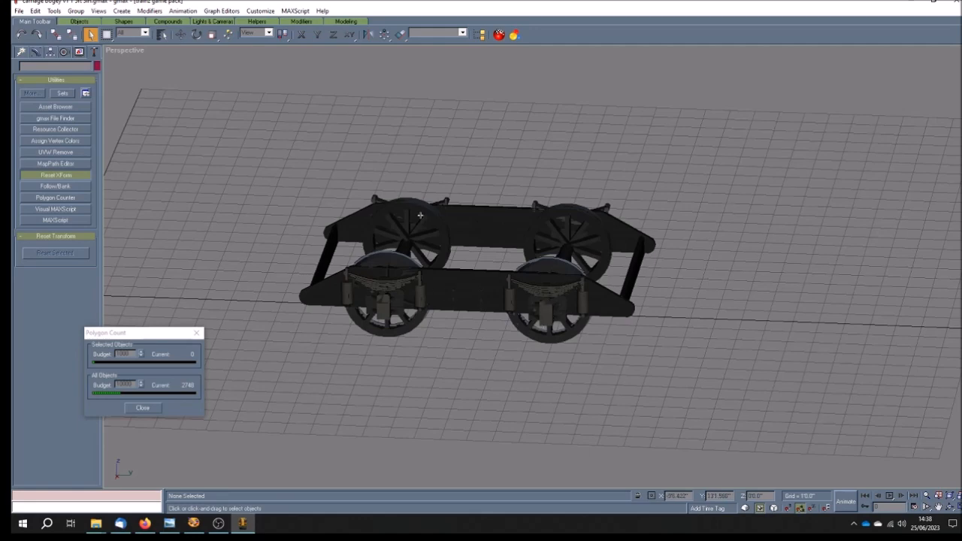
pyautogui.moveTo(281, 154); pyautogui.dragTo(715, 387)
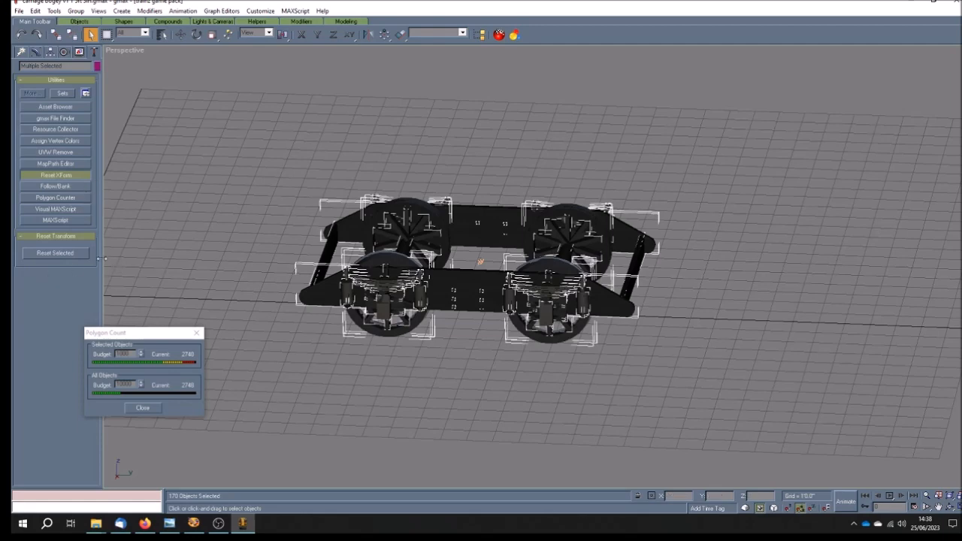
pyautogui.click(67, 254)
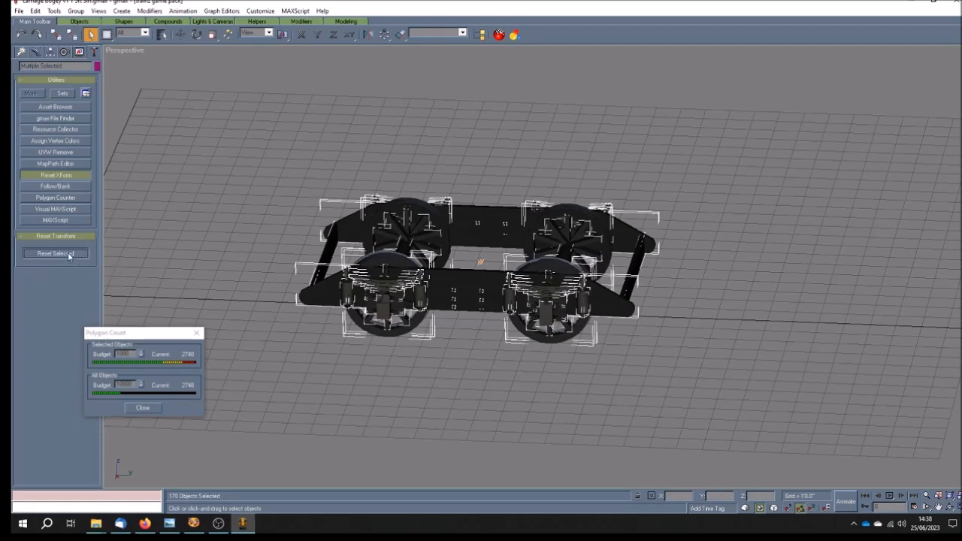
pyautogui.click(230, 265)
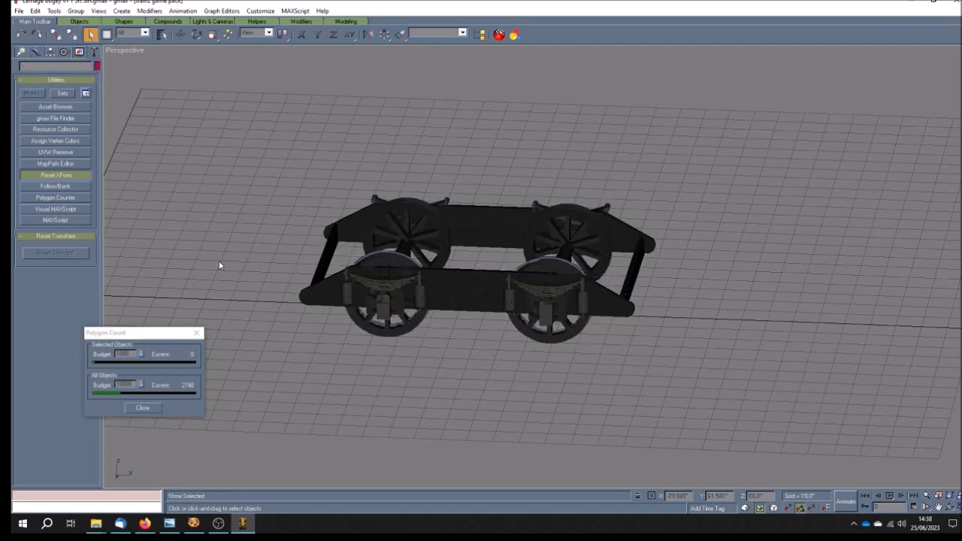
# Collapse the near side frame's modifier stack back to Editable Poly and clear the selection
pyautogui.click(35, 53)
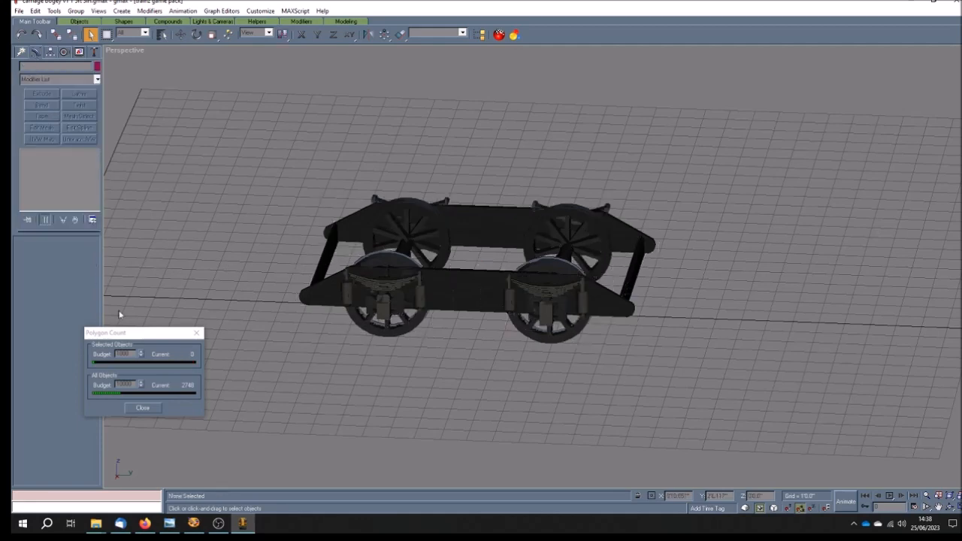
pyautogui.press('w')
pyautogui.click(317, 300)
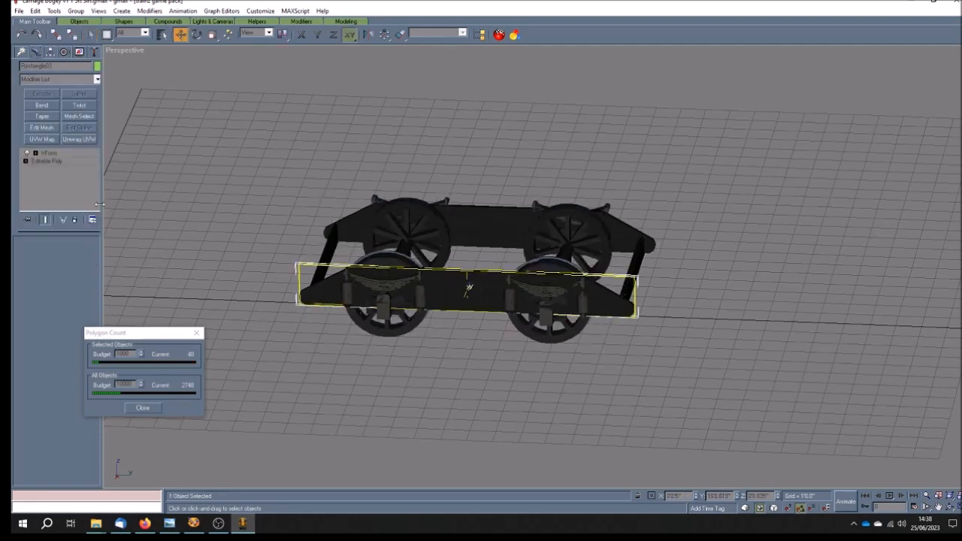
pyautogui.rightClick(63, 155)
pyautogui.click(116, 257)
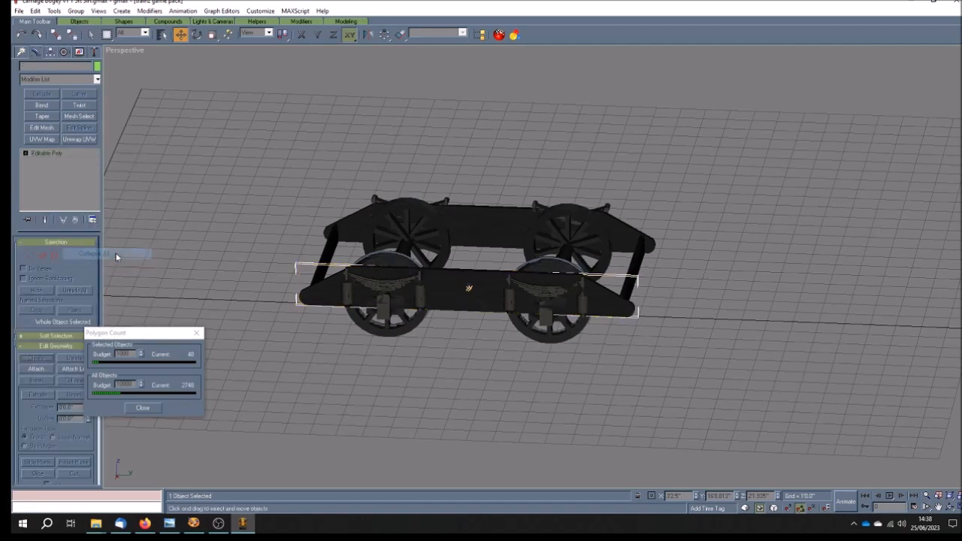
pyautogui.click(253, 279)
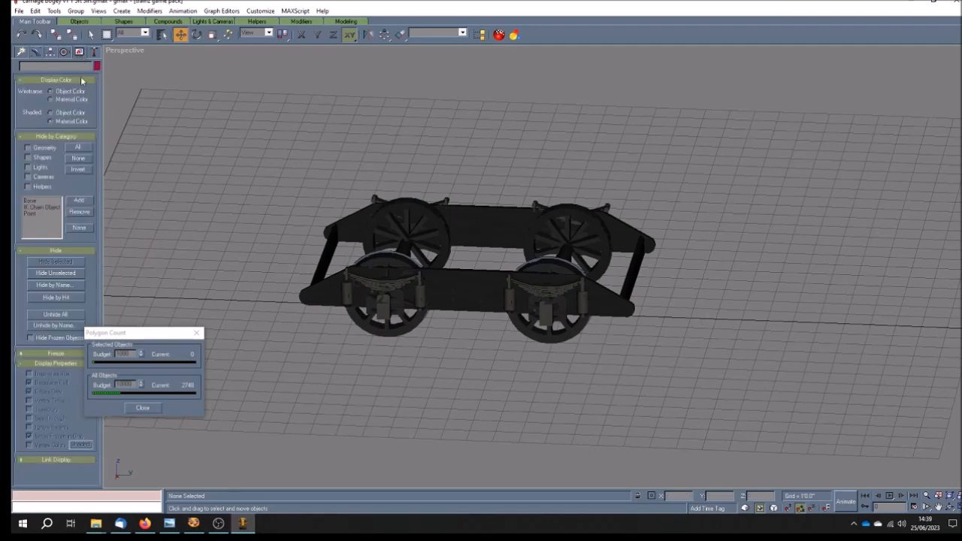
# Unhide all the hidden dummy objects and save the scene
pyautogui.click(79, 51)
pyautogui.click(72, 313)
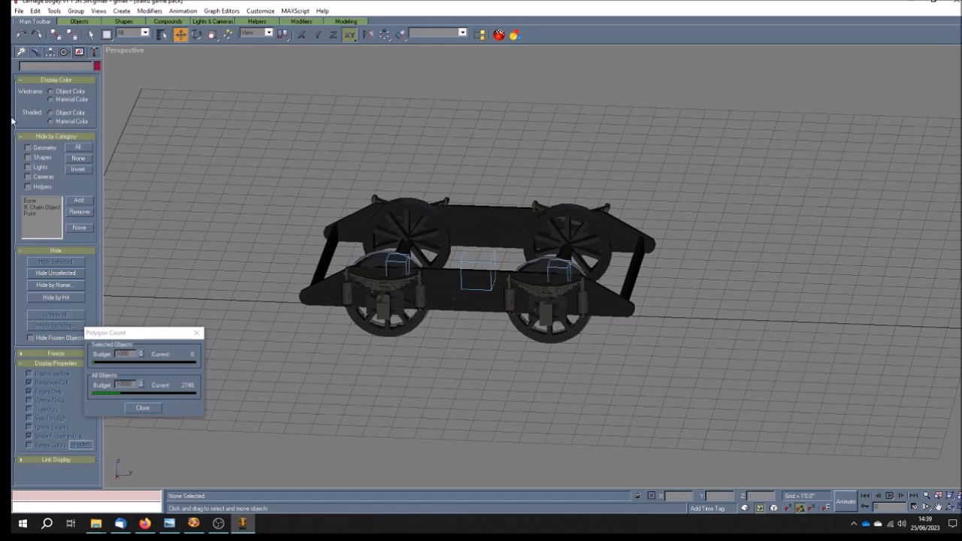
pyautogui.click(19, 11)
pyautogui.click(22, 59)
# Play the bogie's wheel animation to check it, stop it, and return to the first frame
pyautogui.click(890, 497)
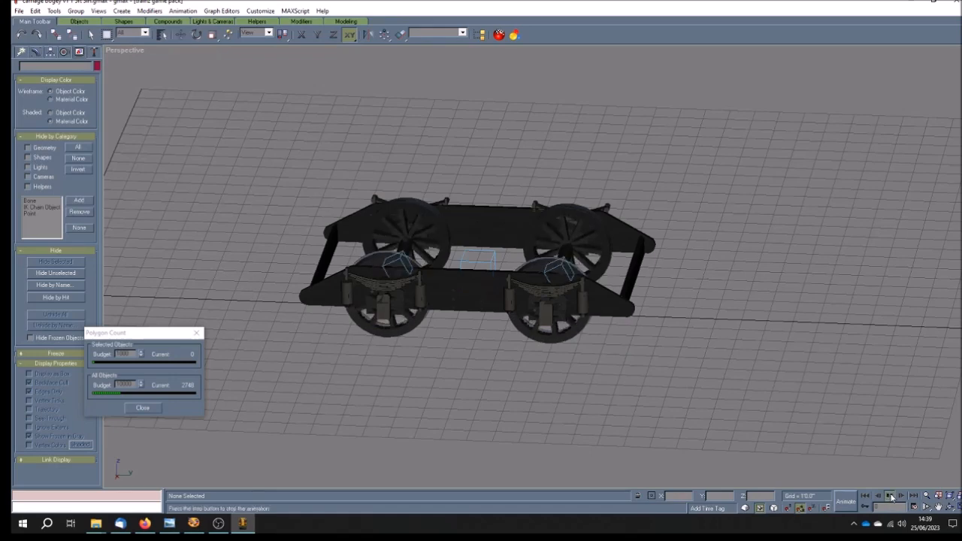
pyautogui.click(891, 496)
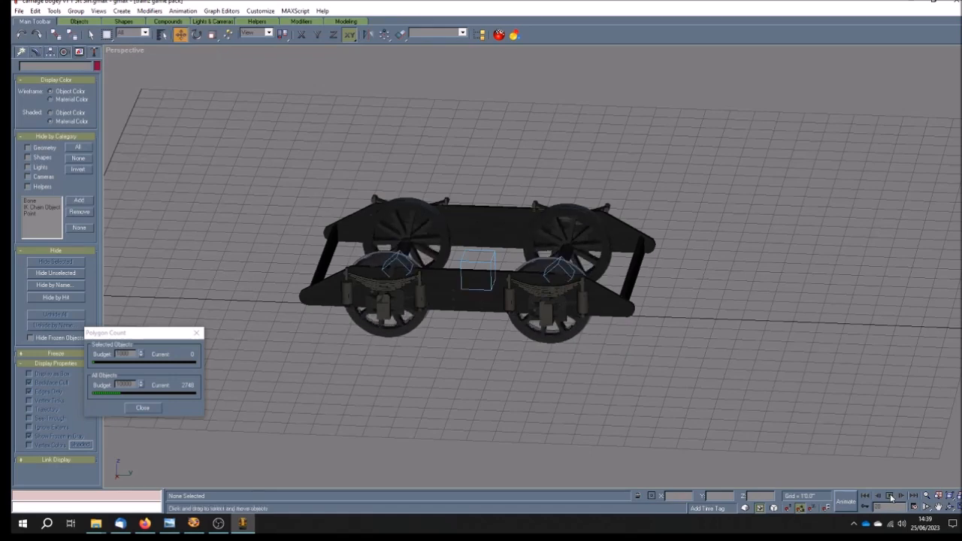
pyautogui.click(866, 497)
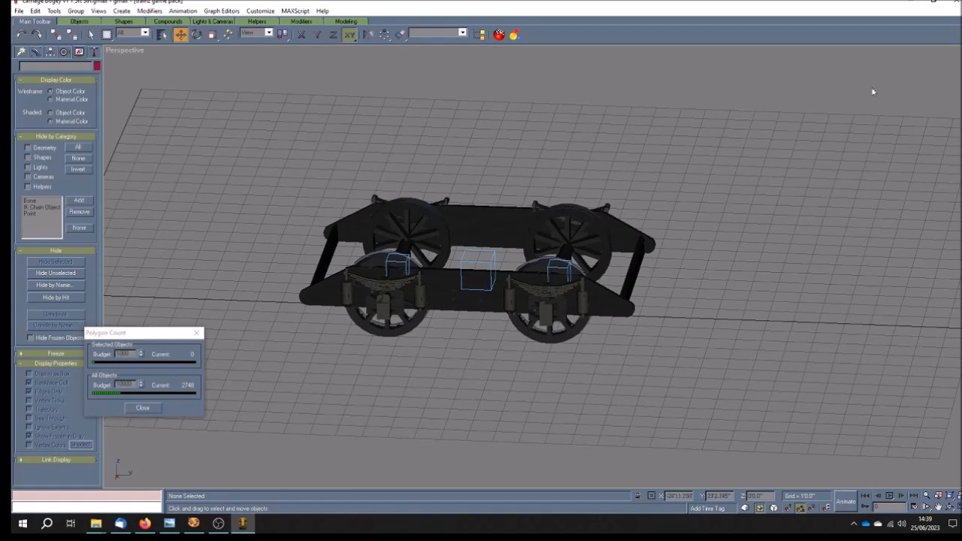
# Minimise the scene, open the Models List spreadsheet in OpenOffice Calc, and move its window towards the middle of the desktop
pyautogui.click(912, 6)
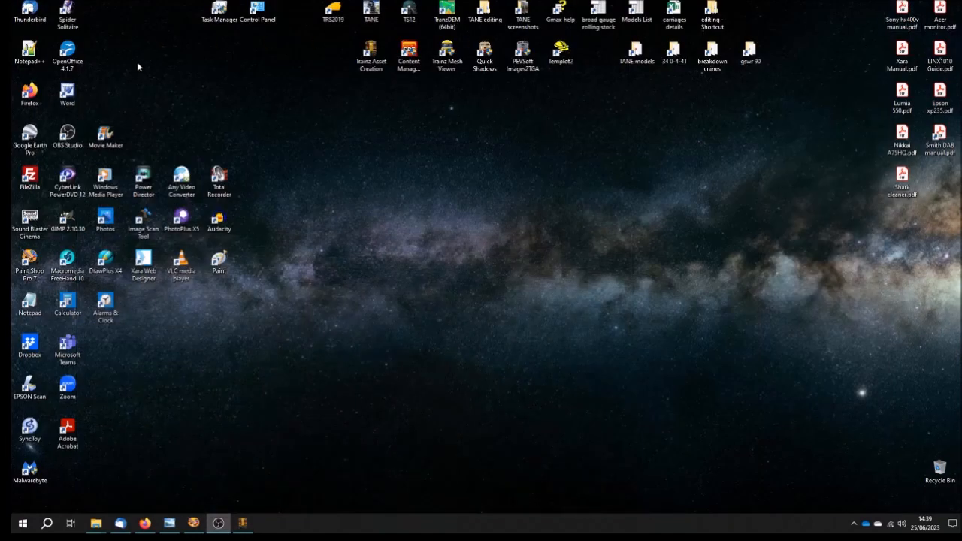
pyautogui.doubleClick(636, 11)
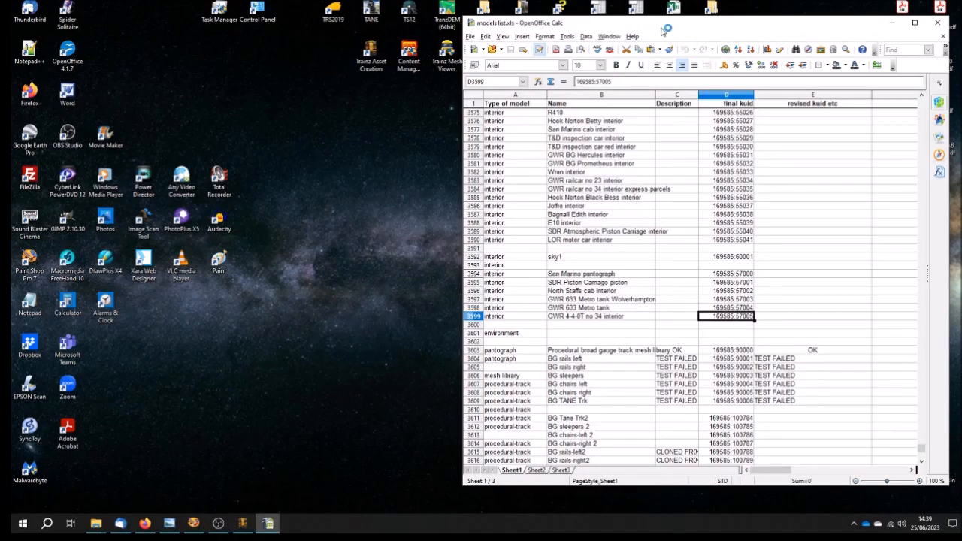
pyautogui.moveTo(679, 24); pyautogui.dragTo(434, 24)
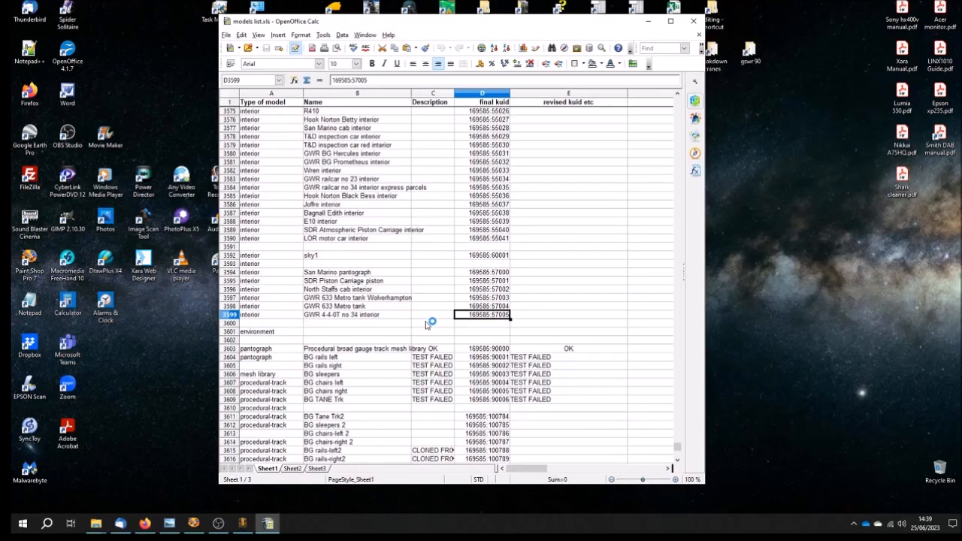
# Look through the models list's bogey entries for the last used kuid and the first free row
pyautogui.moveTo(677, 450); pyautogui.dragTo(643, 227)
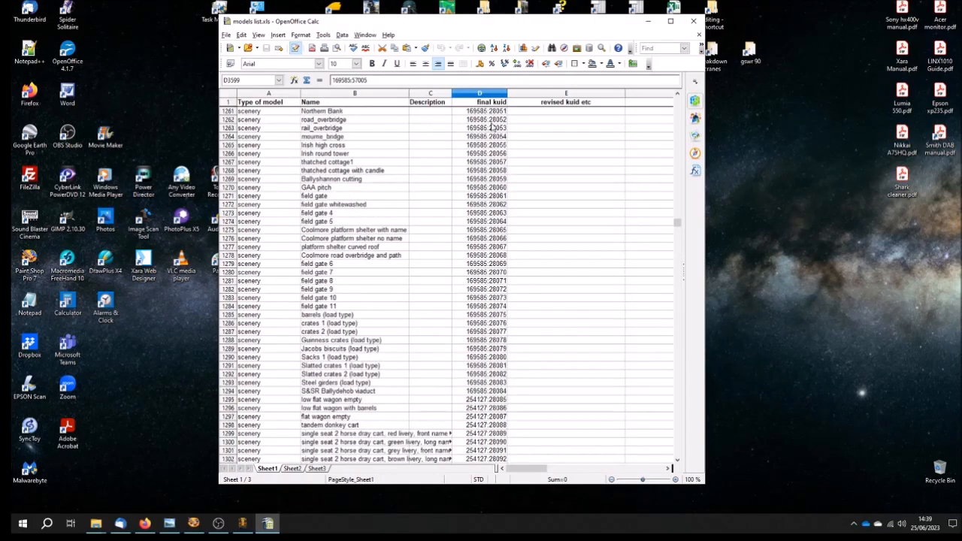
pyautogui.moveTo(676, 221); pyautogui.dragTo(640, 382)
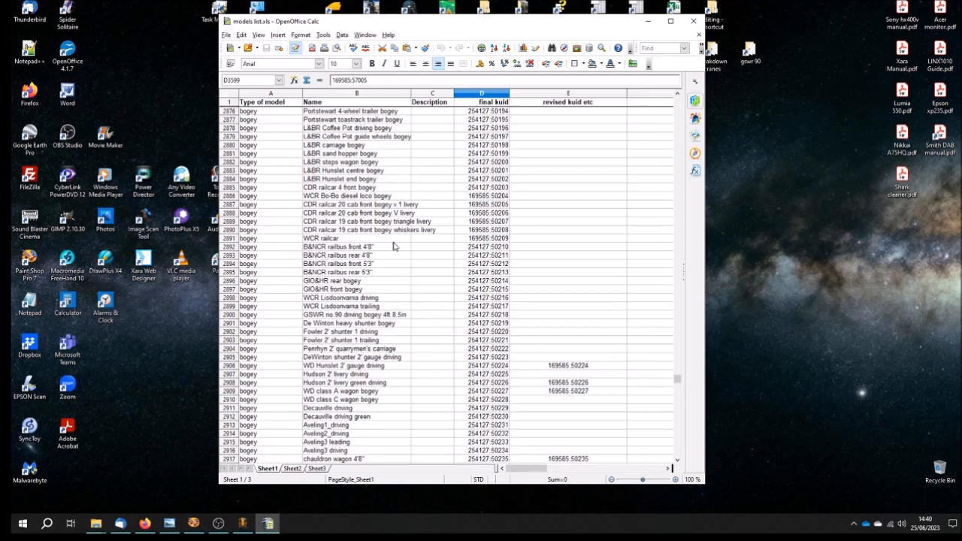
pyautogui.click(463, 248)
pyautogui.click(467, 241)
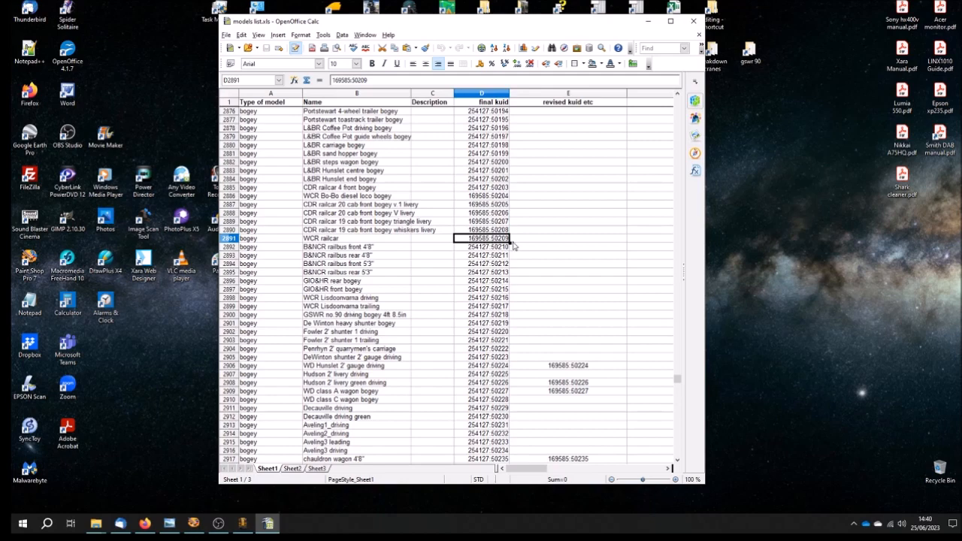
pyautogui.click(464, 250)
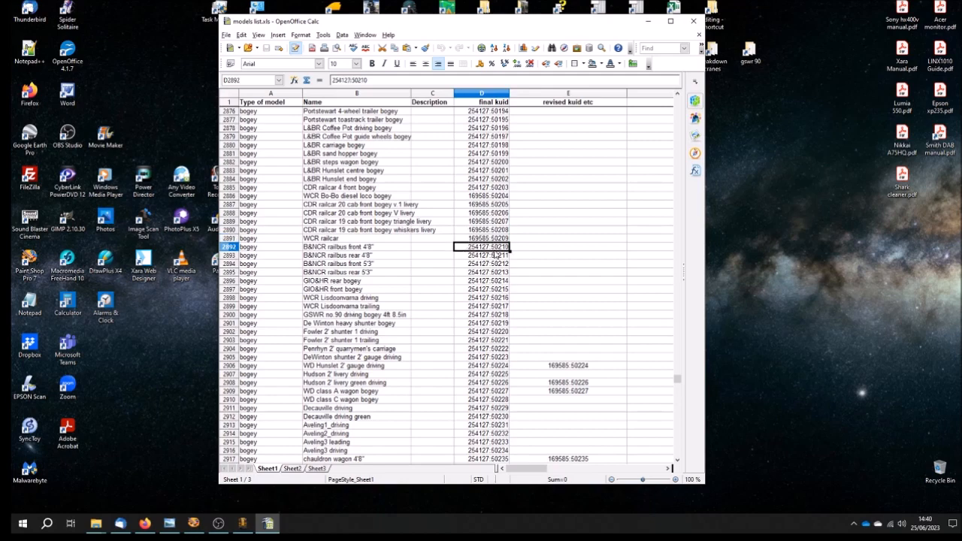
pyautogui.scroll(-2, 457, 263)
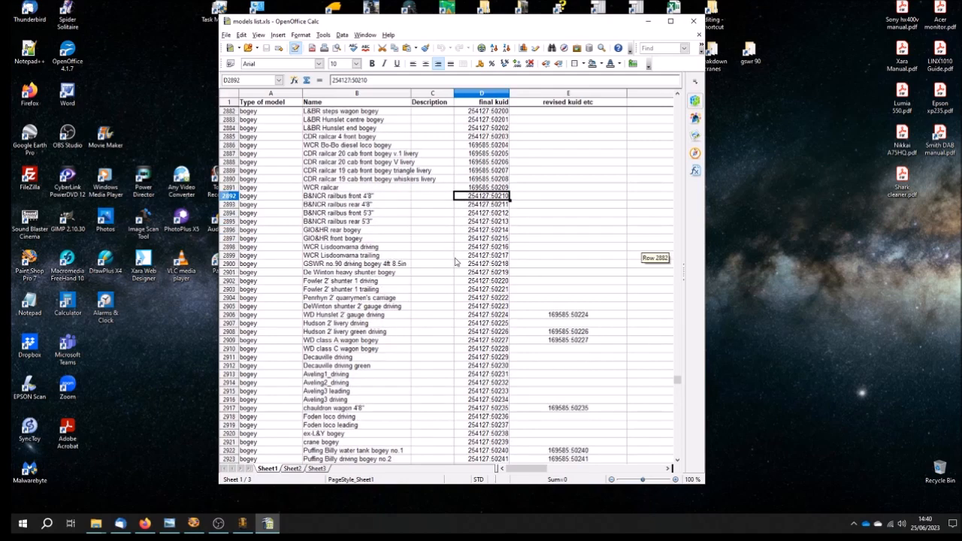
pyautogui.scroll(-2, 453, 261)
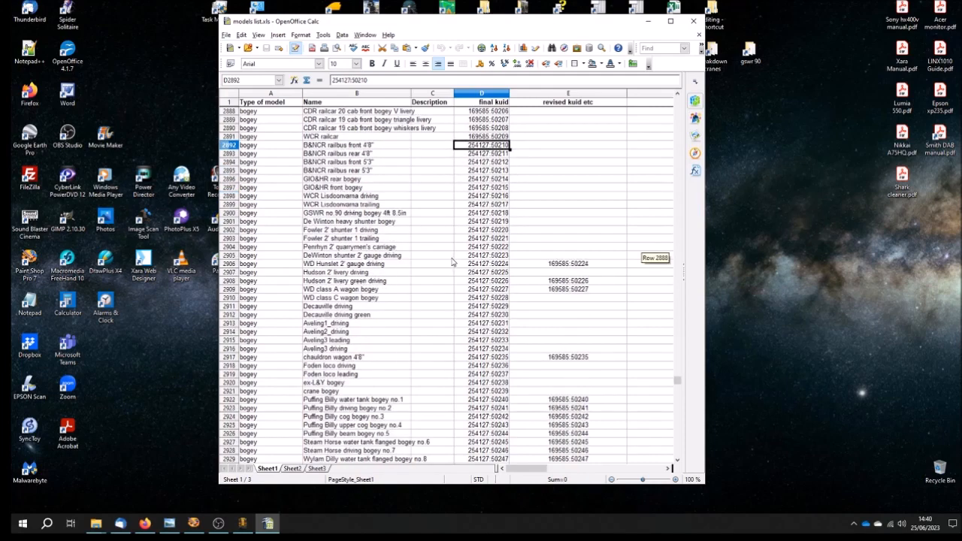
pyautogui.scroll(-2, 453, 262)
pyautogui.scroll(-5, 453, 261)
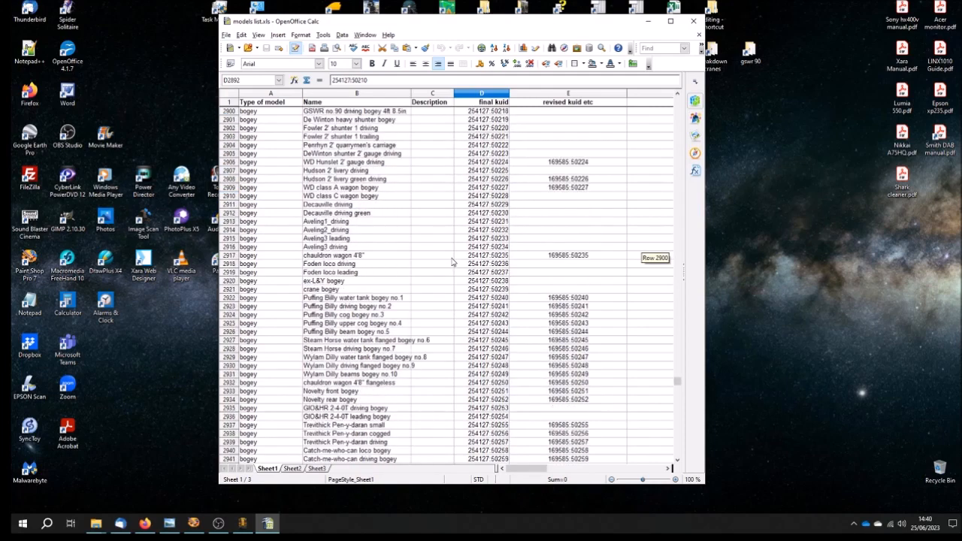
pyautogui.scroll(-11, 453, 261)
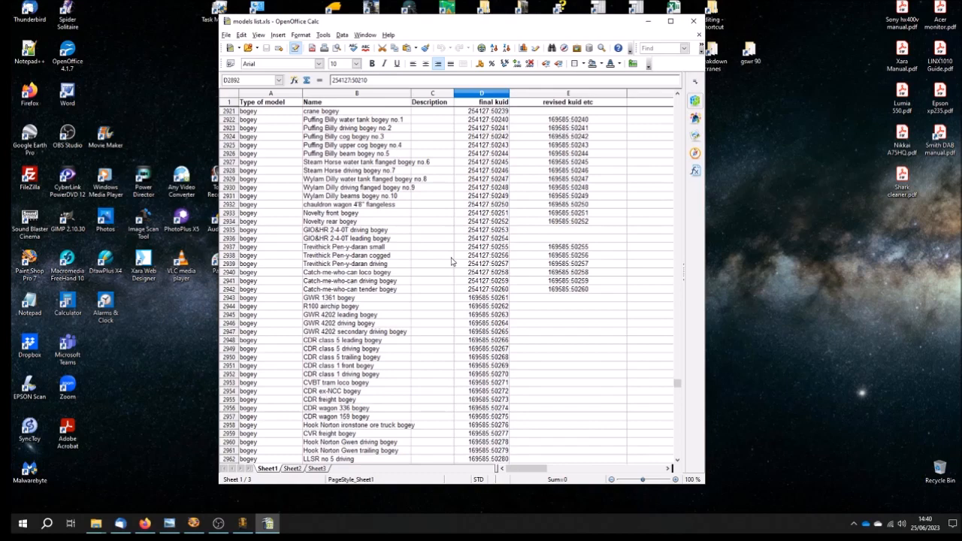
pyautogui.scroll(-20, 452, 262)
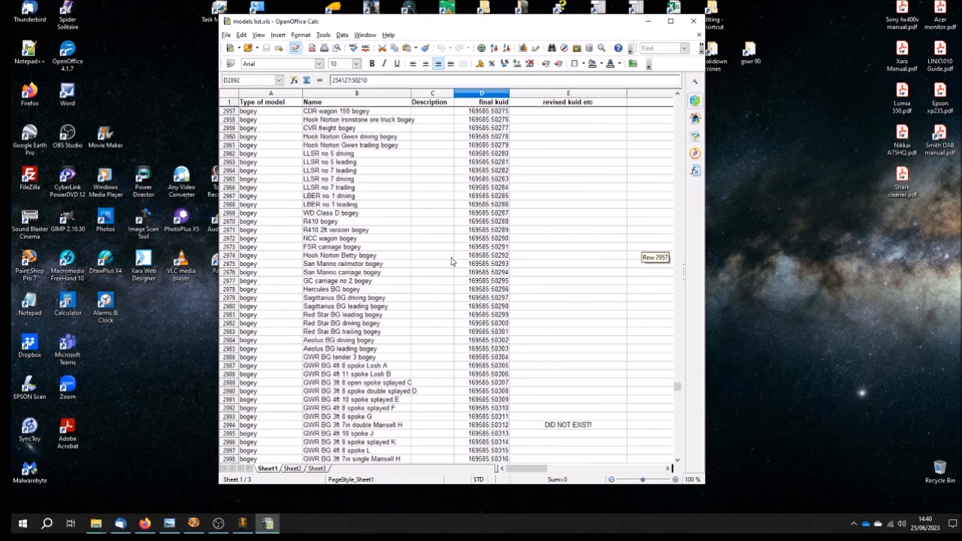
pyautogui.scroll(-16, 451, 262)
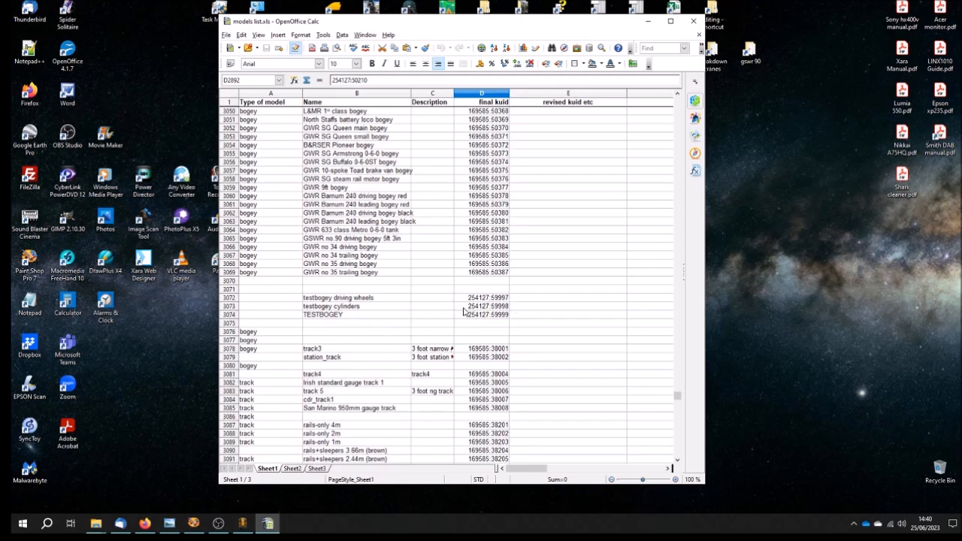
# Enter "bogey" as the type of model in cell A3070 and remove the cell's indent
pyautogui.click(274, 283)
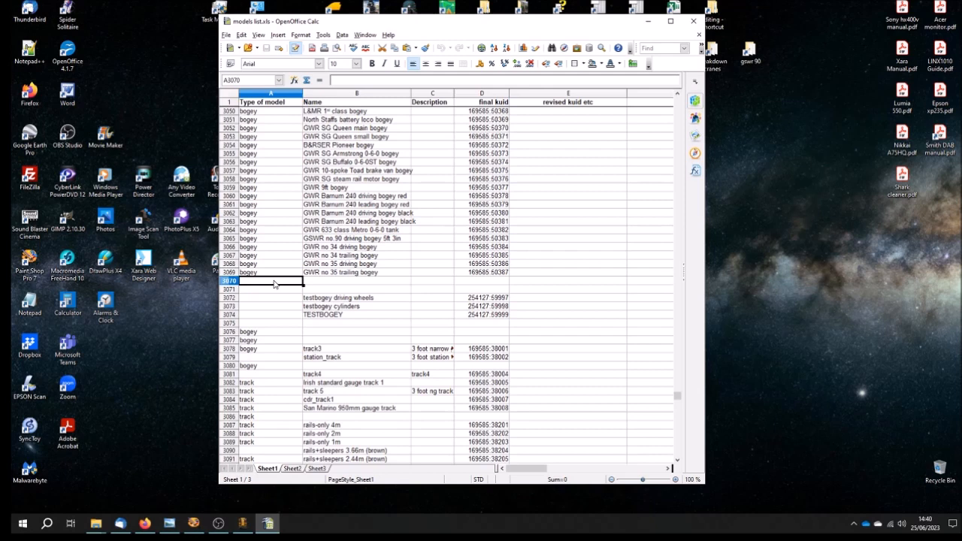
pyautogui.write('bogey')
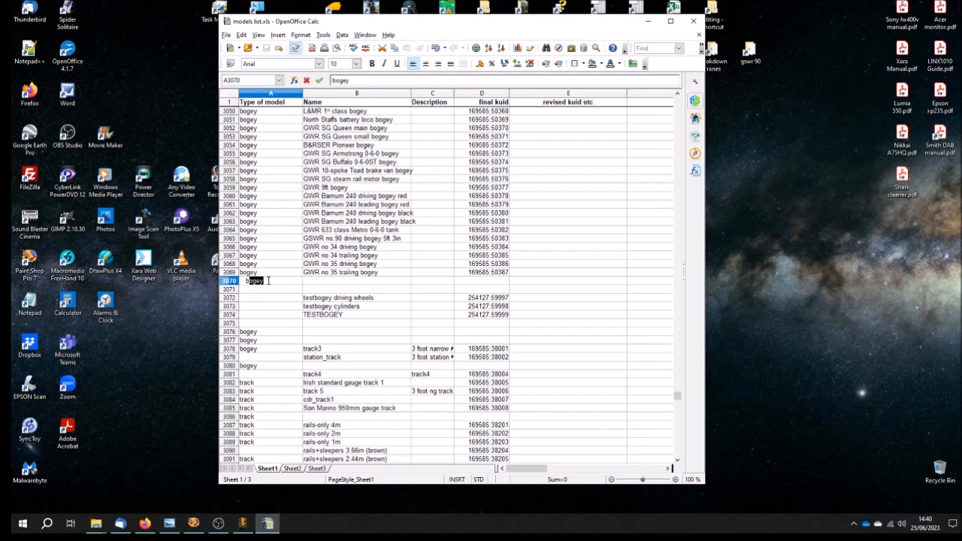
pyautogui.click(317, 287)
pyautogui.click(272, 287)
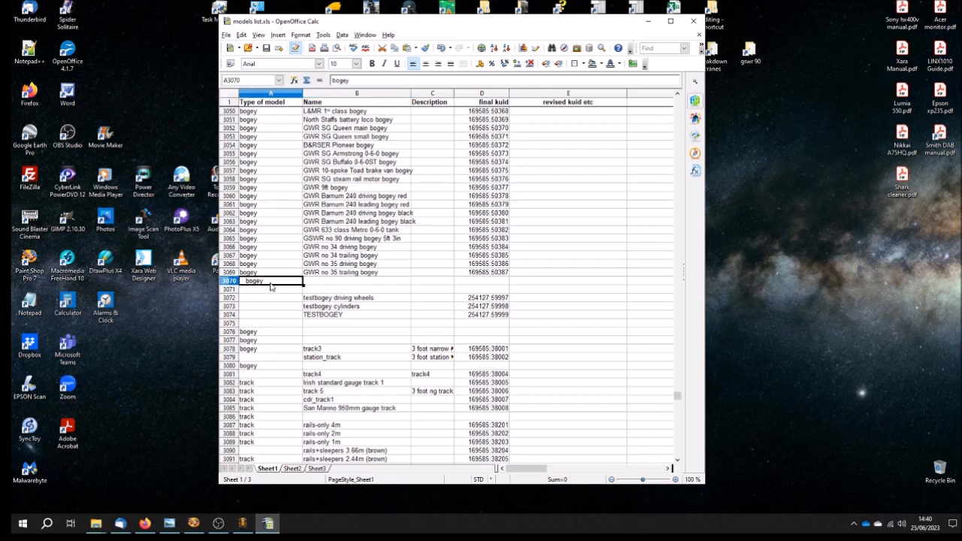
pyautogui.click(545, 66)
# Enter the name "GS&WR 92 carriage bogey 5ft 3in" in cell B3070 and remove the cell's indent
pyautogui.click(317, 286)
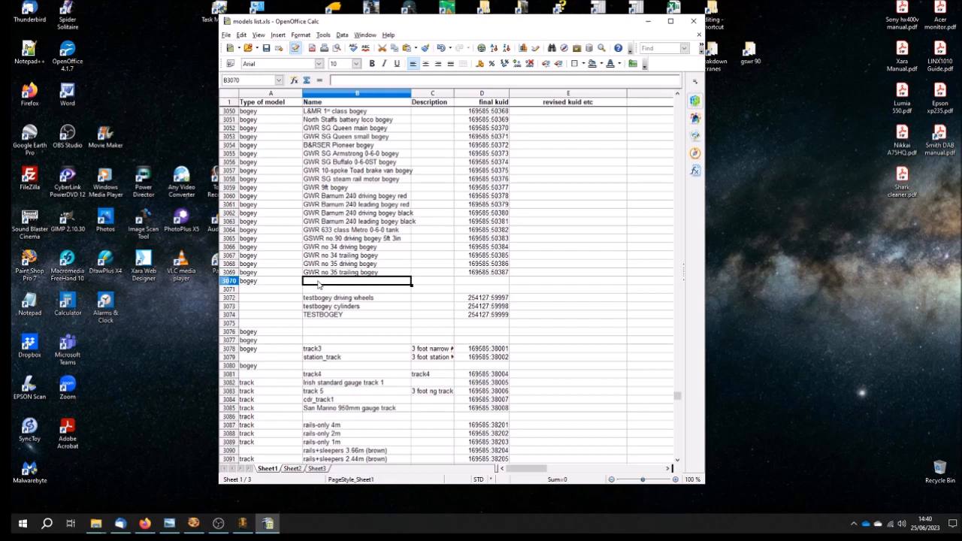
pyautogui.write('GS')
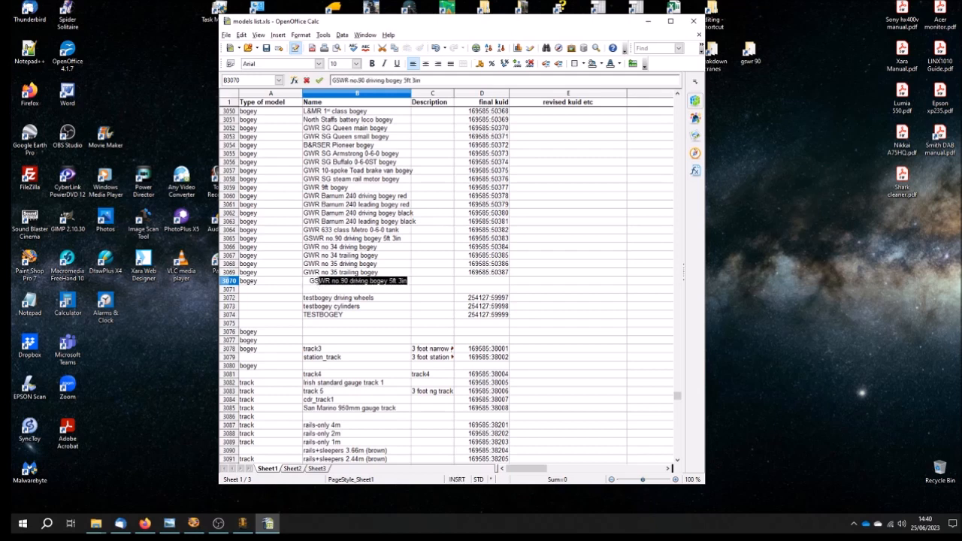
pyautogui.write('&WR')
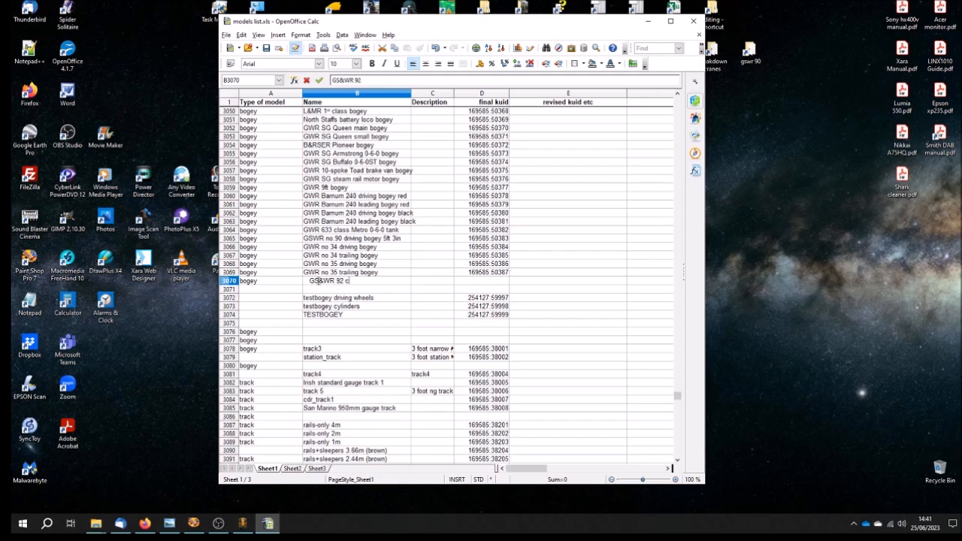
pyautogui.write('92 carriage bogey 5ft 3in')
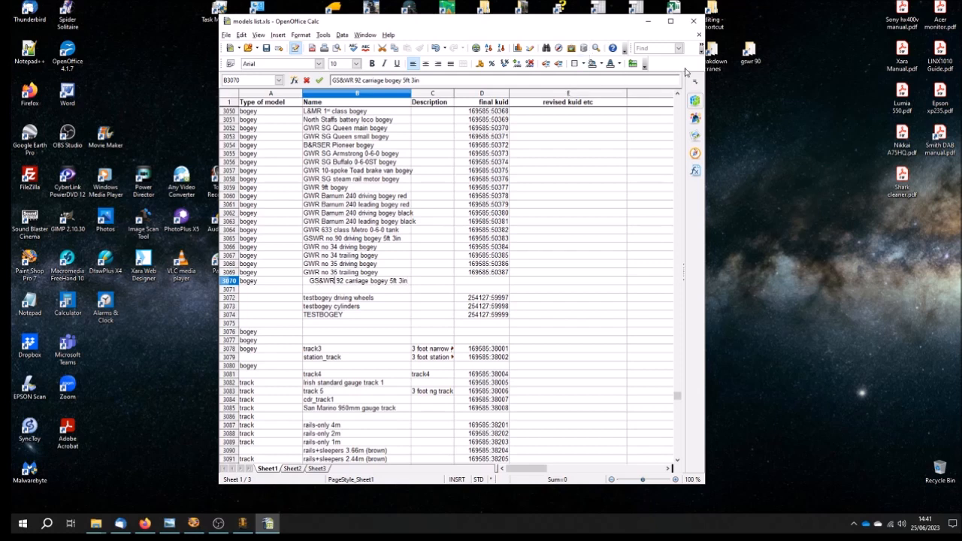
pyautogui.click(547, 64)
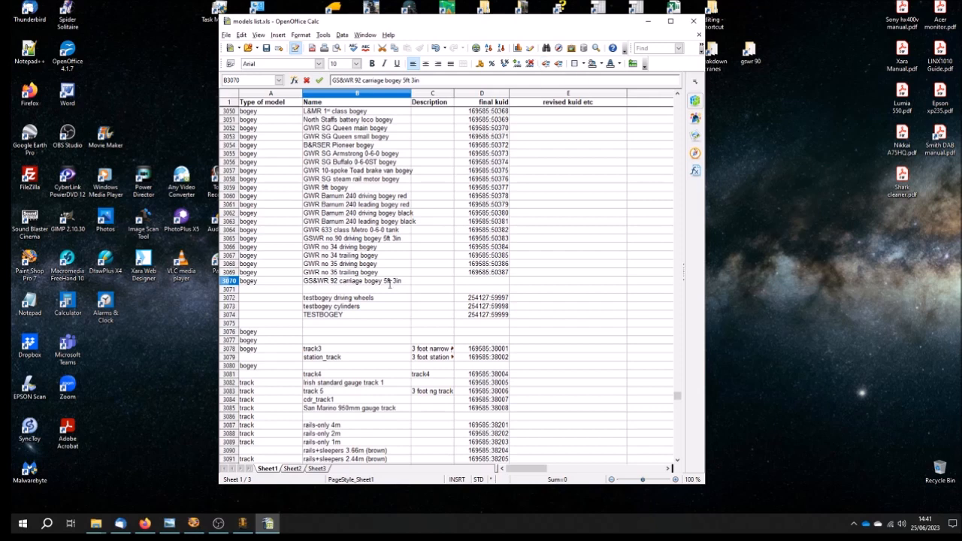
# Enter 169585:50388 as the final kuid in cell D3070 and increase the cell's indent
pyautogui.click(476, 281)
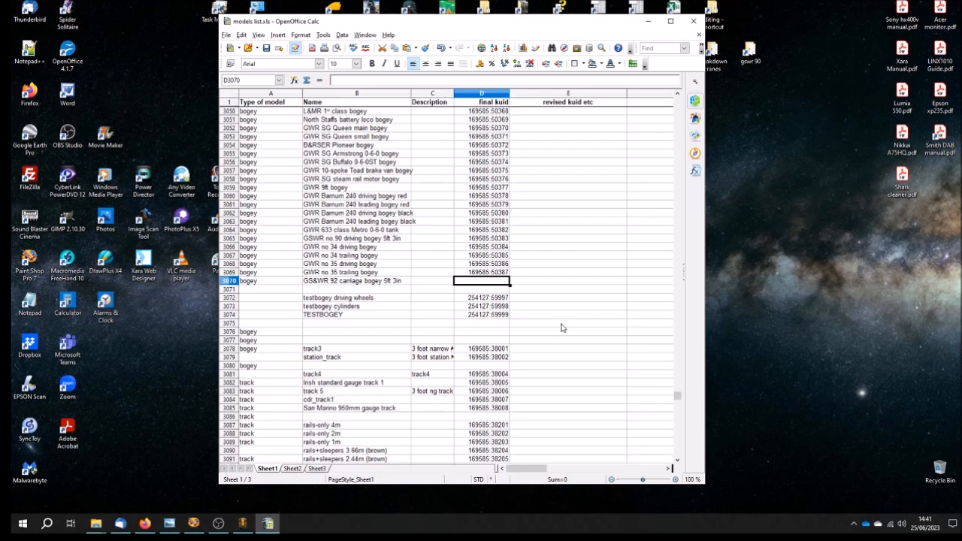
pyautogui.write('16')
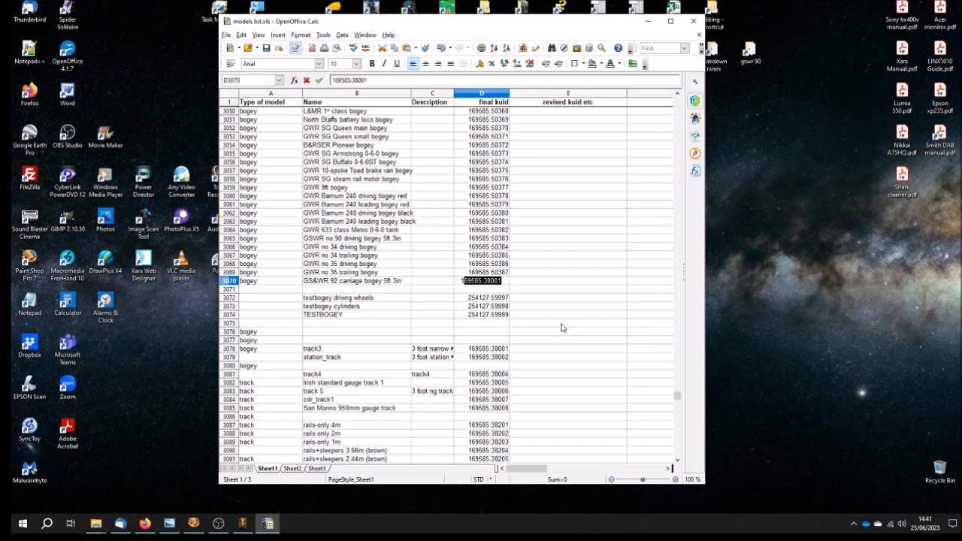
pyautogui.write('9')
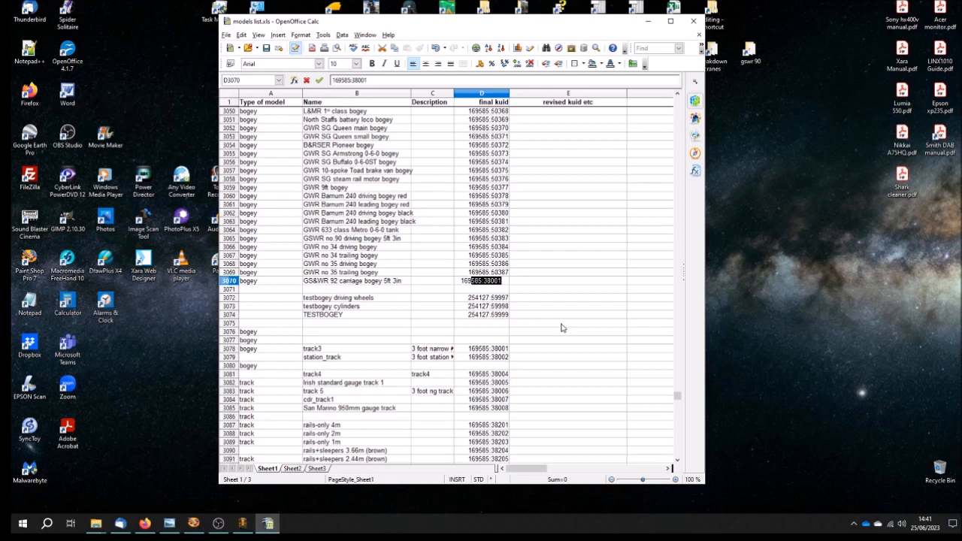
pyautogui.write('585:50388')
pyautogui.click(559, 65)
# Save and close the models list, and switch back to the bogie scene in gmax
pyautogui.click(267, 48)
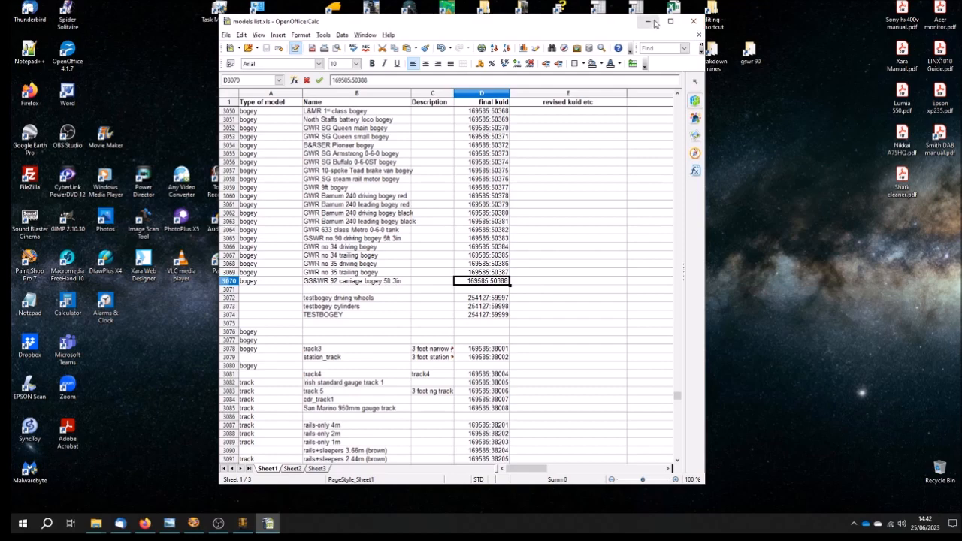
pyautogui.click(696, 28)
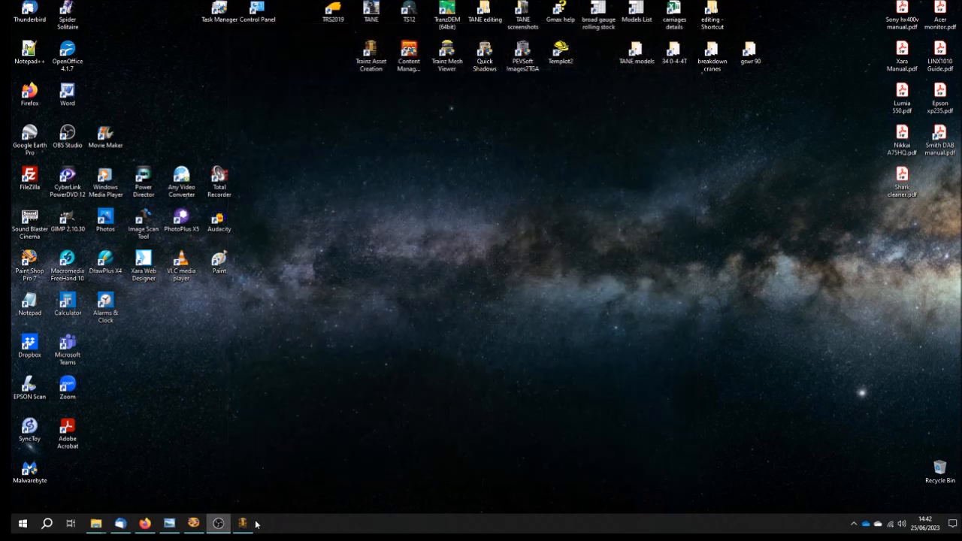
pyautogui.click(243, 523)
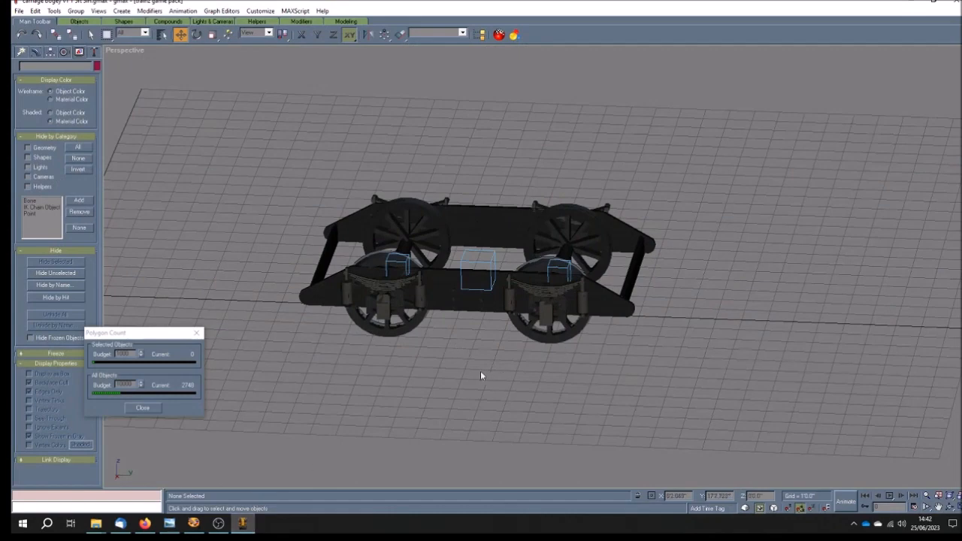
# Maximise the Right viewport on the bogie's wheels and bring up the standard primitives for creating an object
pyautogui.click(956, 507)
pyautogui.click(938, 507)
pyautogui.moveTo(352, 414); pyautogui.dragTo(388, 381)
pyautogui.scroll(-2, 393, 378)
pyautogui.scroll(-2, 410, 366)
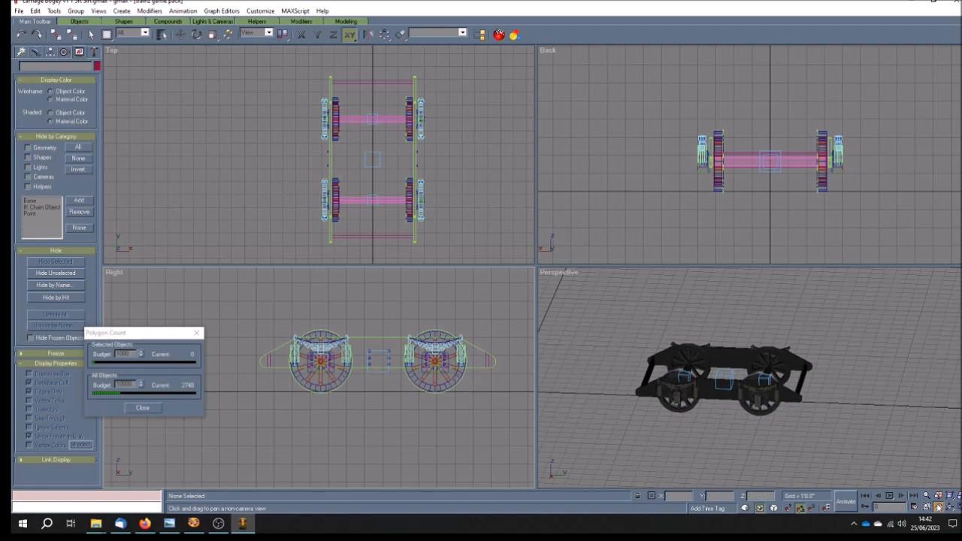
pyautogui.moveTo(401, 408); pyautogui.dragTo(402, 418)
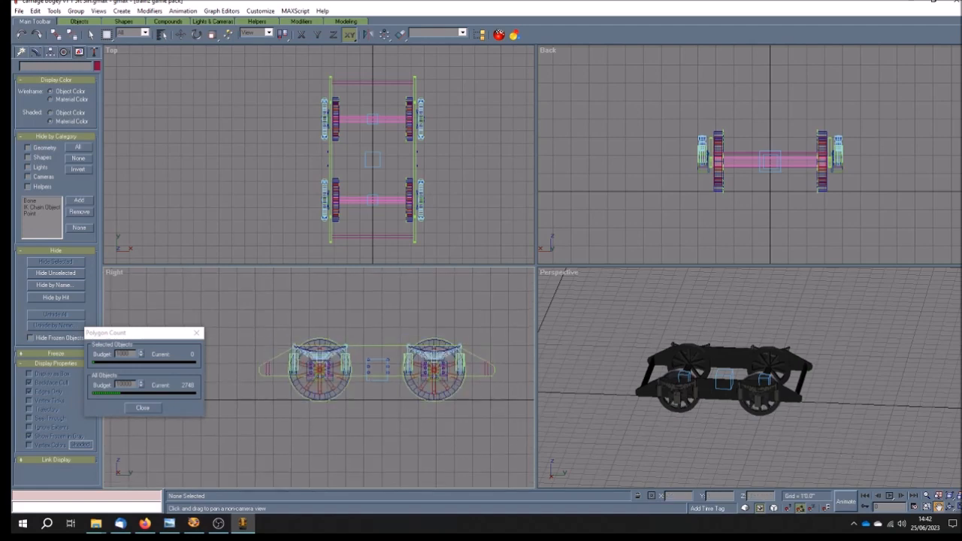
pyautogui.click(956, 507)
pyautogui.moveTo(624, 364); pyautogui.dragTo(496, 366)
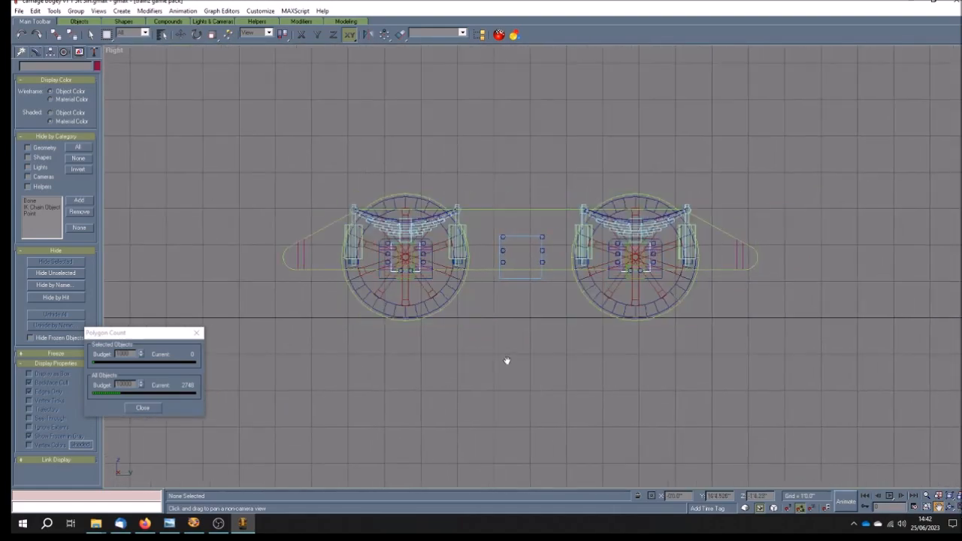
pyautogui.scroll(3, 575, 272)
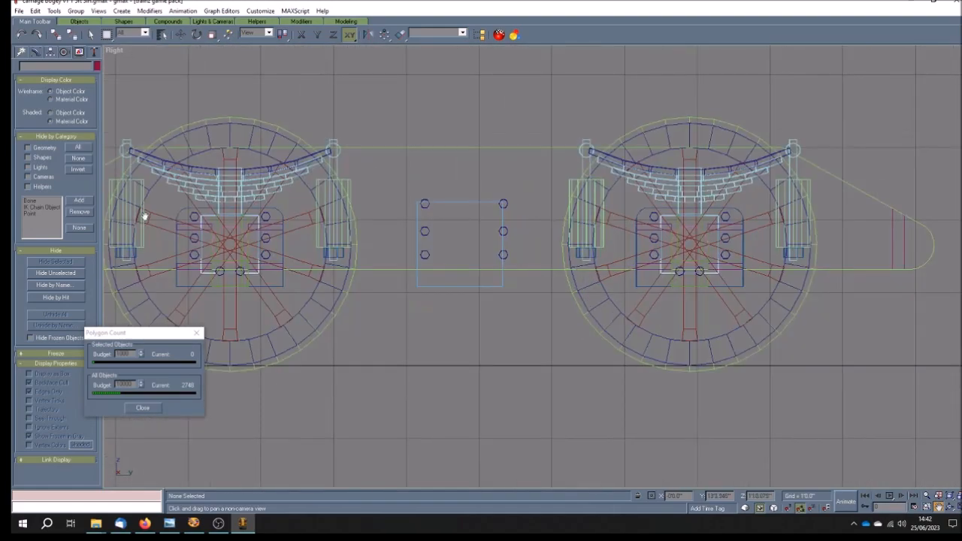
pyautogui.click(21, 52)
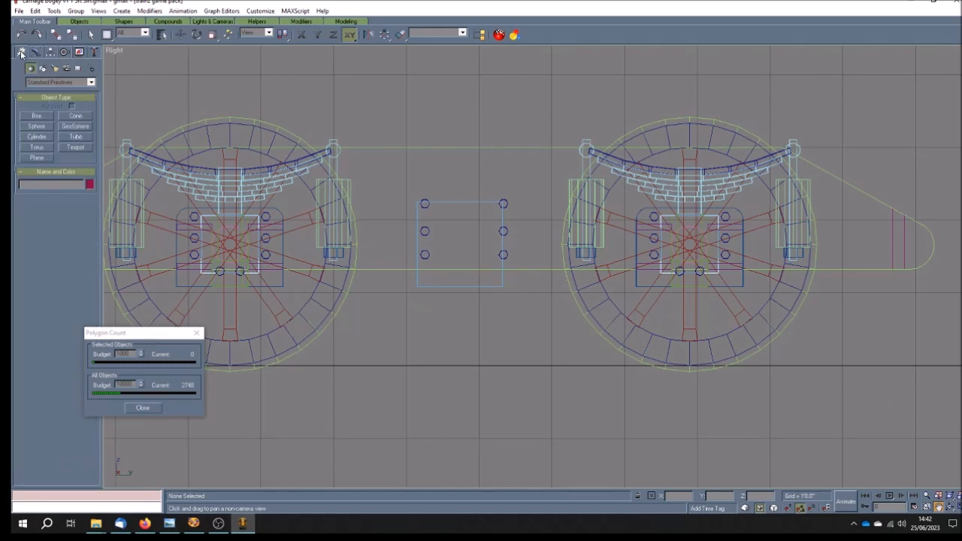
# Measure the diameter of the wheel nearer the frame's rounded end with a temporary box across it, and remove the box
pyautogui.click(36, 116)
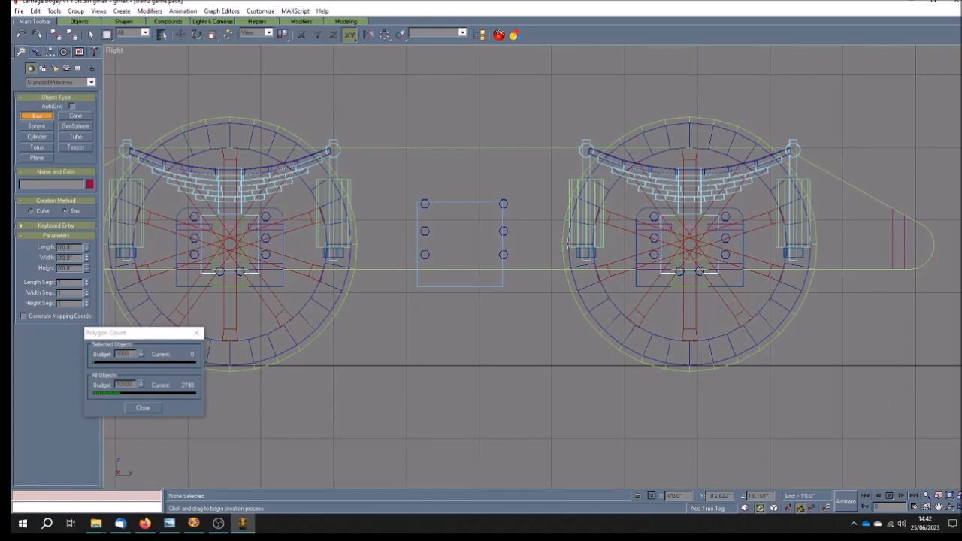
pyautogui.moveTo(569, 244); pyautogui.dragTo(813, 263)
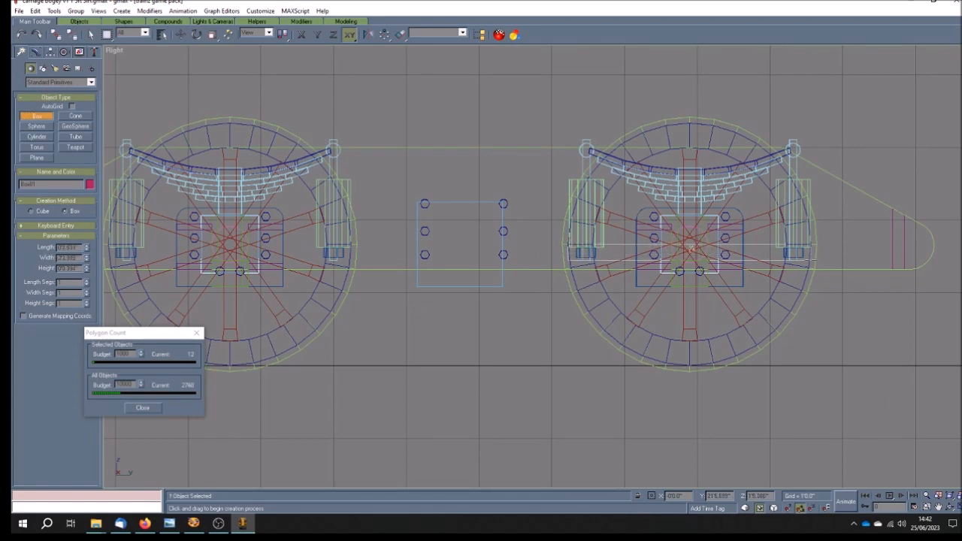
pyautogui.moveTo(812, 263); pyautogui.dragTo(810, 259)
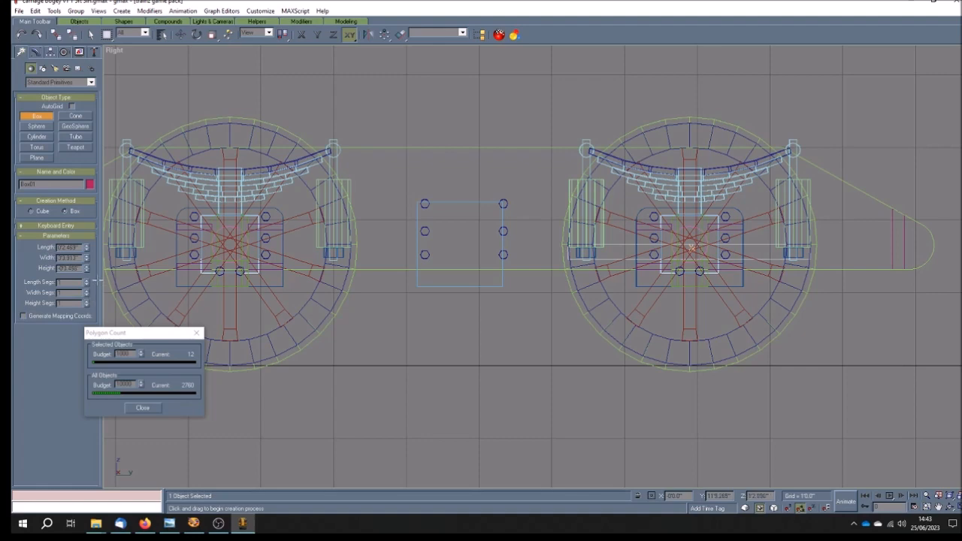
pyautogui.click(833, 253)
pyautogui.hotkey('ctrl', 'z')
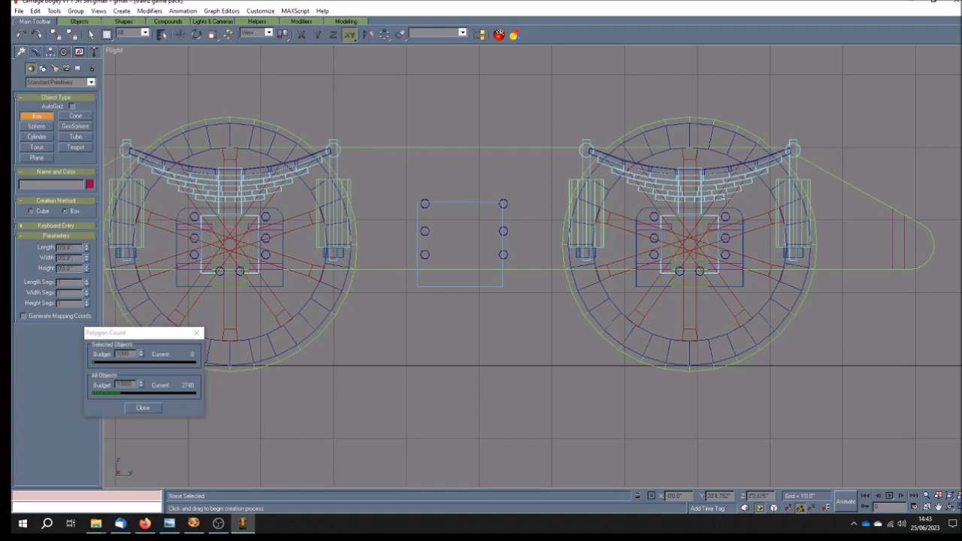
# Switch to the Windows Calculator and set it to the Length converter for feet to metres
pyautogui.click(906, 3)
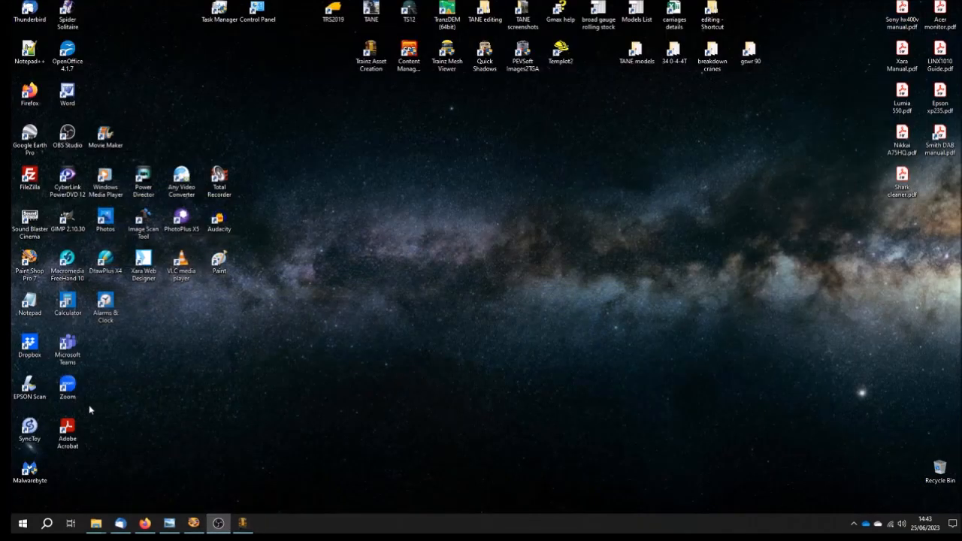
pyautogui.click(70, 305)
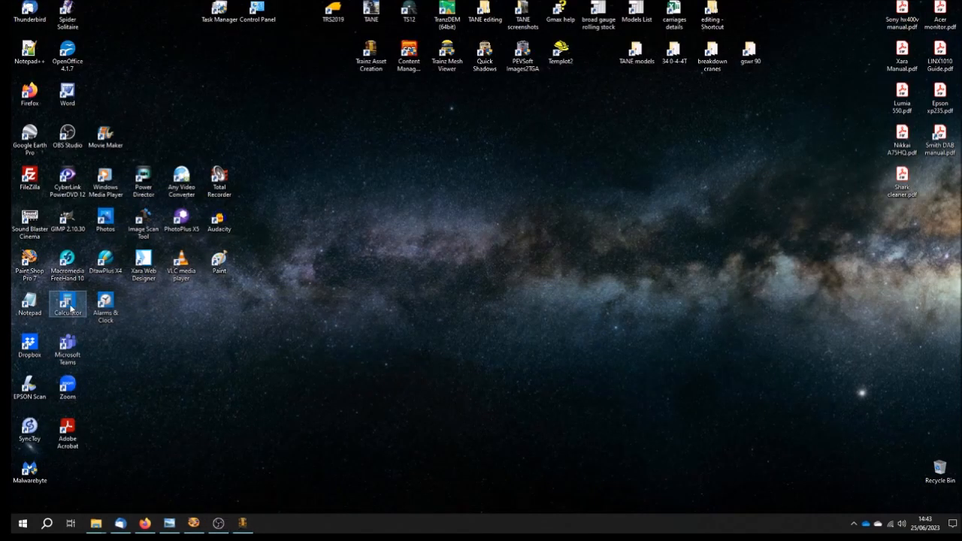
pyautogui.moveTo(139, 143); pyautogui.dragTo(461, 113)
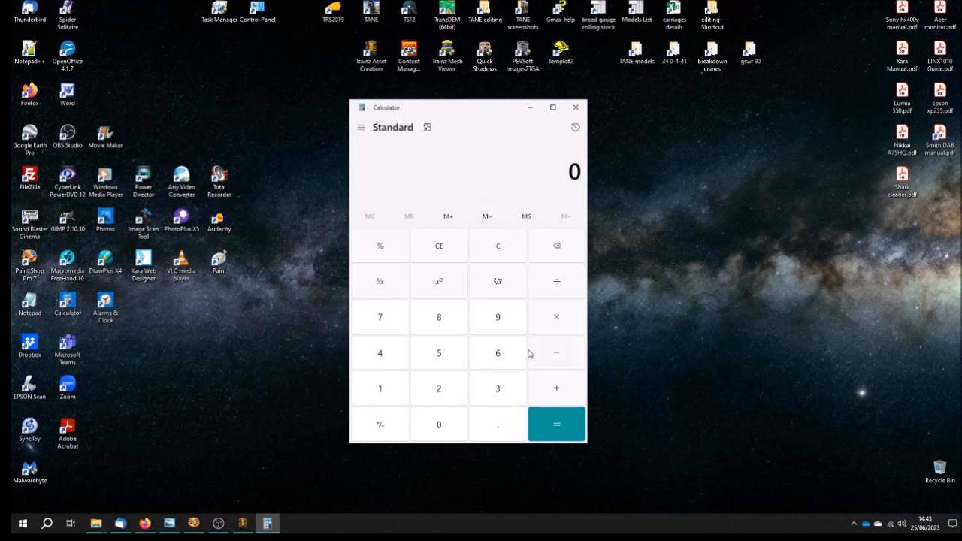
pyautogui.click(361, 129)
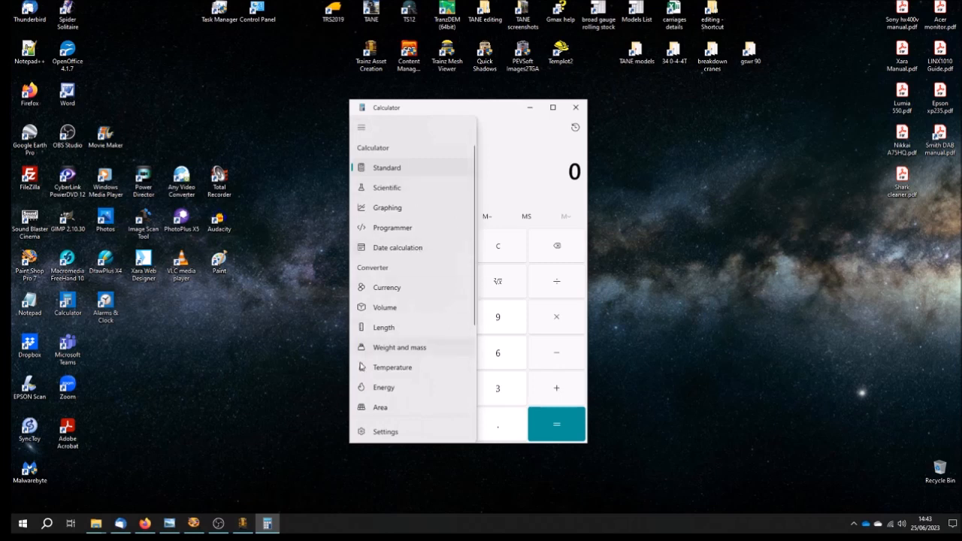
pyautogui.click(385, 328)
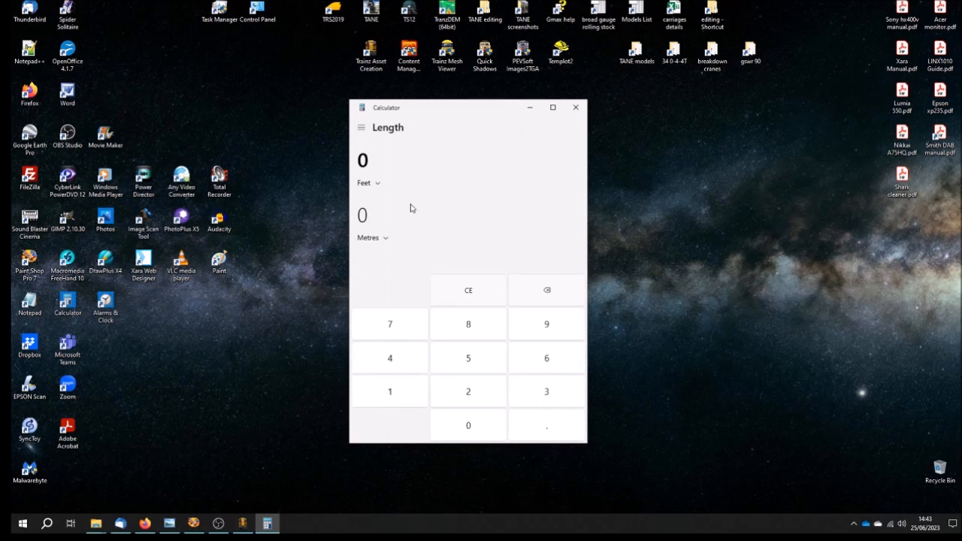
pyautogui.click(552, 393)
pyautogui.click(551, 426)
pyautogui.click(547, 366)
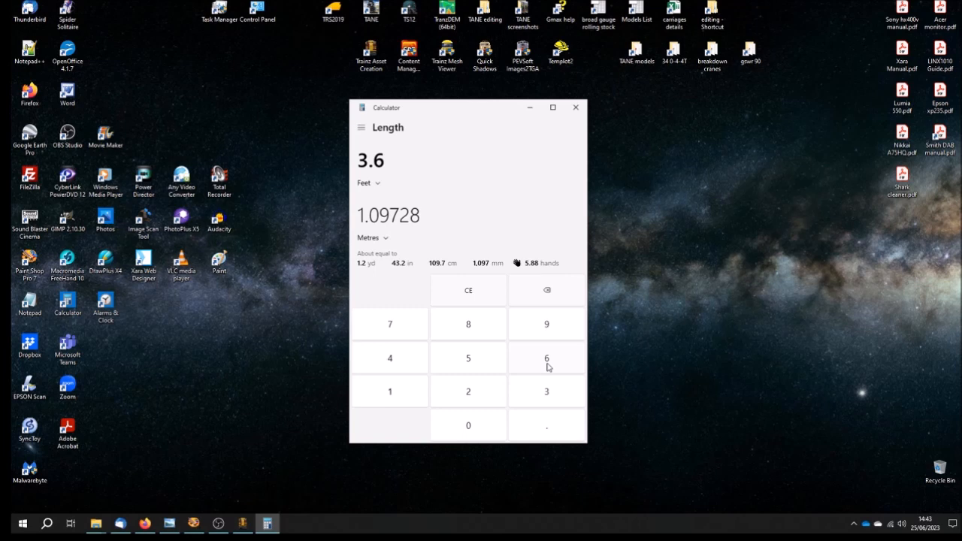
pyautogui.click(478, 299)
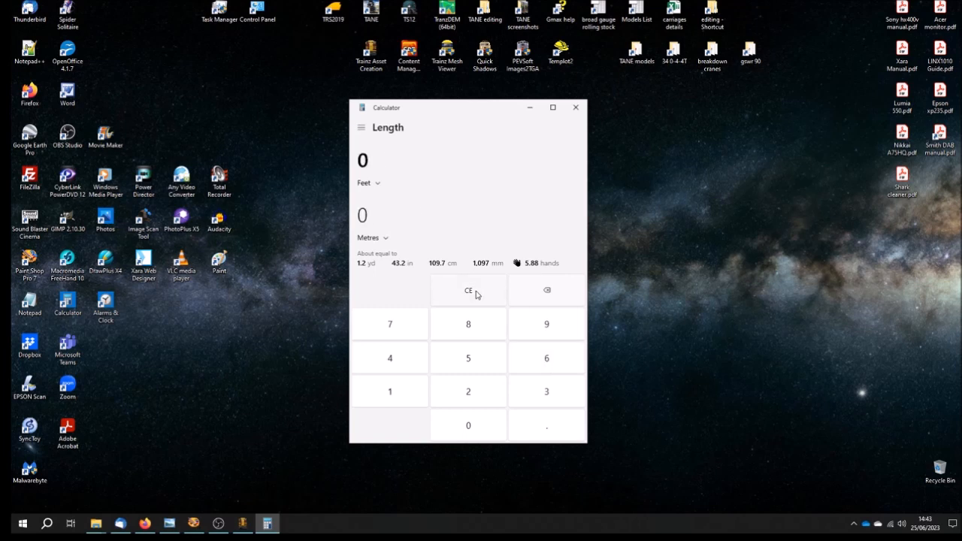
# Convert the wheel diameter of 3.33 feet to metres
pyautogui.click(548, 393)
pyautogui.click(548, 426)
pyautogui.click(548, 394)
pyautogui.click(551, 394)
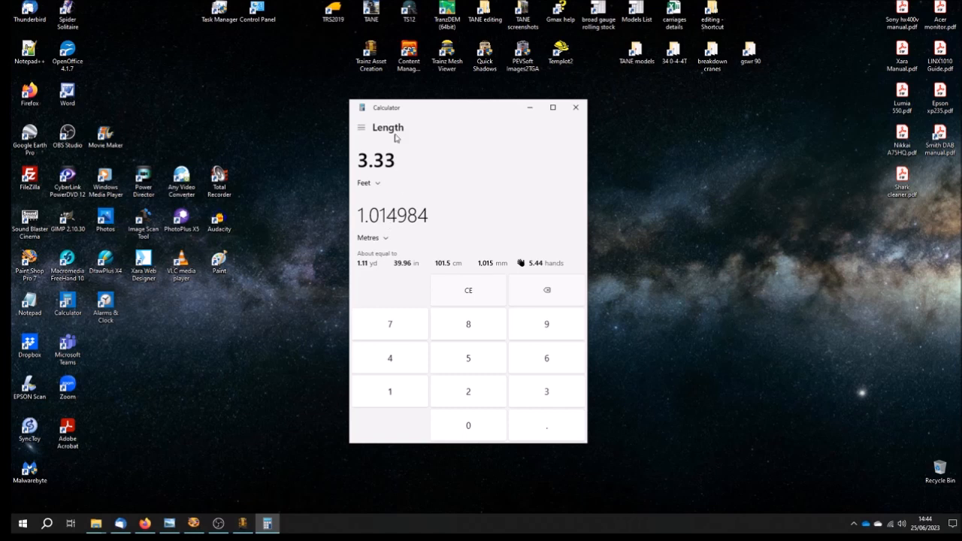
# Change the calculator to Standard mode and multiply 1.02 by 22
pyautogui.click(361, 128)
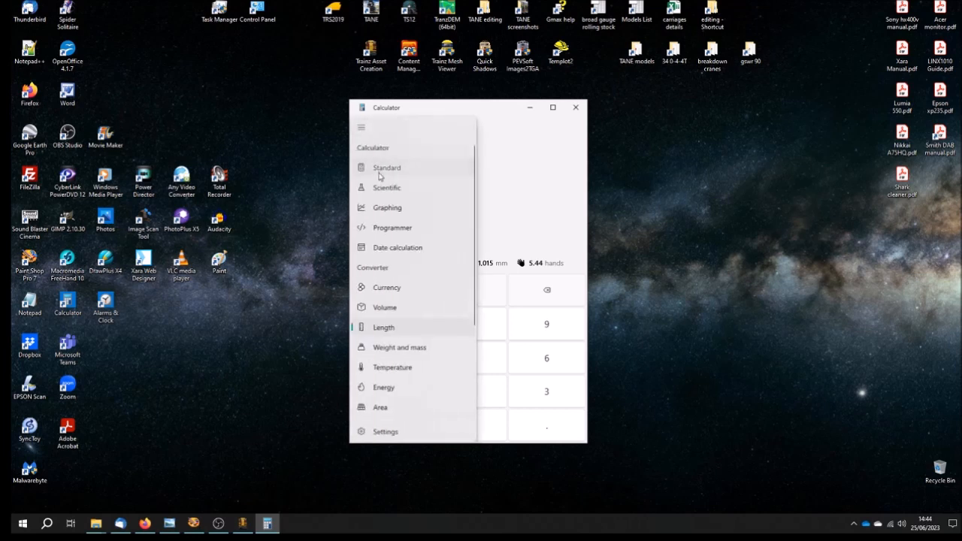
pyautogui.click(380, 172)
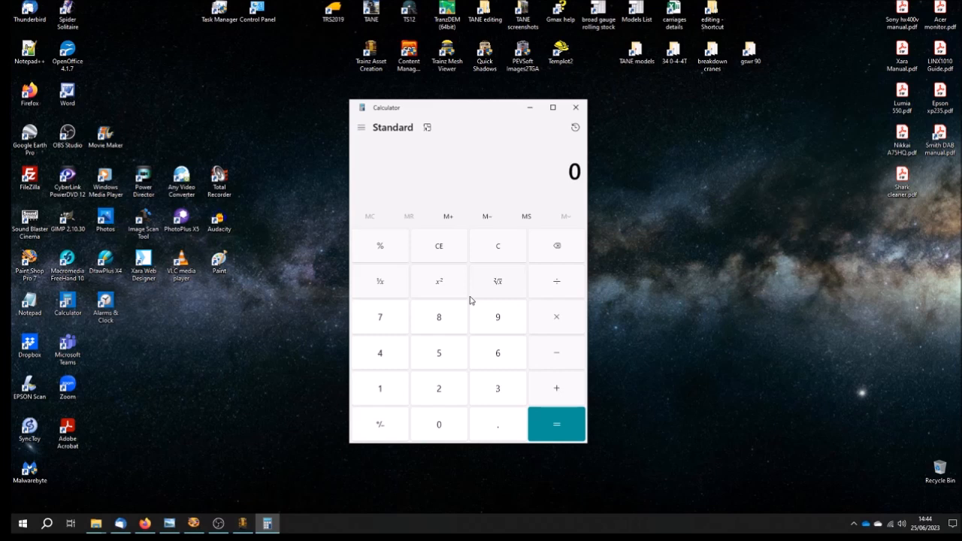
pyautogui.click(382, 387)
pyautogui.click(487, 428)
pyautogui.click(441, 423)
pyautogui.click(442, 389)
pyautogui.click(563, 322)
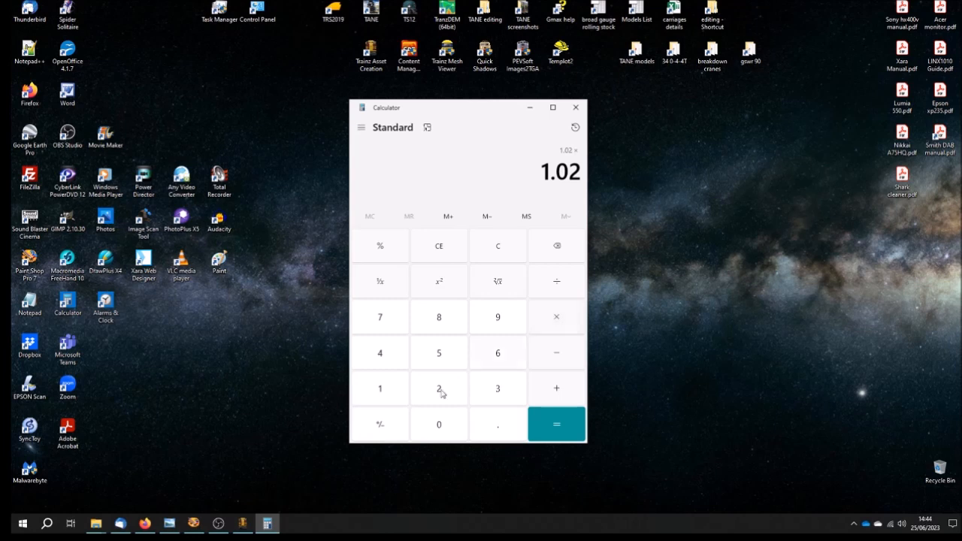
pyautogui.click(440, 391)
pyautogui.click(440, 391)
pyautogui.click(560, 434)
# Divide the product by 7 to get the wheel circumference, and close the calculator
pyautogui.click(560, 288)
pyautogui.click(379, 321)
pyautogui.click(558, 427)
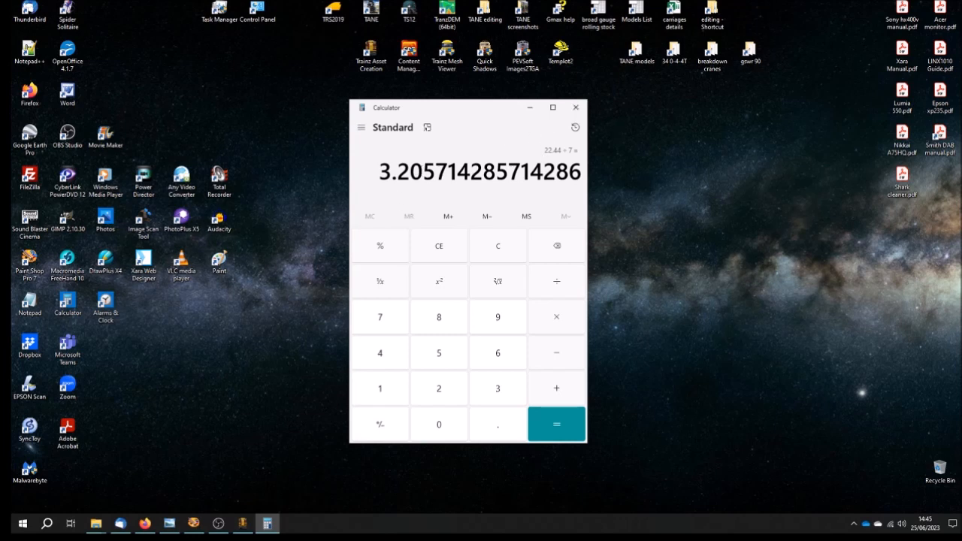
pyautogui.click(576, 108)
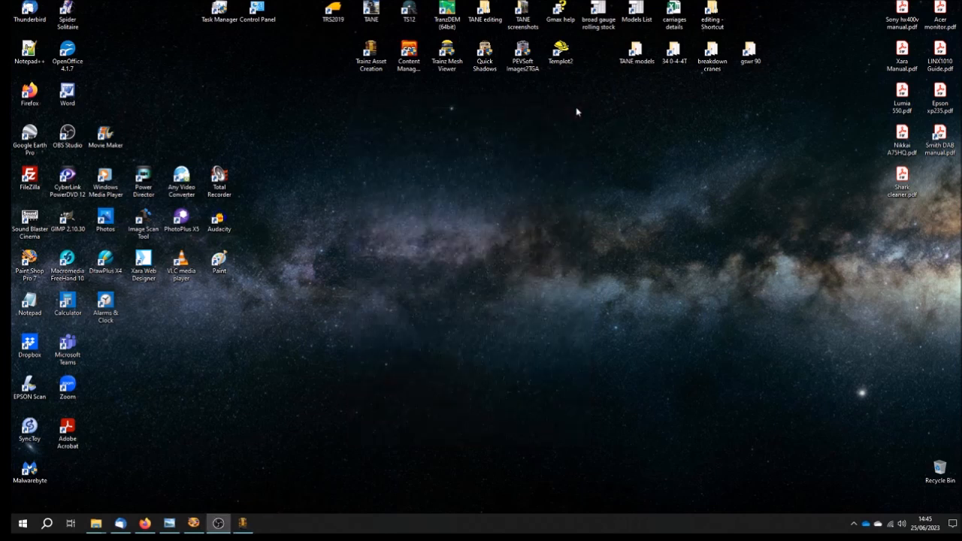
# Bring up the gwr_sg_34_trailing_bogey folder and open its config.txt in Notepad, placing the window beside the file list
pyautogui.moveTo(97, 529)
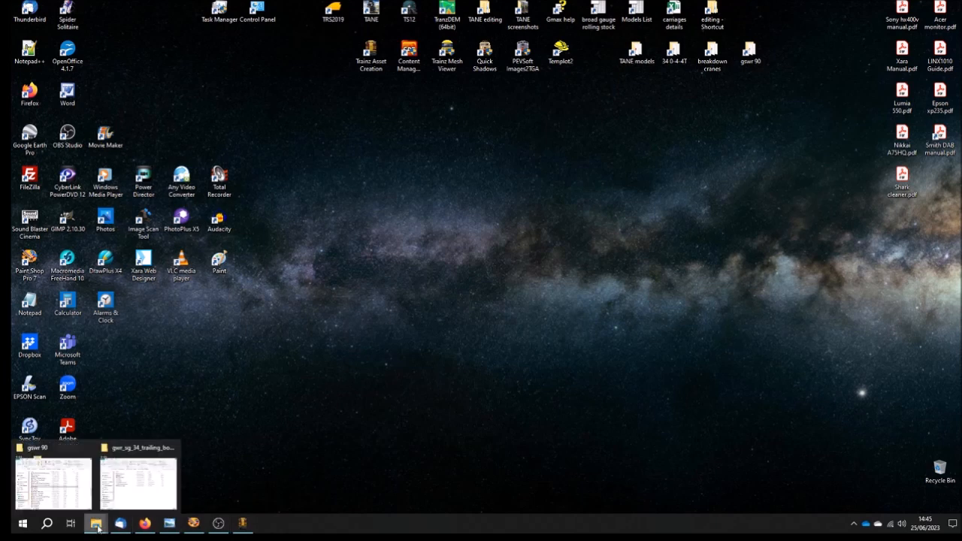
pyautogui.click(131, 453)
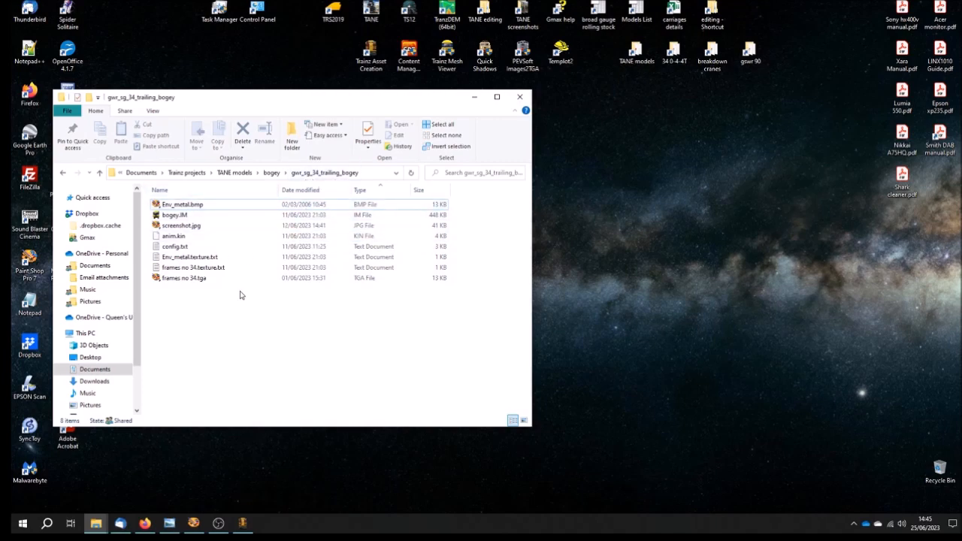
pyautogui.doubleClick(183, 250)
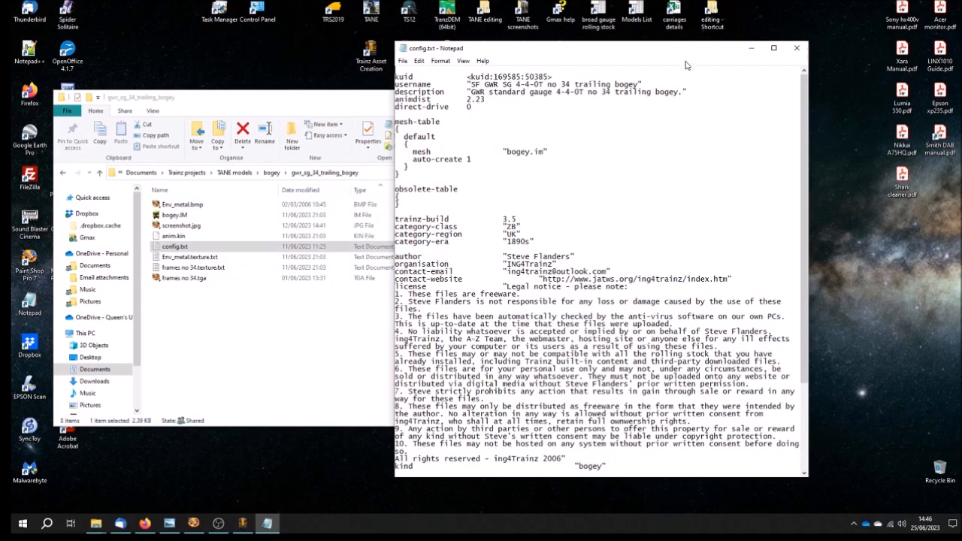
pyautogui.moveTo(687, 54); pyautogui.dragTo(772, 60)
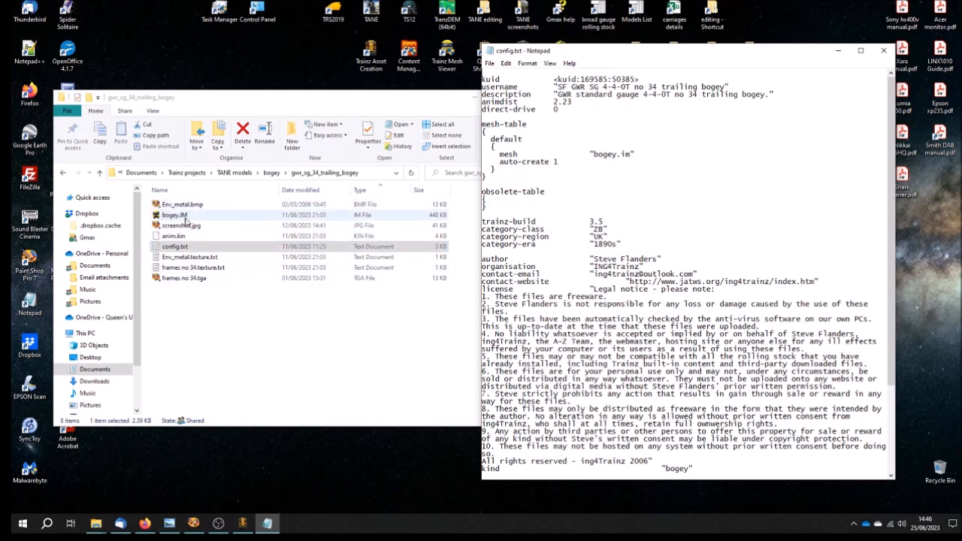
# Examine the mesh, screenshot, animation, config and texture files in the gwr_sg_34_trailing_bogey folder, finally selecting all of them
pyautogui.click(199, 218)
pyautogui.click(199, 218)
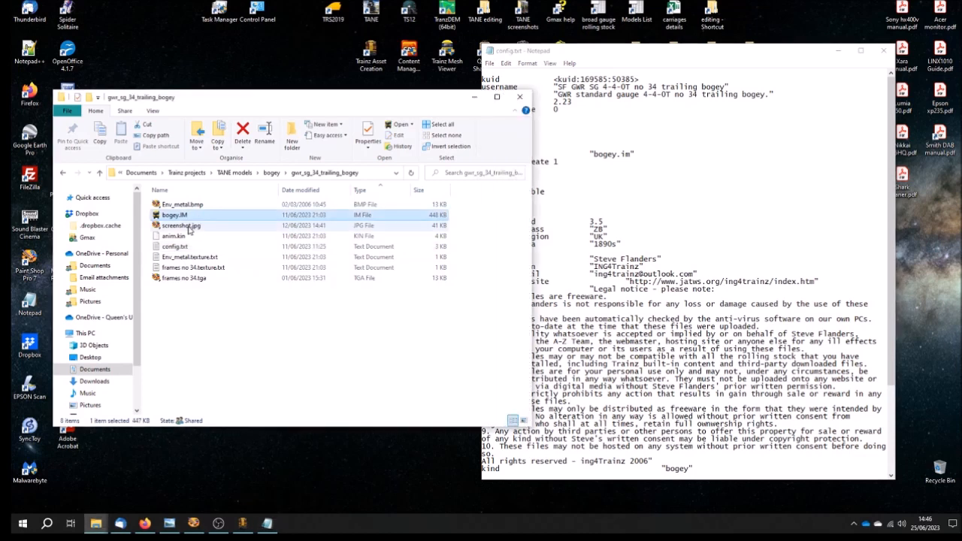
pyautogui.click(189, 228)
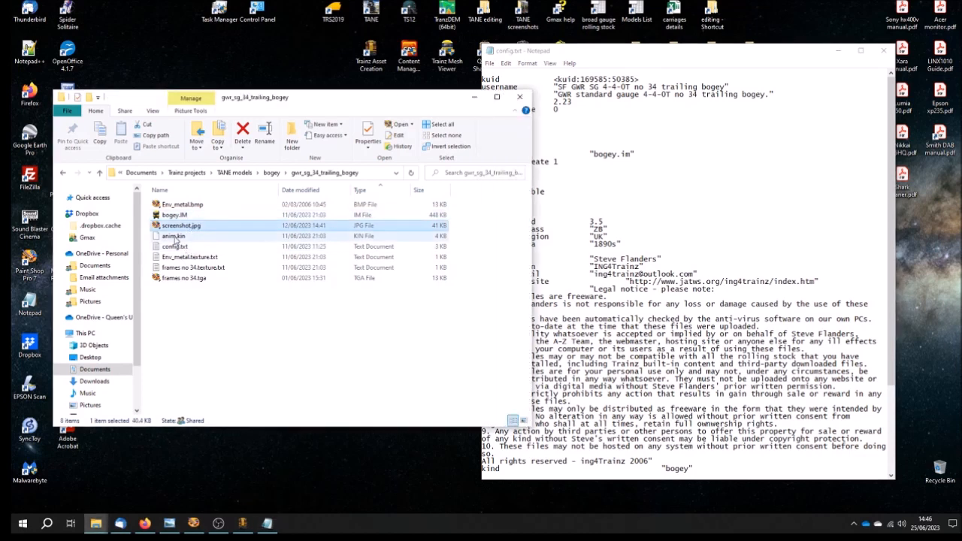
pyautogui.click(175, 238)
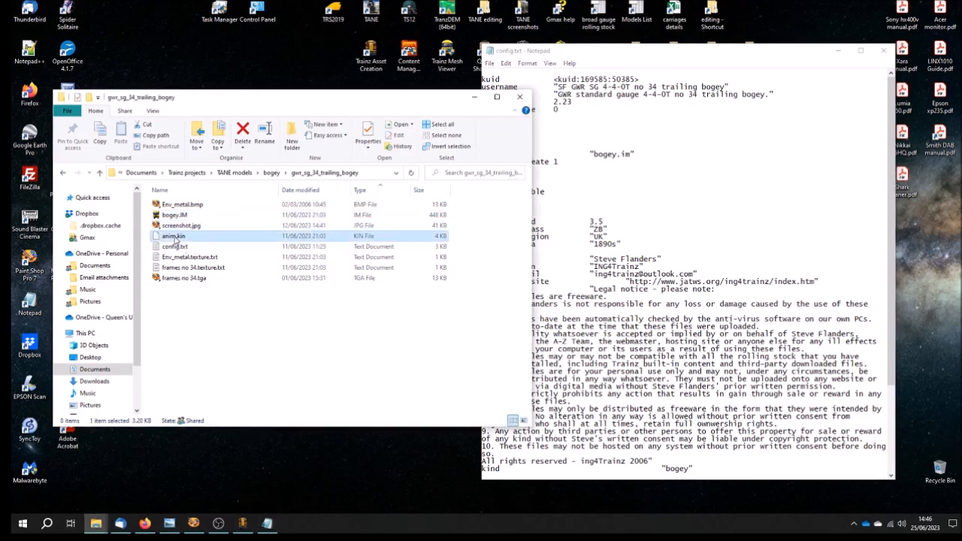
pyautogui.click(179, 249)
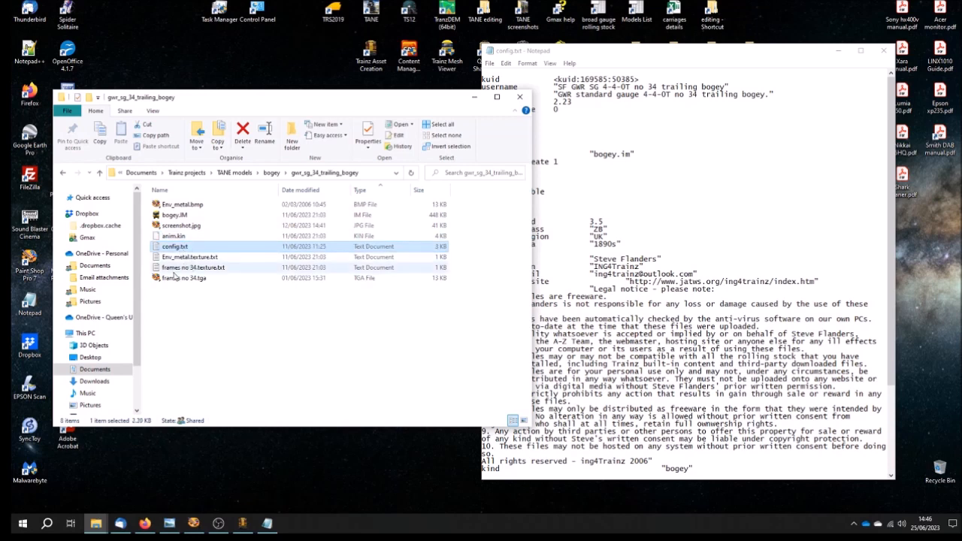
pyautogui.click(211, 270)
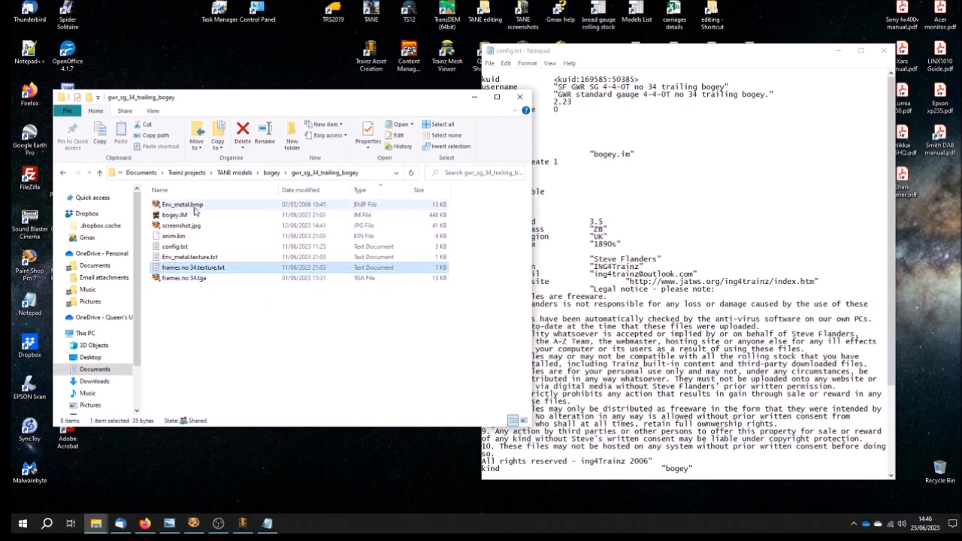
pyautogui.click(183, 258)
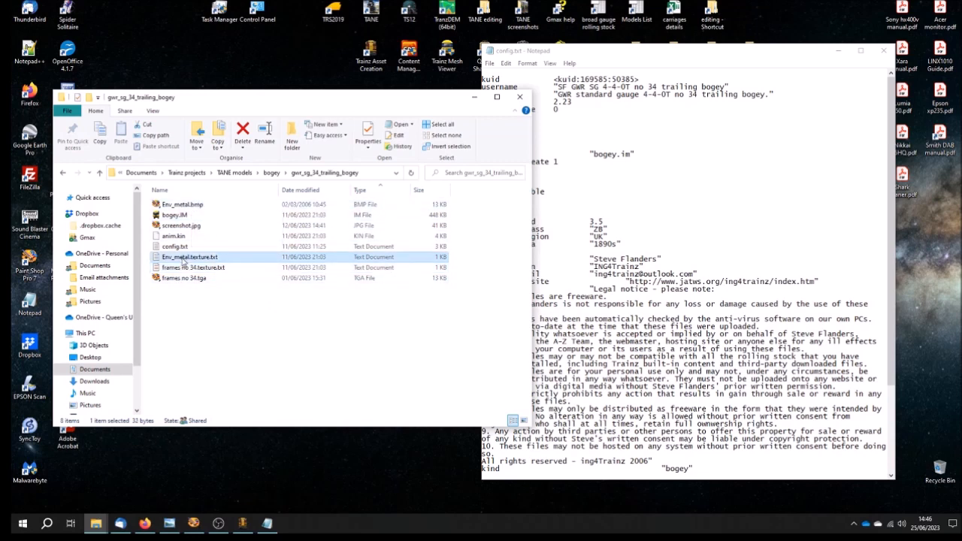
pyautogui.click(270, 316)
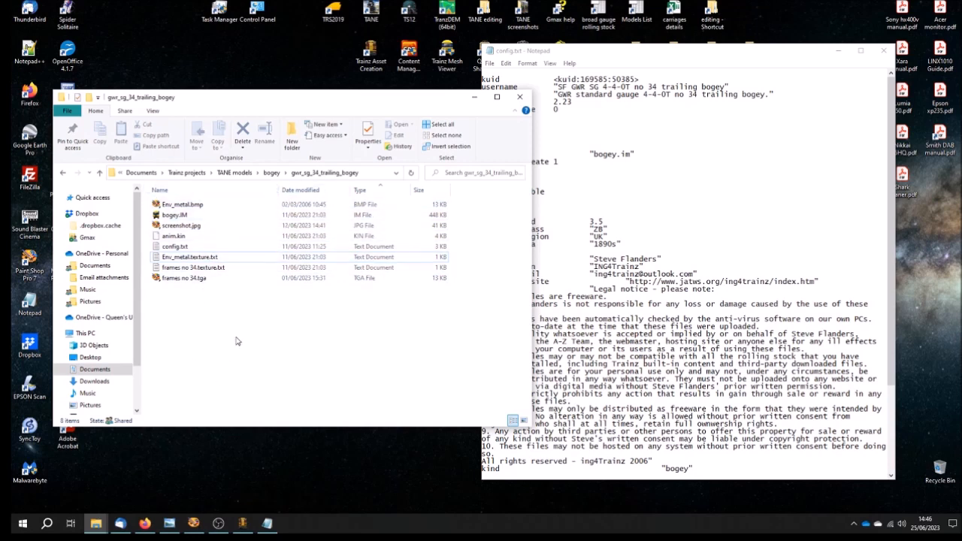
pyautogui.moveTo(256, 313); pyautogui.dragTo(170, 199)
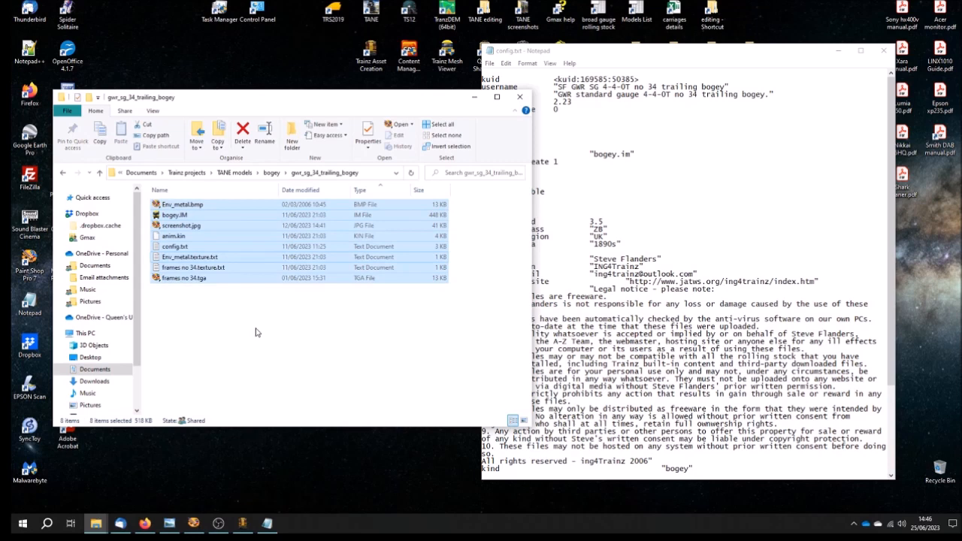
# Return to the bogey folder and create a new folder in it named gswr_no_93_trailing_bogey
pyautogui.click(272, 173)
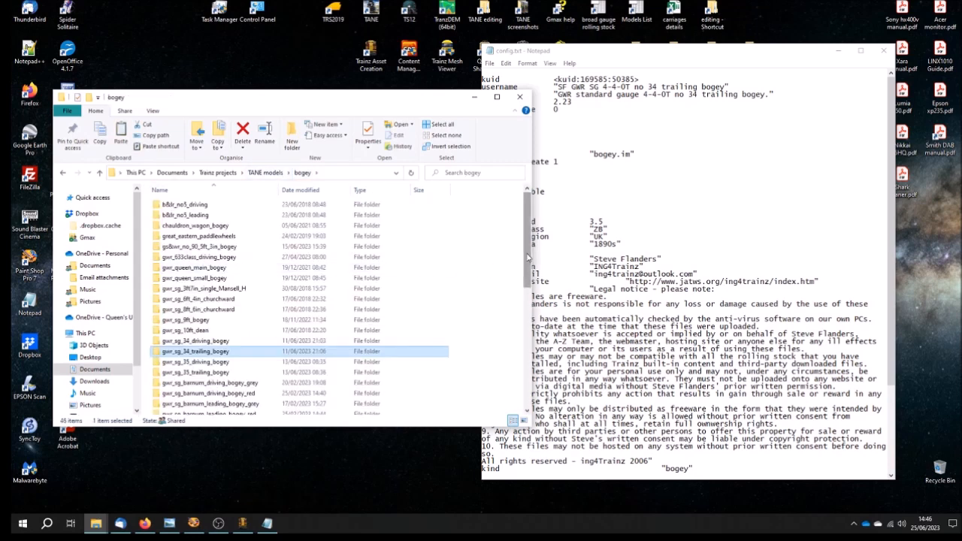
pyautogui.moveTo(528, 257)
pyautogui.mouseDown()
pyautogui.moveTo(528, 266)
pyautogui.moveTo(530, 249)
pyautogui.mouseUp()
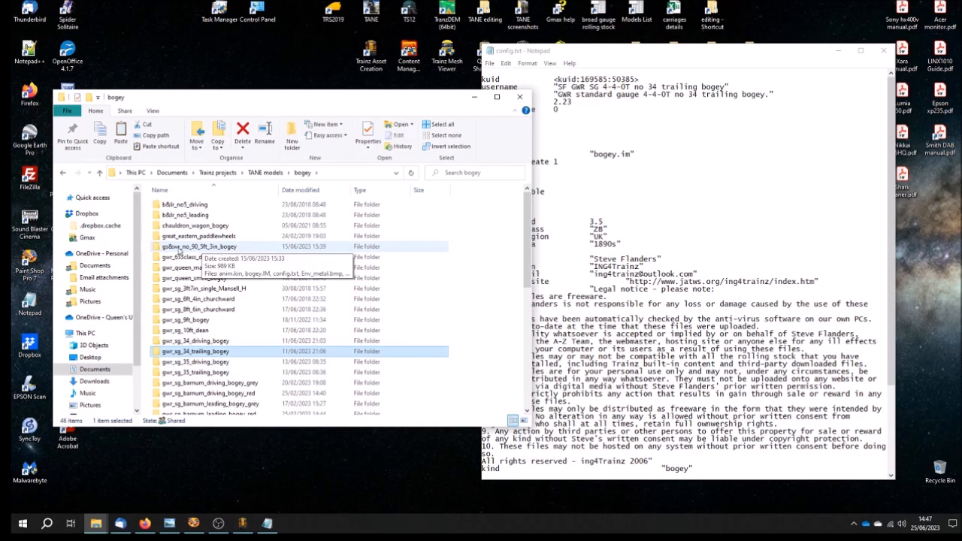
pyautogui.rightClick(489, 249)
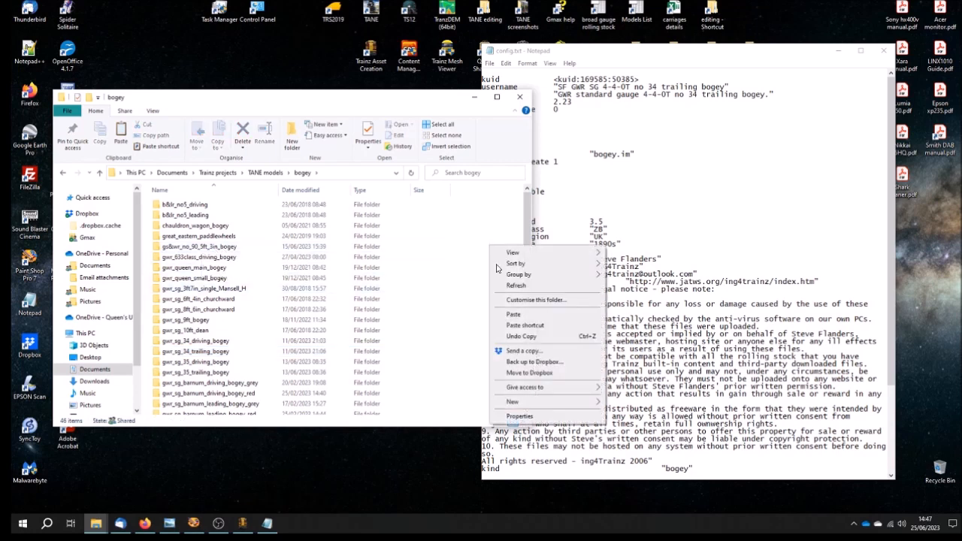
pyautogui.moveTo(567, 403)
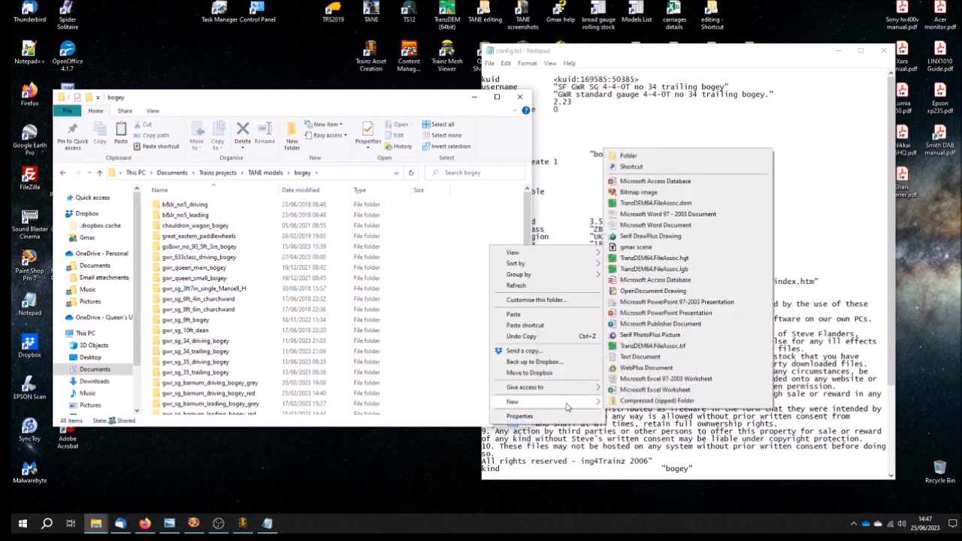
pyautogui.click(626, 155)
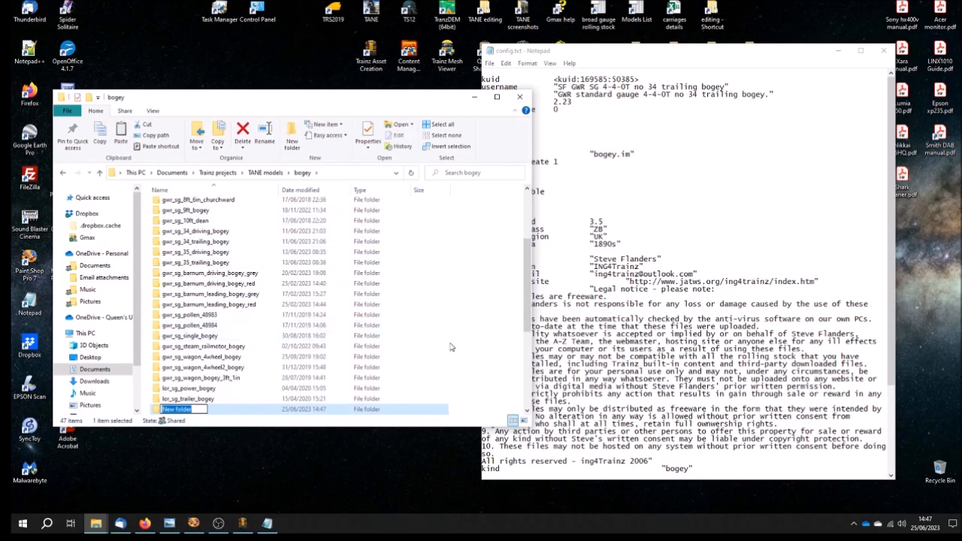
pyautogui.write('gwr_no_93_trailing b')
pyautogui.press('BackSpace')
pyautogui.press('BackSpace')
pyautogui.press('BackSpace')
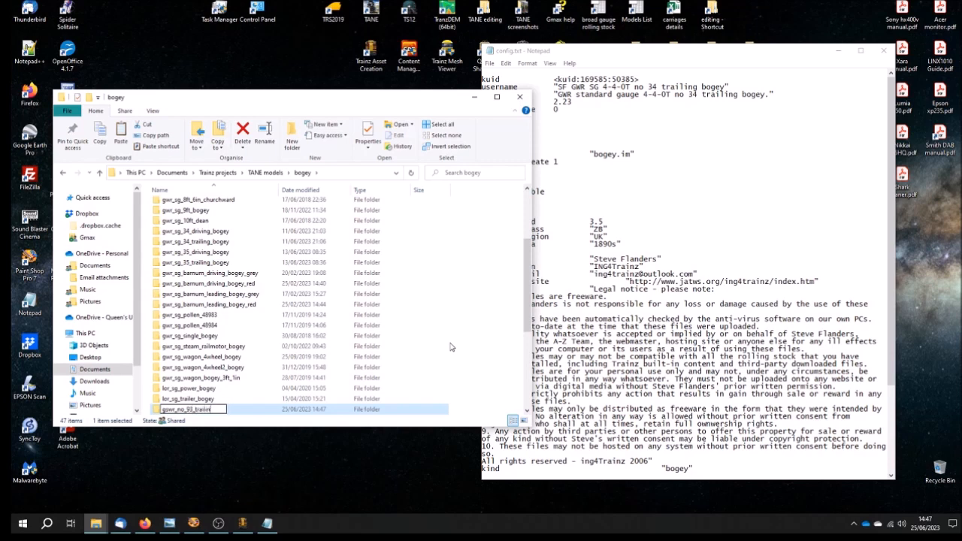
pyautogui.write('g_bogey')
pyautogui.press('Return')
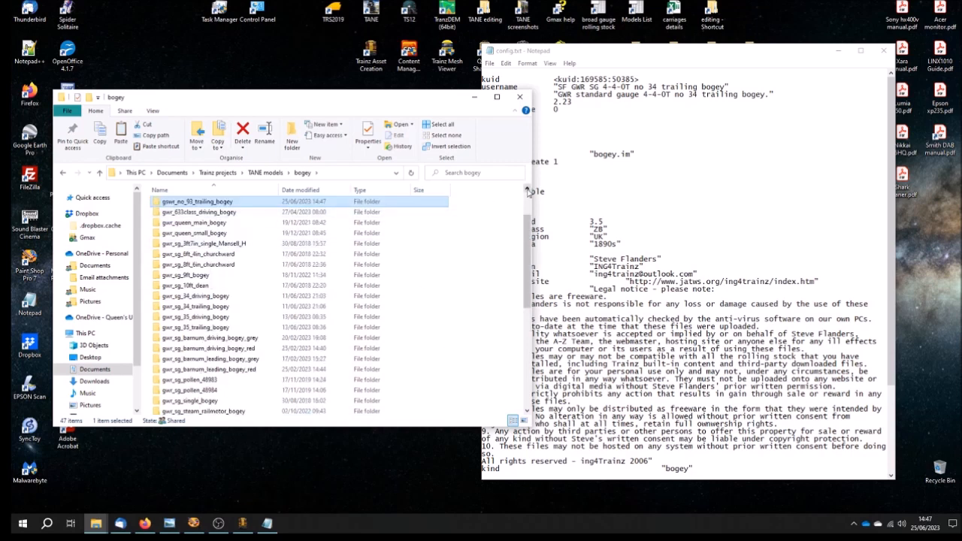
# Rename the new no 93 trailing bogey folder as gs&wr_no_93_trailing_bogey
pyautogui.click(527, 190)
pyautogui.click(527, 190)
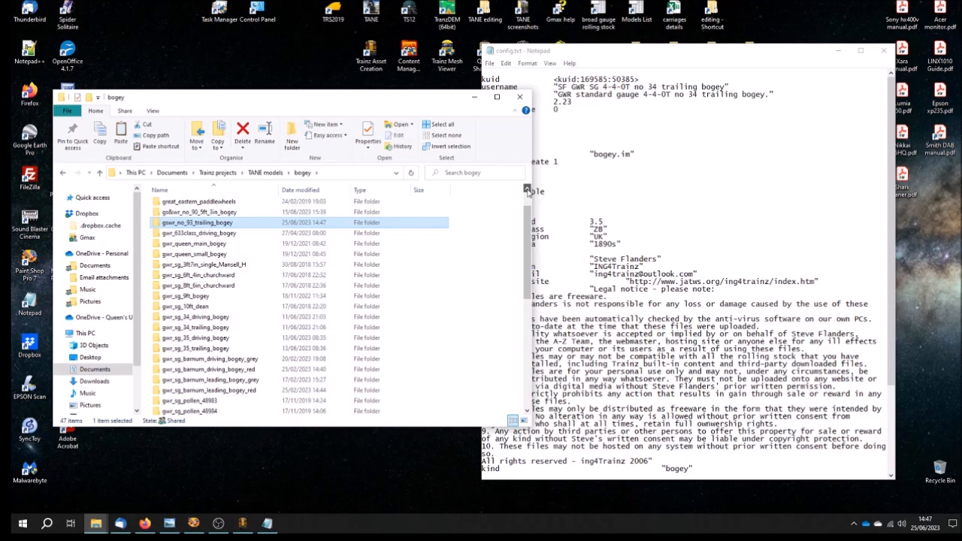
pyautogui.click(171, 225)
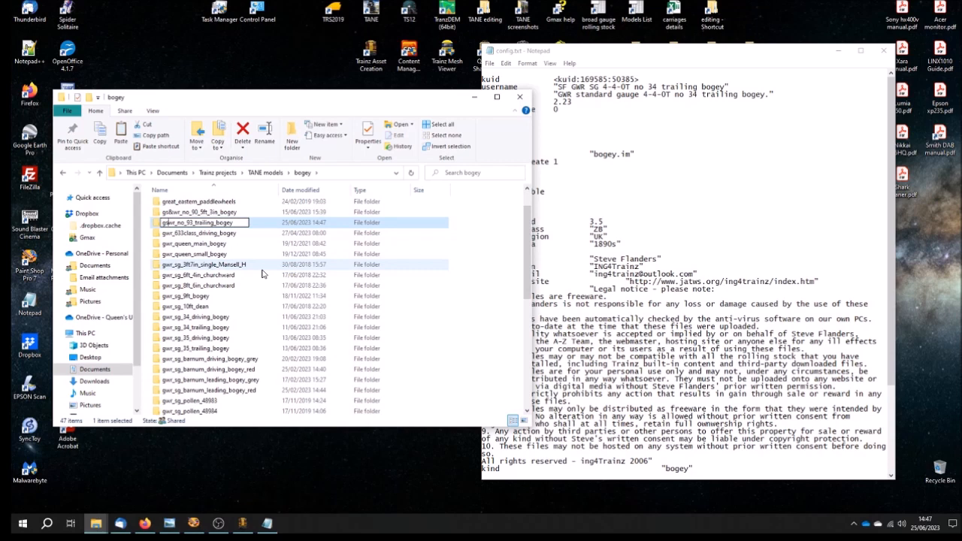
pyautogui.write('&')
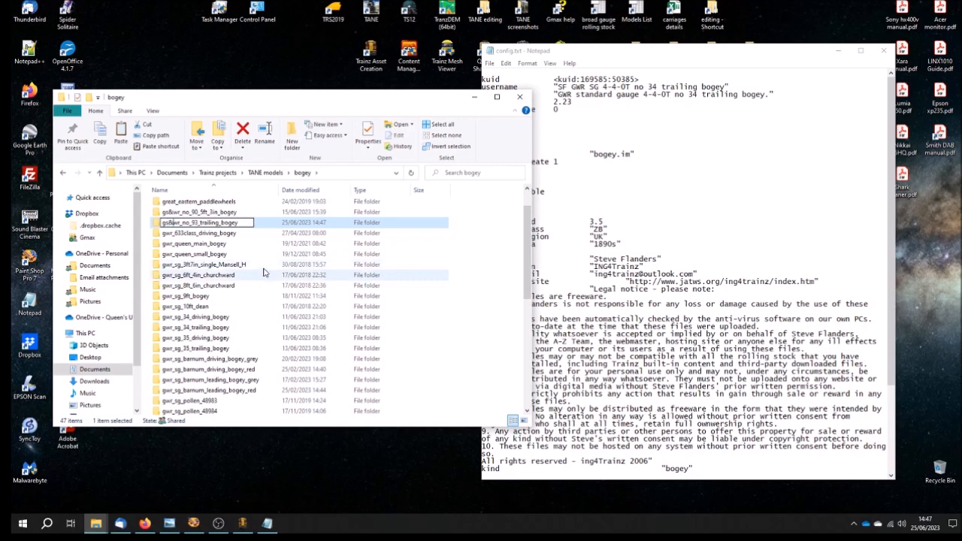
pyautogui.press('Return')
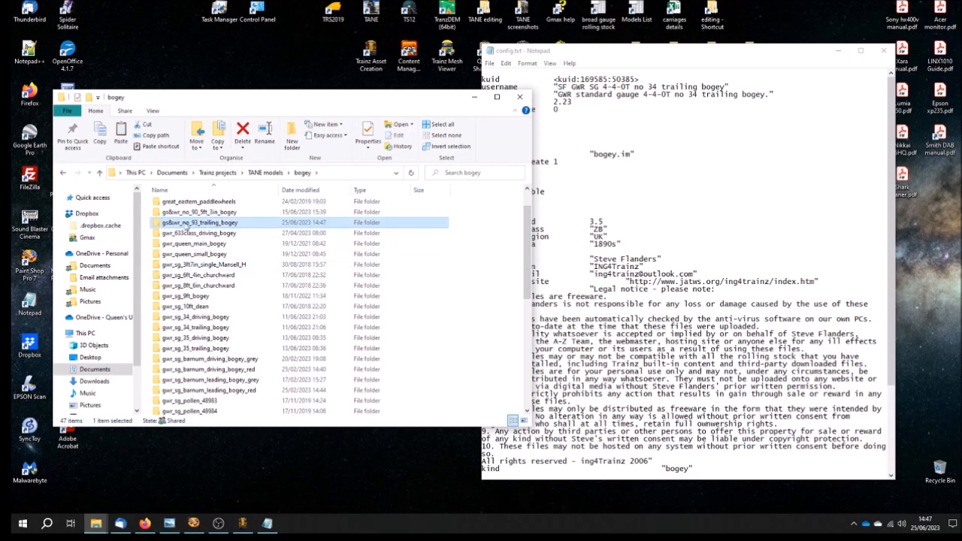
# Open the gs&wr_no_93_trailing_bogey folder and paste the copied no 34 trailing bogey files into it
pyautogui.doubleClick(170, 225)
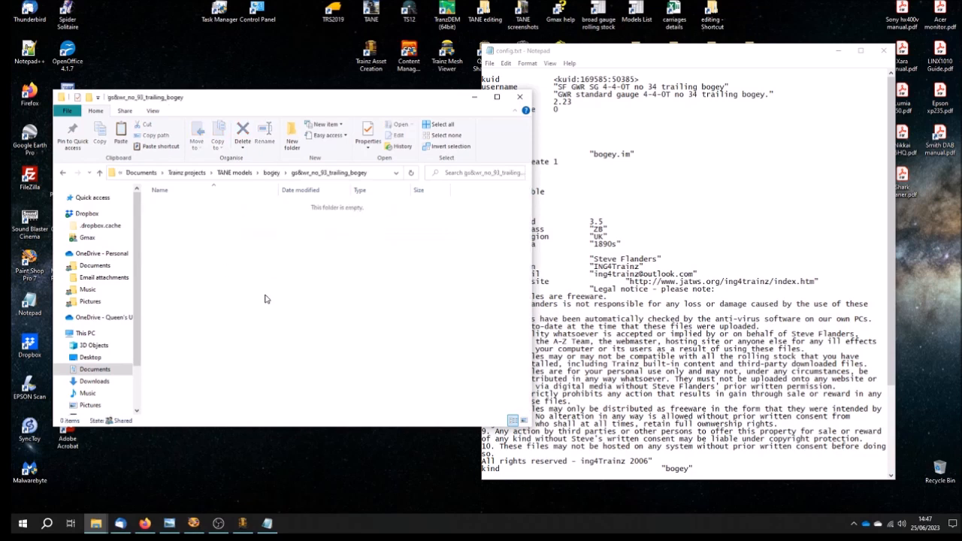
pyautogui.hotkey('ctrl', 'v')
pyautogui.click(217, 316)
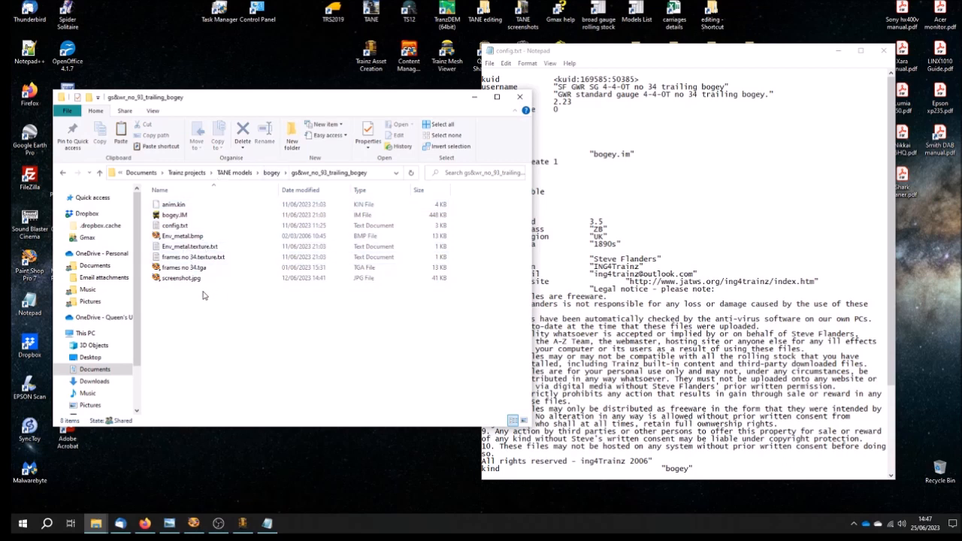
# Delete Env_metal.bmp, Env_metal.texture.txt, frames no 34.texture.txt and frames no 34.tga from the new folder
pyautogui.click(180, 268)
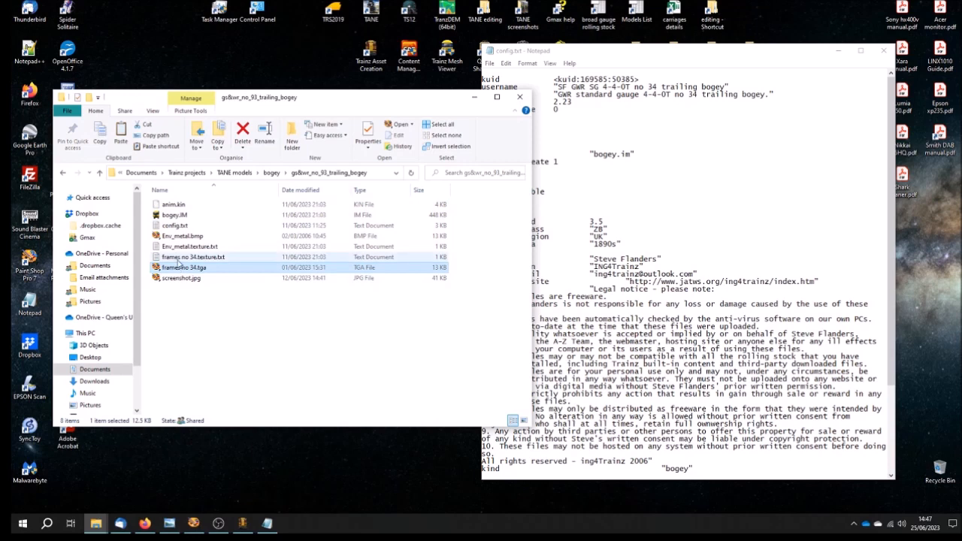
pyautogui.keyDown('shift'); pyautogui.click(181, 238); pyautogui.keyUp('shift')
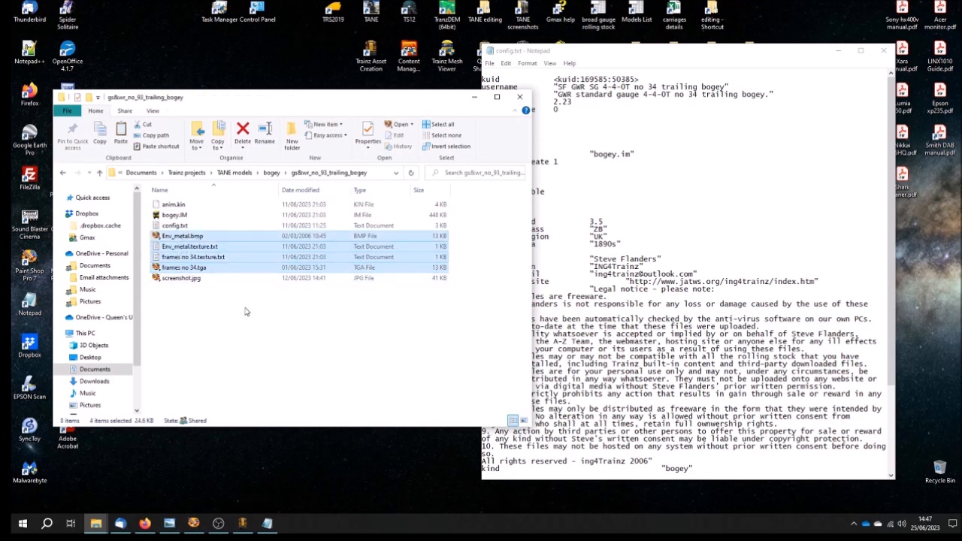
pyautogui.press('Delete')
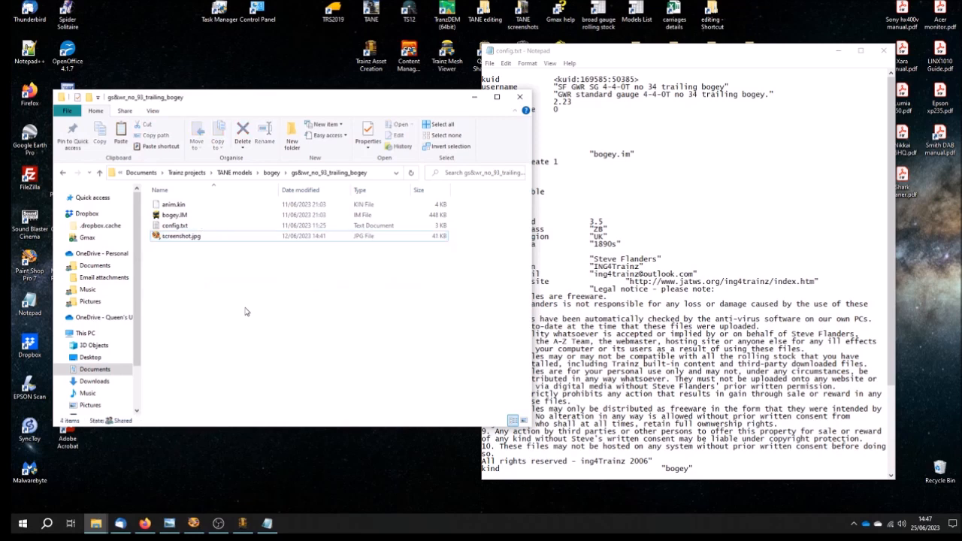
# View the copied screenshot.jpg in Paint Shop Pro and close the program again
pyautogui.click(207, 238)
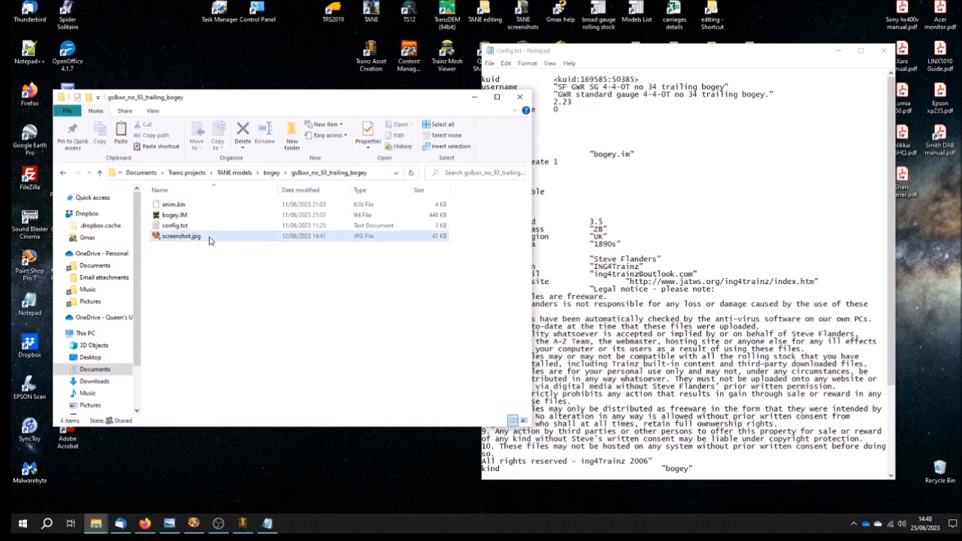
pyautogui.doubleClick(209, 237)
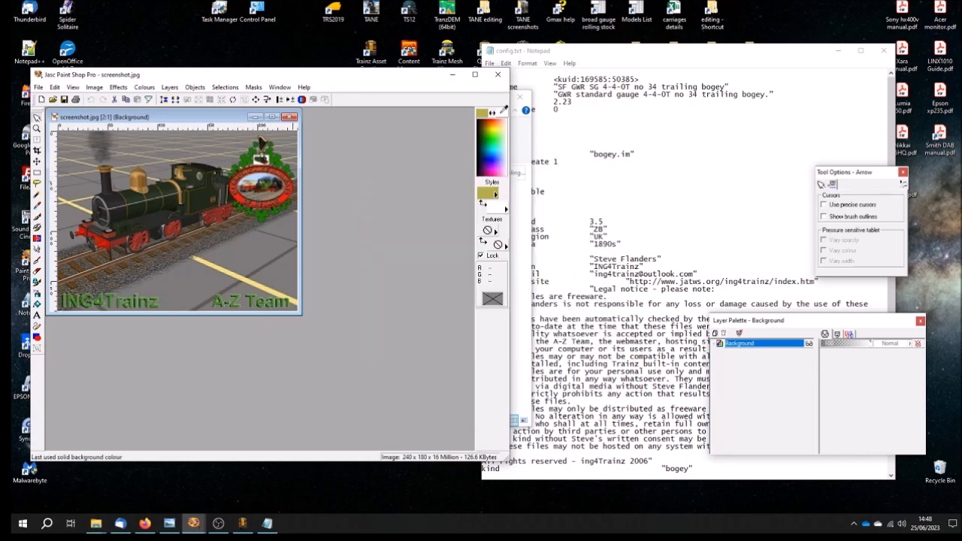
pyautogui.click(498, 75)
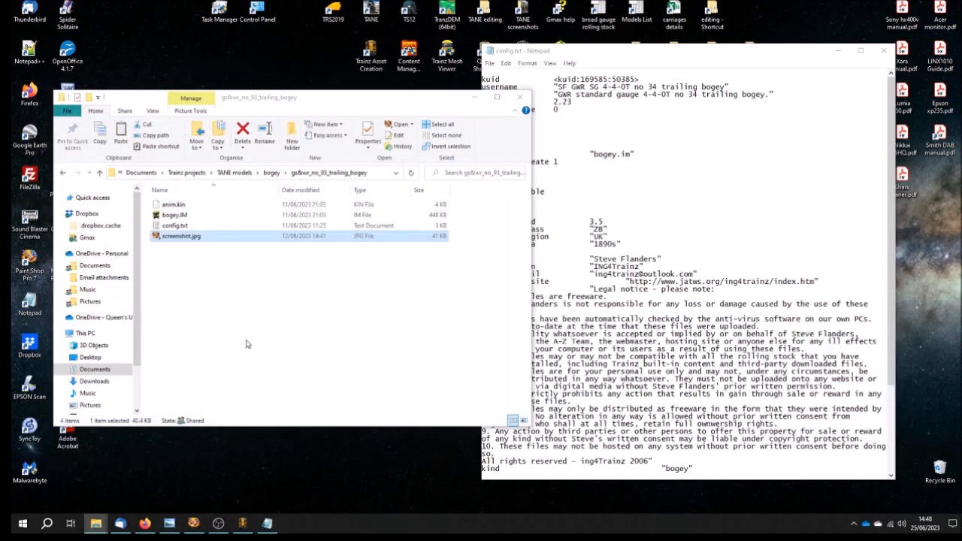
pyautogui.click(241, 307)
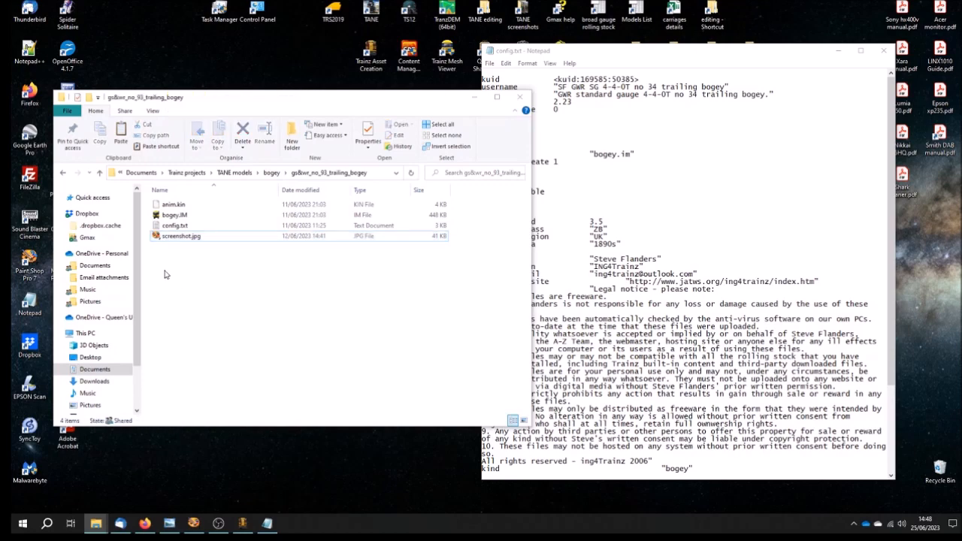
# Close the original config.txt, open the copy in the new folder and check its trainz-build line
pyautogui.click(883, 51)
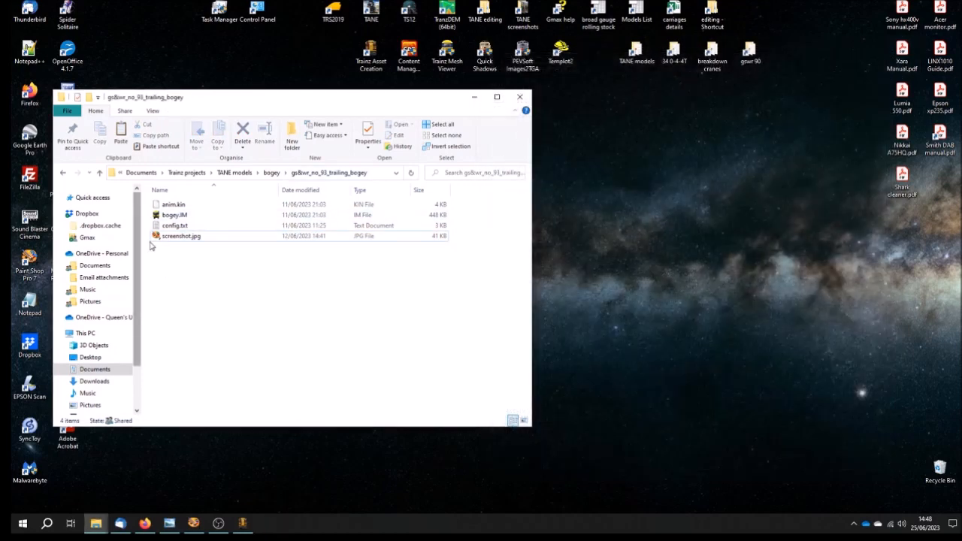
pyautogui.doubleClick(175, 226)
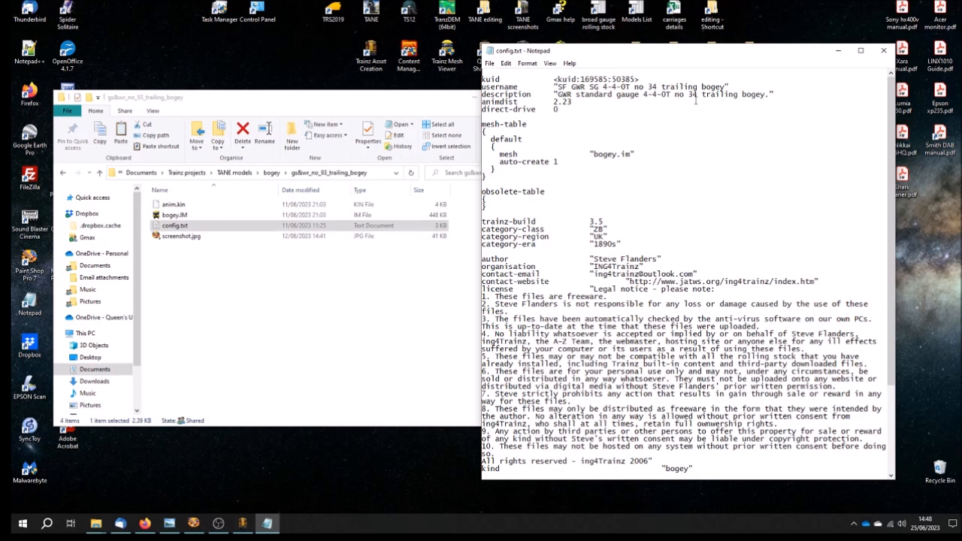
pyautogui.moveTo(604, 222); pyautogui.dragTo(480, 222)
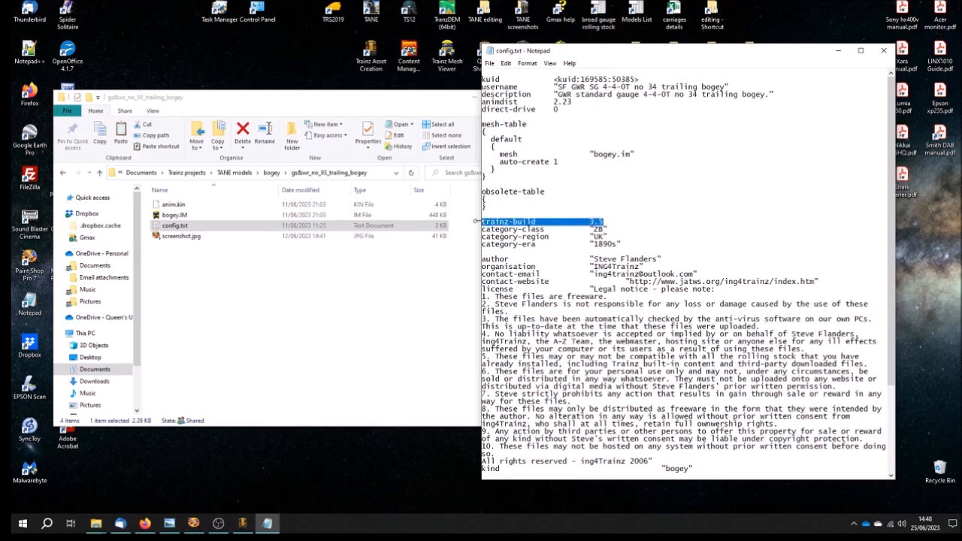
# Change the kuid to <kuid:169585:50388> and the username to "SF GS&WR no 92 trailing bogey"
pyautogui.click(509, 79)
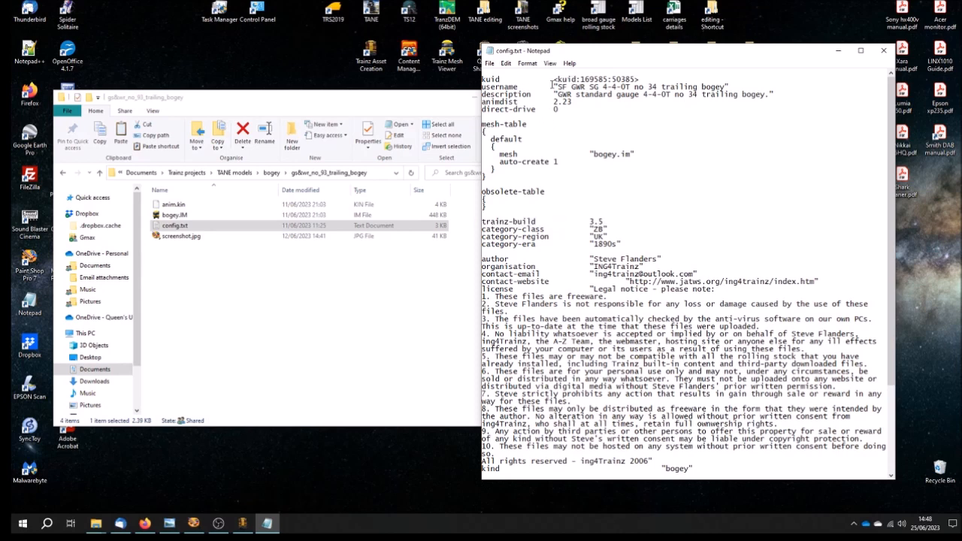
pyautogui.moveTo(630, 79); pyautogui.dragTo(636, 80)
pyautogui.write('8')
pyautogui.write('S')
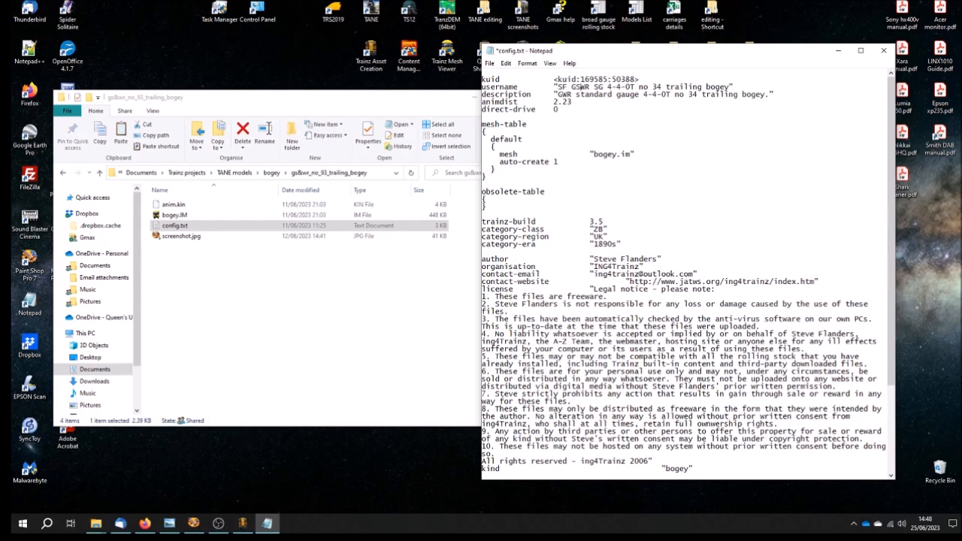
pyautogui.write('&')
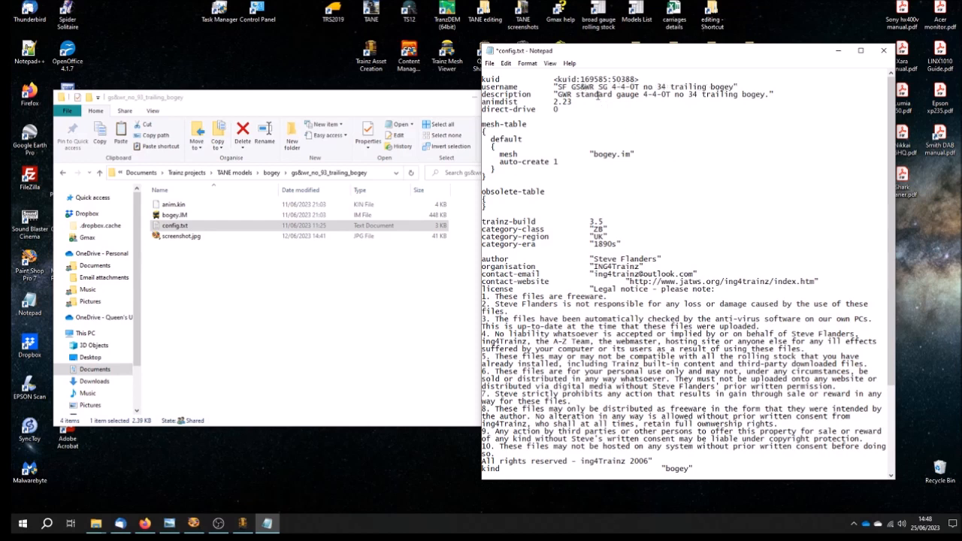
pyautogui.moveTo(599, 87); pyautogui.dragTo(666, 87)
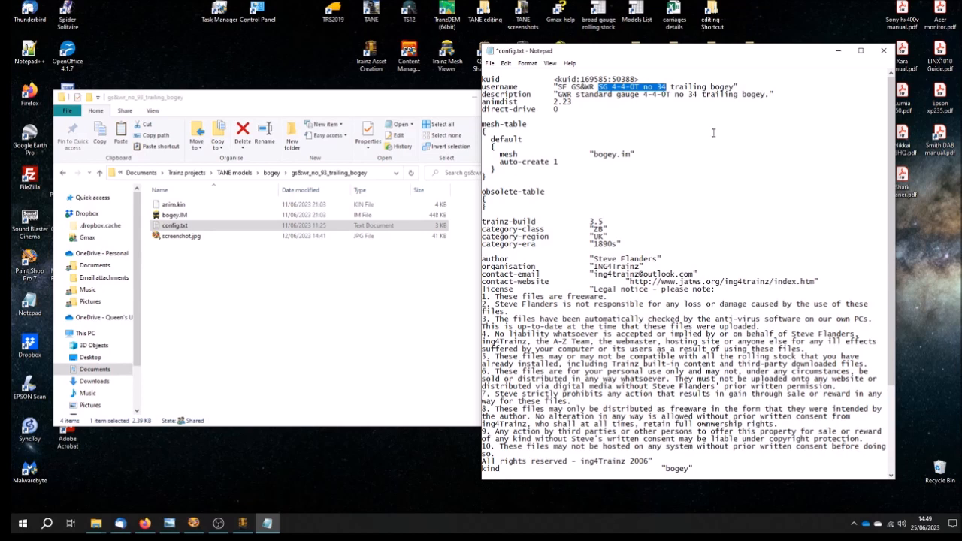
pyautogui.write('no 92')
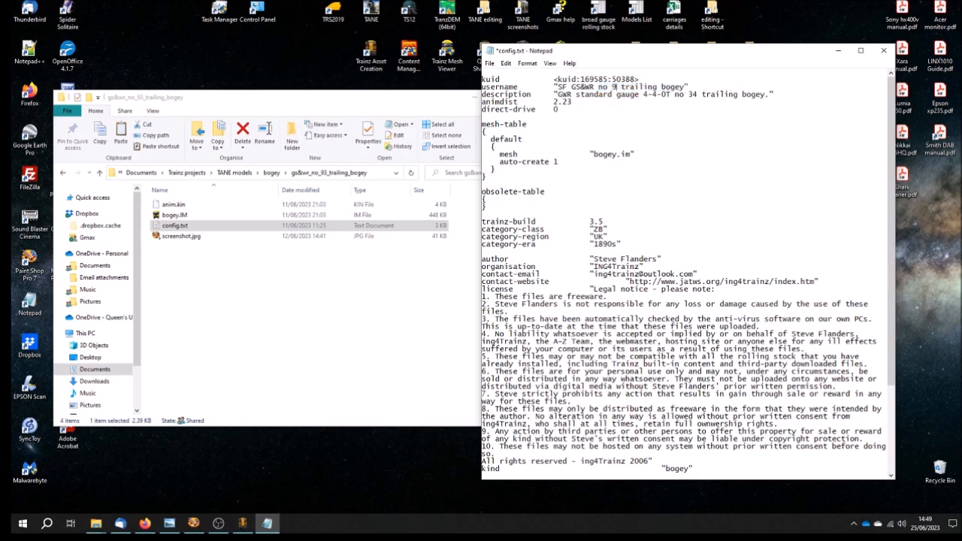
# Change the description to "GS&WR Irish standard gauge no 92 with cariage section trailing bogey."
pyautogui.click(562, 95)
pyautogui.write('S&')
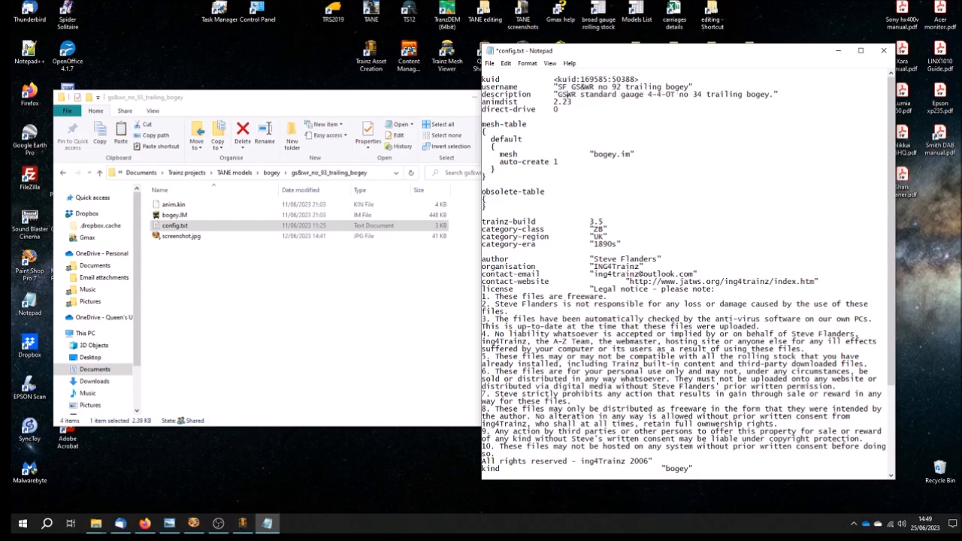
pyautogui.write('&')
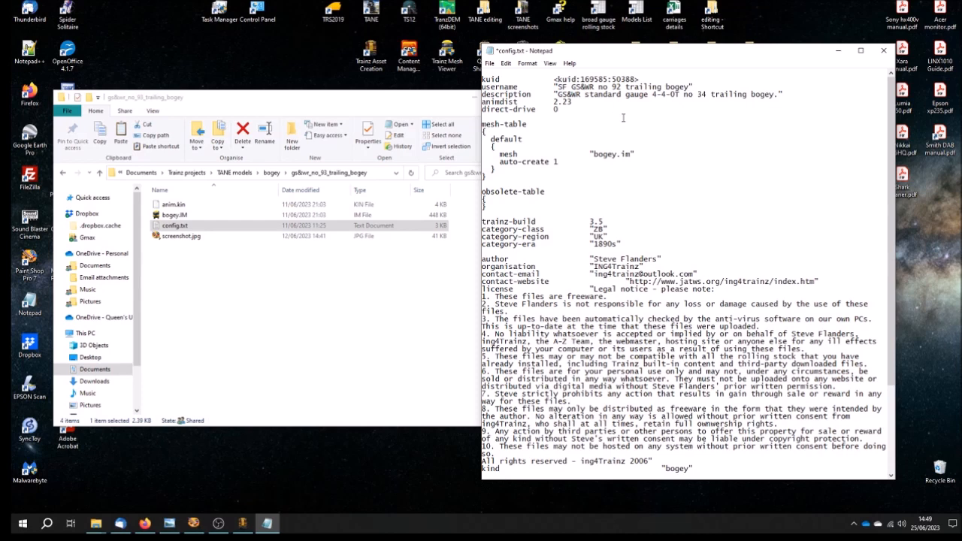
pyautogui.write('Irish')
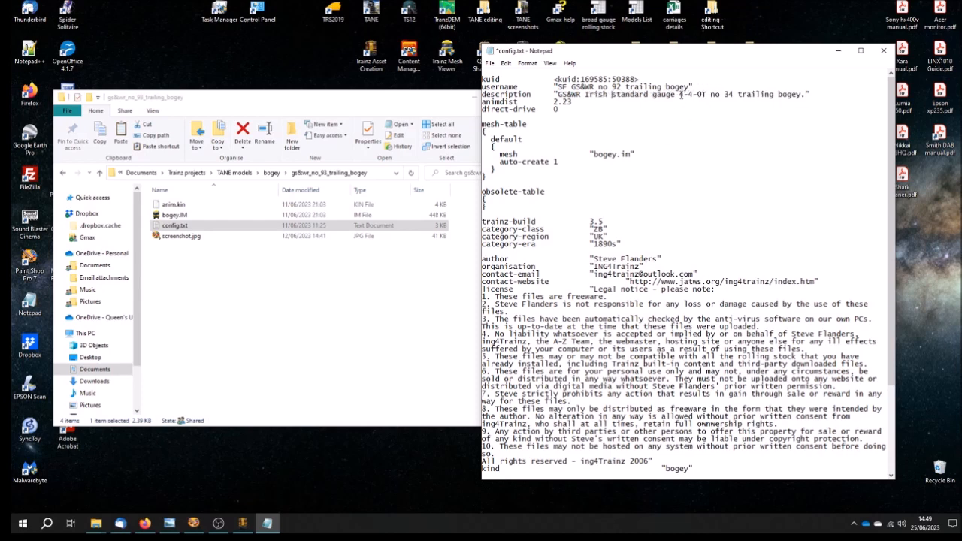
pyautogui.moveTo(680, 94); pyautogui.dragTo(710, 95)
pyautogui.press('Delete')
pyautogui.press('Right')
pyautogui.press('Right')
pyautogui.press('Right')
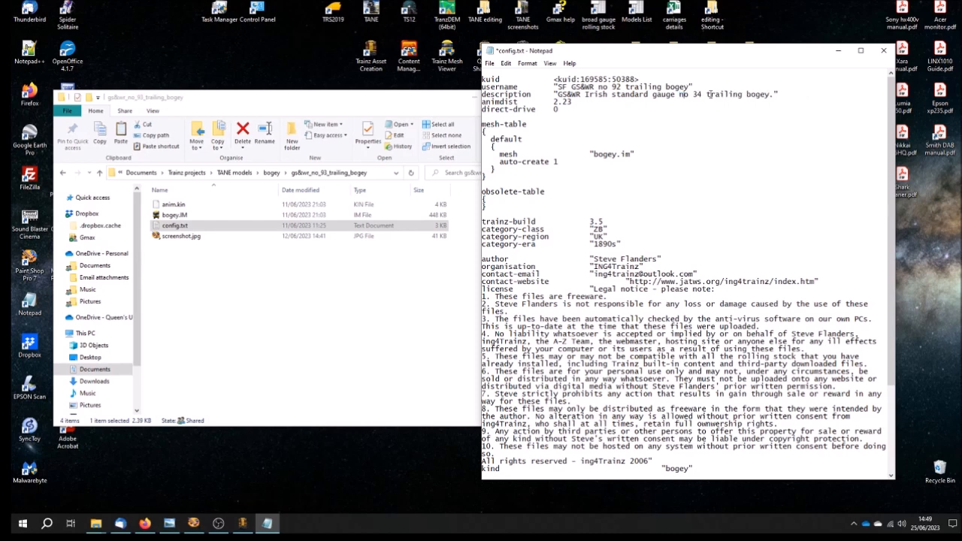
pyautogui.press('Delete')
pyautogui.press('Delete')
pyautogui.write('9')
pyautogui.write('2 with c')
pyautogui.write('ariage secti')
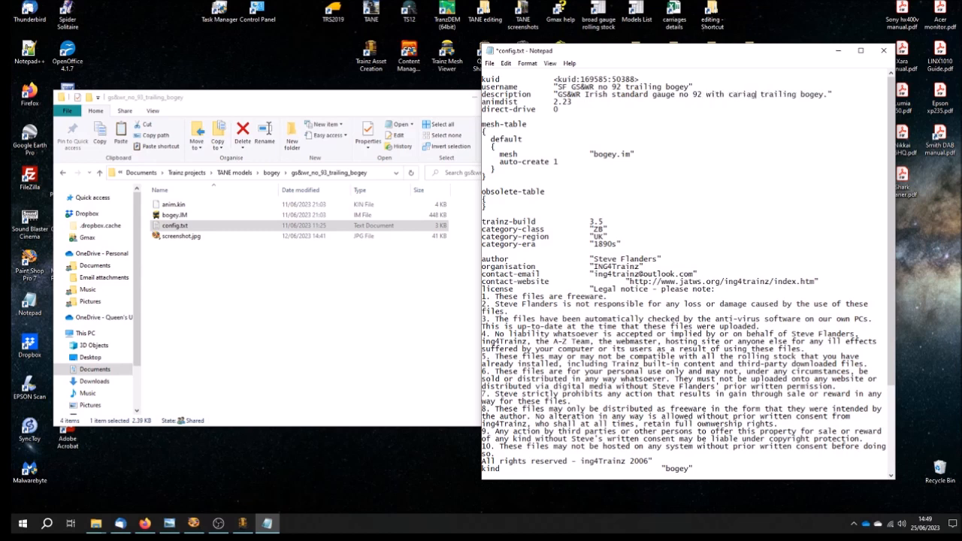
pyautogui.write('on')
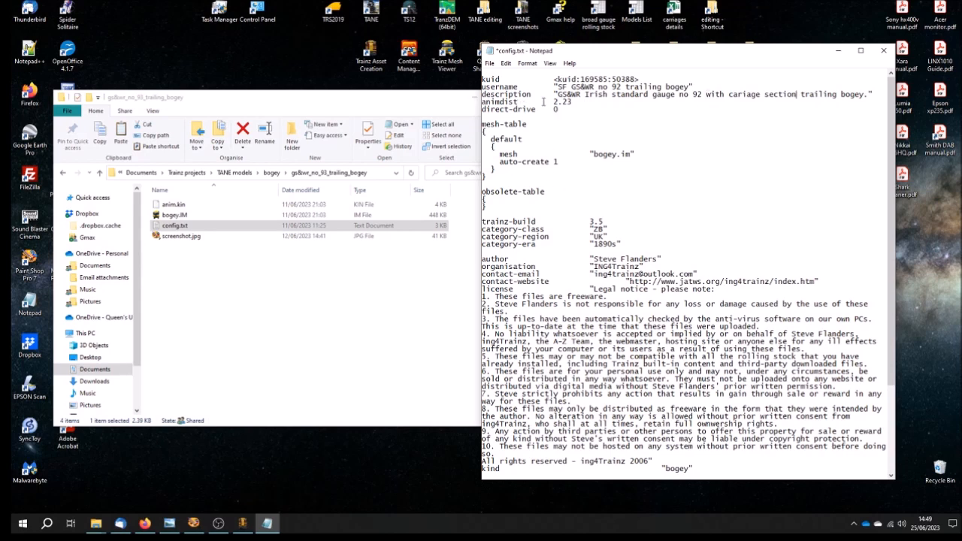
# Set the animdist value to 3.21 and move the Notepad window so it partly overlaps the file list
pyautogui.moveTo(552, 101); pyautogui.dragTo(573, 101)
pyautogui.write('3.21')
pyautogui.moveTo(682, 57); pyautogui.dragTo(606, 68)
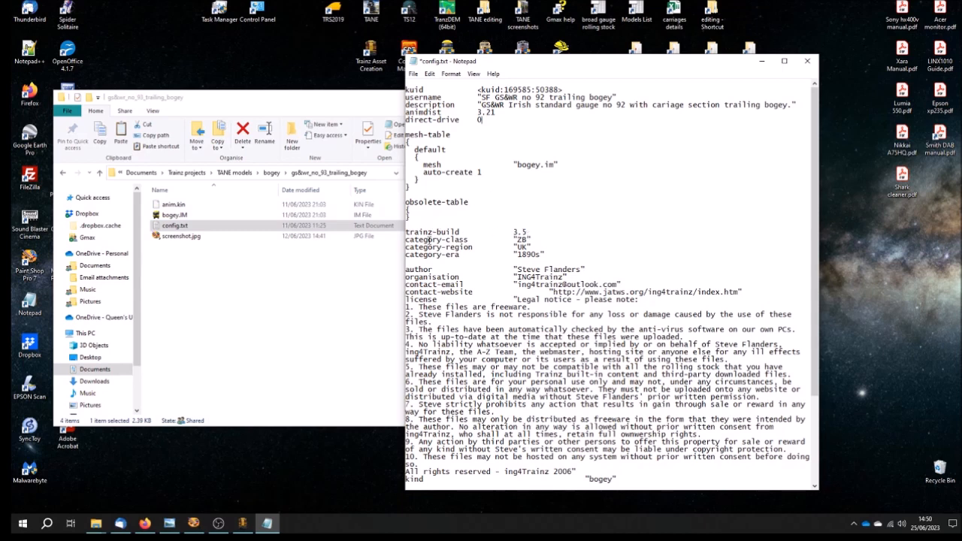
# Change the category-region value in config.txt to "IE"
pyautogui.moveTo(517, 246); pyautogui.dragTo(528, 246)
pyautogui.write('IE')
# Review the rest of config.txt, from the licence text to the thumbnails and kuid-table, and highlight the trainz-build line
pyautogui.scroll(-1, 529, 254)
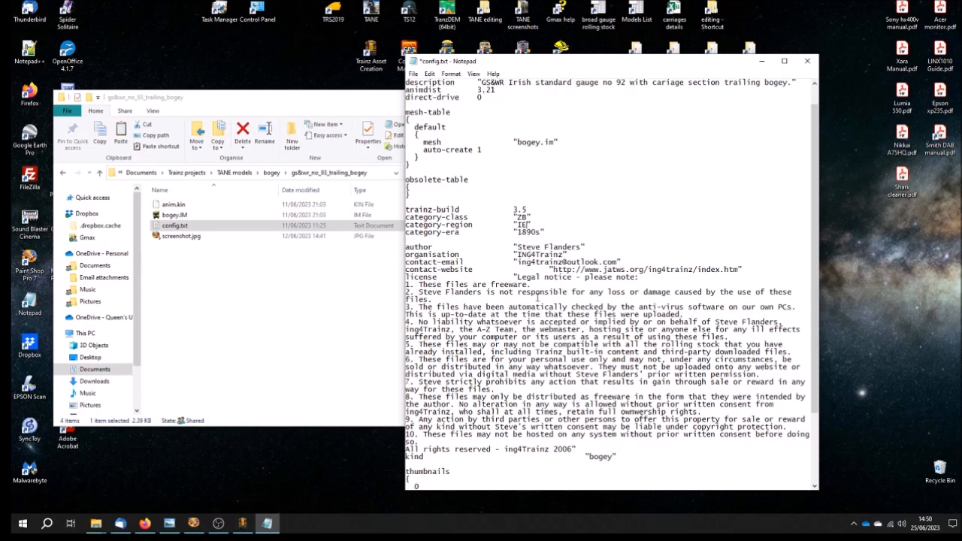
pyautogui.scroll(-1, 537, 297)
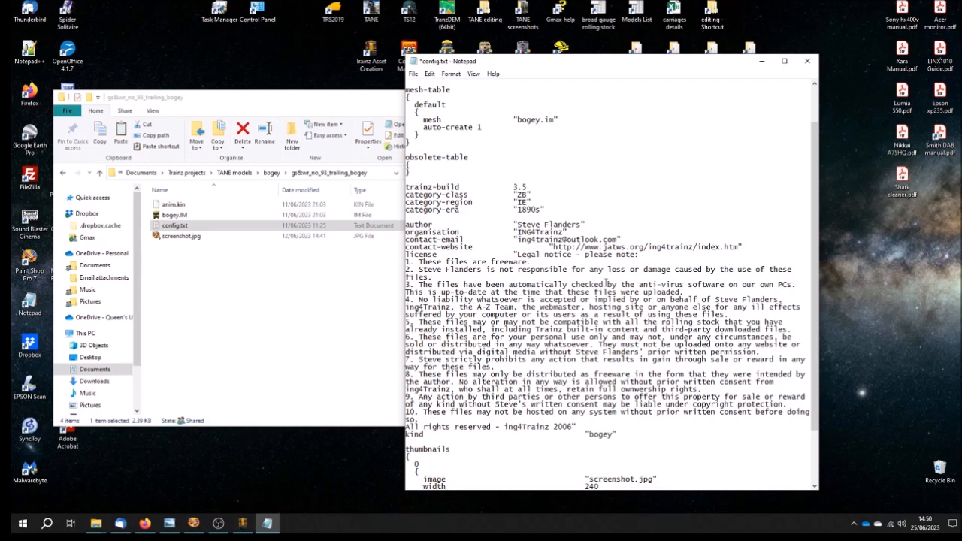
pyautogui.scroll(-3, 606, 283)
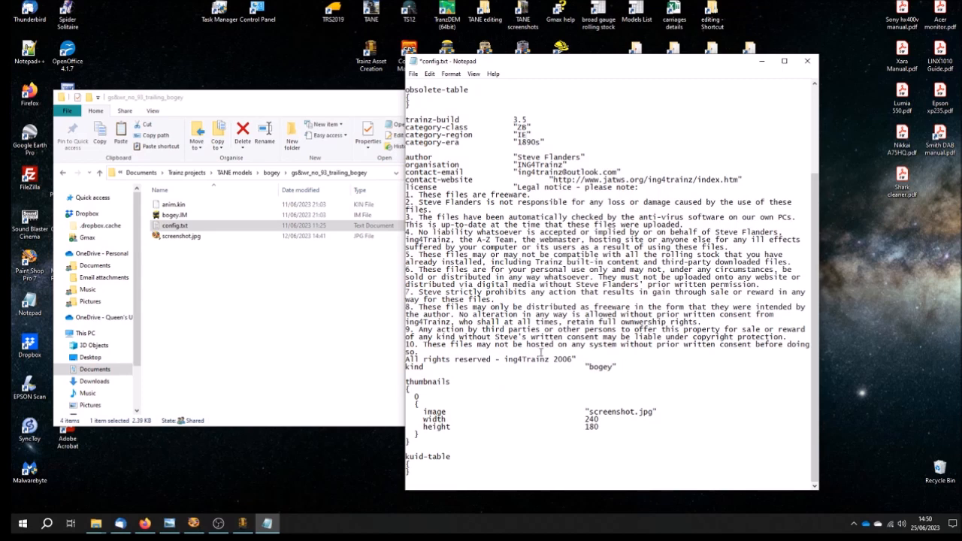
pyautogui.scroll(2, 589, 328)
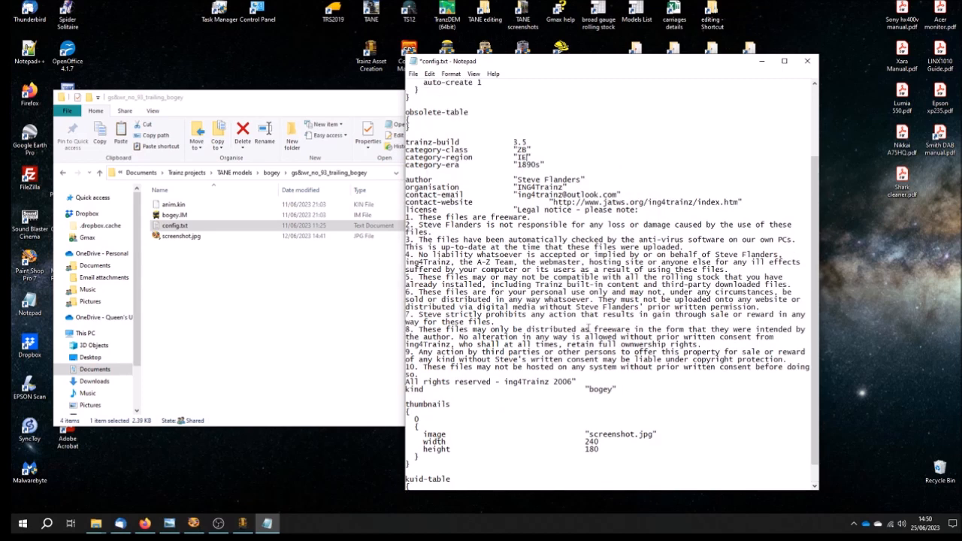
pyautogui.scroll(2, 589, 322)
pyautogui.scroll(-4, 588, 326)
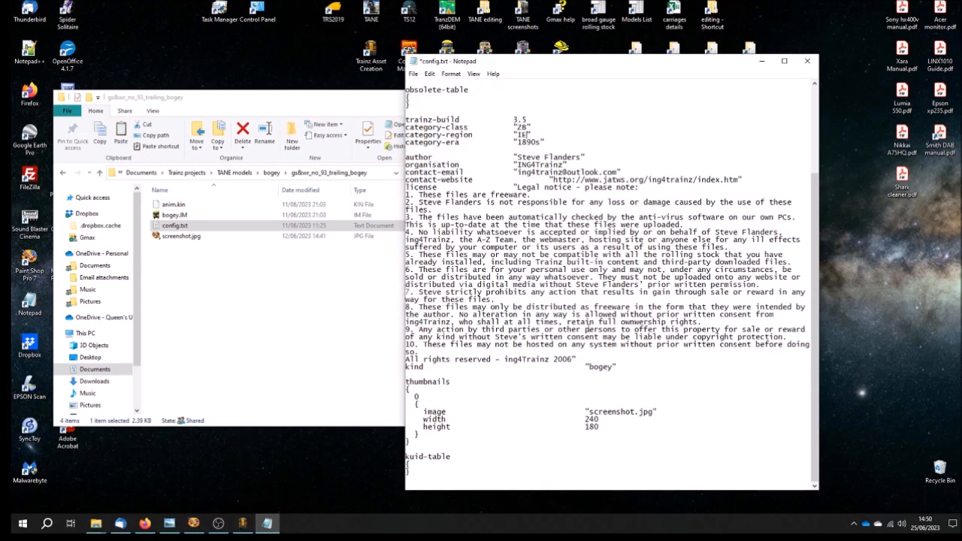
pyautogui.scroll(5, 589, 329)
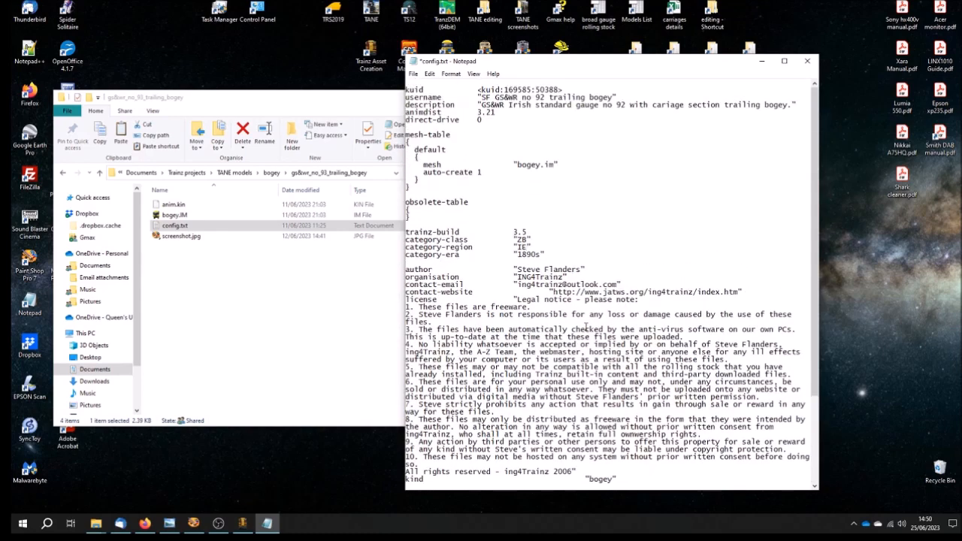
pyautogui.scroll(-5, 578, 326)
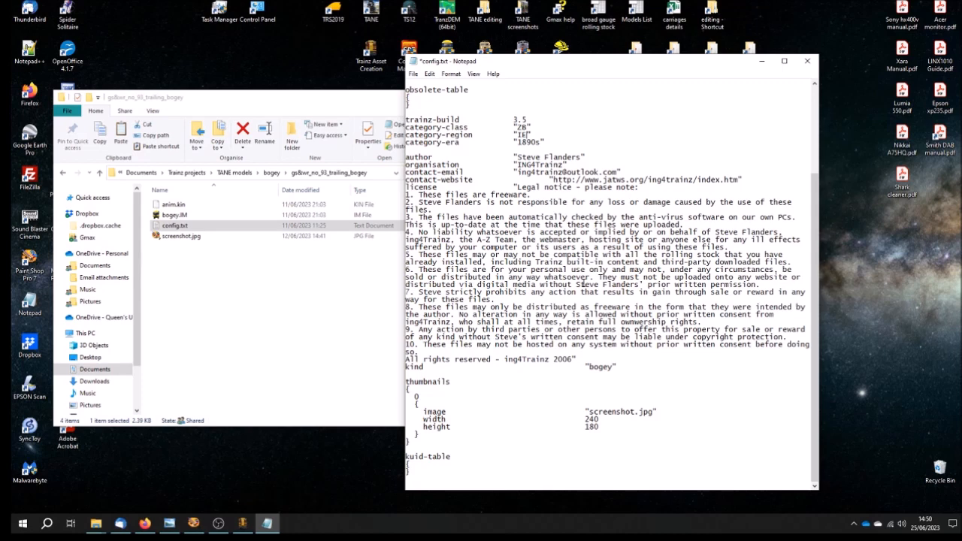
pyautogui.scroll(2, 583, 284)
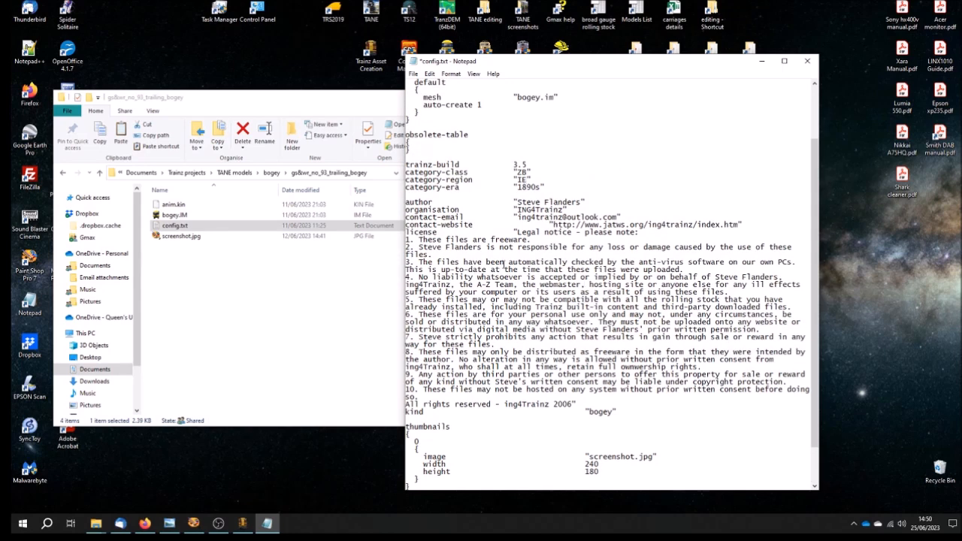
pyautogui.scroll(3, 503, 263)
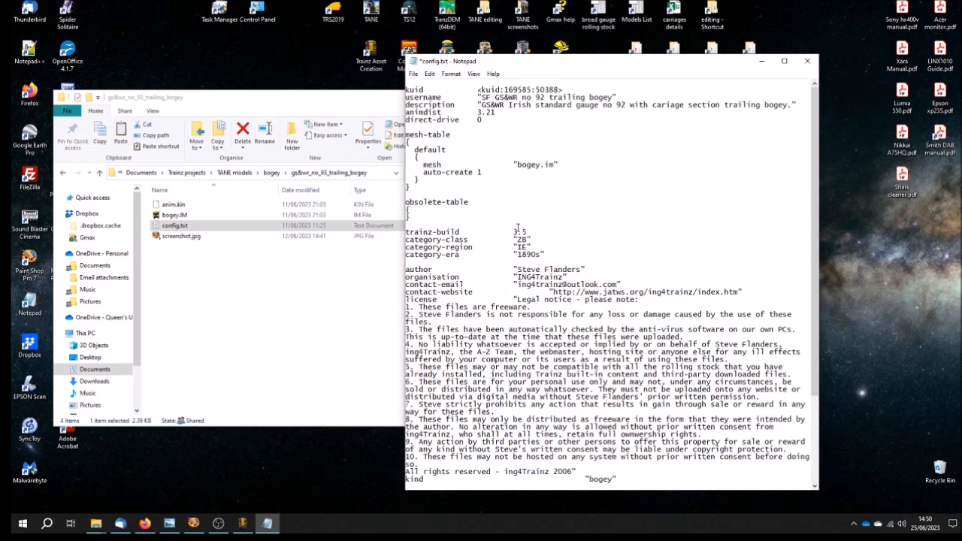
pyautogui.moveTo(535, 231); pyautogui.dragTo(404, 233)
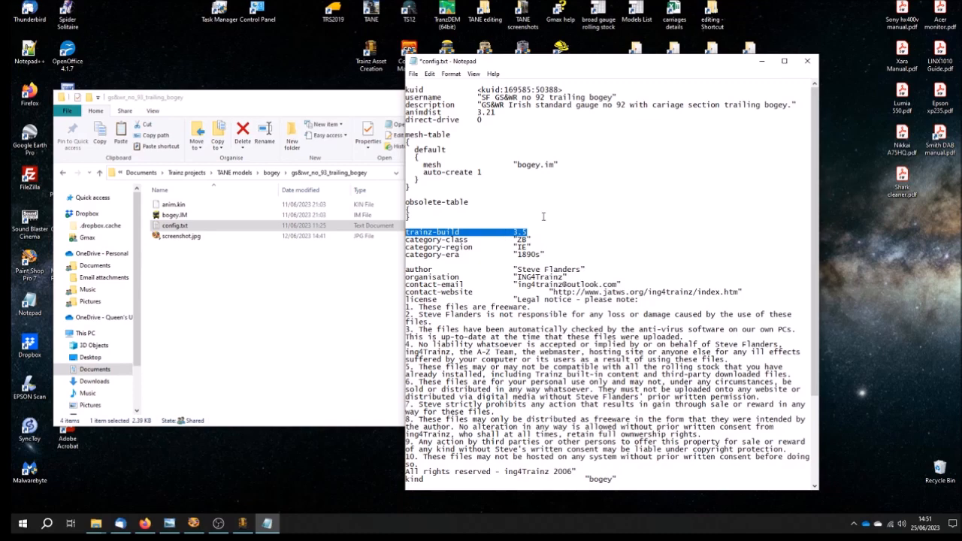
# Save the edited config.txt and close it
pyautogui.click(413, 74)
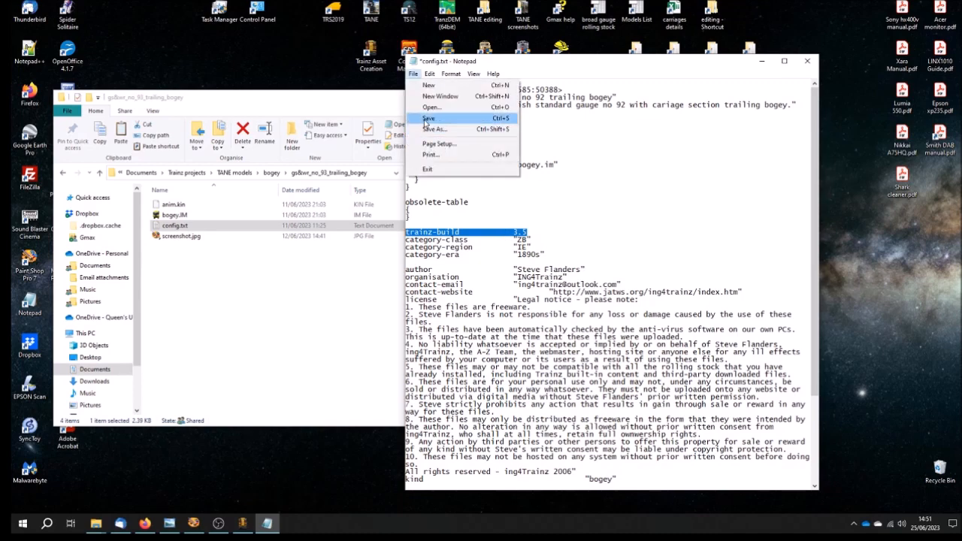
pyautogui.click(425, 118)
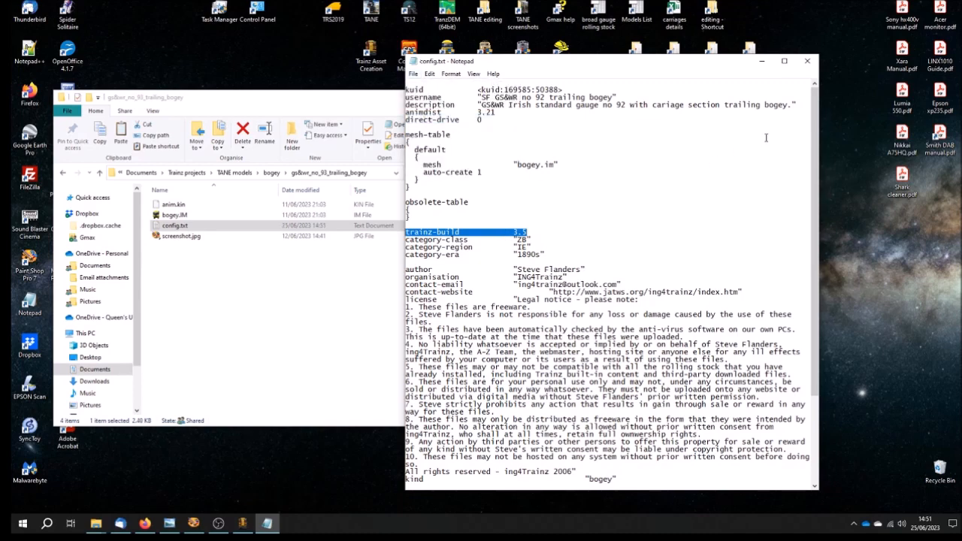
pyautogui.click(807, 61)
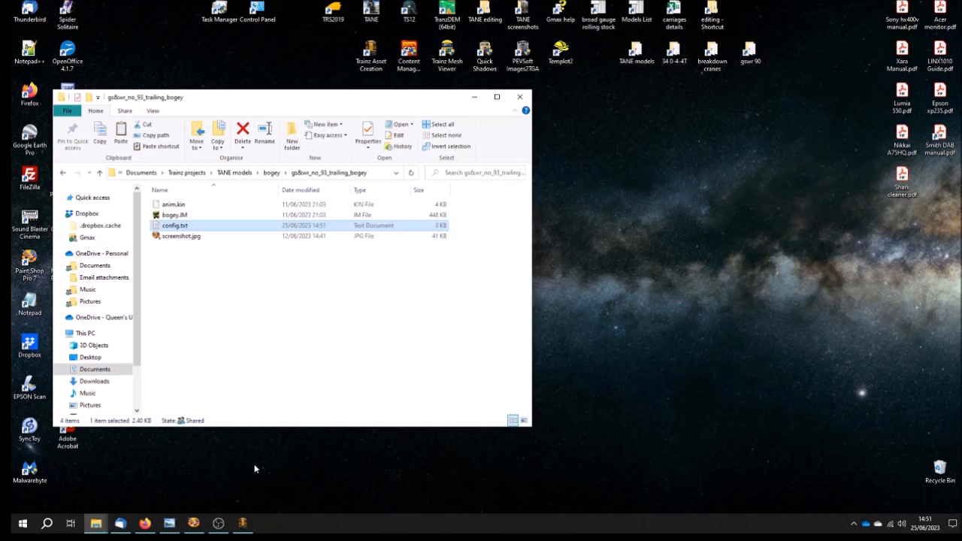
# Switch to gmax, show all four viewports, start exporting the bogey and browse to Trainz projects\TANE models\bogey\gs&wr_no_93_trailing_bogey
pyautogui.click(242, 523)
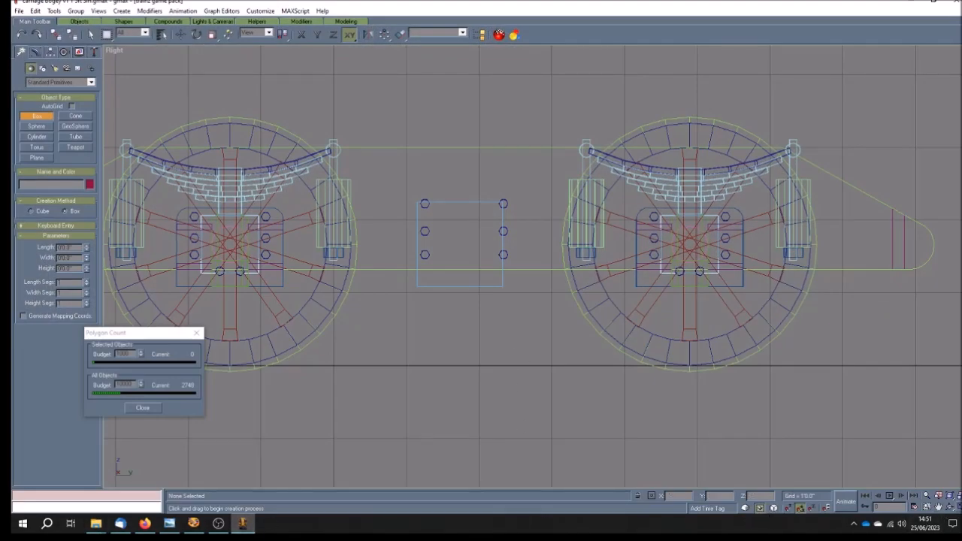
pyautogui.click(949, 506)
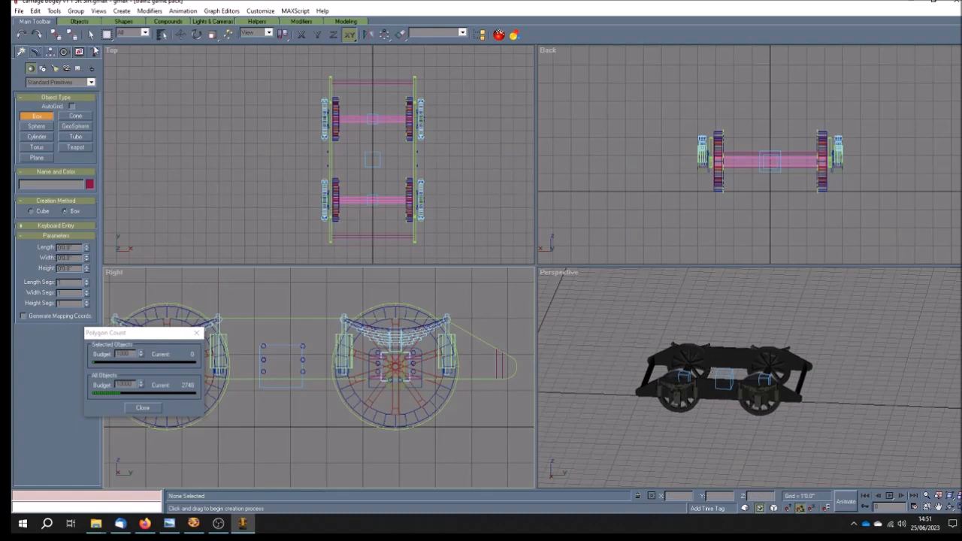
pyautogui.click(19, 11)
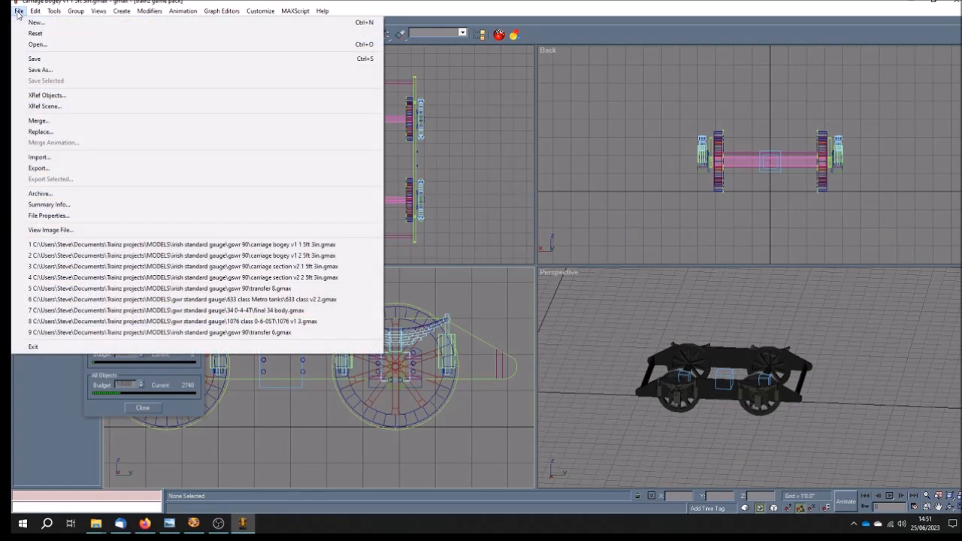
pyautogui.click(39, 167)
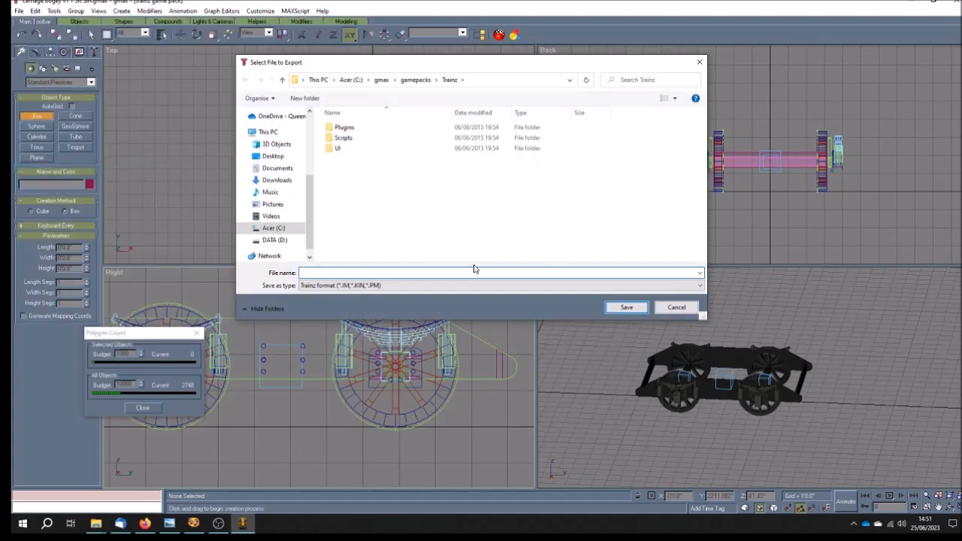
pyautogui.click(288, 170)
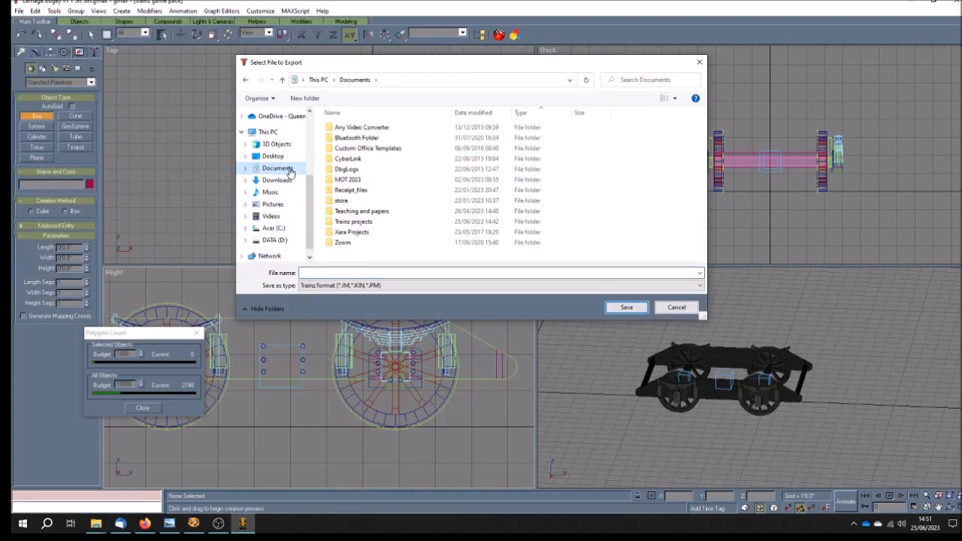
pyautogui.doubleClick(399, 222)
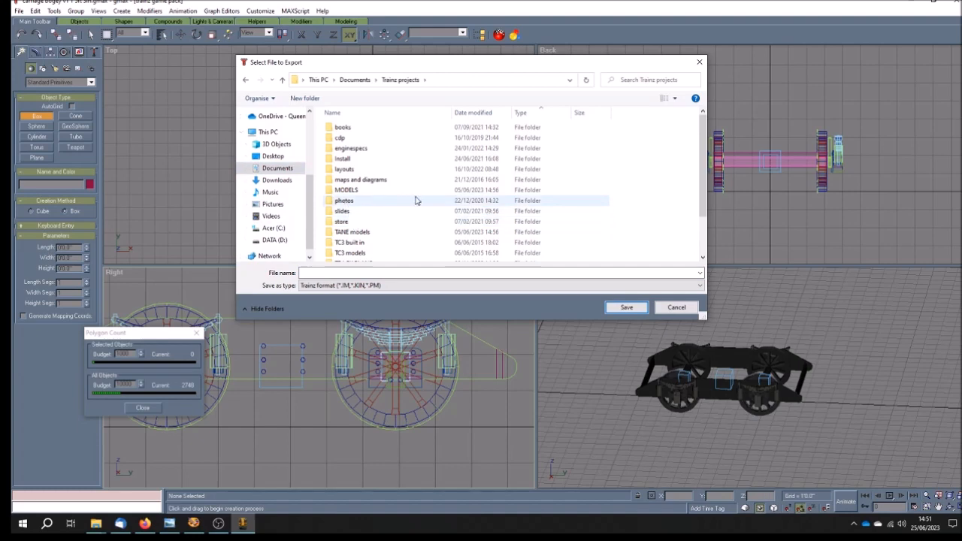
pyautogui.doubleClick(352, 231)
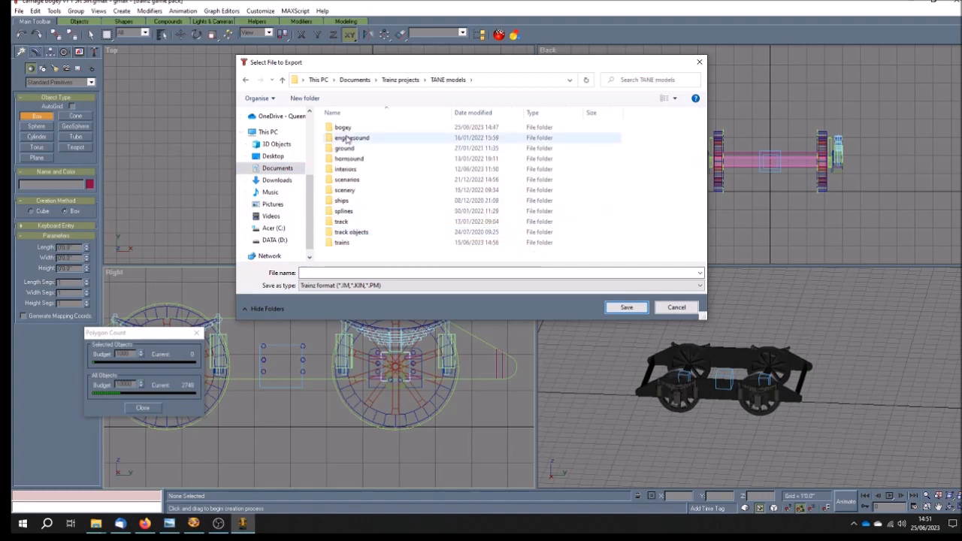
pyautogui.doubleClick(342, 128)
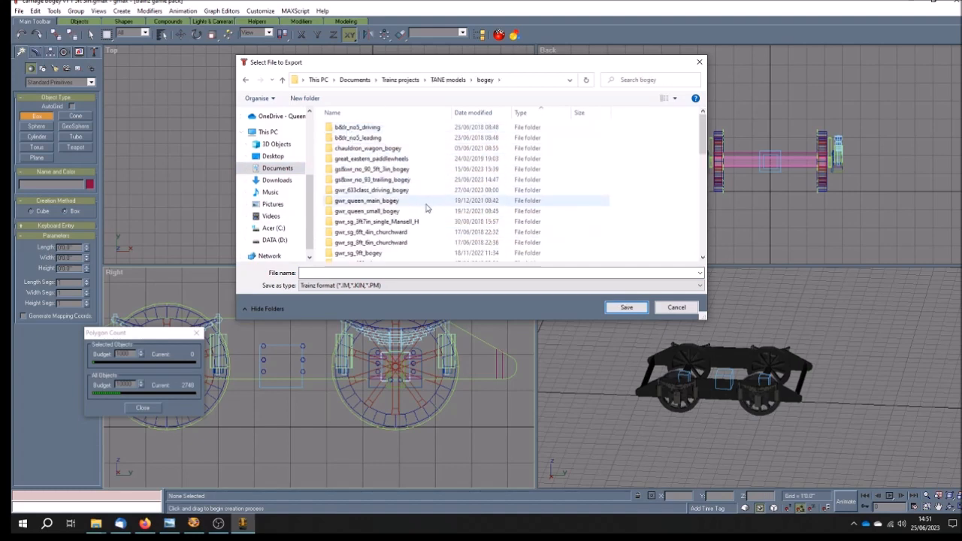
pyautogui.doubleClick(369, 180)
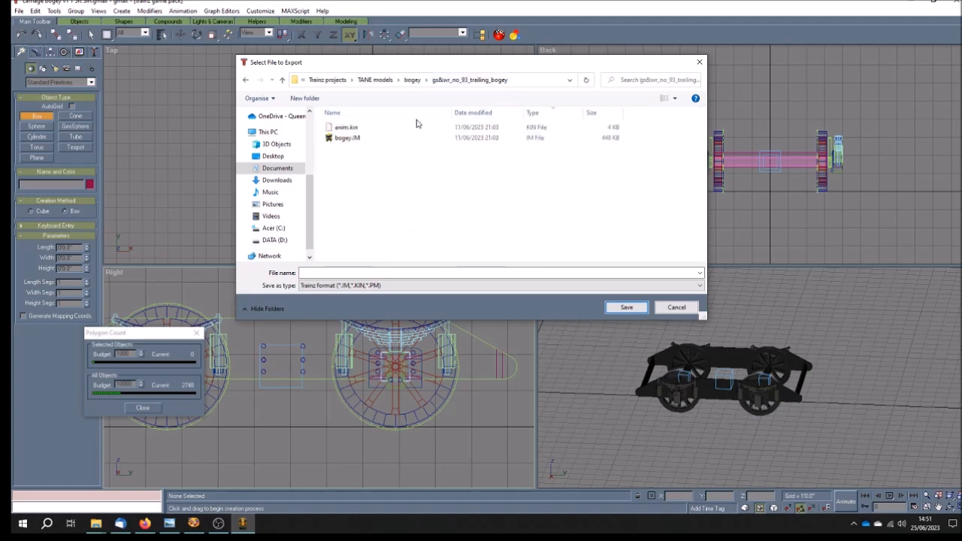
# Go back to the bogey folder and rename the gs&wr_no_93_trailing_bogey folder to gs&wr_no_92_trailing_bogey
pyautogui.click(415, 81)
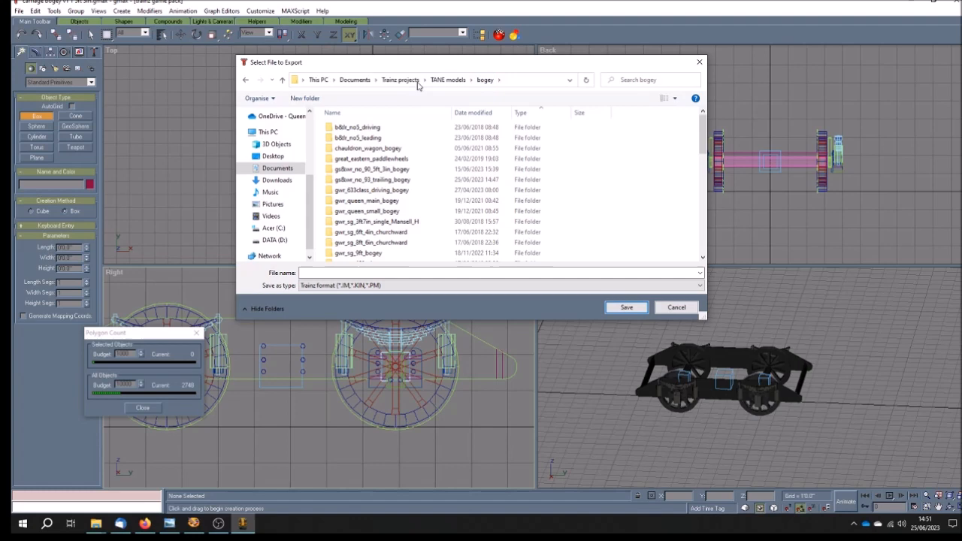
pyautogui.click(378, 181)
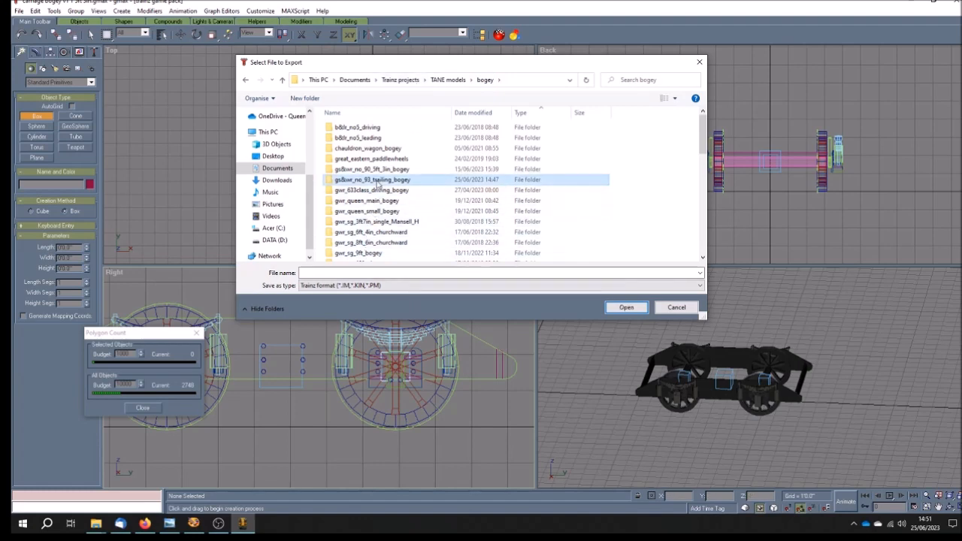
pyautogui.click(370, 181)
pyautogui.click(368, 180)
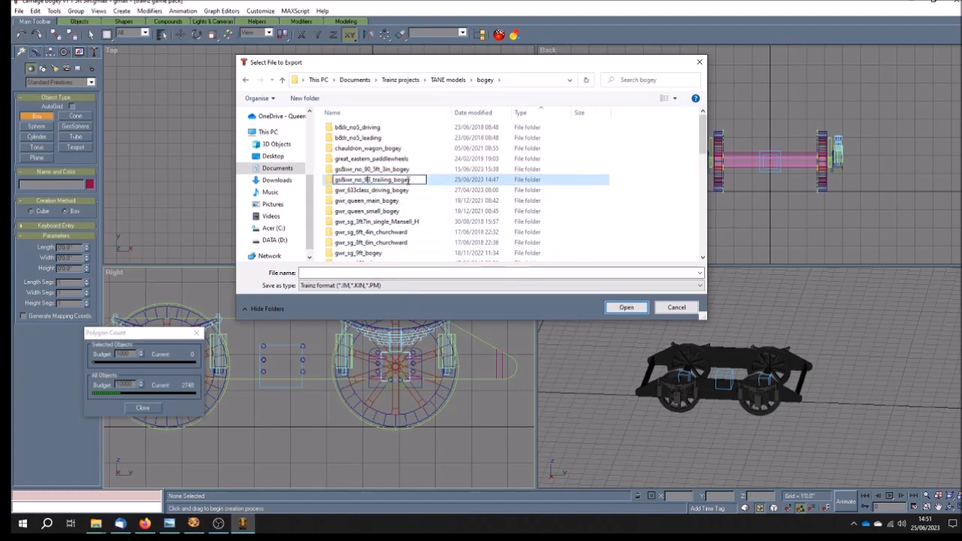
pyautogui.write('2')
pyautogui.press('Return')
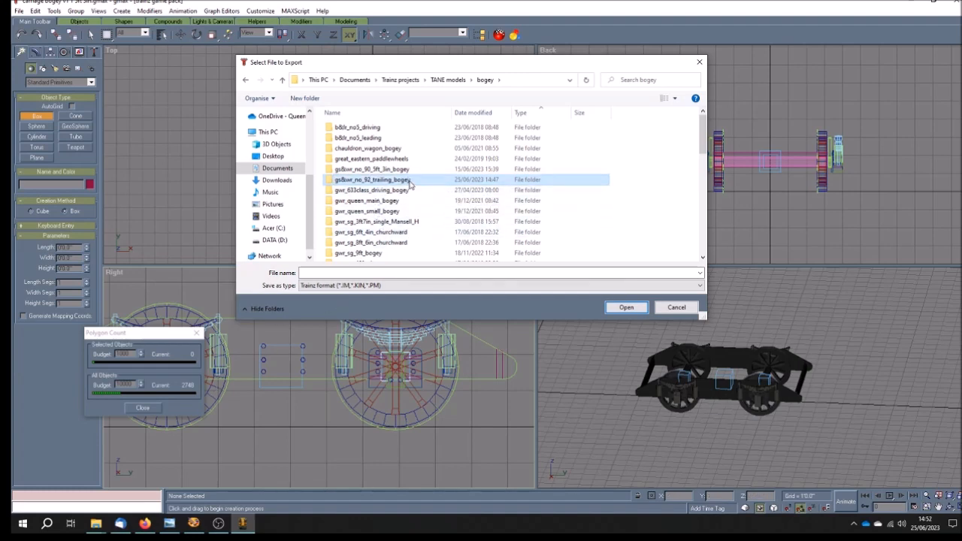
# Choose bogey.IM in the renamed folder as the export file and check the mesh name in that folder's config.txt
pyautogui.doubleClick(410, 182)
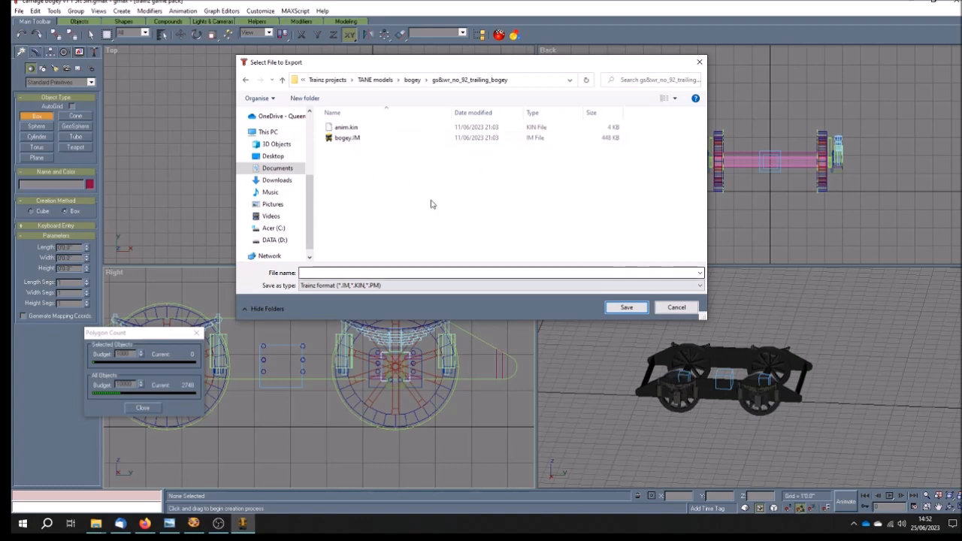
pyautogui.click(342, 139)
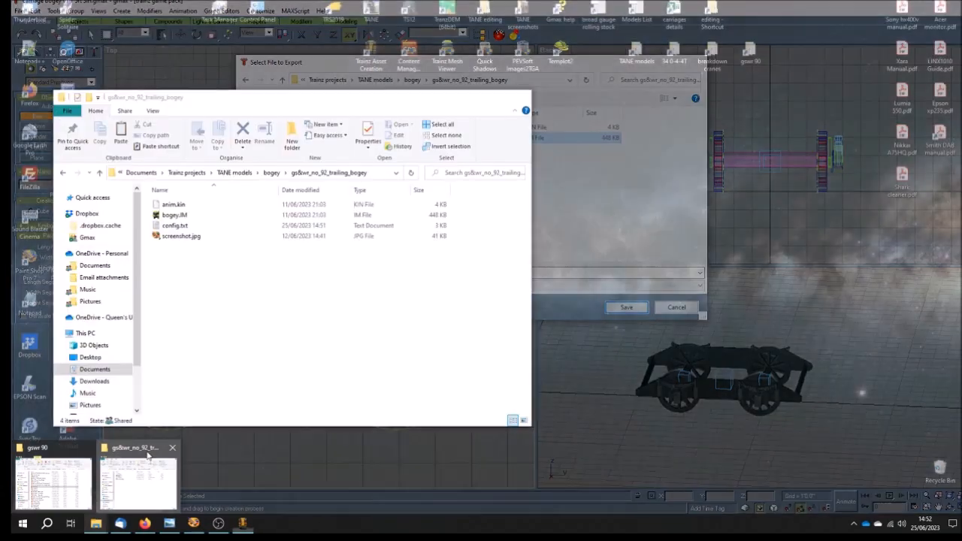
pyautogui.click(147, 466)
pyautogui.doubleClick(180, 225)
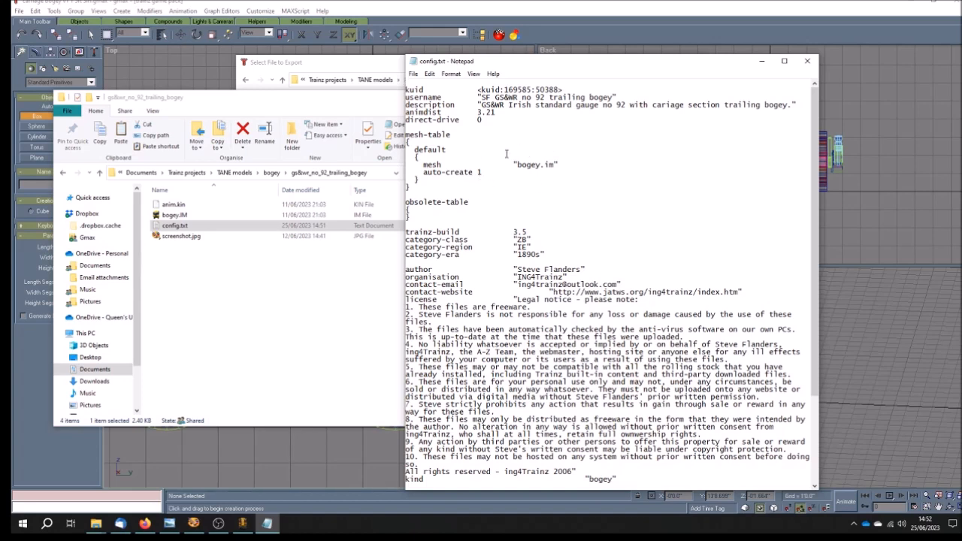
pyautogui.click(381, 73)
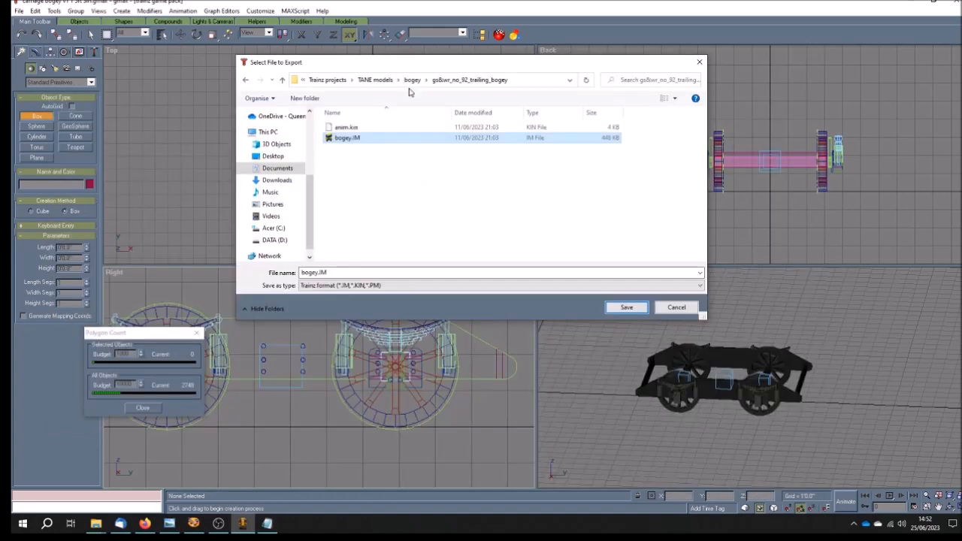
# Export the model as bogey.IM, replacing the existing file and overwriting the existing texture text files
pyautogui.click(628, 308)
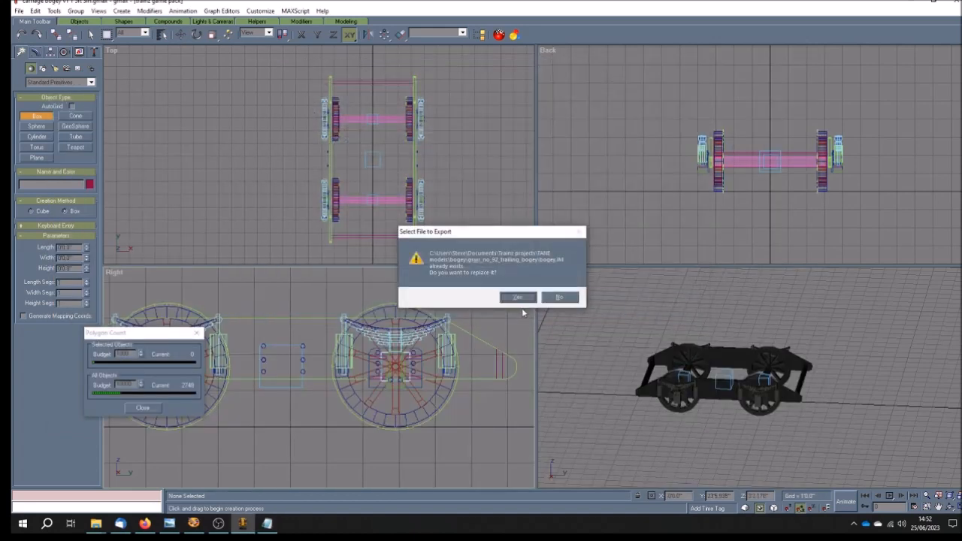
pyautogui.click(518, 298)
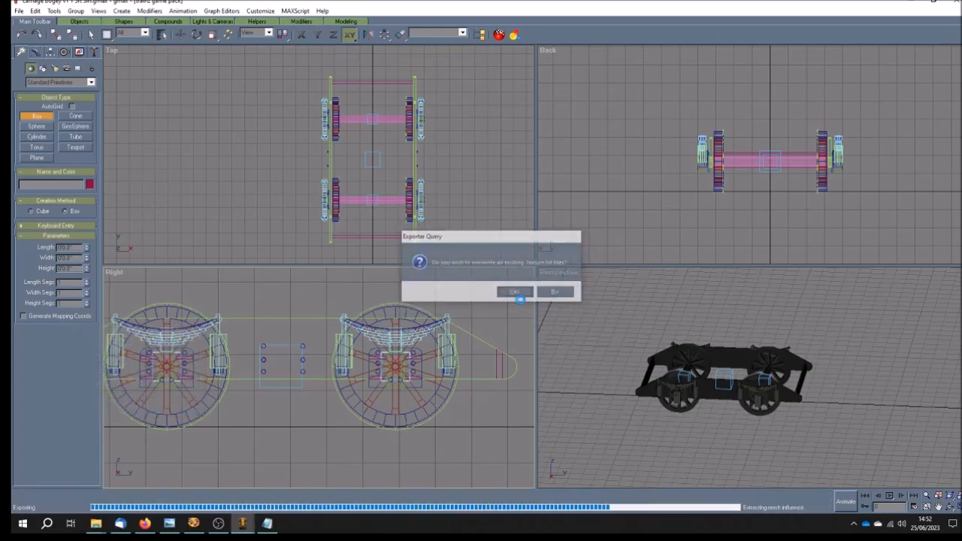
pyautogui.click(515, 293)
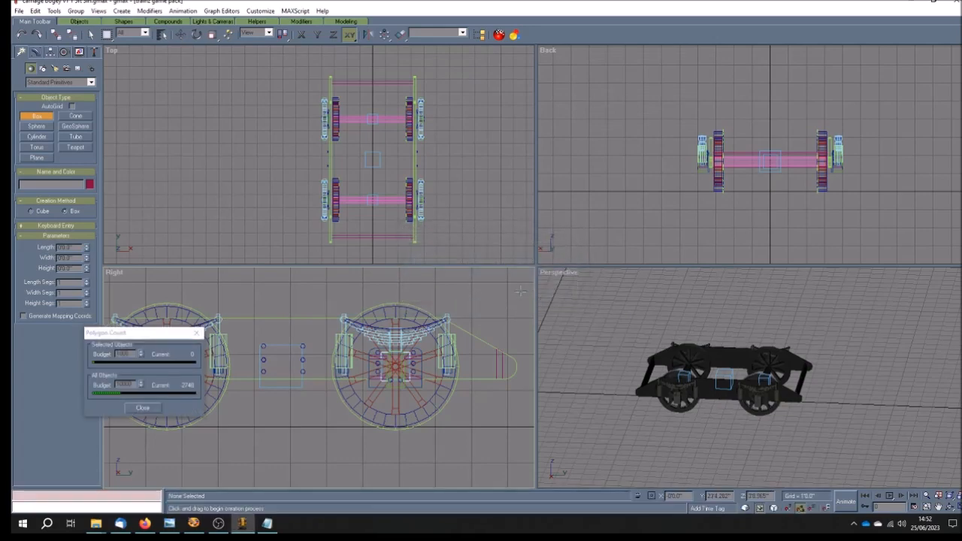
# Export the bogey animation as anim.kin into gs&wr_no_92_trailing_bogey, replacing the existing file
pyautogui.click(20, 12)
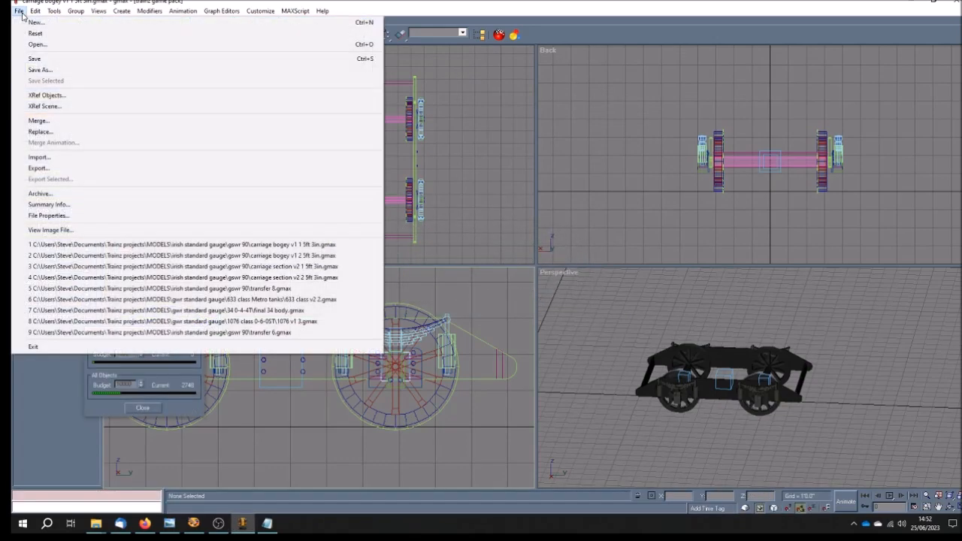
pyautogui.click(39, 167)
pyautogui.click(345, 128)
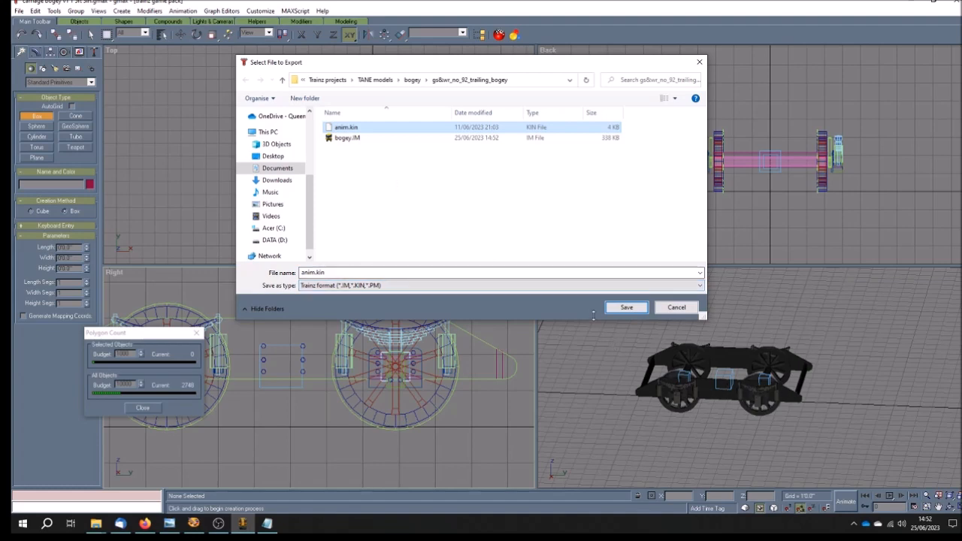
pyautogui.click(629, 308)
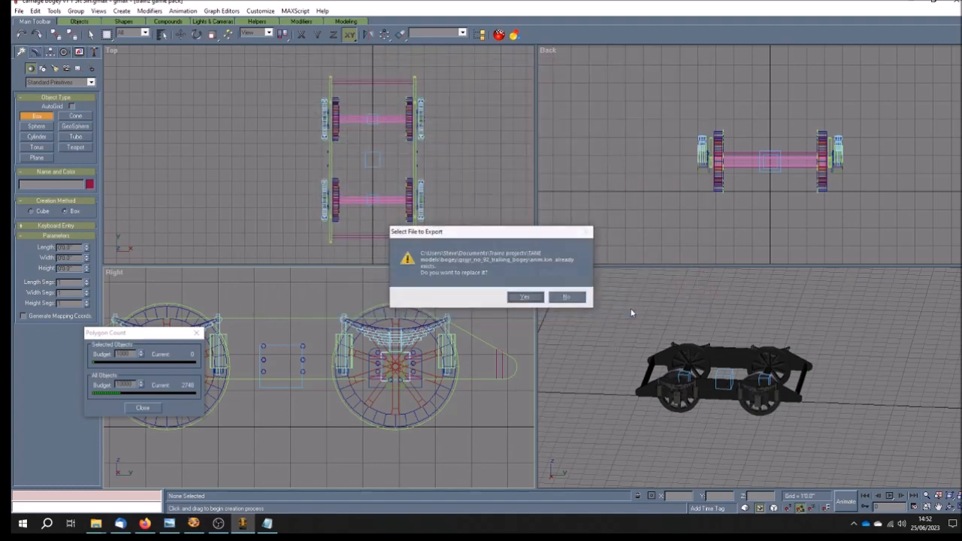
pyautogui.click(528, 298)
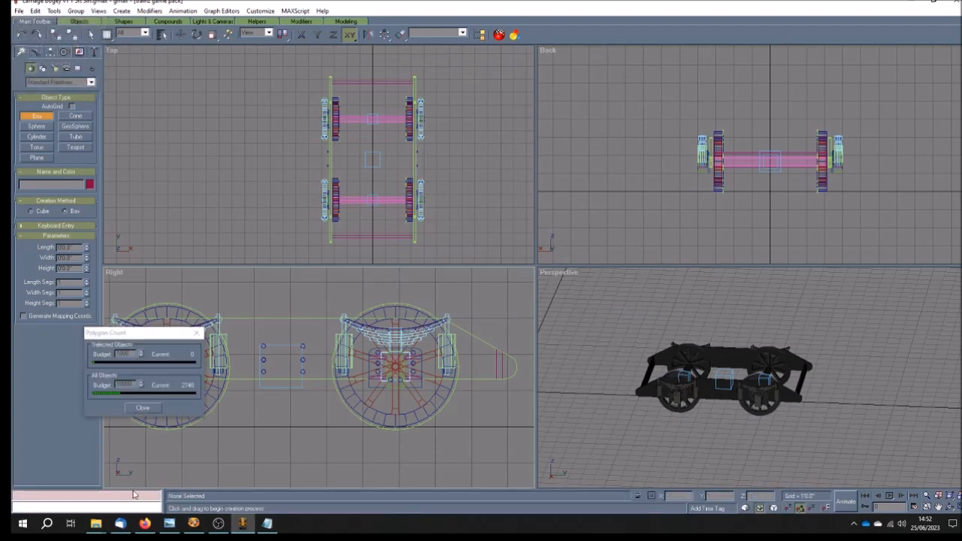
# Switch to the gs&wr_no_92_trailing_bogey folder in File Explorer and delete bogey.gmw from it
pyautogui.moveTo(95, 523)
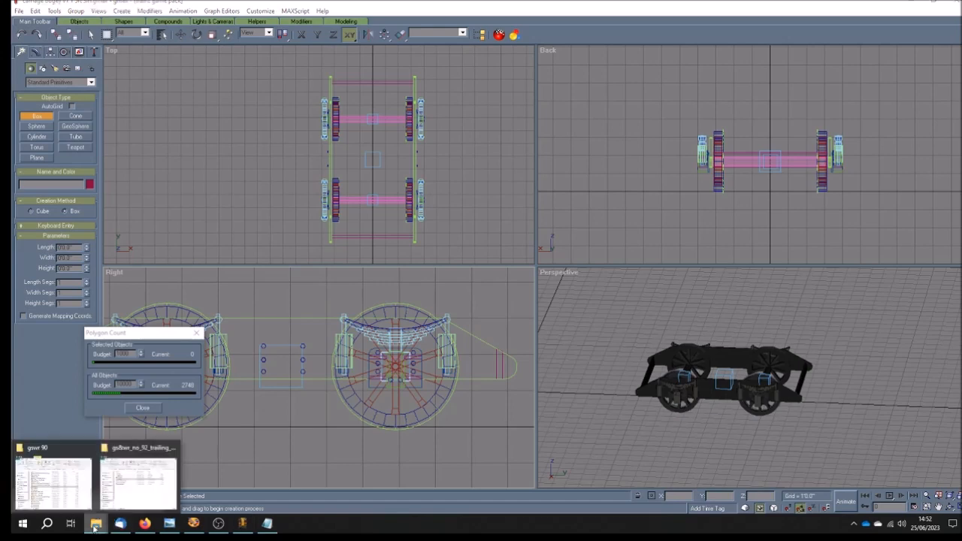
pyautogui.click(139, 477)
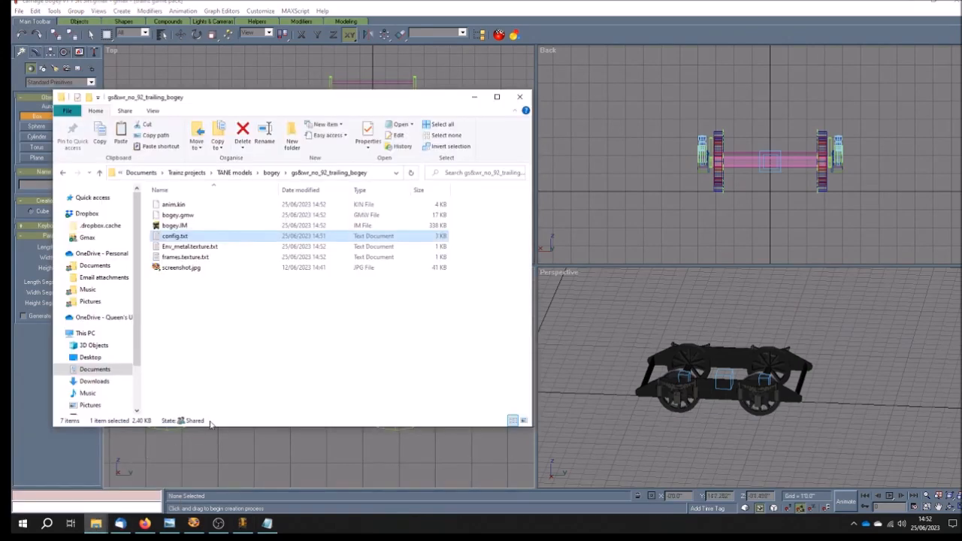
pyautogui.click(243, 311)
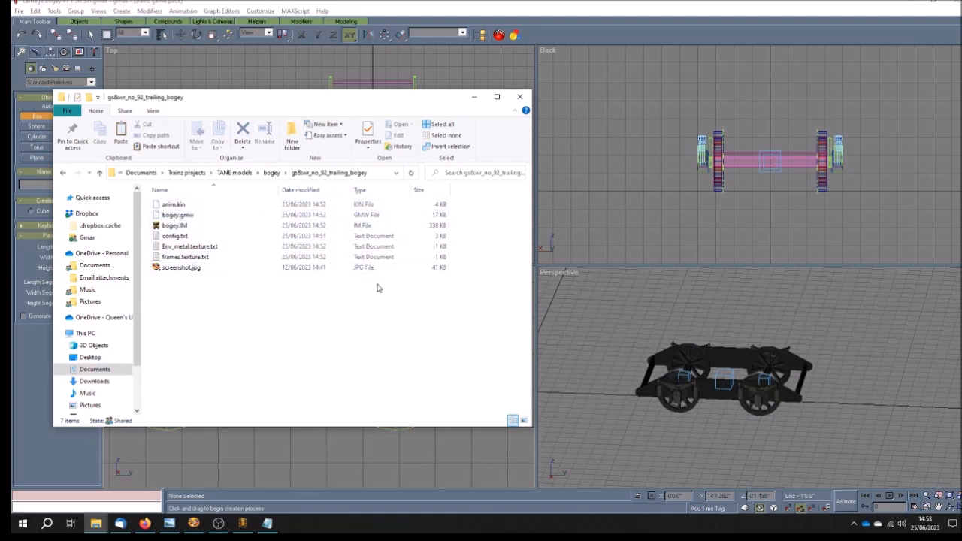
pyautogui.moveTo(235, 103); pyautogui.dragTo(378, 101)
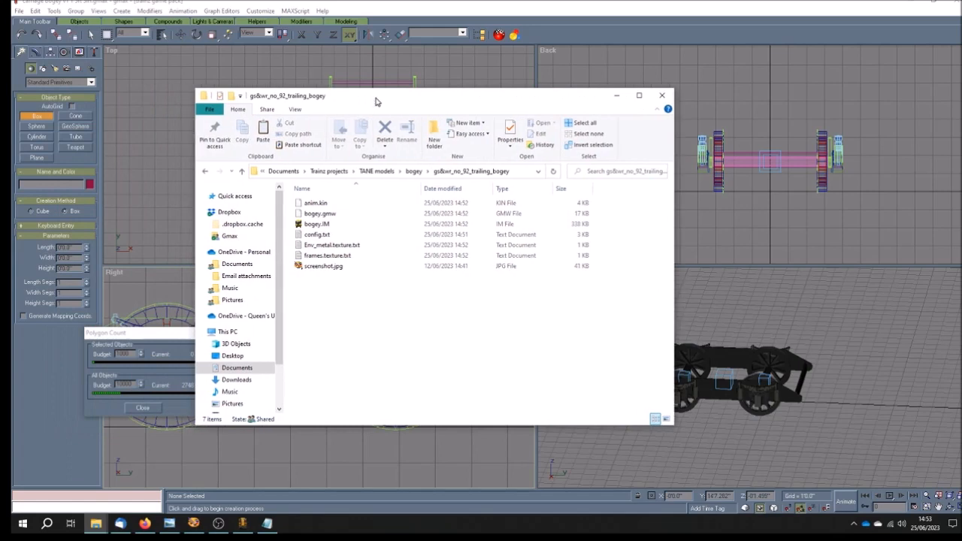
pyautogui.click(319, 213)
pyautogui.click(391, 133)
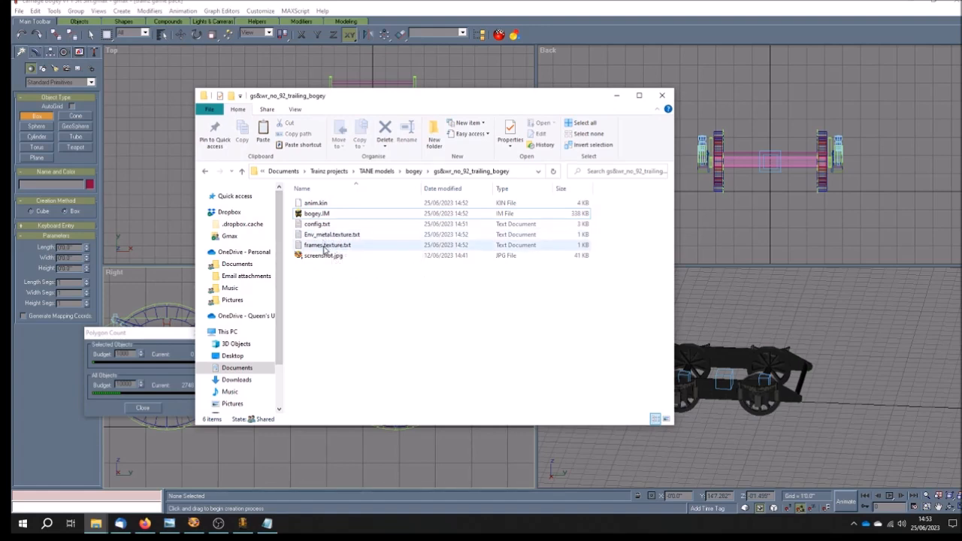
# Bring up the gswr 90 folder and place the gs&wr_no_92_trailing_bogey window beside it
pyautogui.moveTo(100, 524)
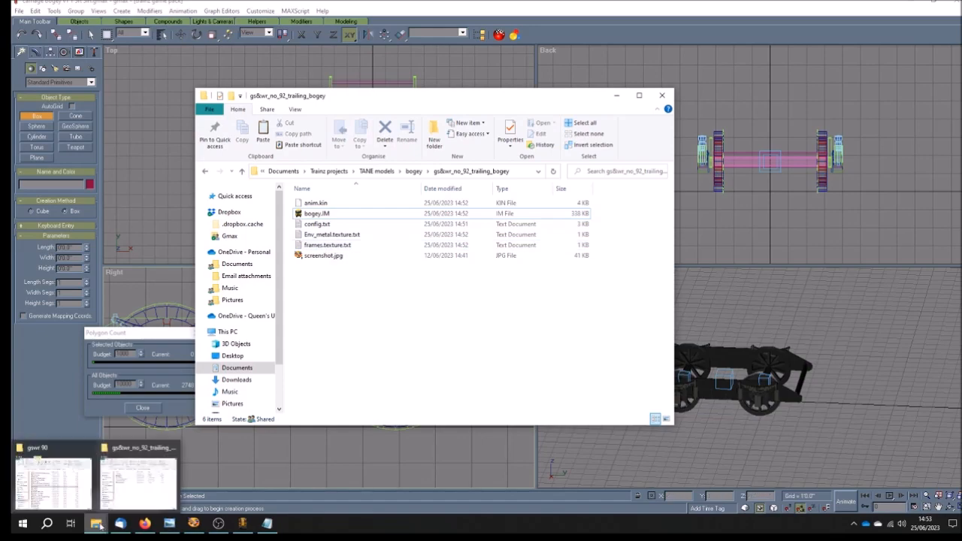
pyautogui.click(59, 453)
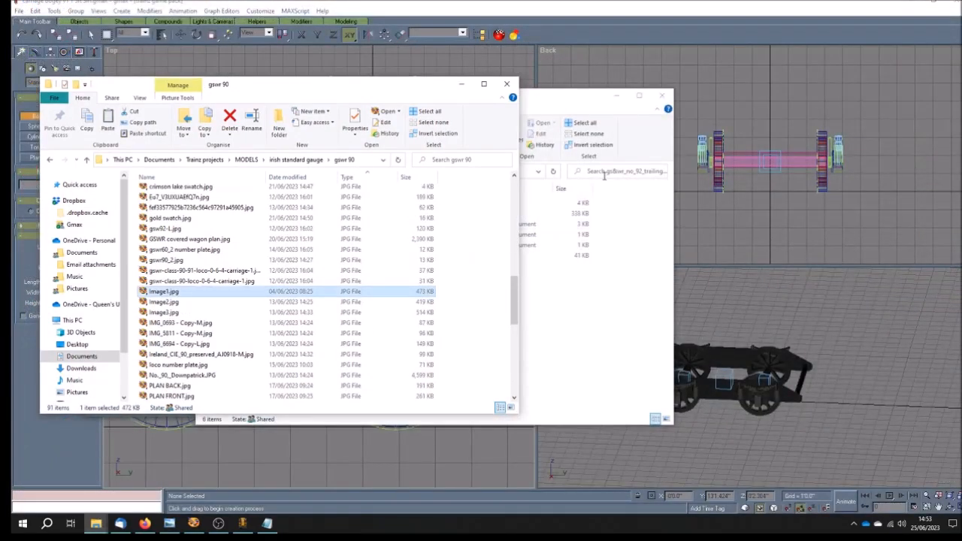
pyautogui.click(570, 112)
pyautogui.moveTo(365, 102); pyautogui.dragTo(613, 94)
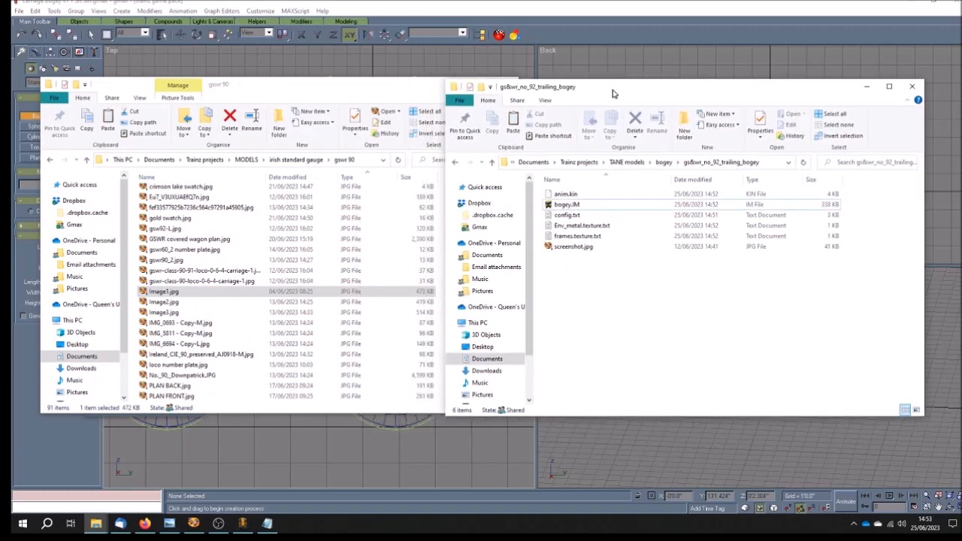
pyautogui.click(369, 105)
# Move Env_metal.bmp and frames.tga from the gswr 90 folder into the gs&wr_no_92_trailing_bogey folder
pyautogui.moveTo(518, 306); pyautogui.dragTo(515, 349)
pyautogui.scroll(9, 376, 261)
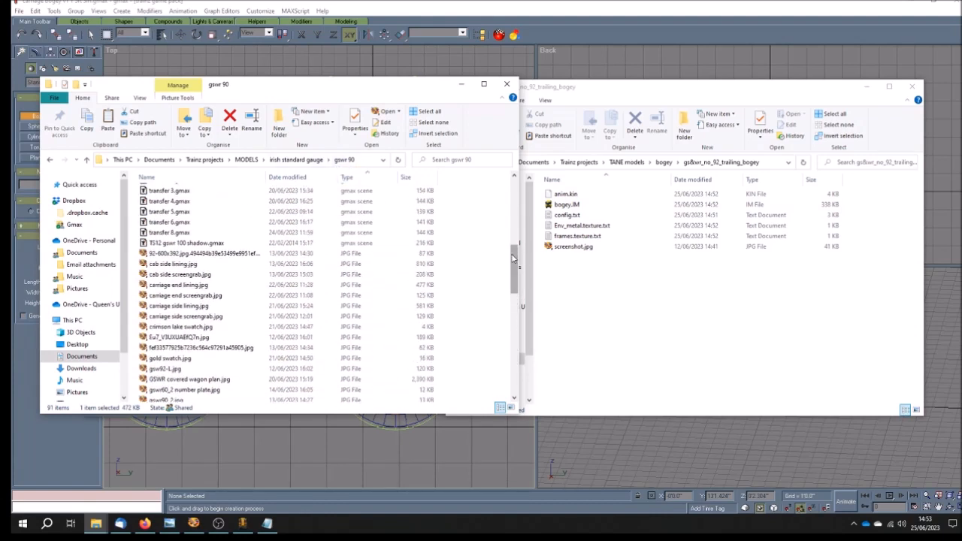
pyautogui.moveTo(514, 260); pyautogui.dragTo(514, 195)
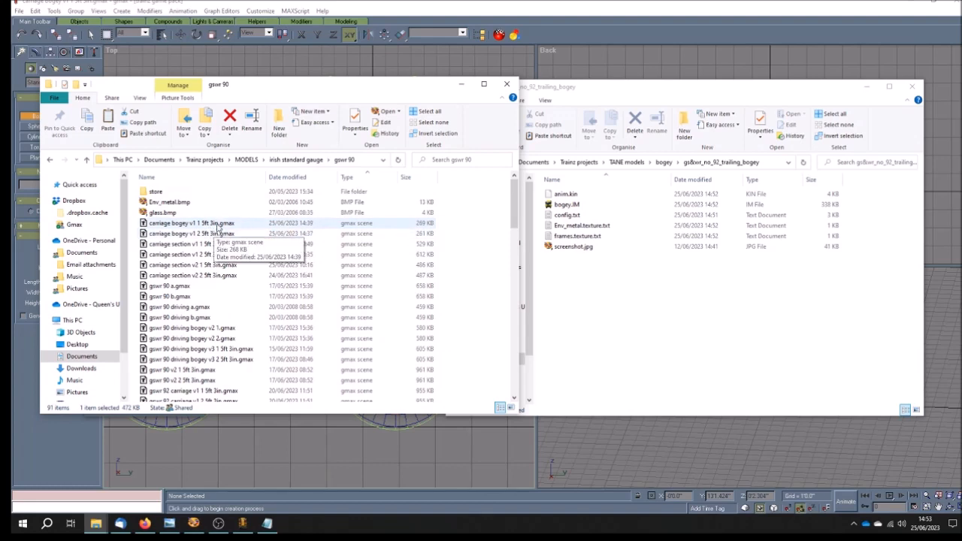
pyautogui.moveTo(512, 220); pyautogui.dragTo(513, 199)
pyautogui.click(184, 203)
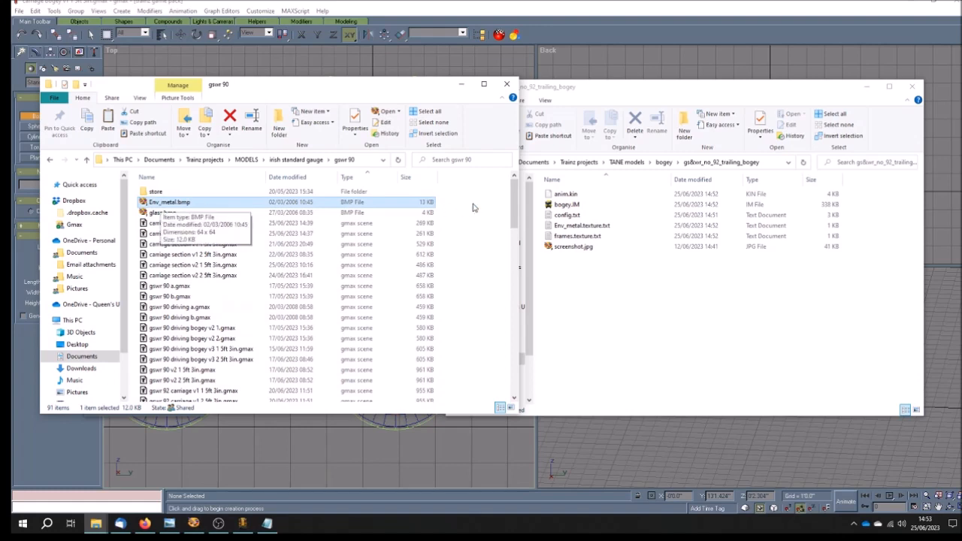
pyautogui.moveTo(515, 214); pyautogui.dragTo(525, 368)
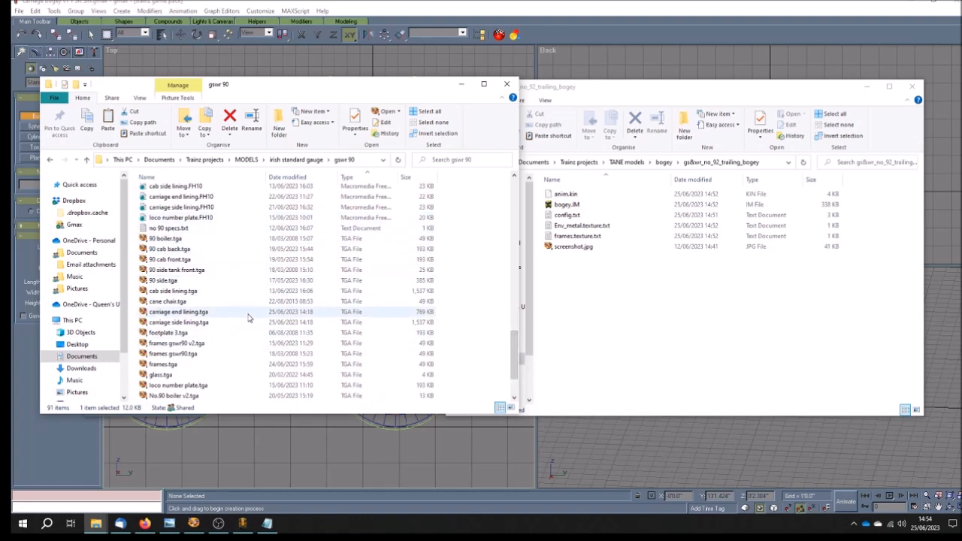
pyautogui.keyDown('ctrl'); pyautogui.click(169, 365); pyautogui.keyUp('ctrl')
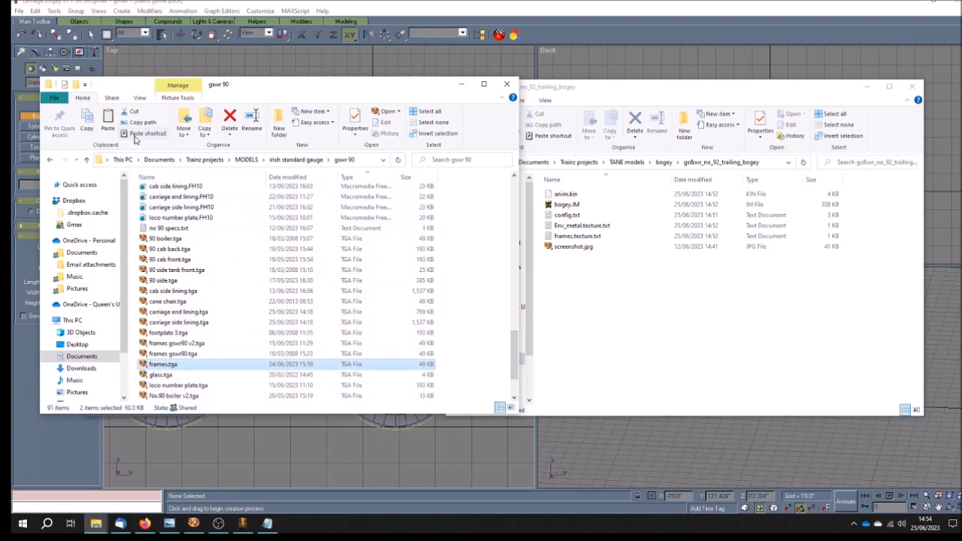
pyautogui.moveTo(144, 366); pyautogui.dragTo(675, 356)
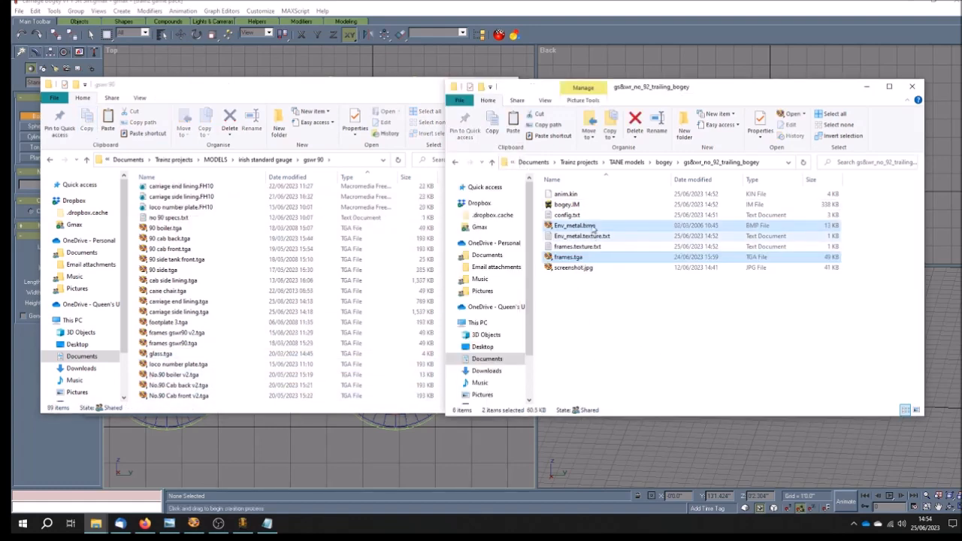
pyautogui.click(590, 294)
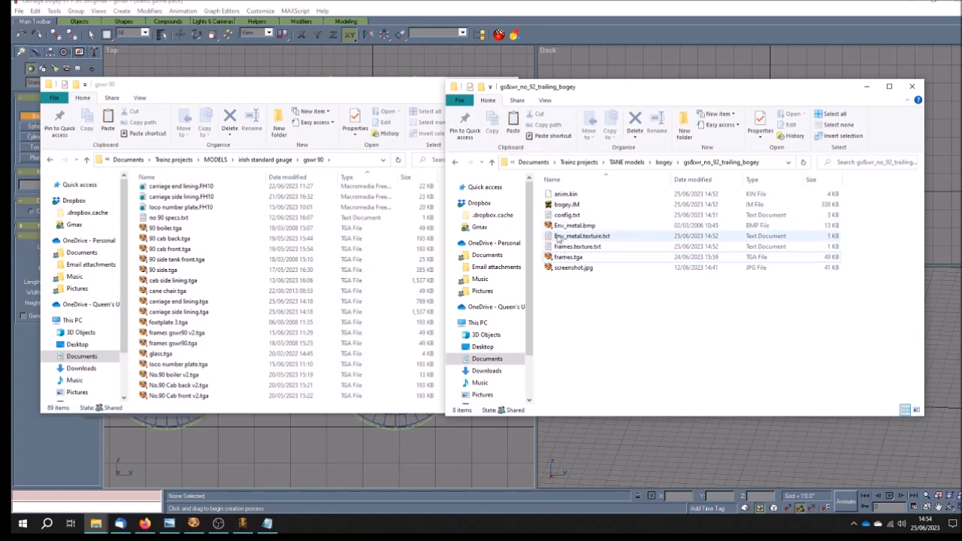
# Check which image files Env_metal.texture.txt and frames.texture.txt reference, closing each one unchanged
pyautogui.doubleClick(586, 239)
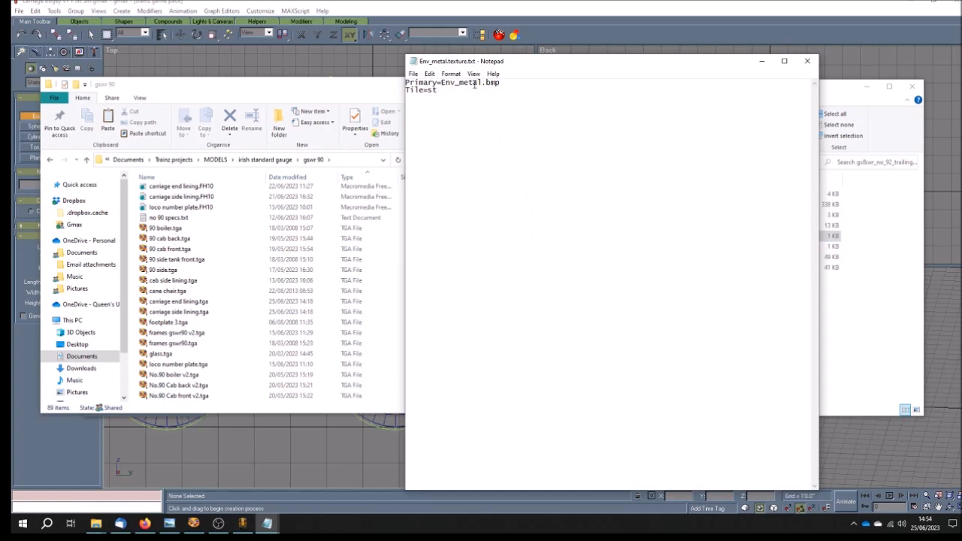
pyautogui.click(807, 61)
pyautogui.click(581, 227)
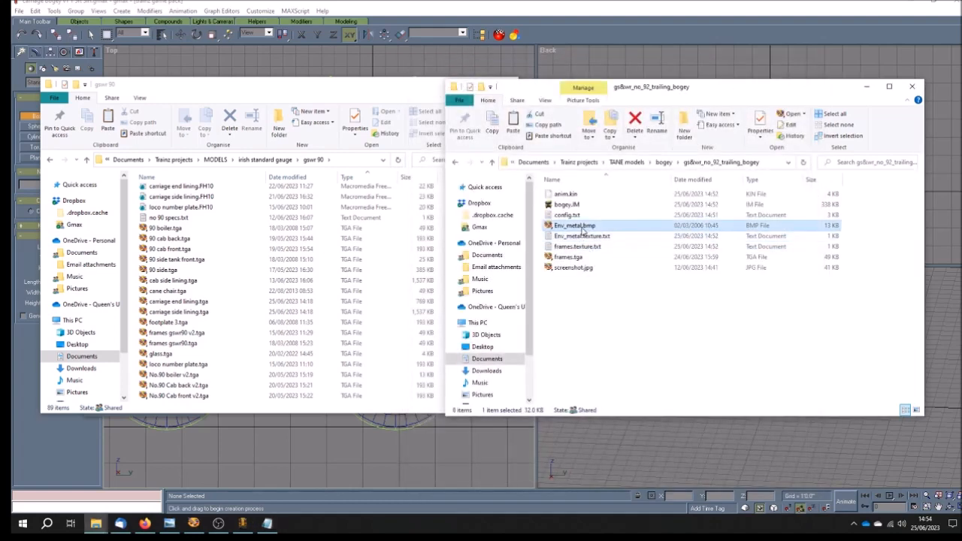
pyautogui.doubleClick(594, 249)
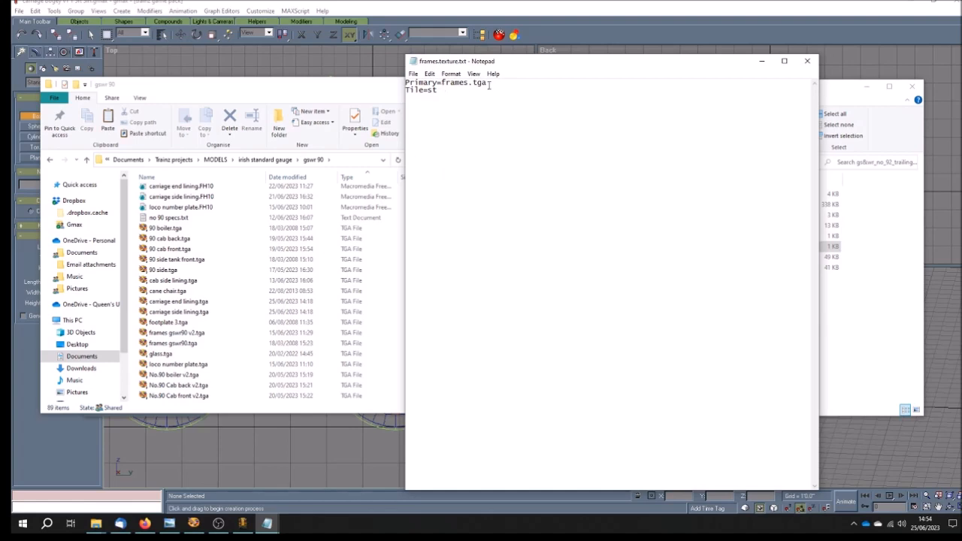
pyautogui.click(807, 61)
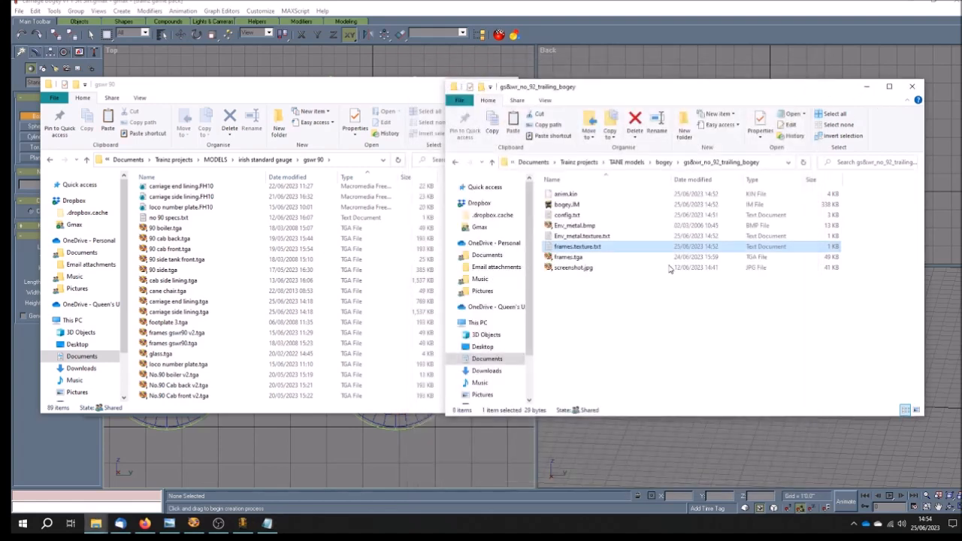
pyautogui.click(626, 279)
# Inspect the diffuse and reflection maps of the frames material in gmax, and review and close config.txt
pyautogui.click(568, 21)
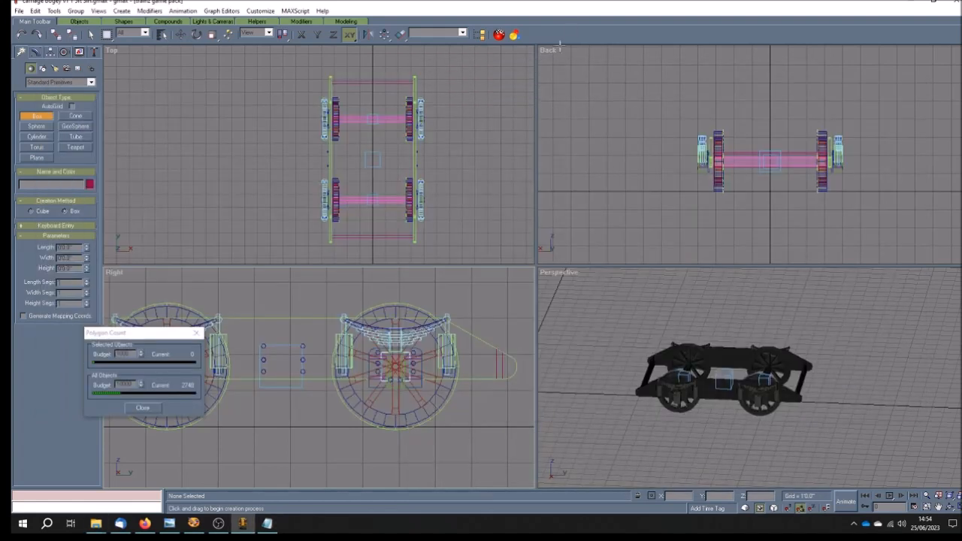
pyautogui.click(513, 34)
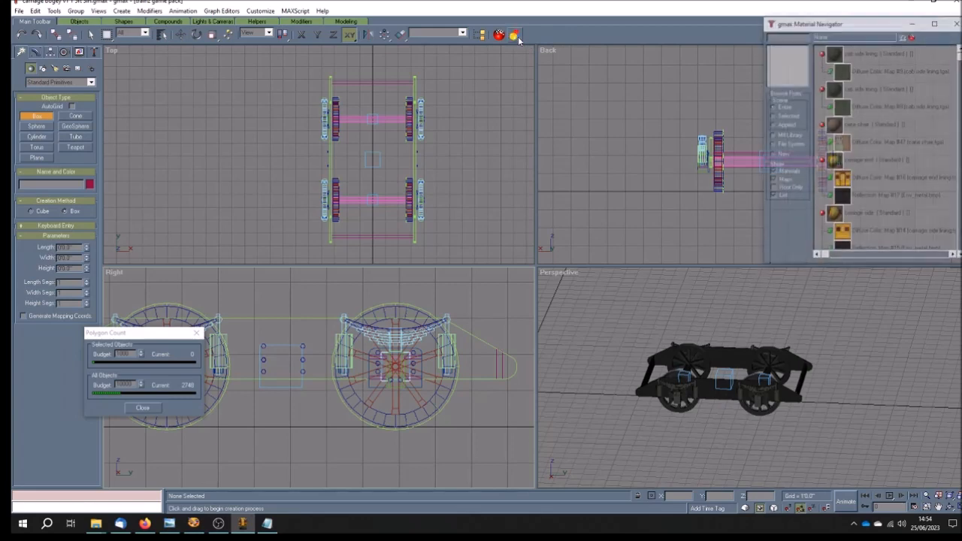
pyautogui.click(772, 180)
pyautogui.doubleClick(879, 142)
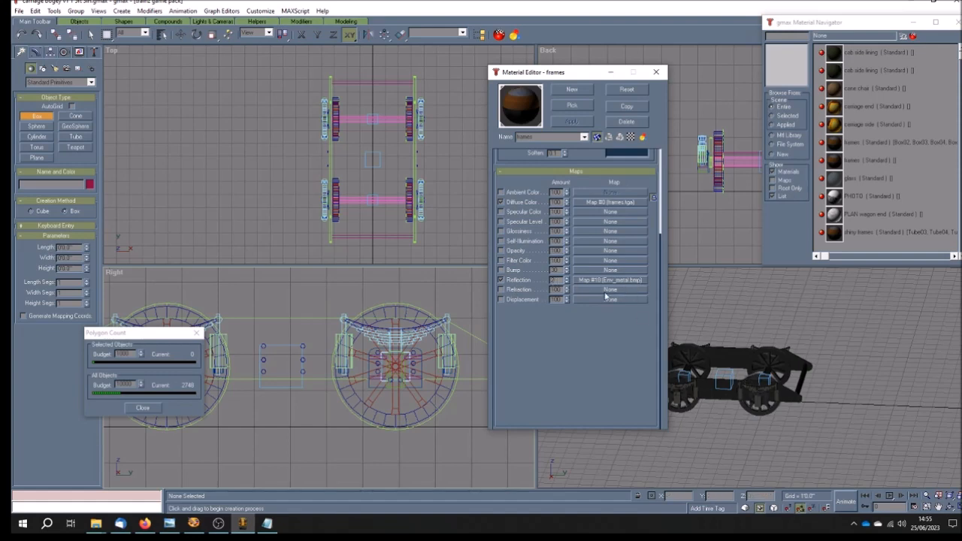
pyautogui.click(656, 73)
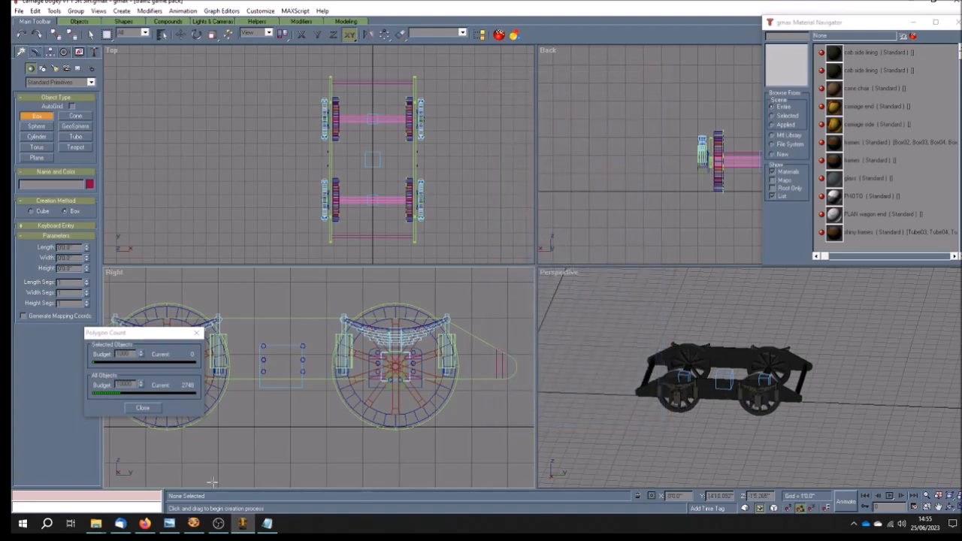
pyautogui.click(267, 529)
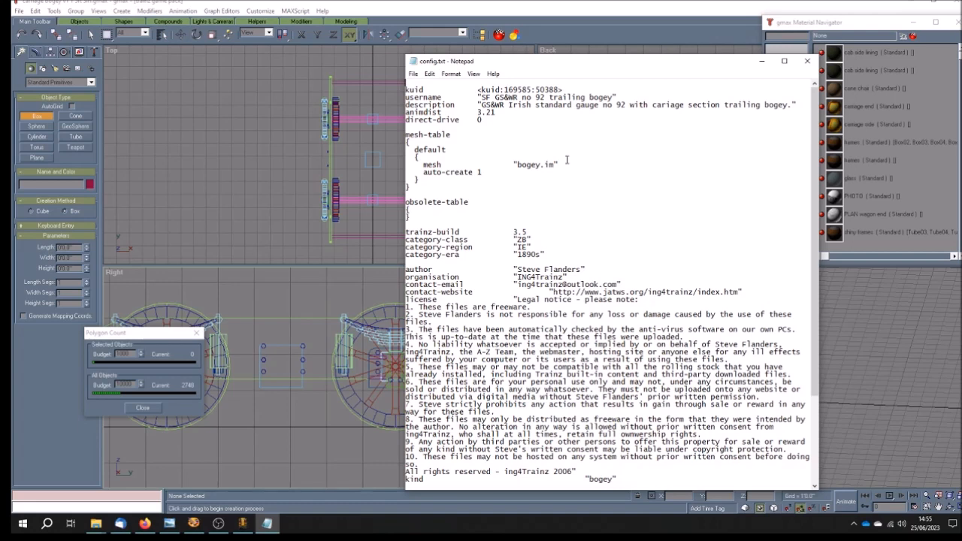
pyautogui.click(806, 64)
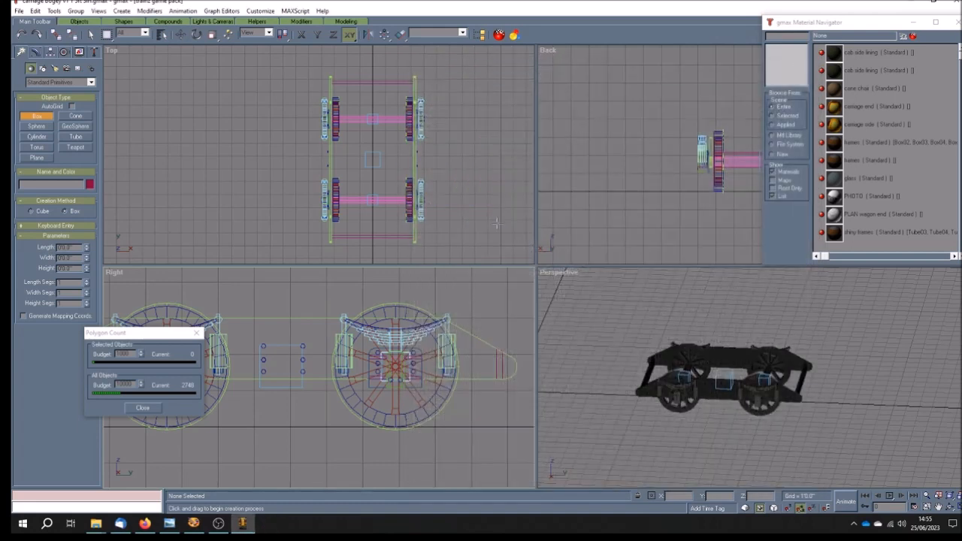
# Zoom out and pan the Top and Right viewports to examine the bogey's position relative to the origin
pyautogui.click(180, 35)
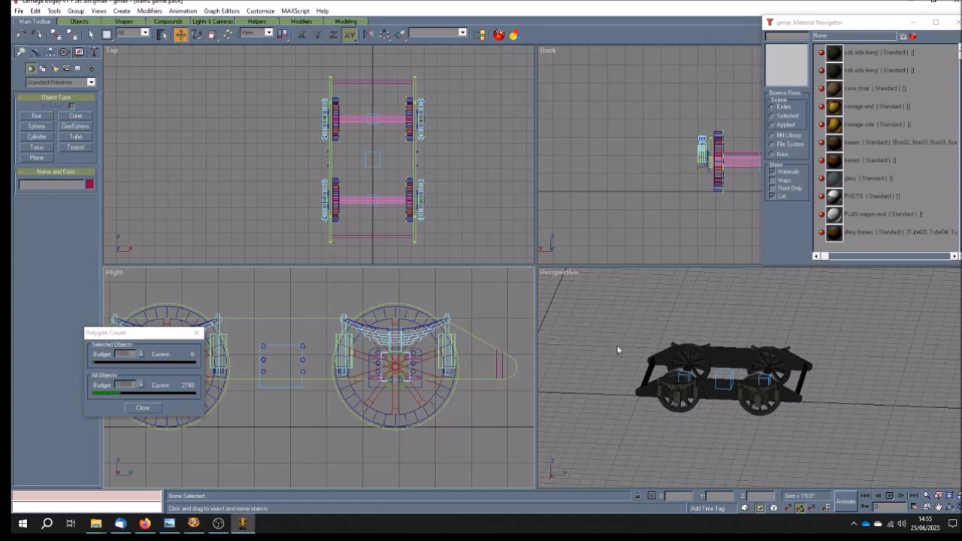
pyautogui.scroll(-6, 444, 142)
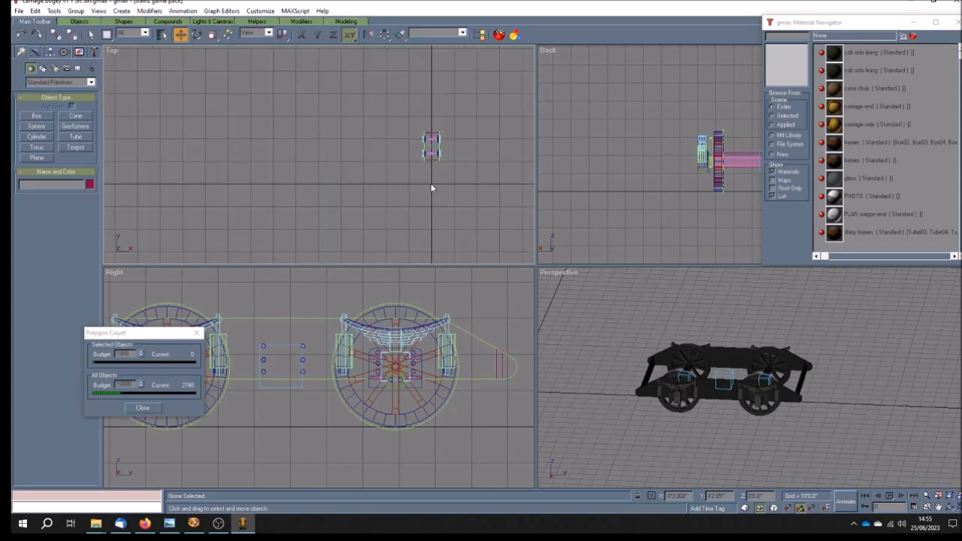
pyautogui.scroll(2, 431, 183)
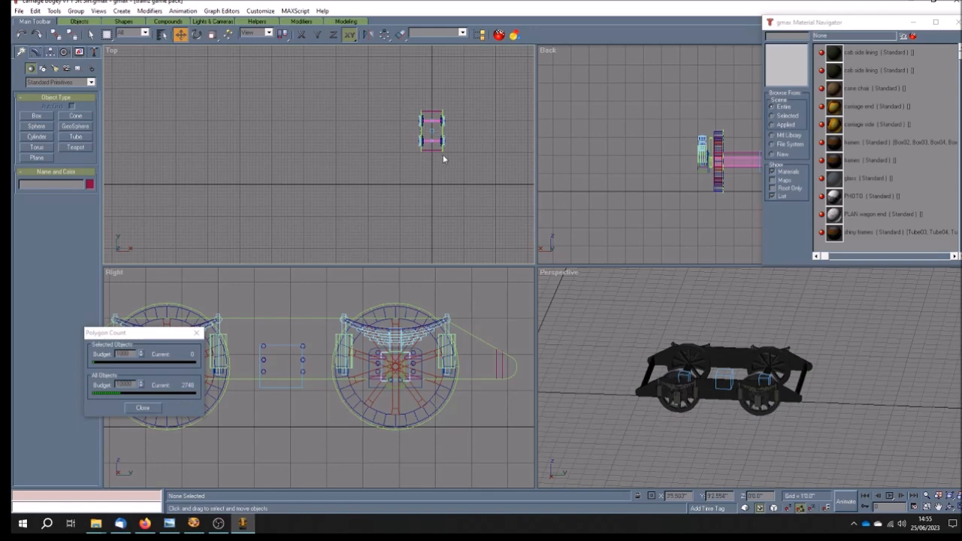
pyautogui.click(938, 507)
pyautogui.moveTo(297, 416); pyautogui.dragTo(429, 395)
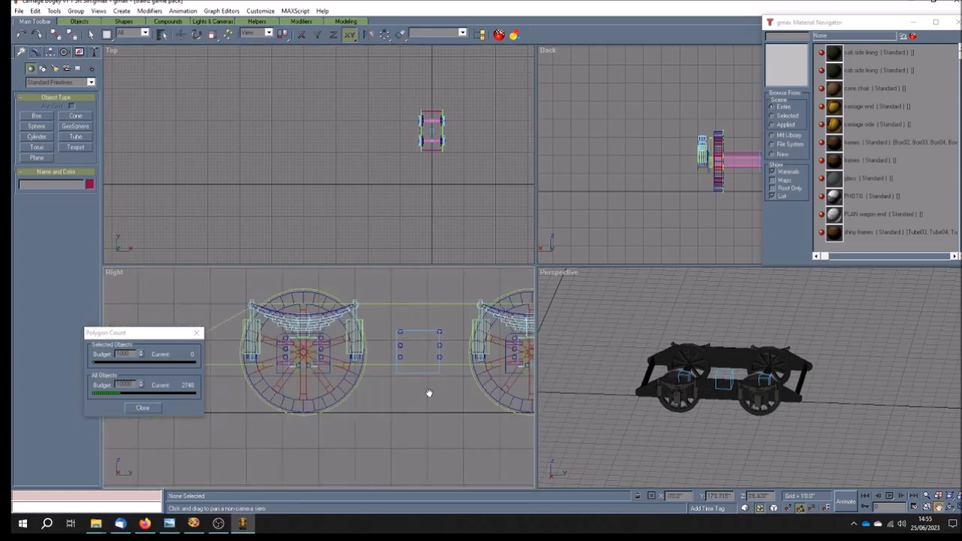
pyautogui.scroll(-8, 429, 394)
pyautogui.moveTo(308, 388); pyautogui.dragTo(315, 356)
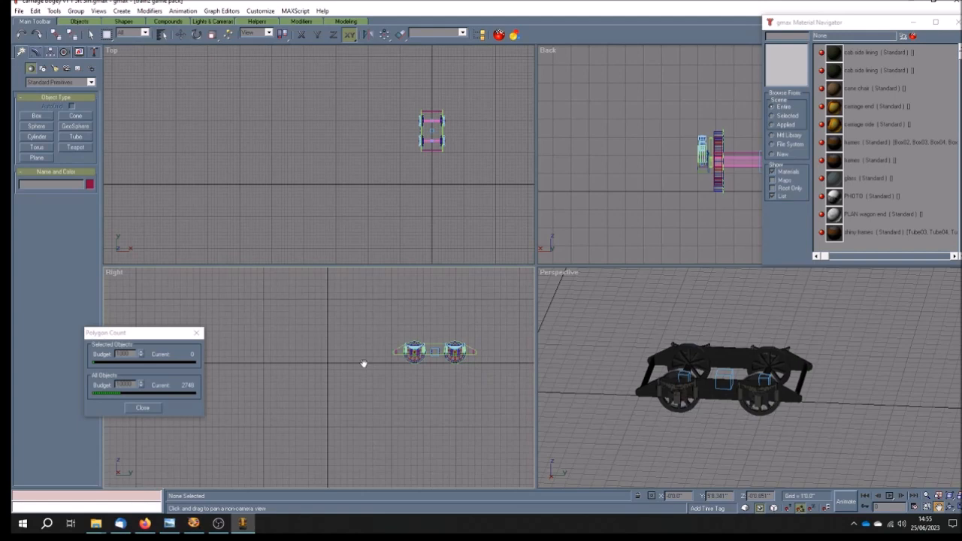
pyautogui.moveTo(363, 365); pyautogui.dragTo(363, 349)
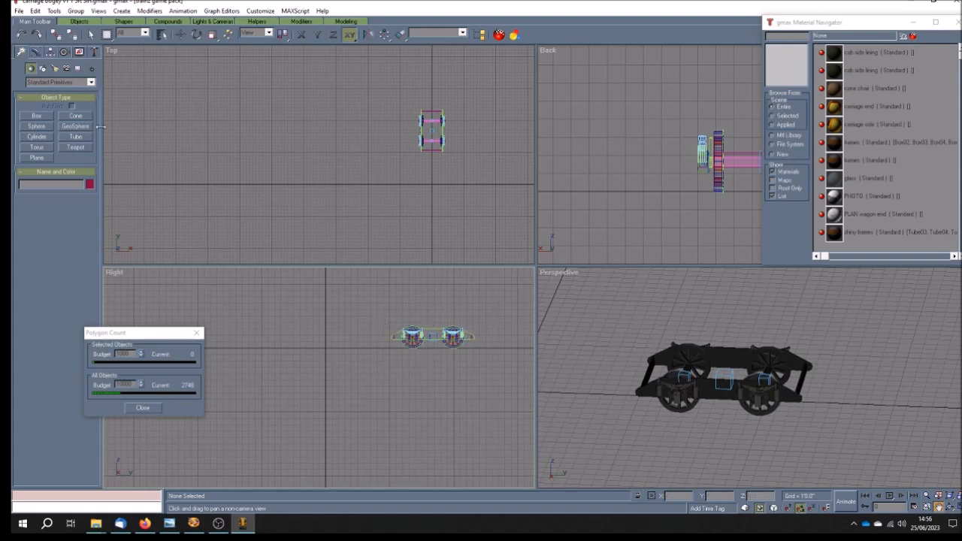
# Move the bogey's b.r.main helper to the origin by setting its Y and Z positions to 0
pyautogui.click(183, 37)
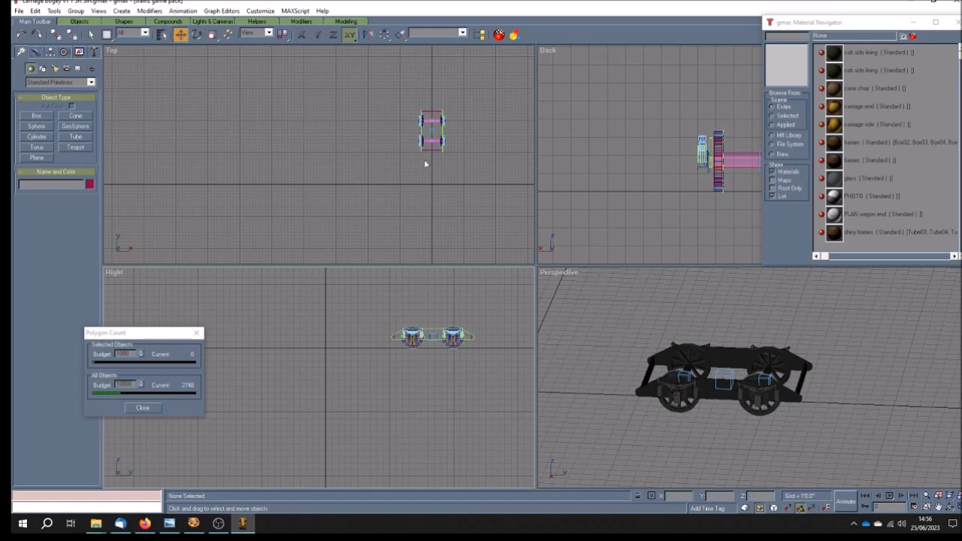
pyautogui.scroll(5, 462, 139)
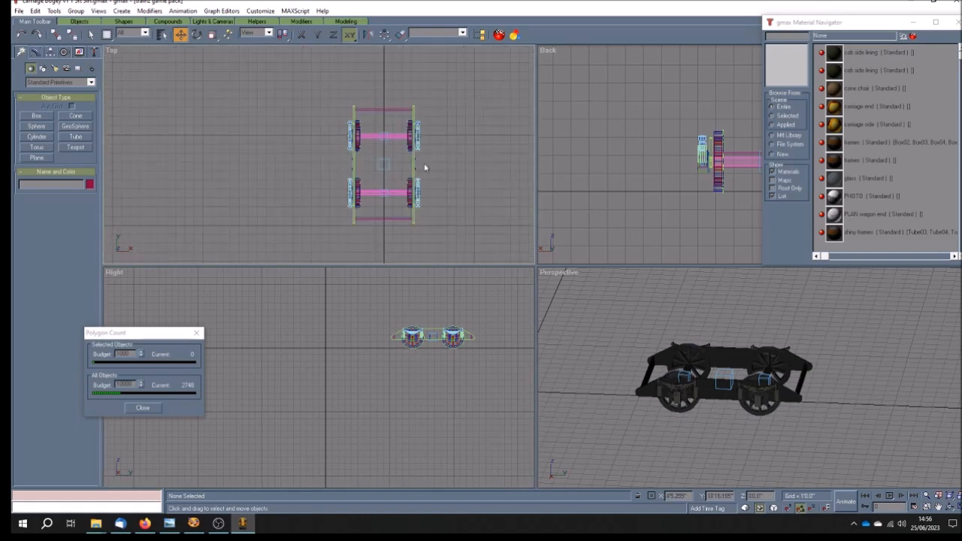
pyautogui.click(383, 165)
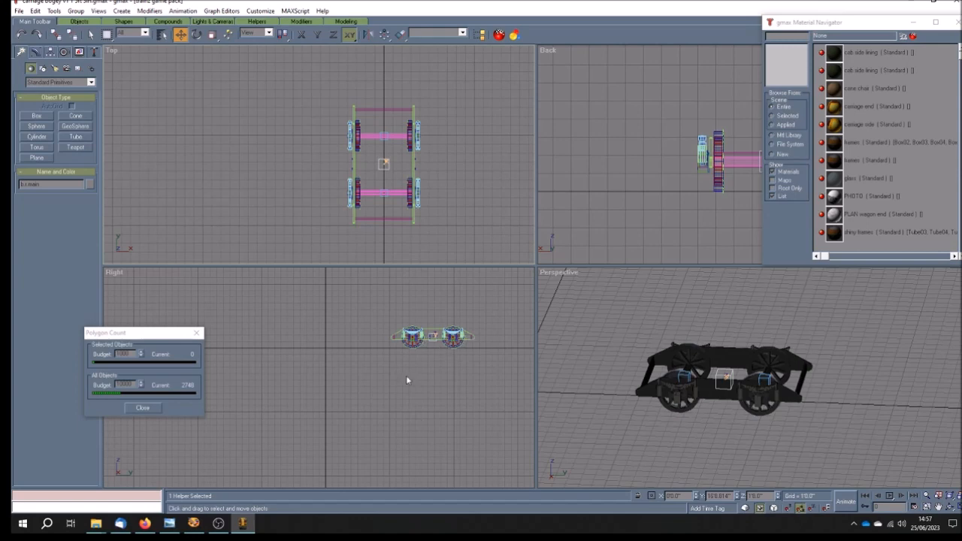
pyautogui.rightClick(451, 359)
pyautogui.rightClick(376, 192)
pyautogui.moveTo(730, 496); pyautogui.dragTo(705, 496)
pyautogui.press('Return')
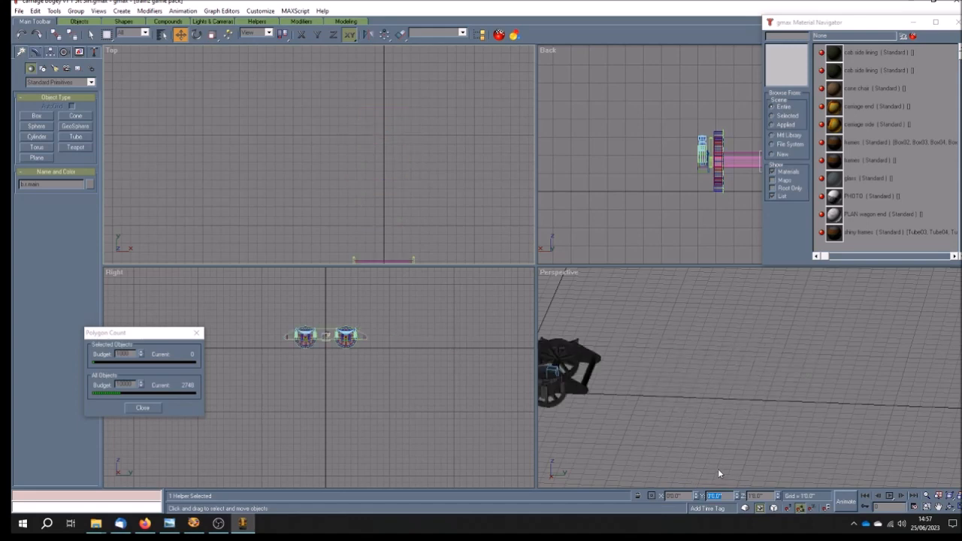
pyautogui.moveTo(767, 497); pyautogui.dragTo(742, 496)
pyautogui.write('0')
pyautogui.press('Return')
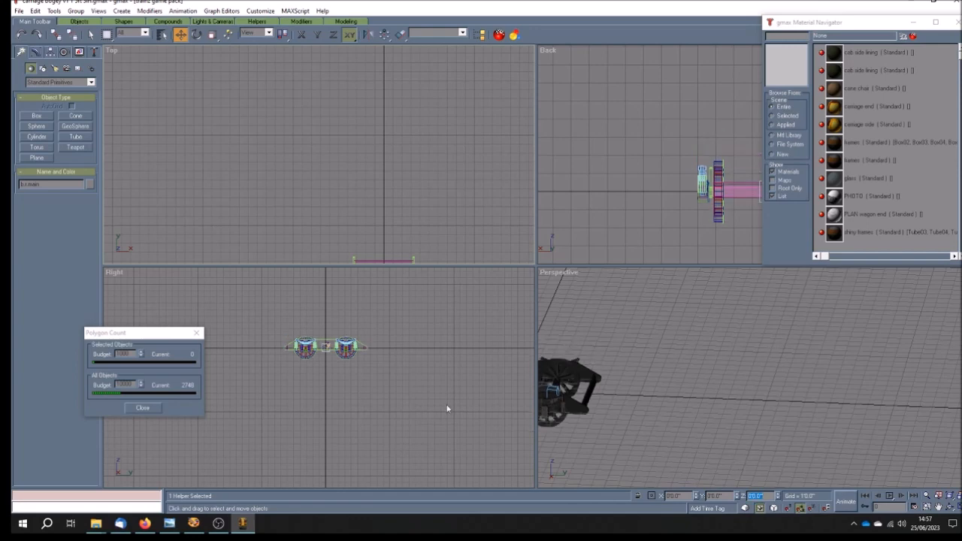
# Examine the hierarchy under the b.r.main helper in the object selection list with subtree display on, leaving without changing the selection
pyautogui.click(377, 373)
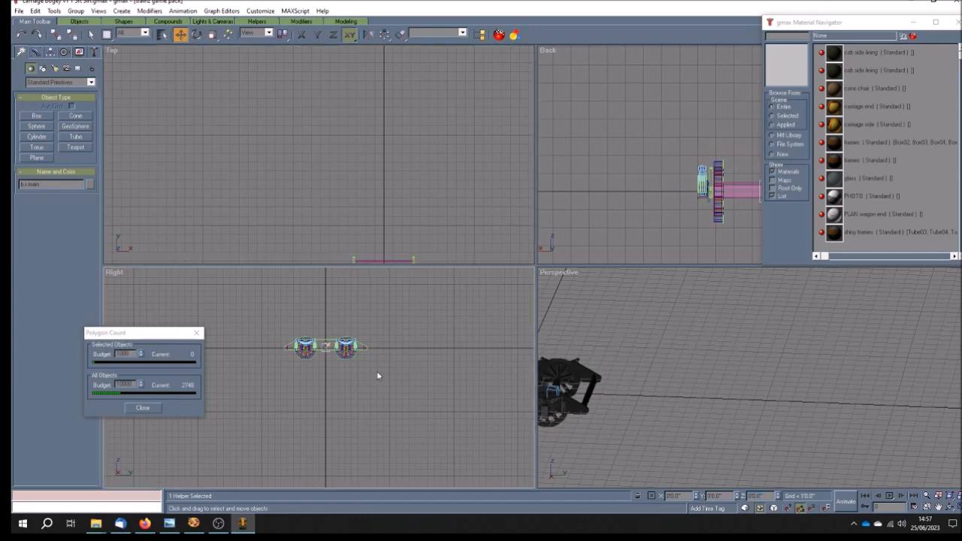
pyautogui.scroll(4, 328, 363)
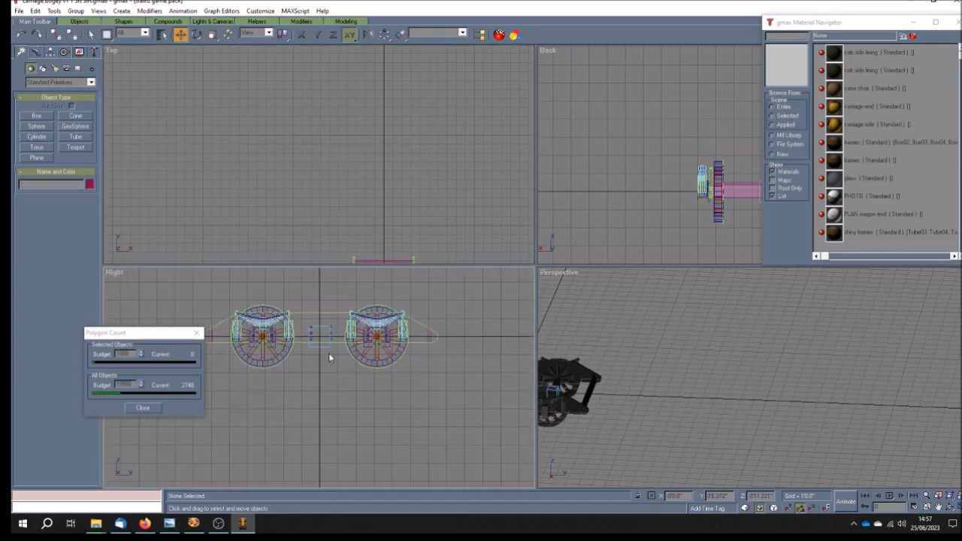
pyautogui.click(319, 333)
pyautogui.click(163, 33)
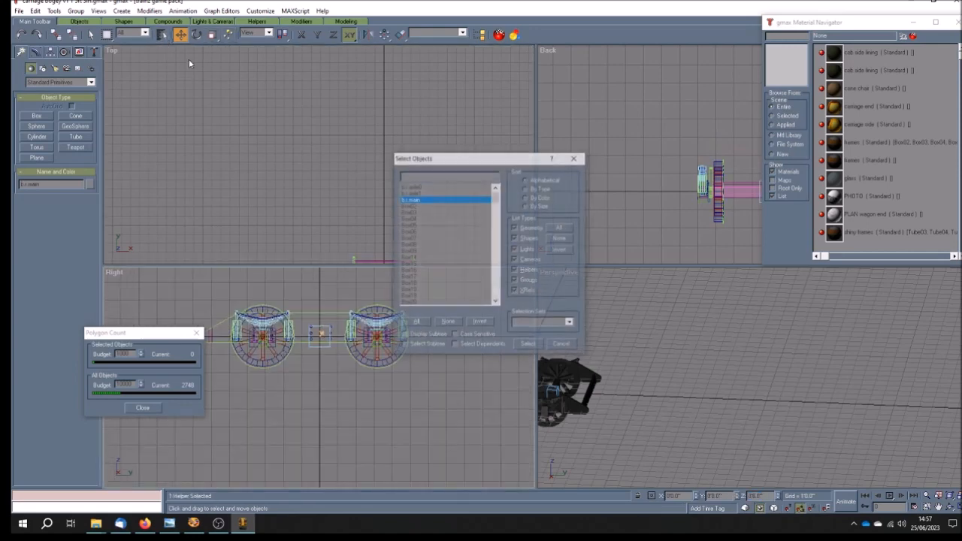
pyautogui.click(419, 335)
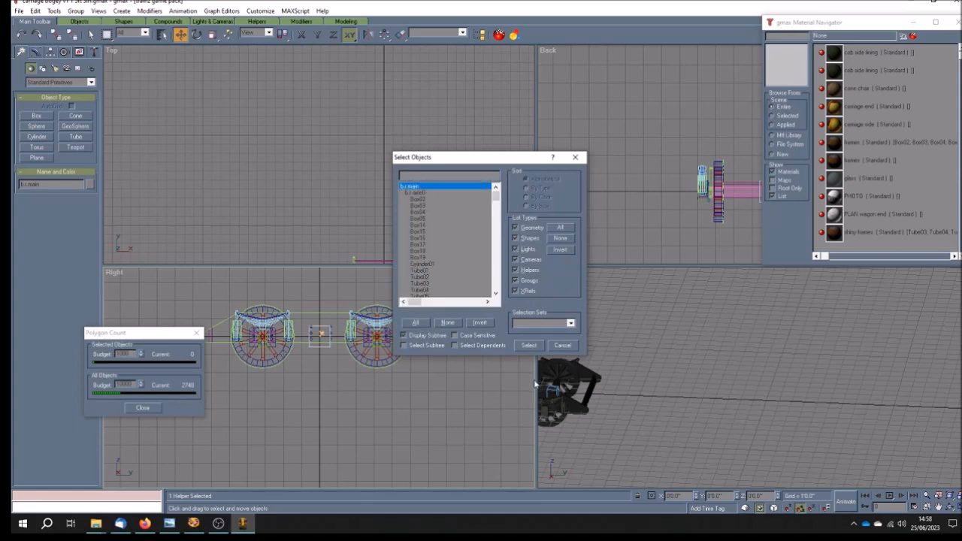
pyautogui.click(562, 344)
pyautogui.click(390, 411)
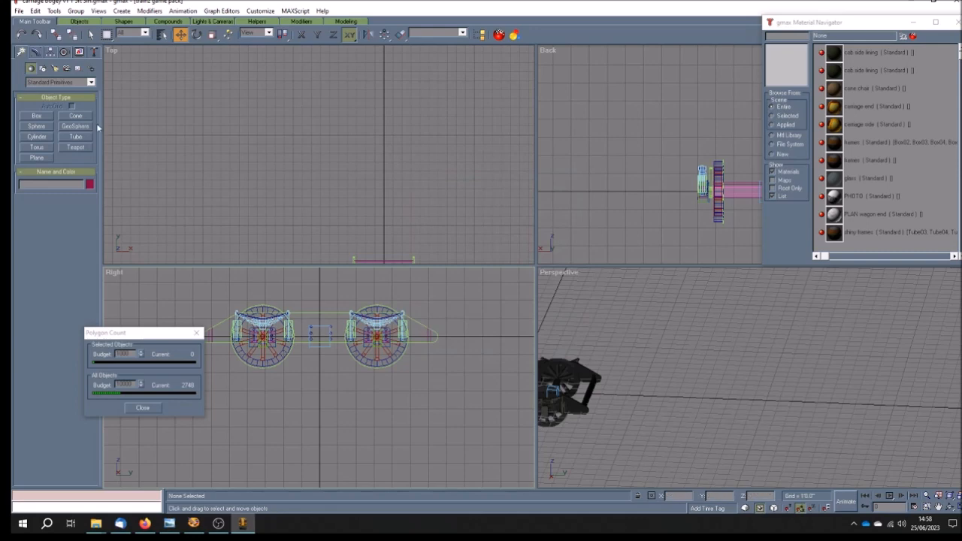
# Save the current bogey scene, and save a copy over carriage bogey v1 2 5ft 3in.gmax
pyautogui.click(19, 11)
pyautogui.click(19, 57)
pyautogui.click(19, 11)
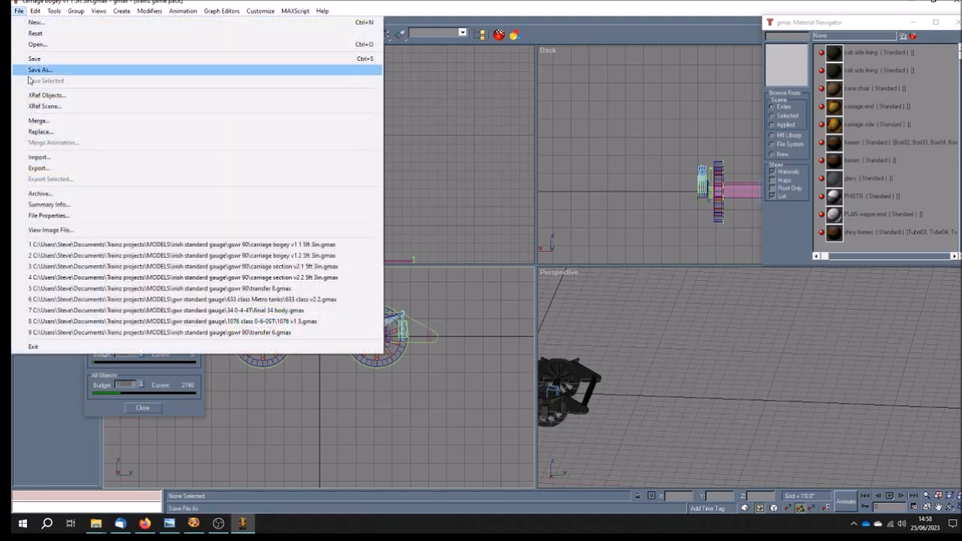
pyautogui.click(27, 73)
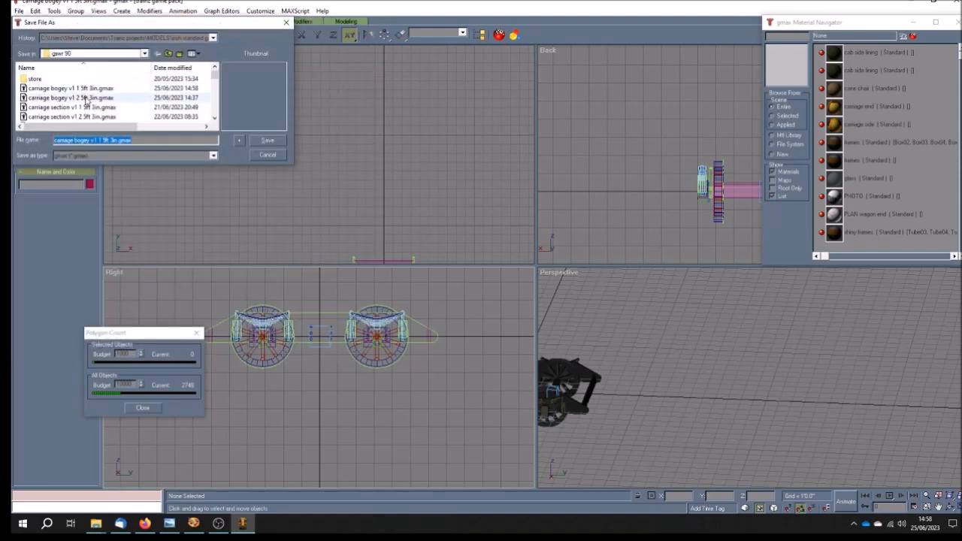
pyautogui.click(88, 99)
pyautogui.click(266, 142)
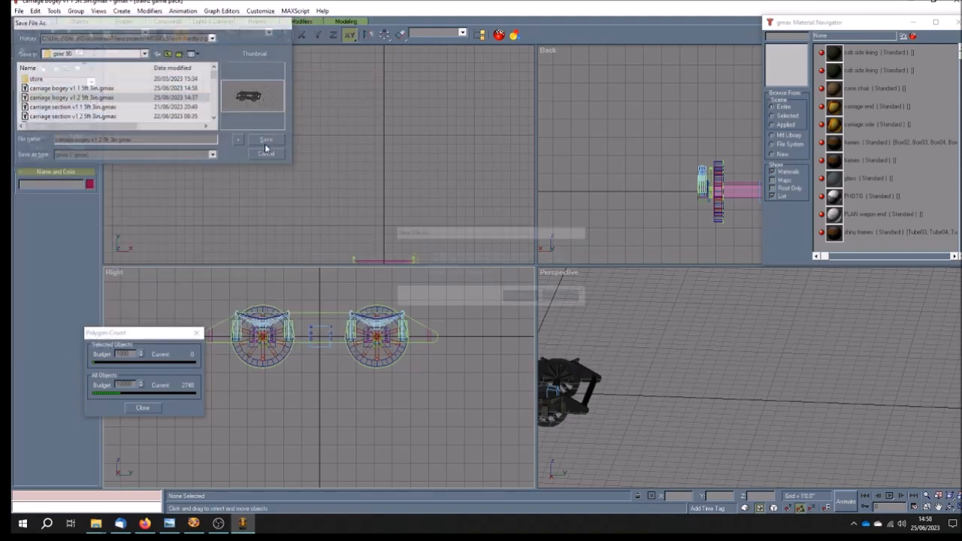
pyautogui.click(523, 297)
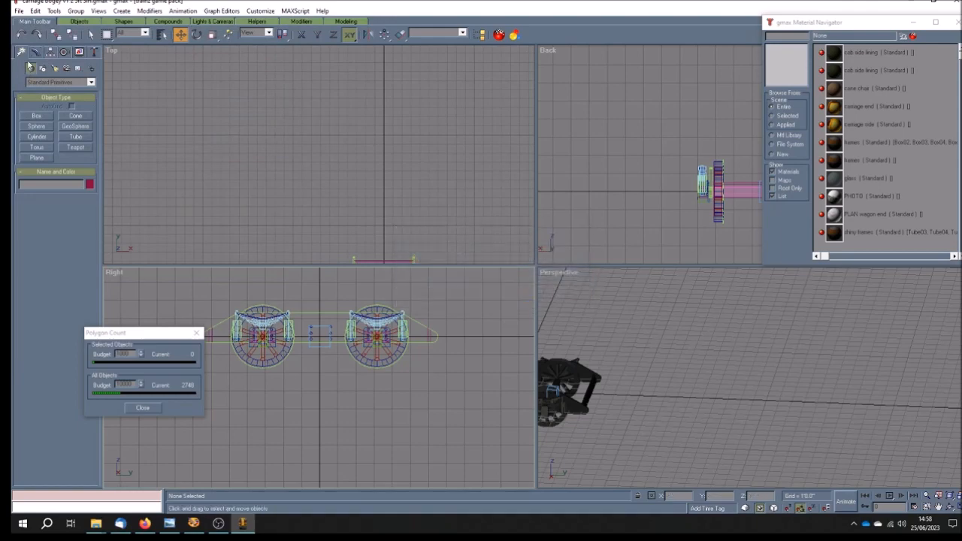
# Export the bogey model in Trainz format over bogey.IM in the gs&wr_no_92_trailing_bogey folder
pyautogui.click(18, 12)
pyautogui.click(81, 170)
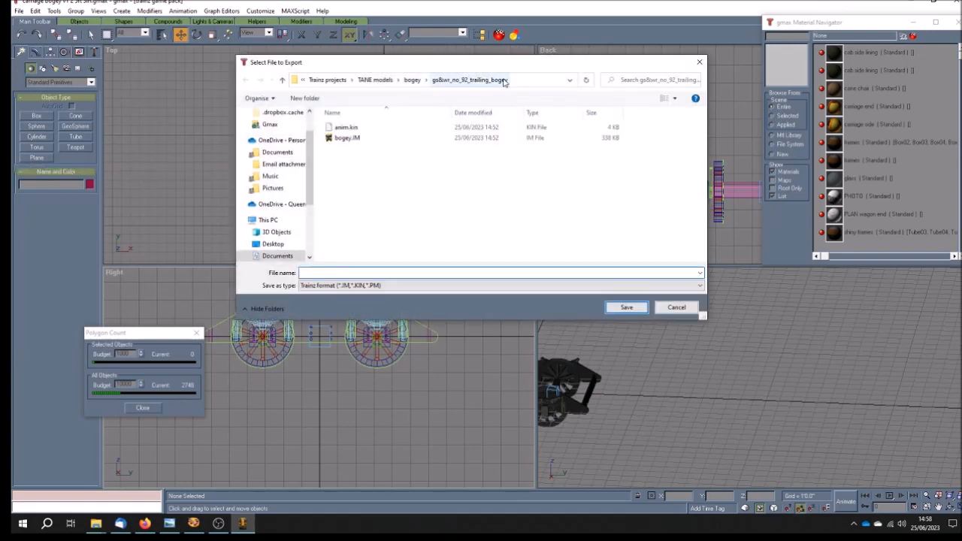
pyautogui.click(345, 138)
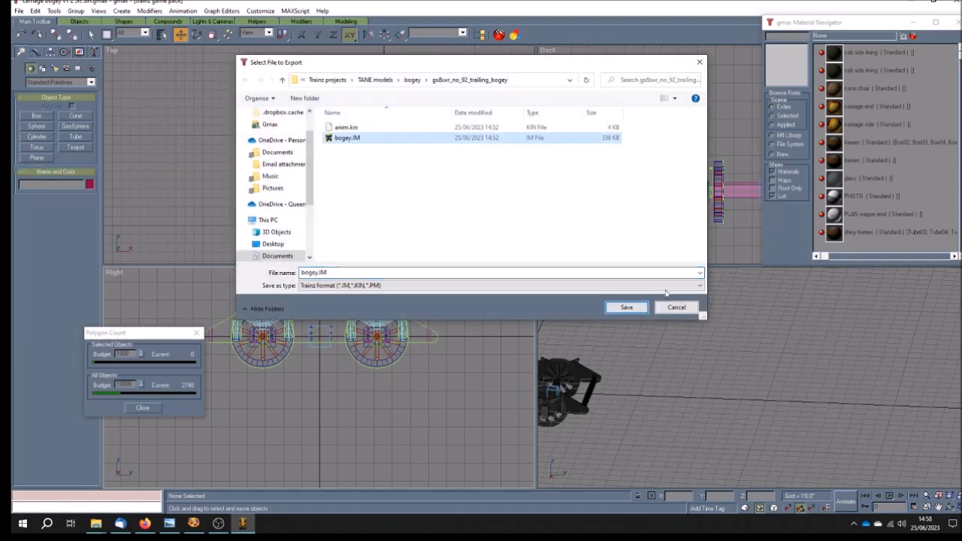
pyautogui.click(627, 307)
pyautogui.click(516, 297)
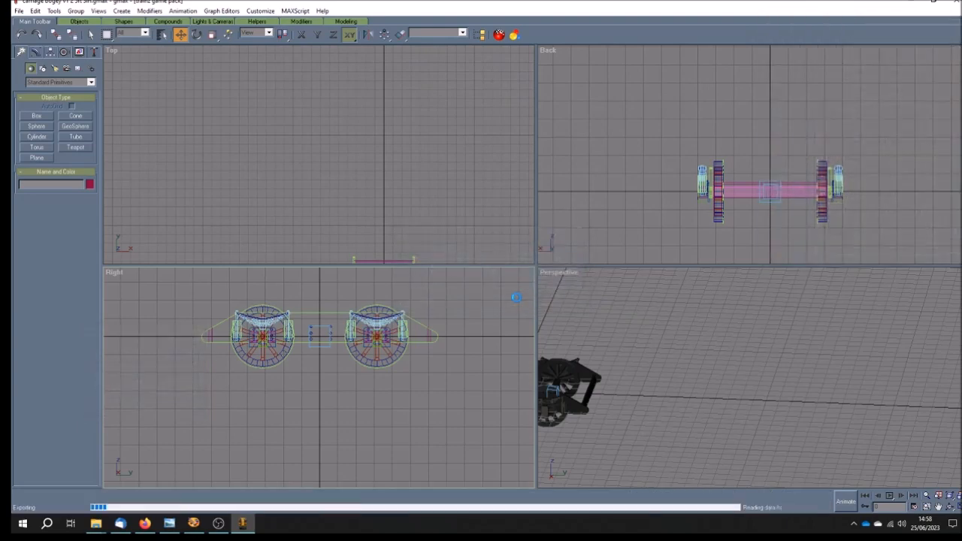
pyautogui.click(516, 294)
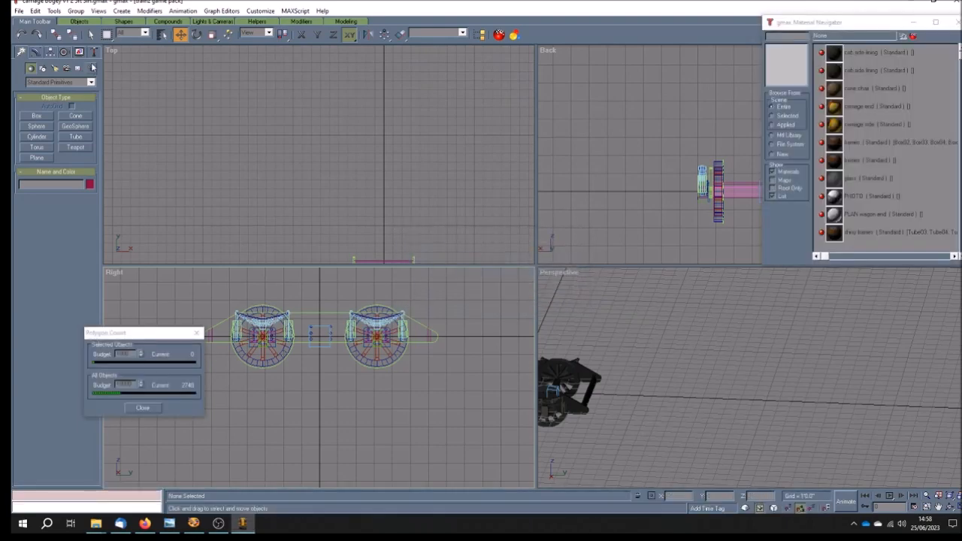
# Export the bogey's animation over anim.kin in the same folder, keeping the default frame range
pyautogui.click(20, 12)
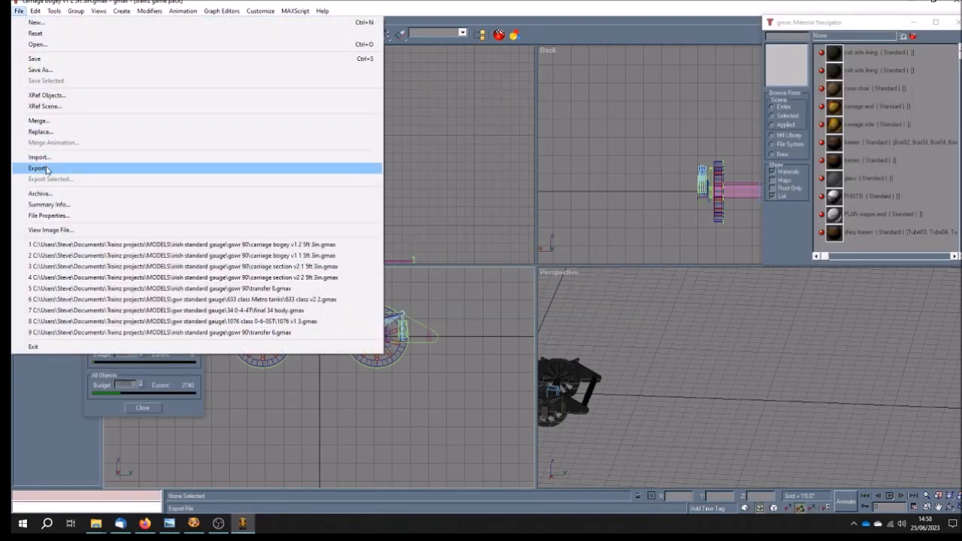
pyautogui.click(47, 167)
pyautogui.click(347, 127)
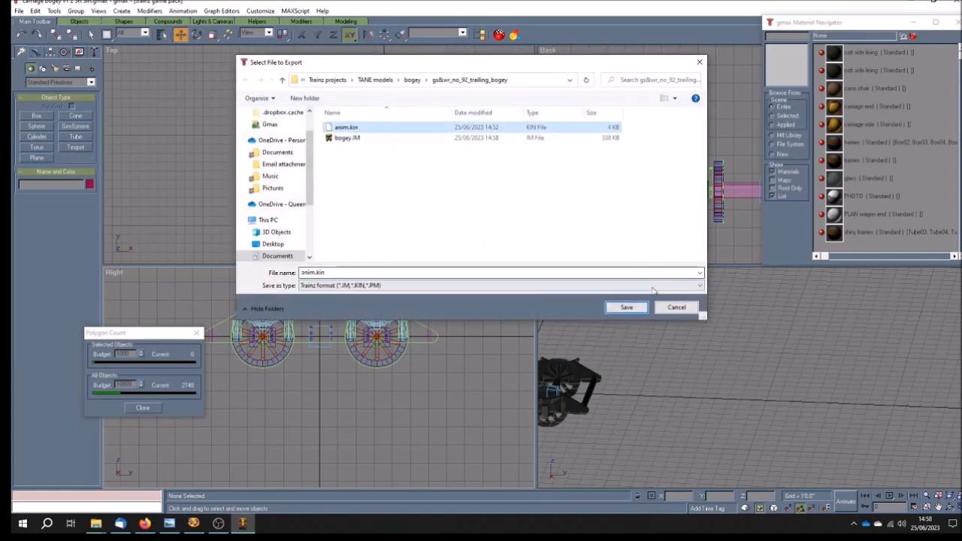
pyautogui.click(635, 309)
pyautogui.click(524, 296)
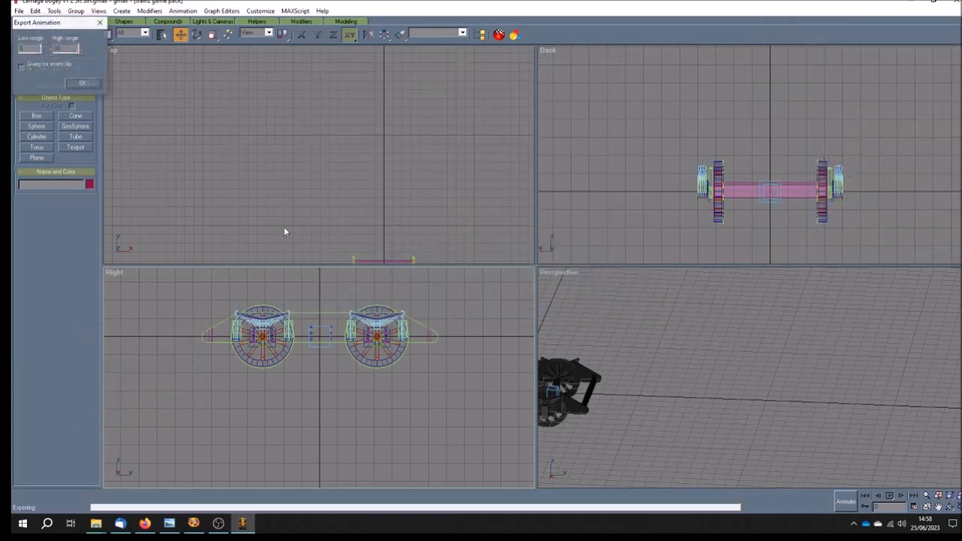
pyautogui.click(83, 84)
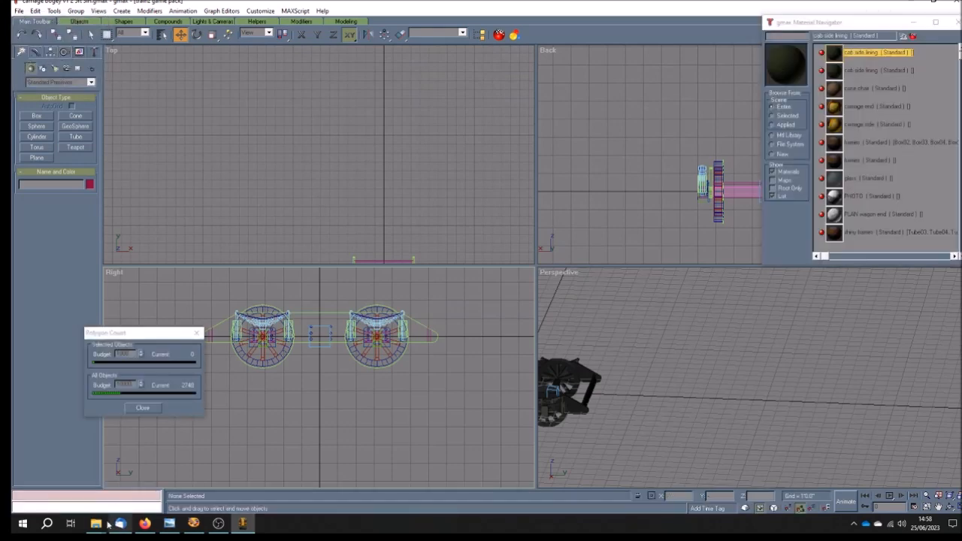
# Switch to File Explorer, delete bogey.gmw from the gs&wr_no_92_trailing_bogey folder, and minimize the window
pyautogui.moveTo(96, 523)
pyautogui.click(145, 454)
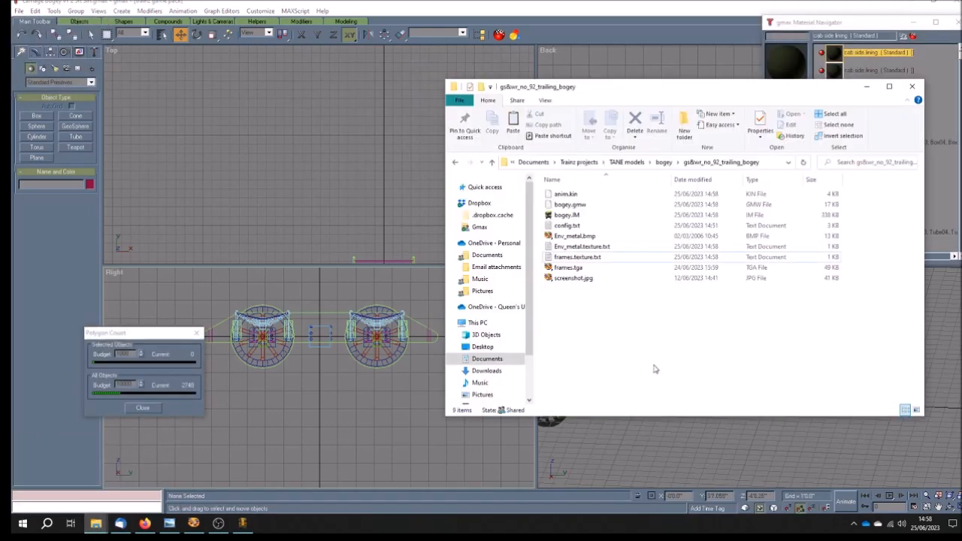
pyautogui.click(565, 208)
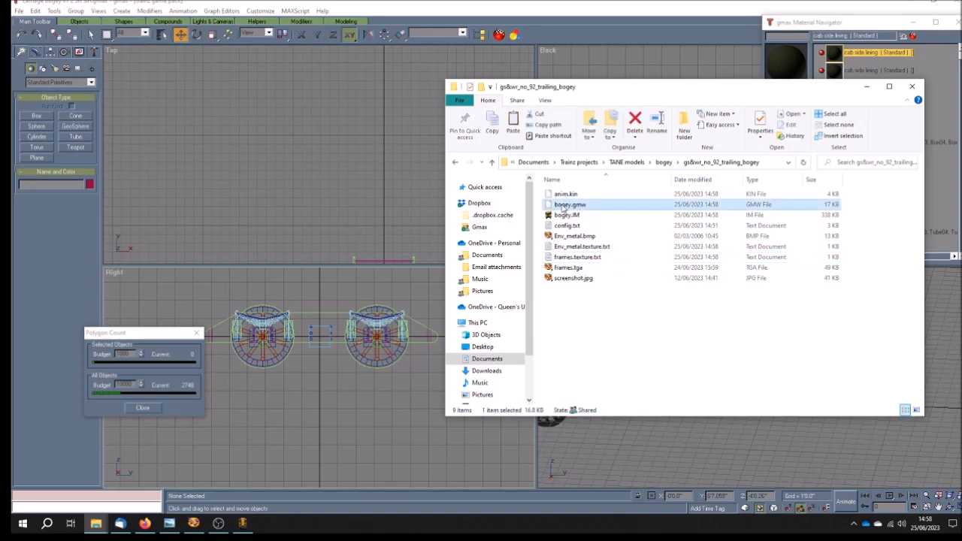
pyautogui.click(635, 120)
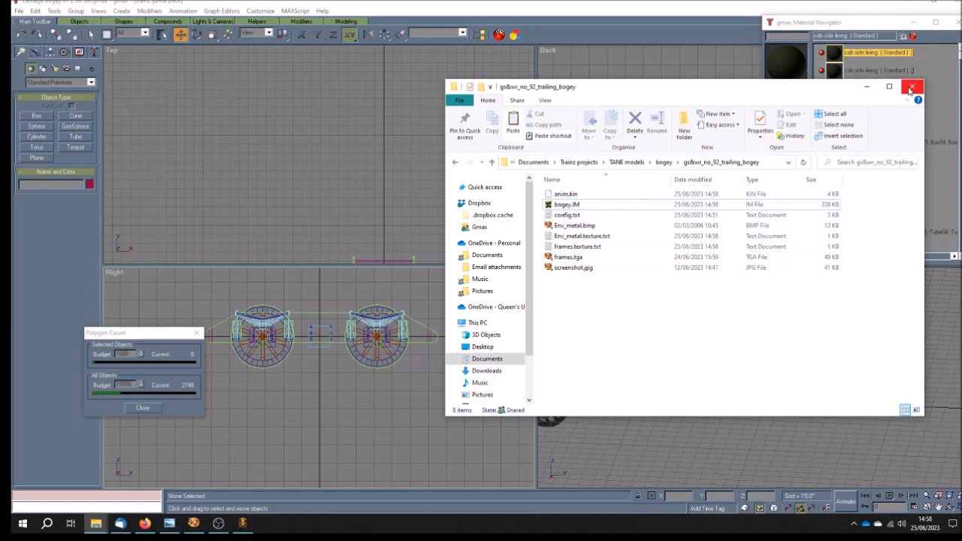
pyautogui.click(869, 87)
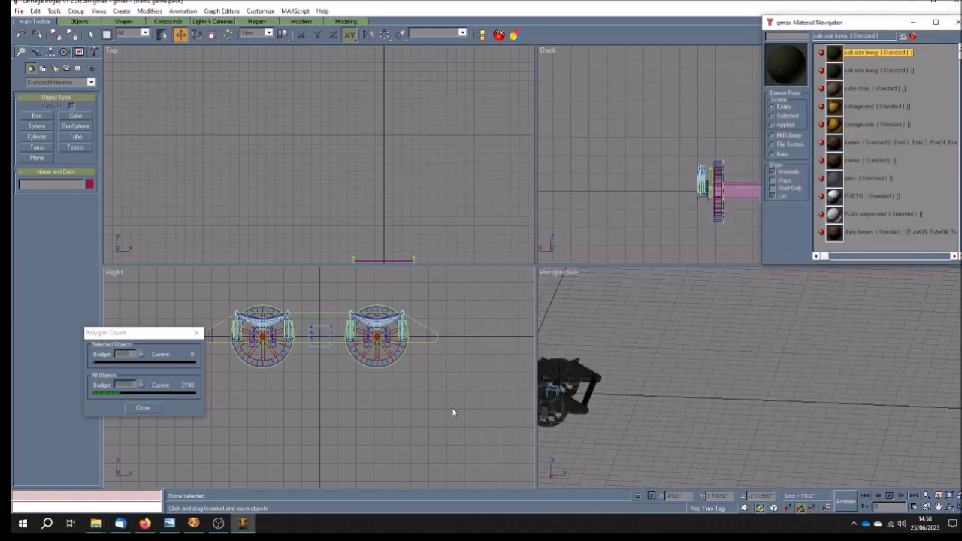
# Examine the bogey's position at the origin in the Right and Perspective viewports, briefly selecting its central main helper
pyautogui.click(399, 392)
pyautogui.scroll(-3, 398, 365)
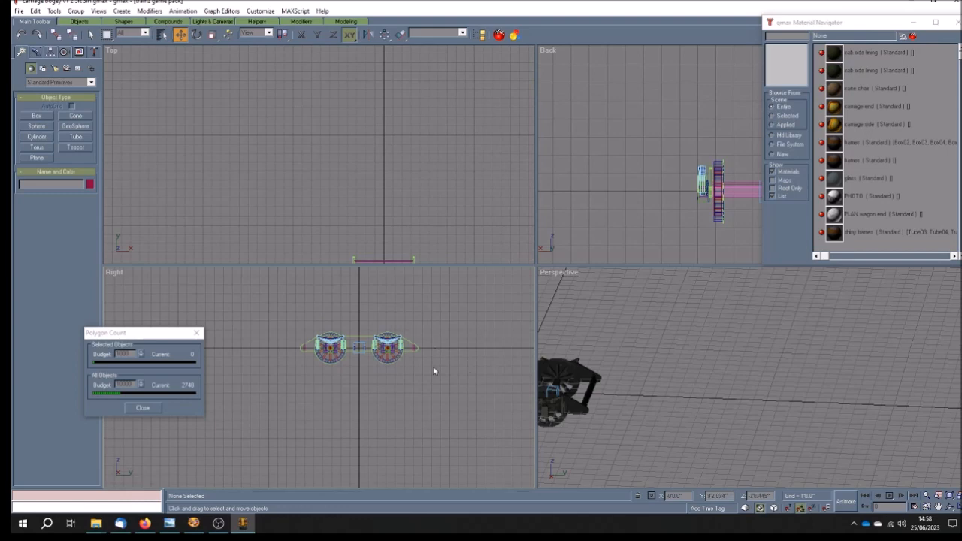
pyautogui.click(937, 506)
pyautogui.scroll(-2, 386, 396)
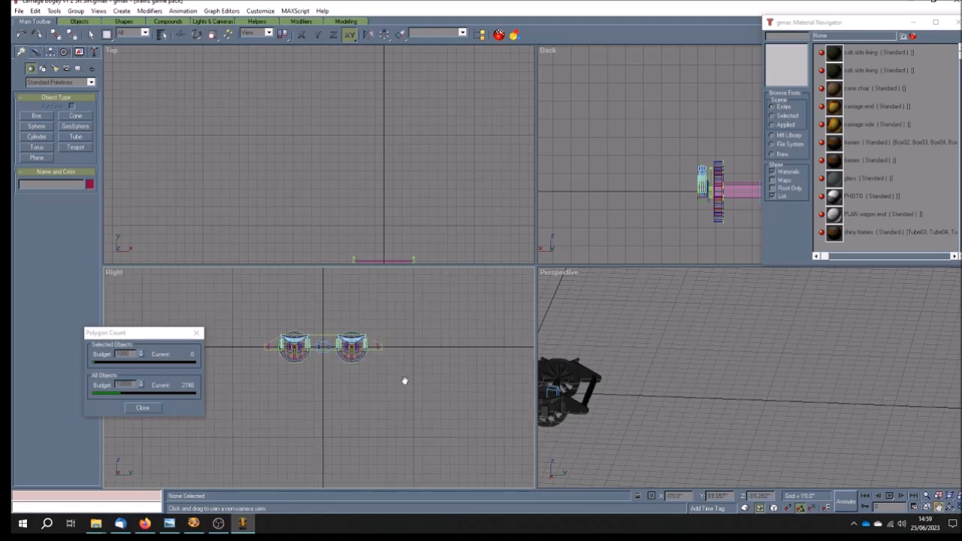
pyautogui.scroll(-3, 404, 383)
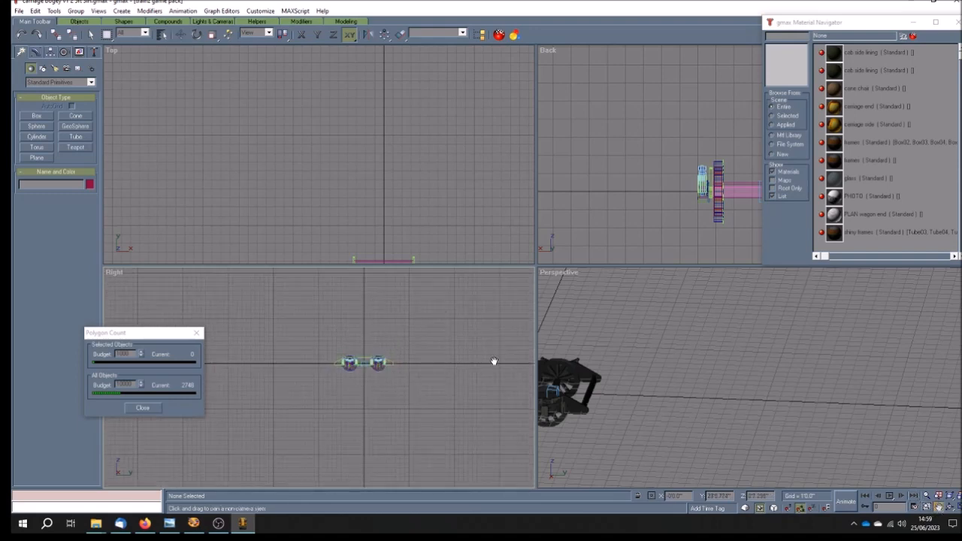
pyautogui.moveTo(672, 408); pyautogui.dragTo(837, 388)
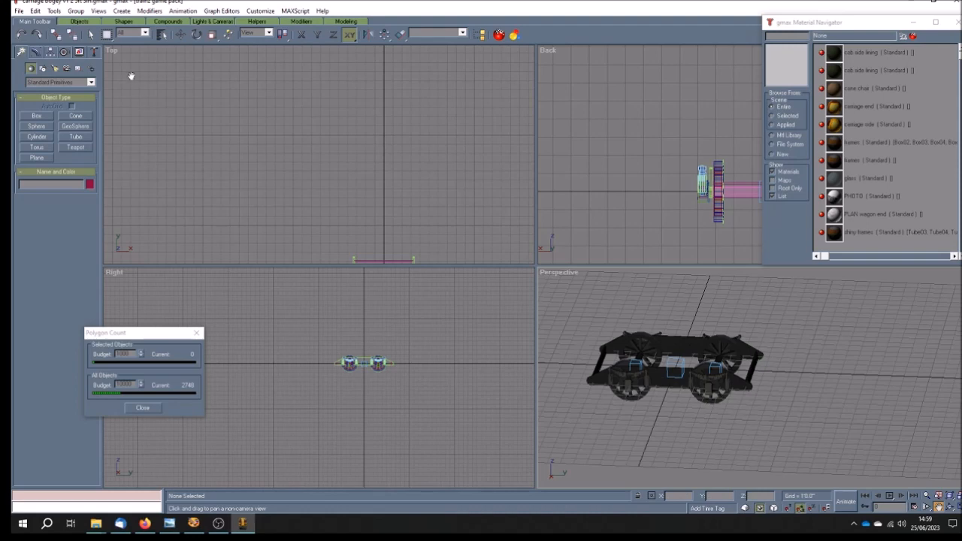
pyautogui.click(89, 34)
pyautogui.click(680, 365)
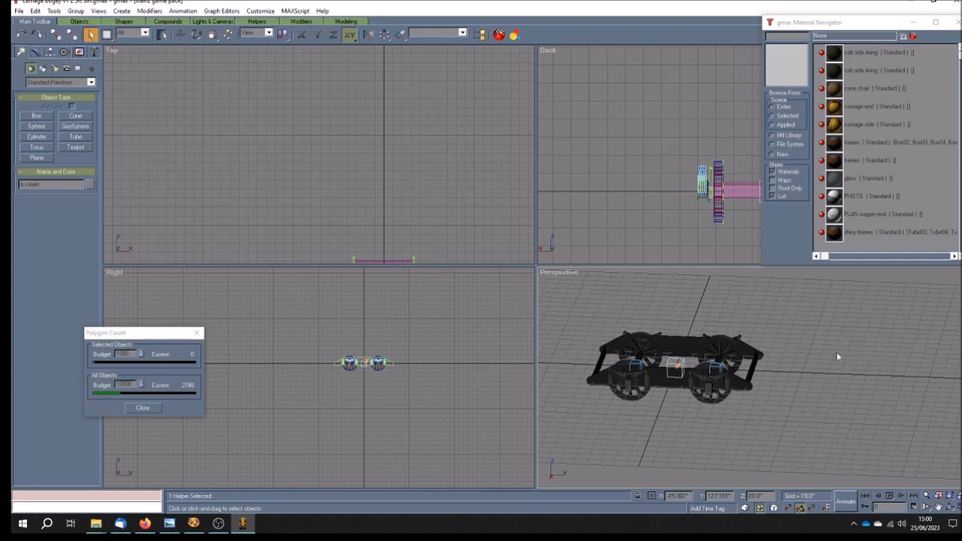
pyautogui.click(812, 406)
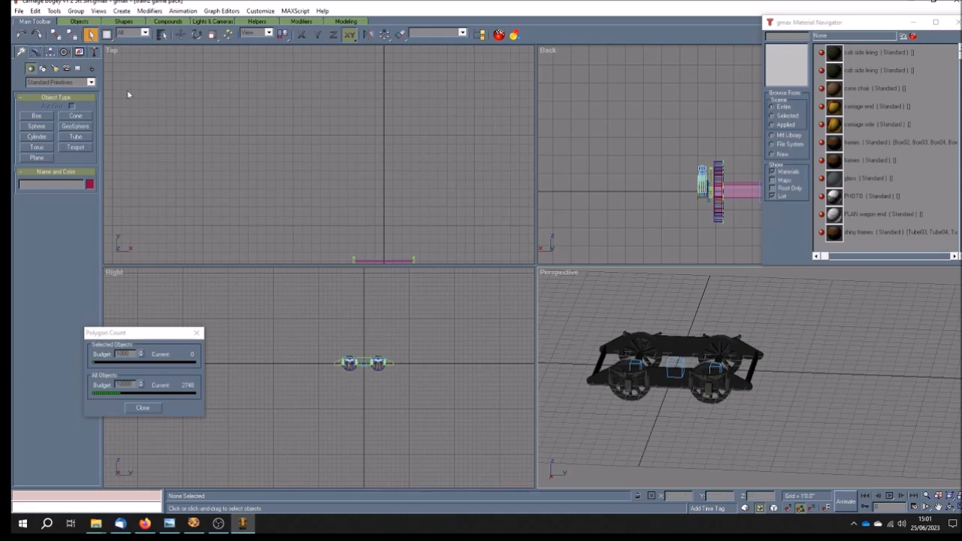
# Open the recent file carriage section v2 1 5ft 3in.gmax, saving the changes to the bogey scene
pyautogui.click(19, 11)
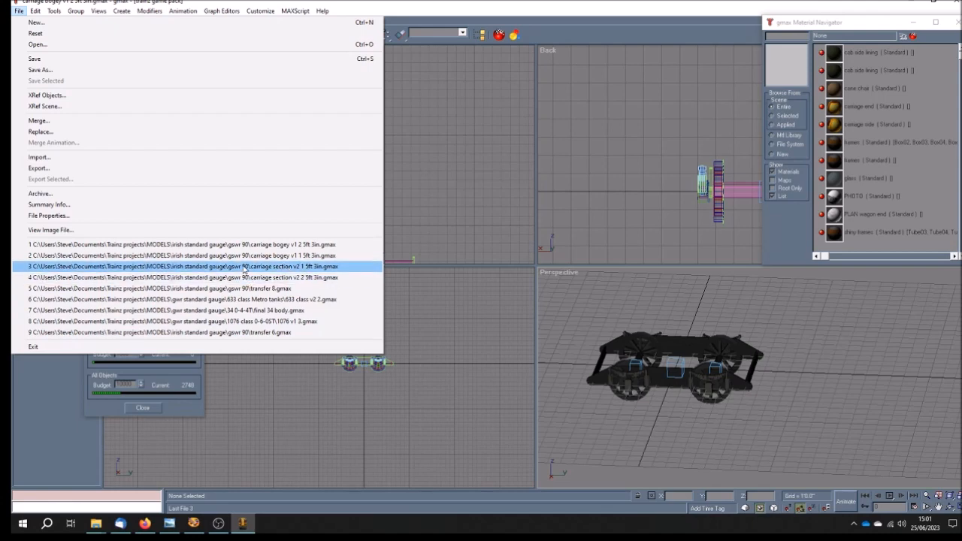
pyautogui.click(242, 267)
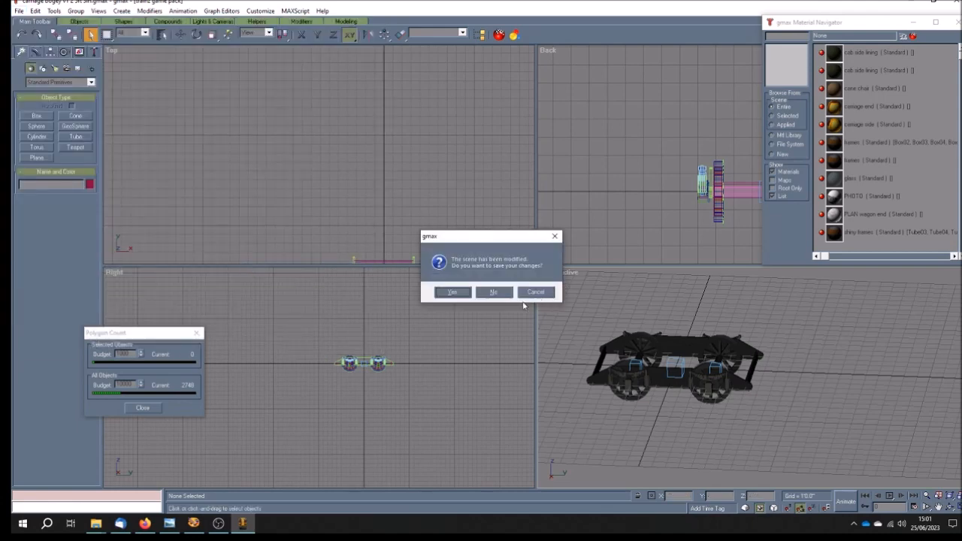
pyautogui.click(453, 291)
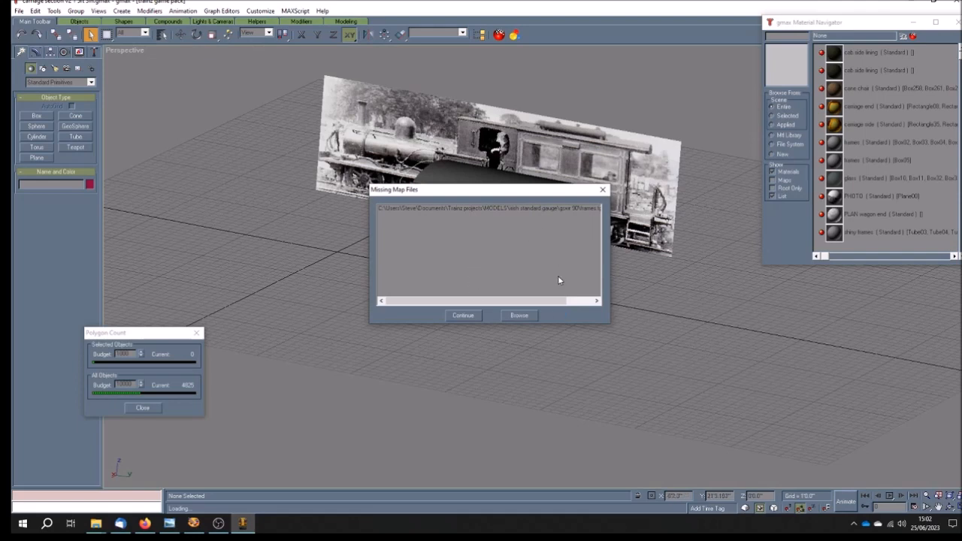
# Read the missing map file's path, continue loading the scene without it, and open the frames material for inspection
pyautogui.moveTo(546, 302); pyautogui.dragTo(574, 300)
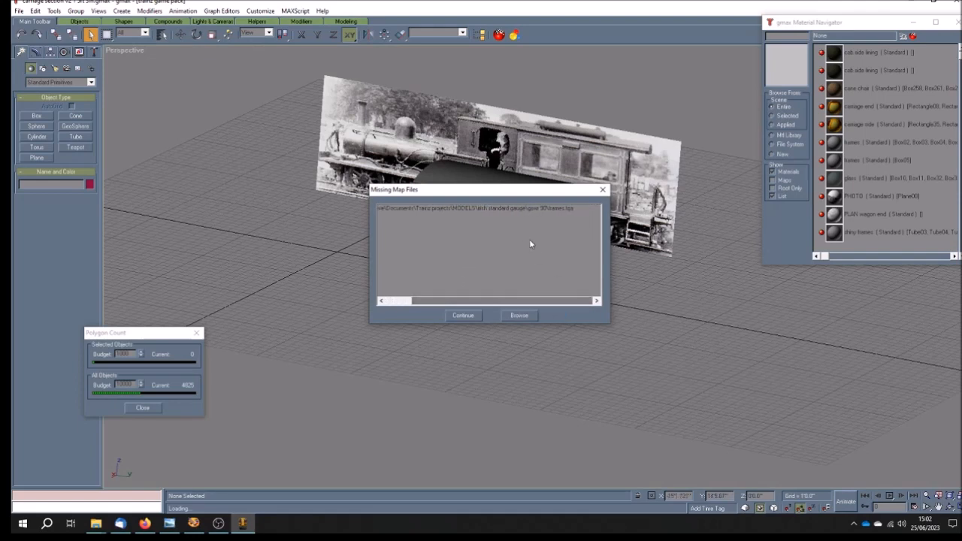
pyautogui.moveTo(487, 196)
pyautogui.mouseDown()
pyautogui.moveTo(541, 263)
pyautogui.moveTo(549, 316)
pyautogui.moveTo(503, 264)
pyautogui.mouseUp()
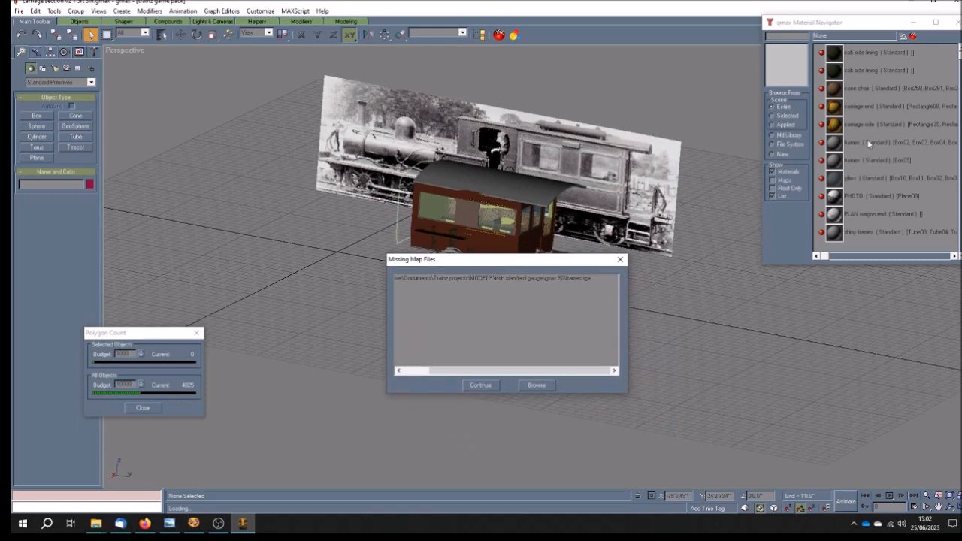
pyautogui.click(480, 385)
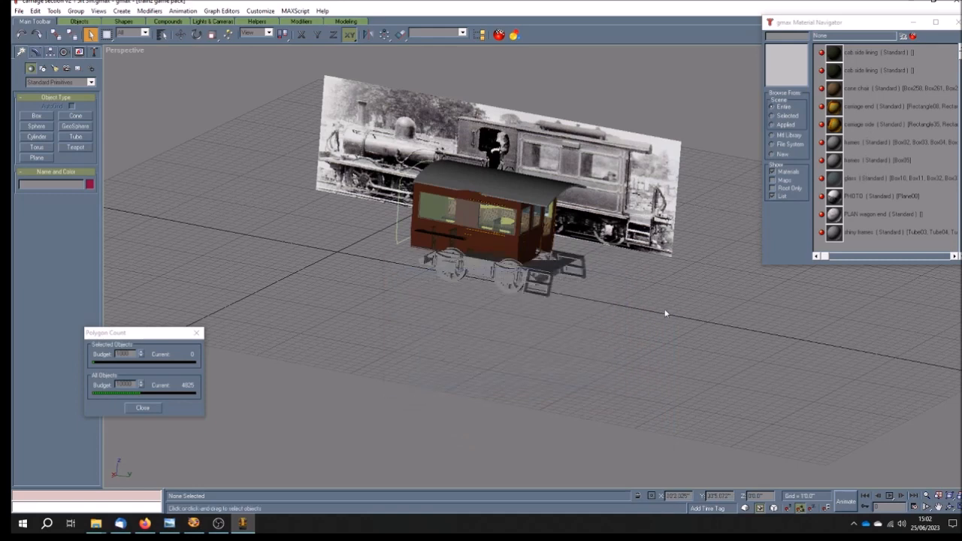
pyautogui.doubleClick(870, 142)
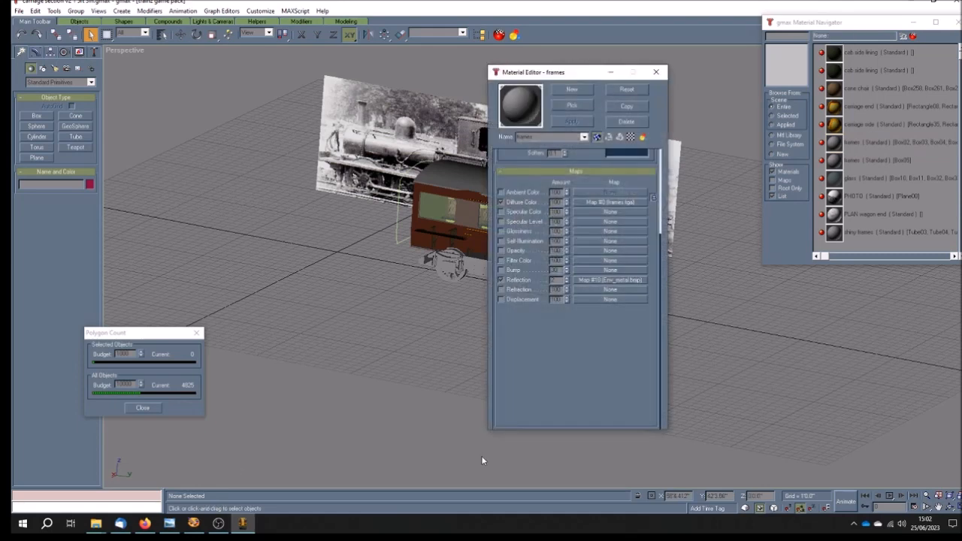
# Switch to File Explorer and copy Env_metal.bmp and frames.tga from the gs&wr_no_92_trailing_bogey folder into the gswr 90 folder
pyautogui.click(96, 523)
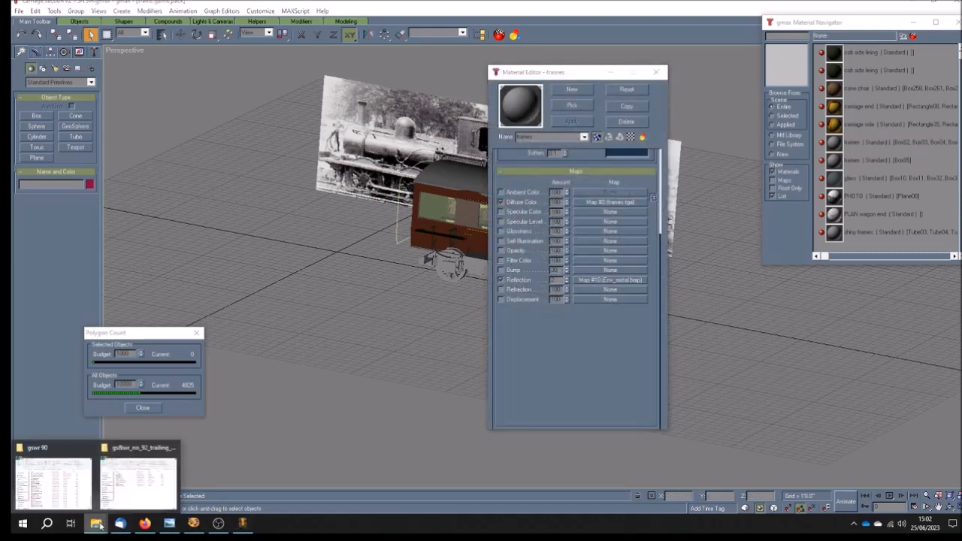
pyautogui.click(66, 449)
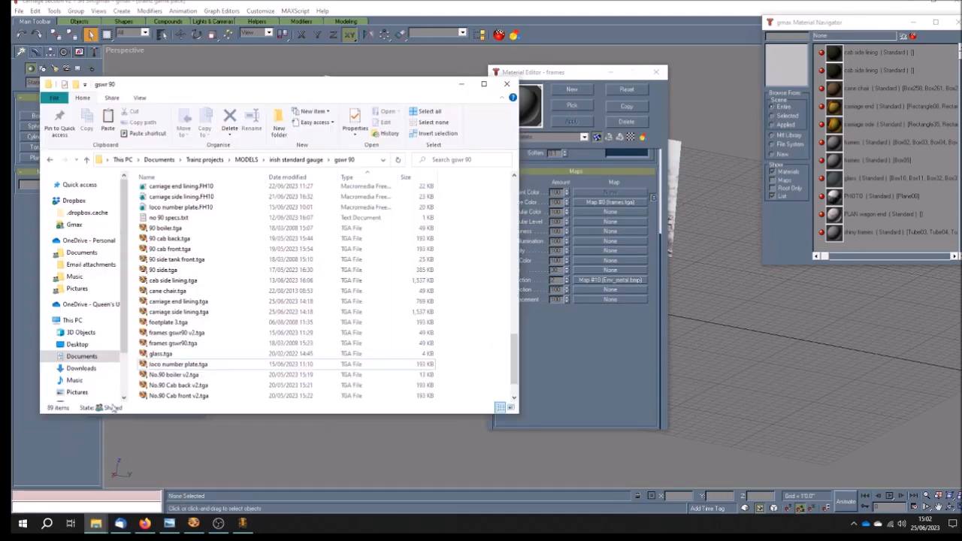
pyautogui.click(96, 525)
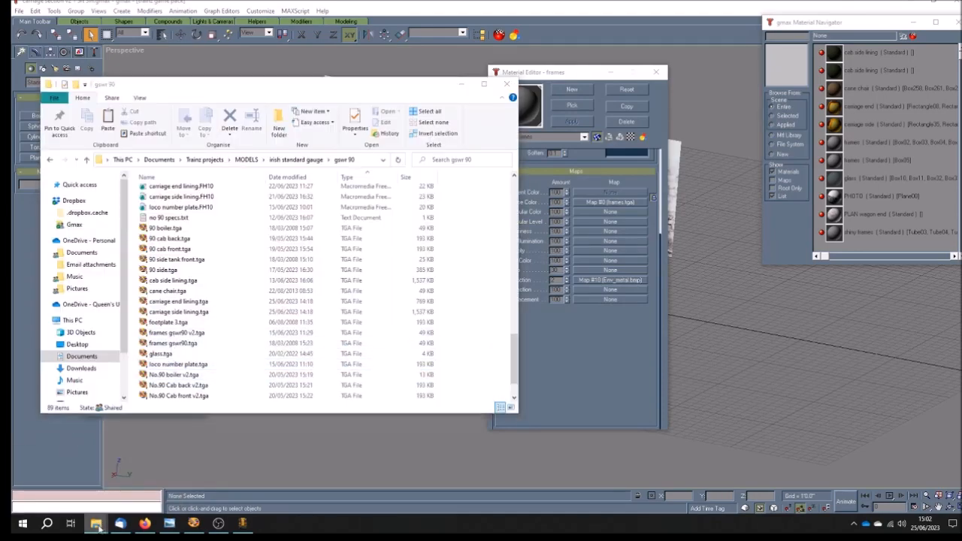
pyautogui.click(134, 454)
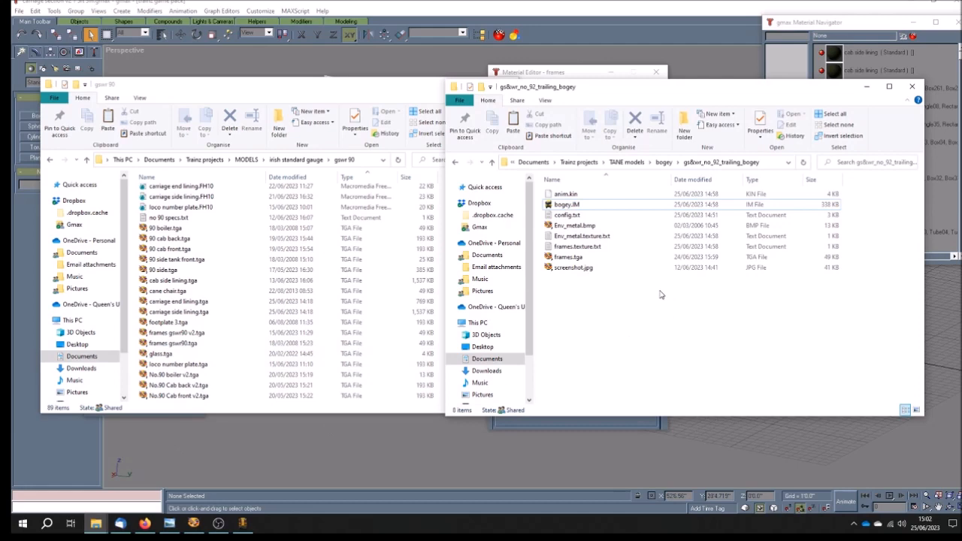
pyautogui.click(569, 258)
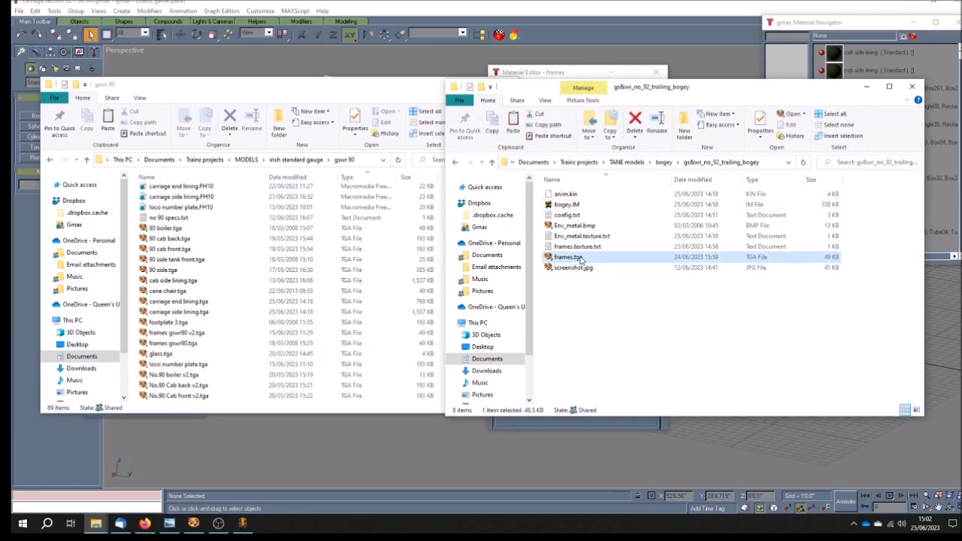
pyautogui.keyDown('ctrl'); pyautogui.click(595, 238); pyautogui.keyUp('ctrl')
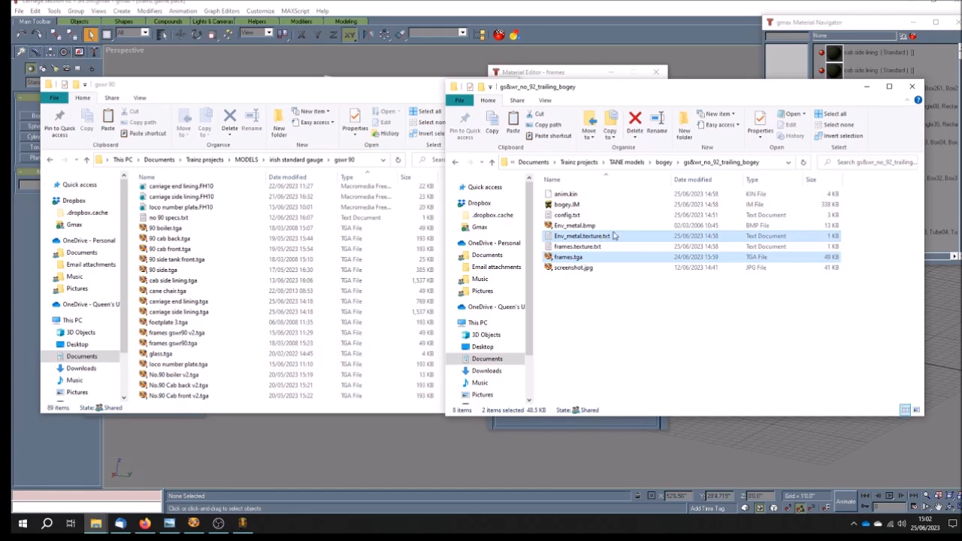
pyautogui.click(580, 227)
pyautogui.keyDown('ctrl'); pyautogui.click(577, 258); pyautogui.keyUp('ctrl')
pyautogui.click(396, 99)
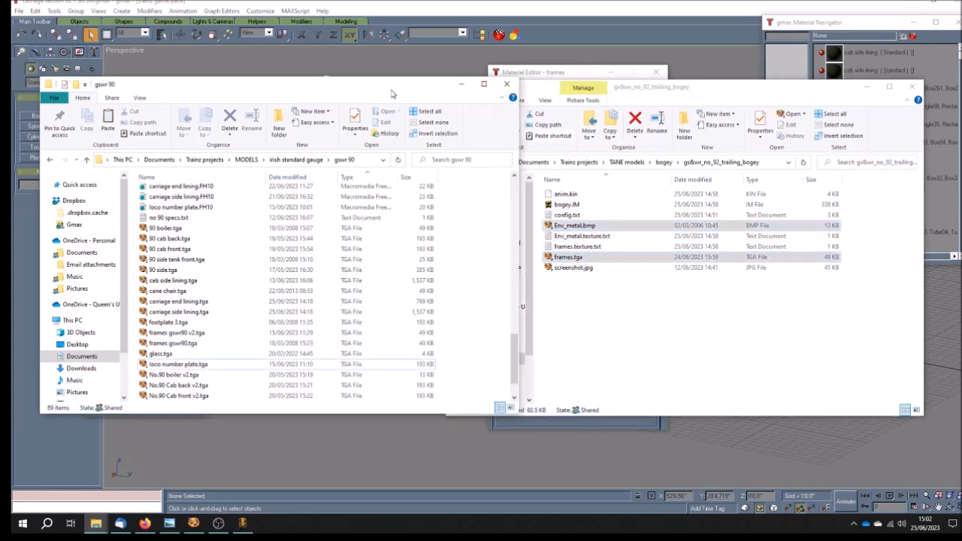
pyautogui.click(107, 123)
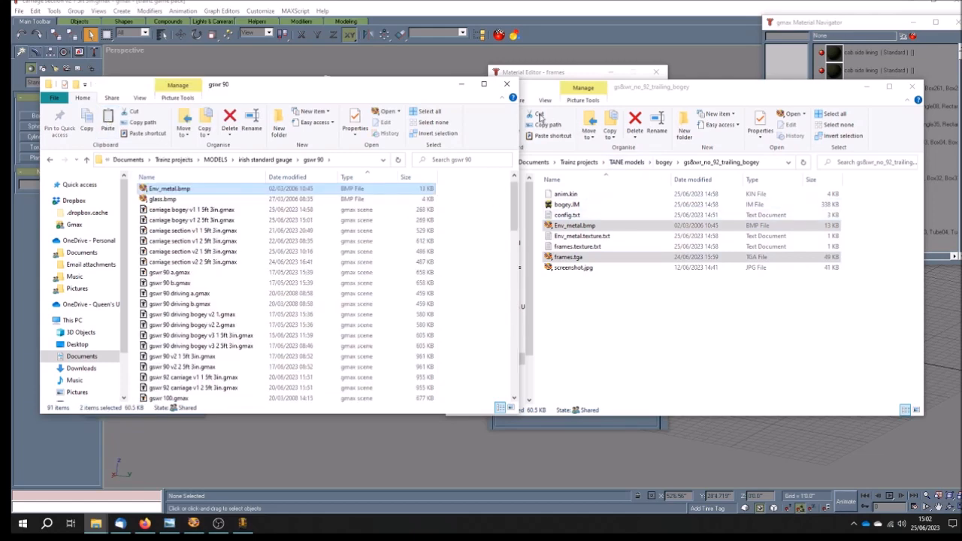
pyautogui.click(866, 87)
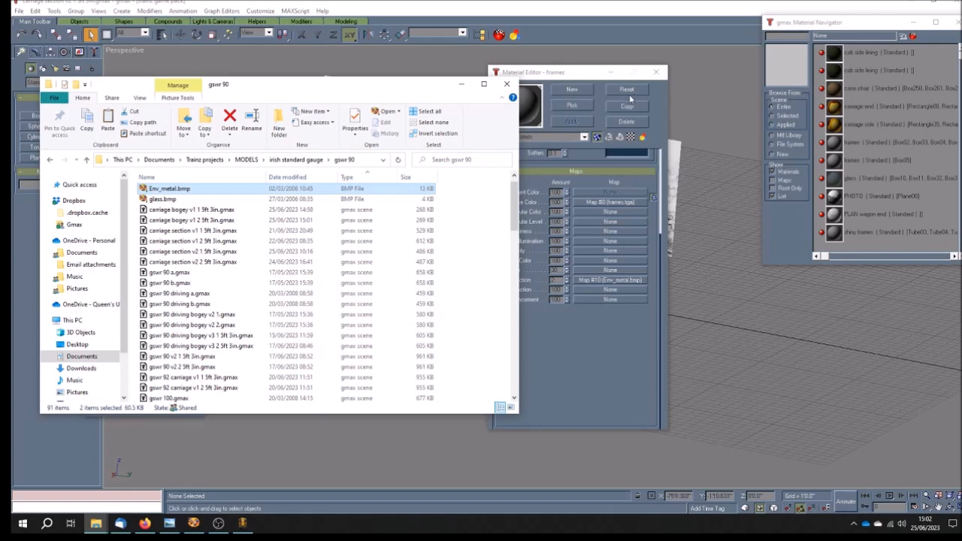
# Close the material editor, reload carriage section v2 1 5ft 3in.gmax without saving changes, and inspect the textured carriage from another angle
pyautogui.click(655, 72)
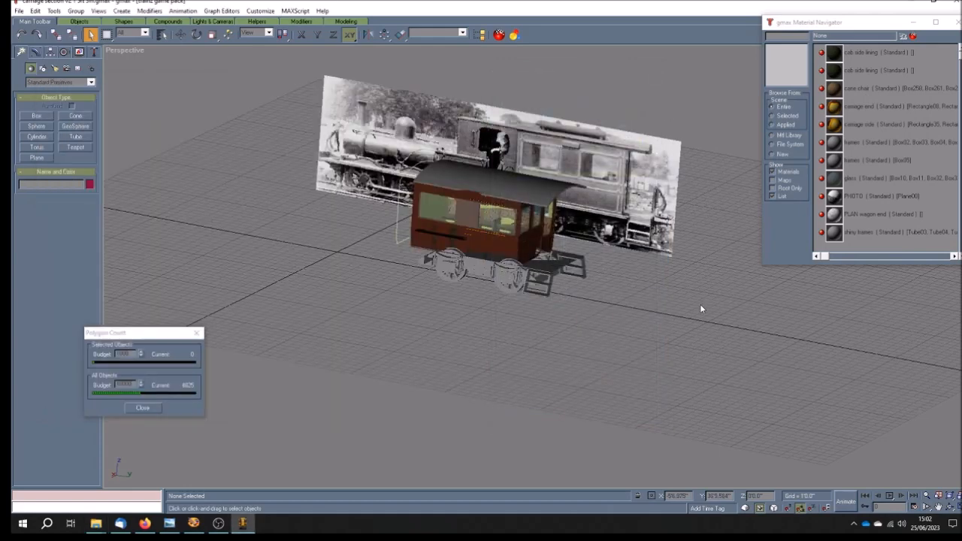
pyautogui.click(19, 10)
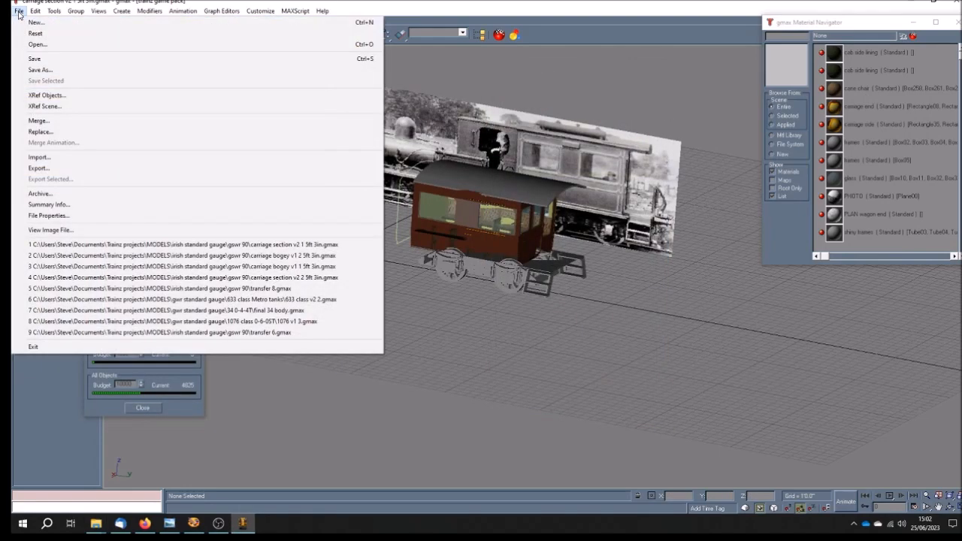
pyautogui.click(313, 245)
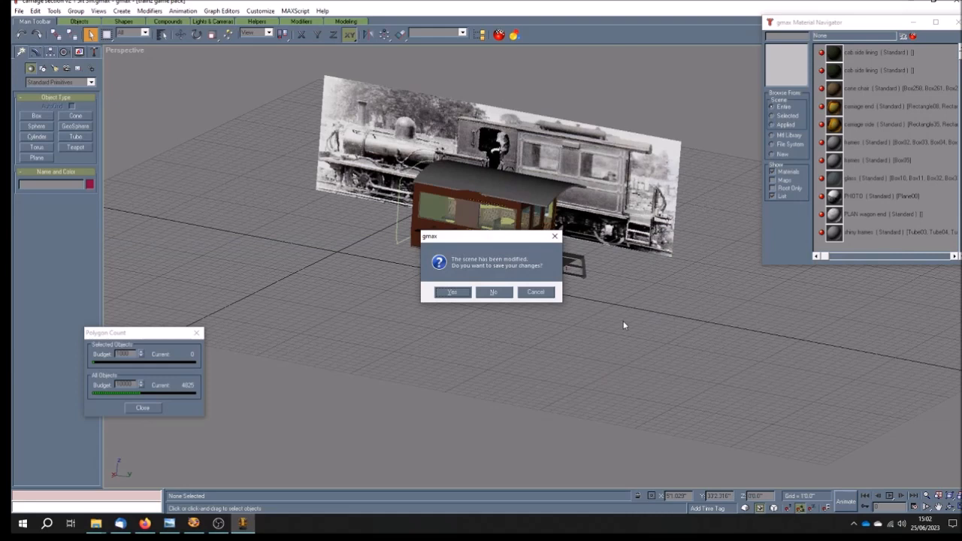
pyautogui.click(493, 292)
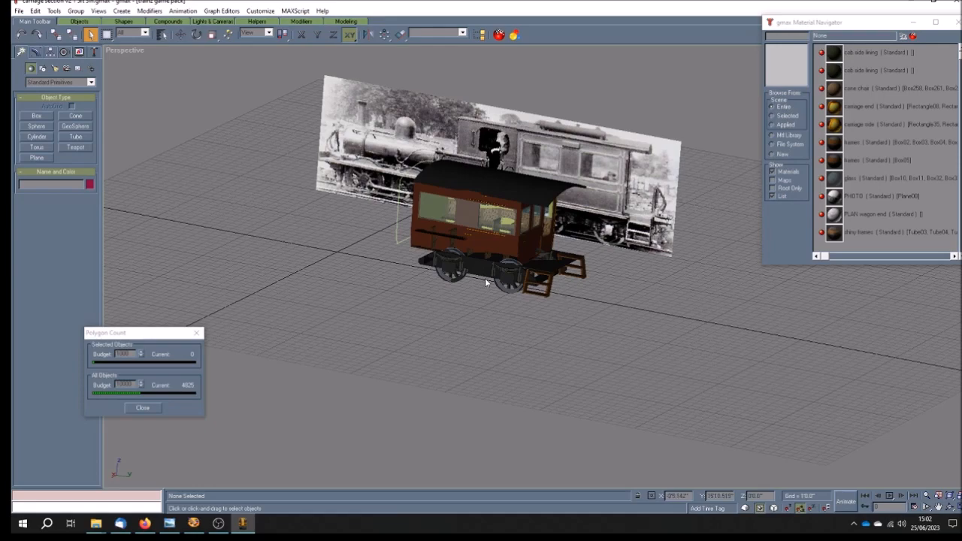
pyautogui.scroll(5, 485, 282)
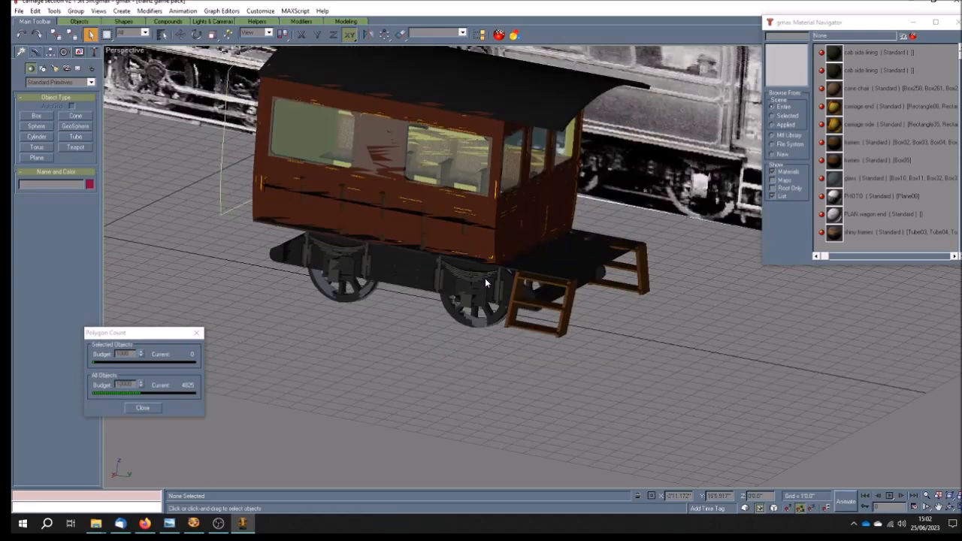
pyautogui.scroll(-4, 484, 278)
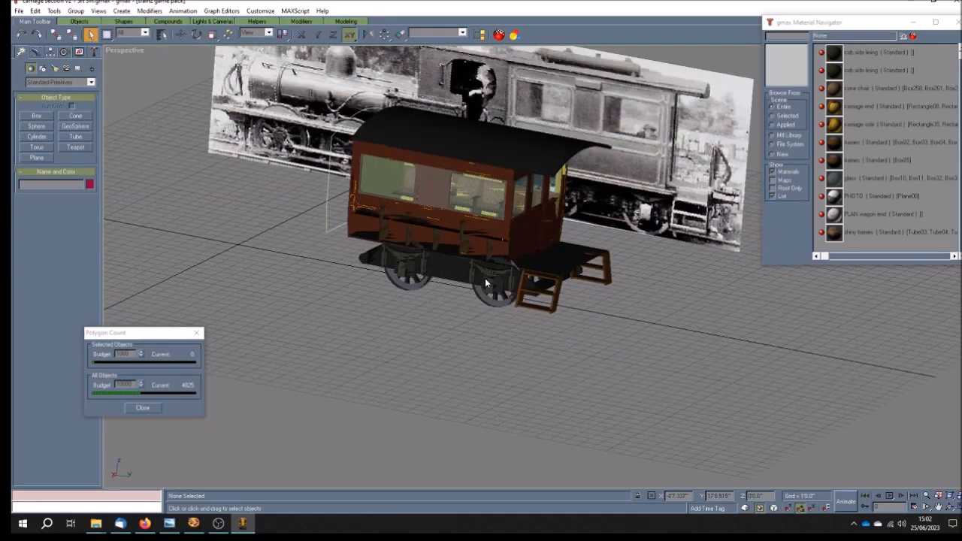
pyautogui.click(950, 511)
pyautogui.moveTo(557, 326); pyautogui.dragTo(508, 317)
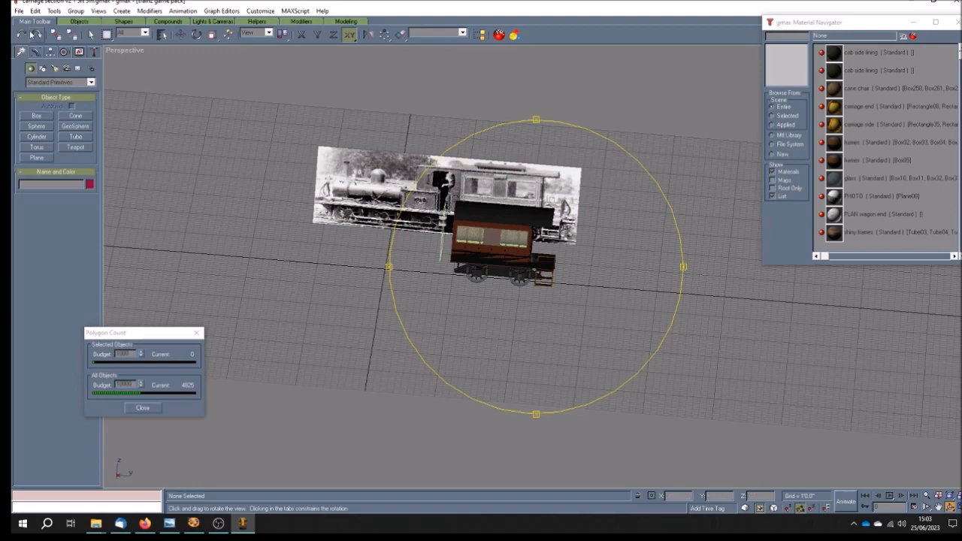
# Open gswr 90 driving bogey v3 2 5ft 3in.gmax from the gswr 90 folder
pyautogui.click(19, 12)
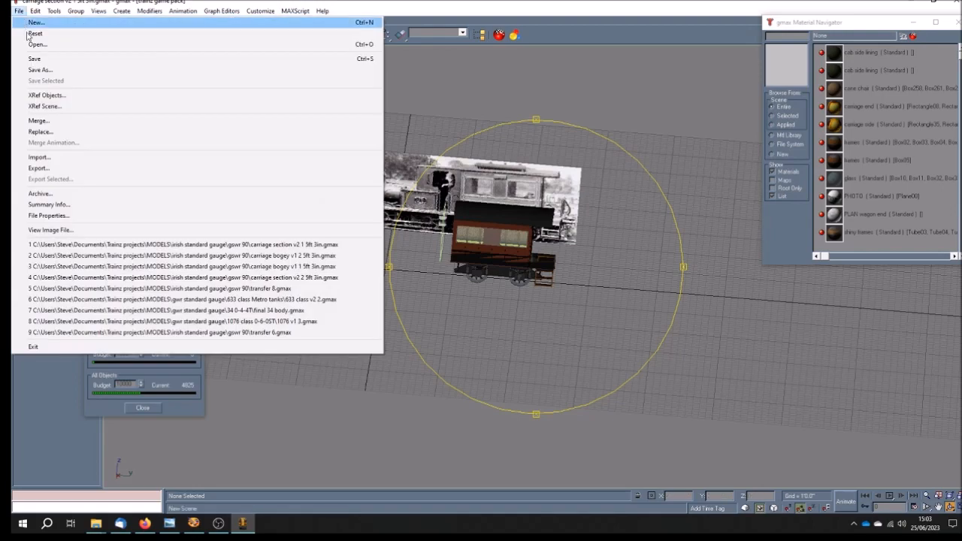
pyautogui.click(37, 45)
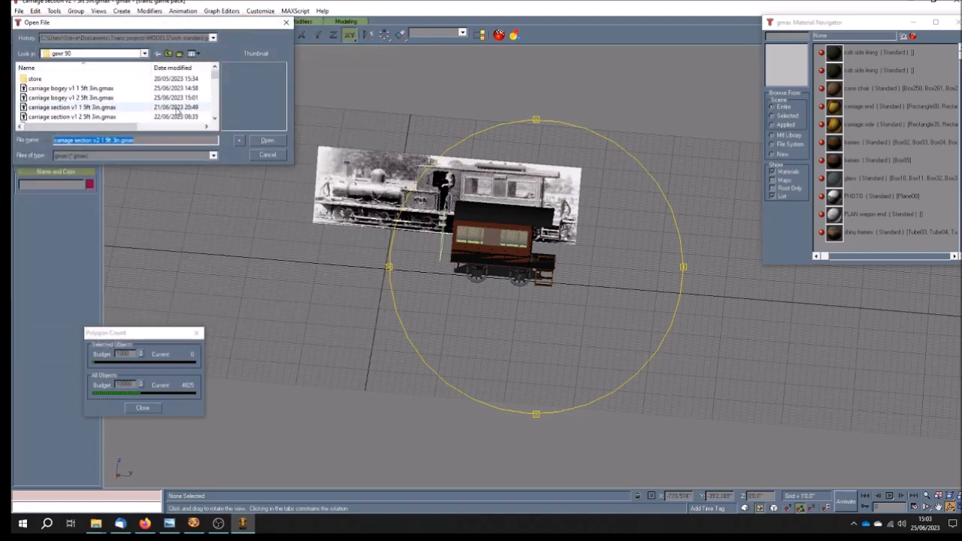
pyautogui.click(216, 87)
pyautogui.click(215, 88)
pyautogui.moveTo(215, 88); pyautogui.dragTo(216, 96)
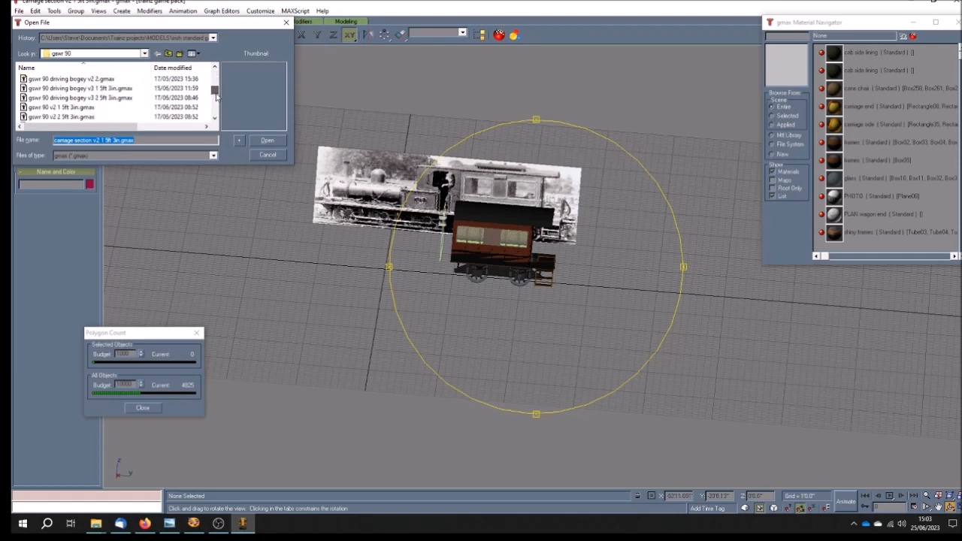
pyautogui.click(118, 98)
pyautogui.click(269, 141)
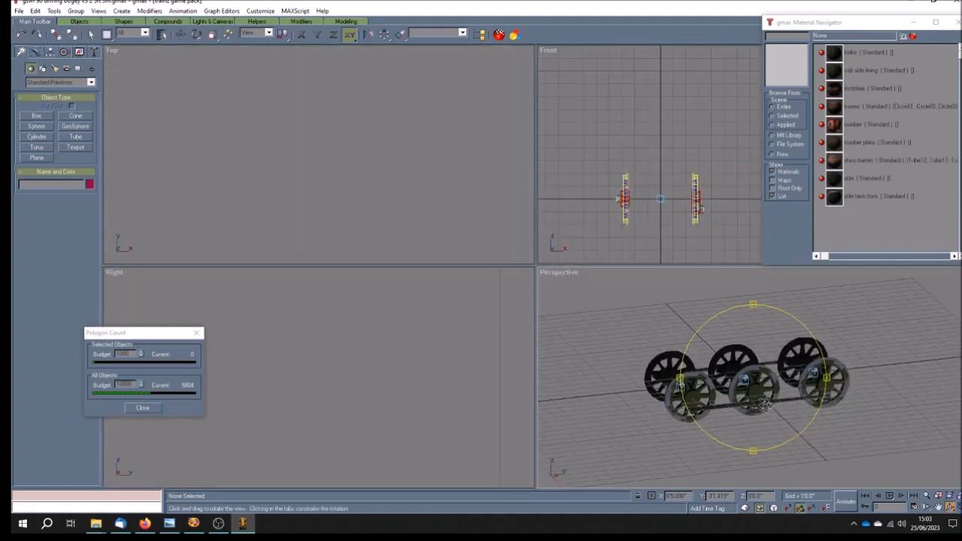
# Examine the driving bogey's wheels, coupling rods and helper points from several angles in an enlarged Perspective viewport
pyautogui.moveTo(766, 405); pyautogui.dragTo(735, 417)
pyautogui.click(937, 506)
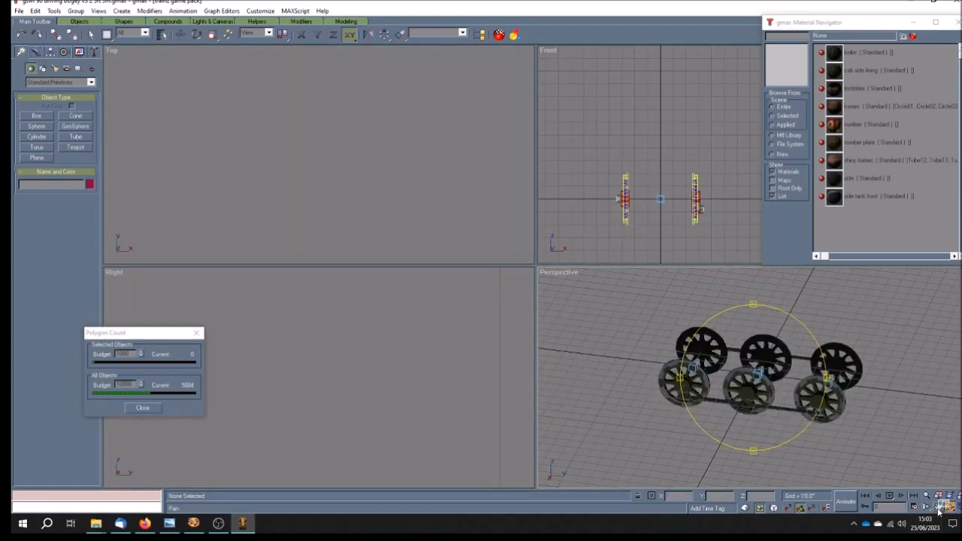
pyautogui.moveTo(792, 391); pyautogui.dragTo(747, 376)
pyautogui.click(949, 507)
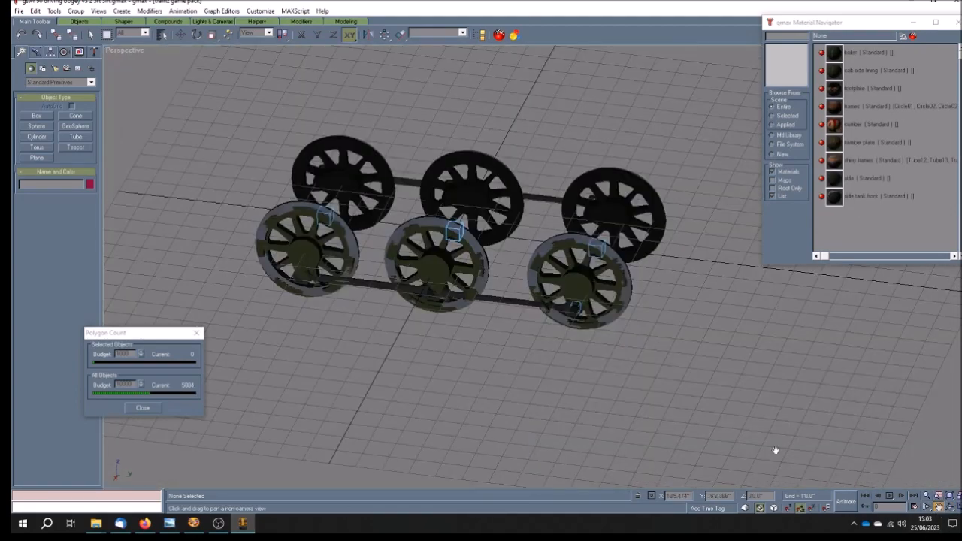
pyautogui.moveTo(440, 307); pyautogui.dragTo(466, 320)
pyautogui.scroll(4, 468, 315)
pyautogui.scroll(-6, 468, 315)
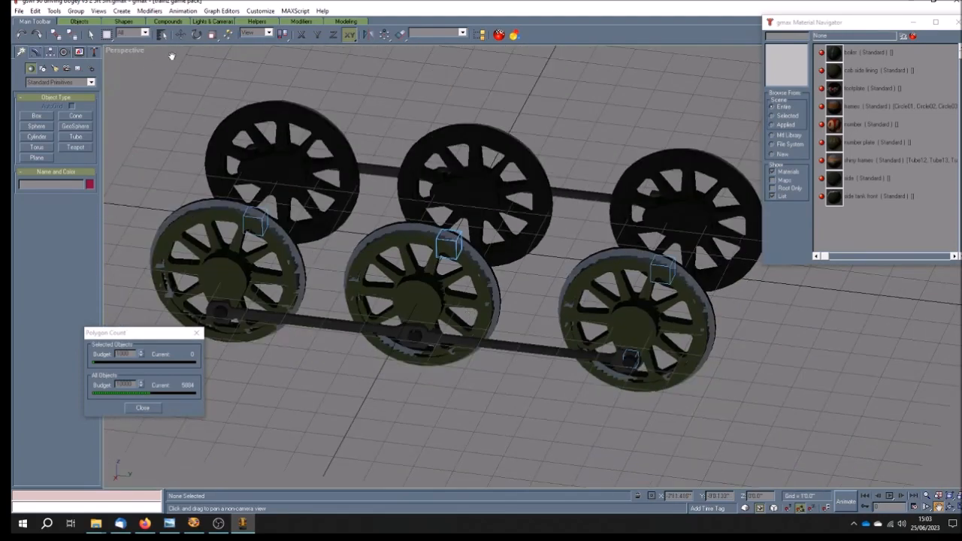
pyautogui.moveTo(403, 278); pyautogui.dragTo(414, 275)
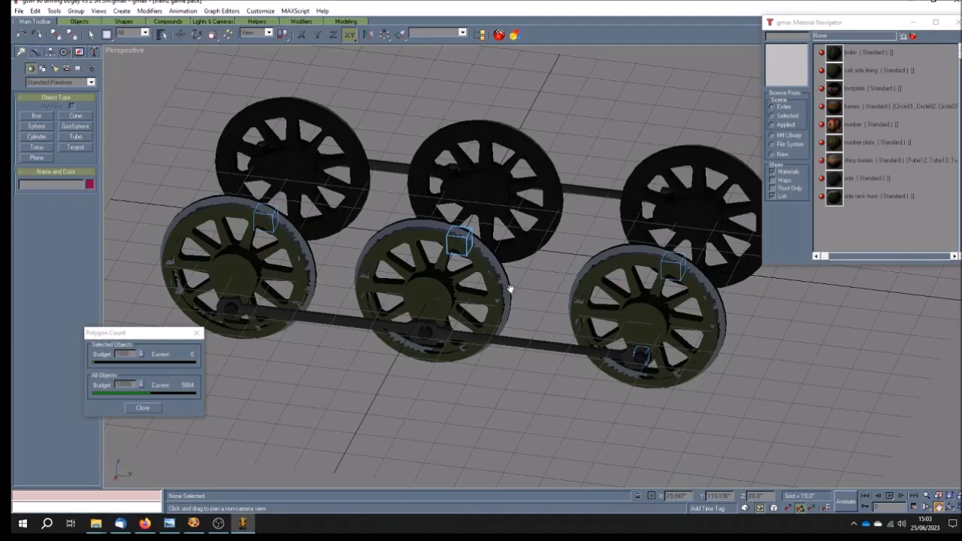
pyautogui.click(951, 508)
pyautogui.moveTo(549, 329)
pyautogui.mouseDown()
pyautogui.moveTo(556, 300)
pyautogui.moveTo(577, 352)
pyautogui.mouseUp()
# Select Group01 by name, ungroup it, and clear the selection
pyautogui.click(165, 39)
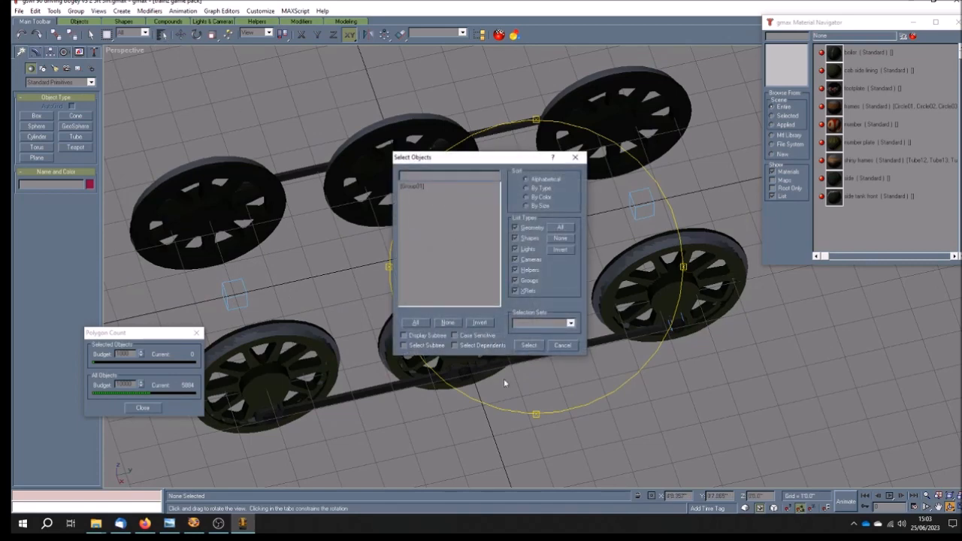
pyautogui.click(416, 185)
pyautogui.click(532, 346)
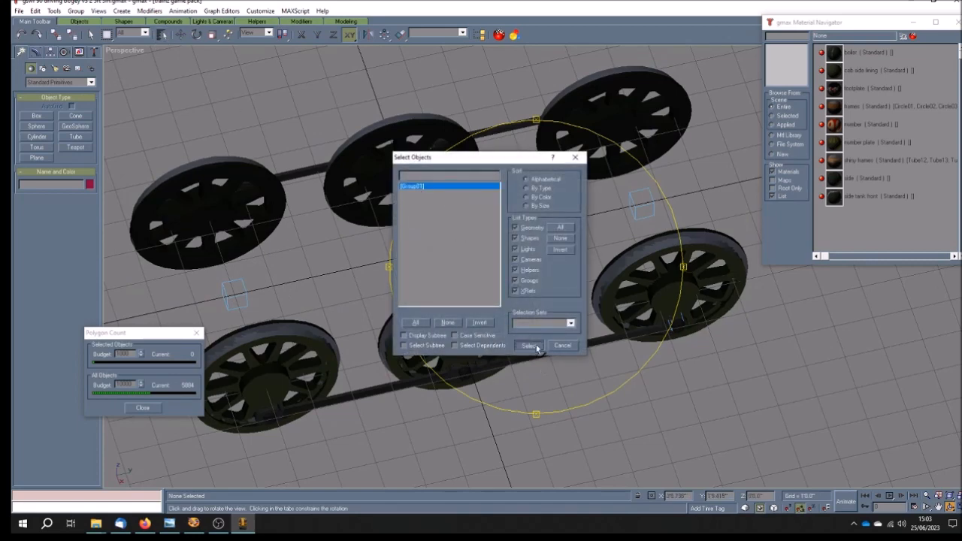
pyautogui.click(76, 10)
pyautogui.click(91, 33)
pyautogui.click(76, 11)
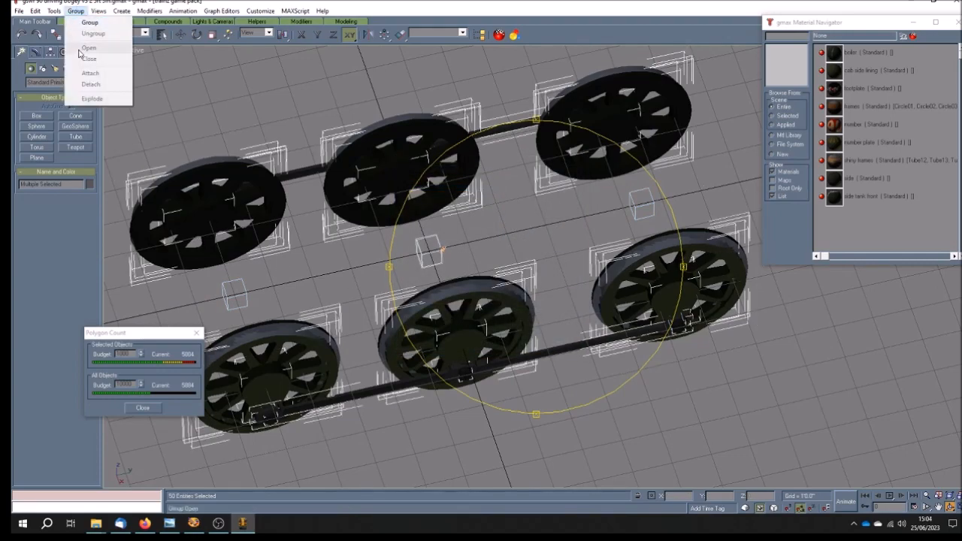
pyautogui.click(231, 95)
pyautogui.click(90, 33)
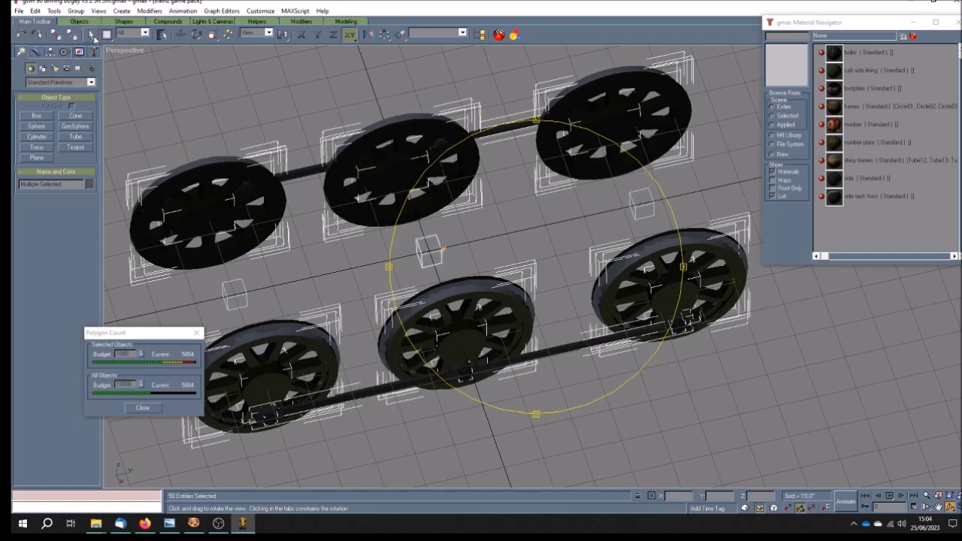
pyautogui.click(450, 215)
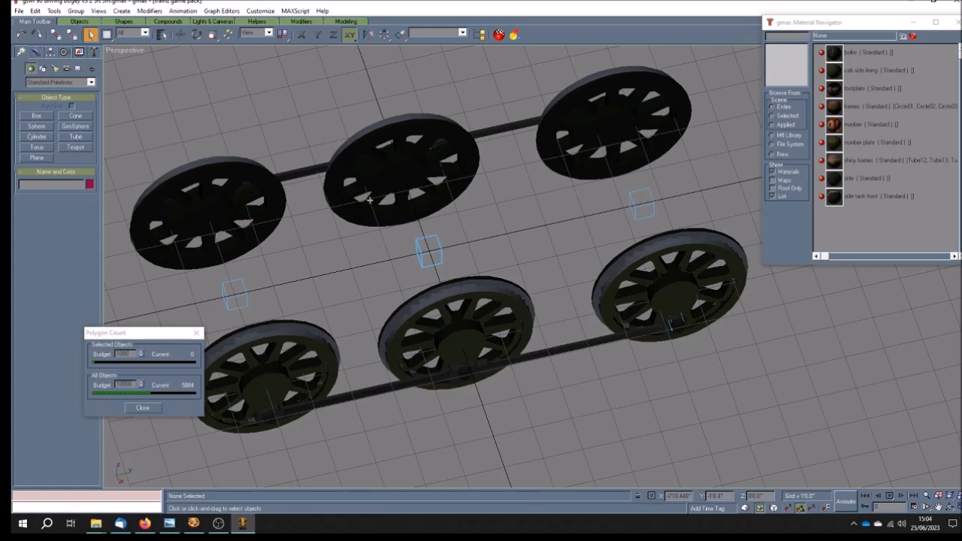
# Display the scene's object list as a hierarchy, select the main helper b.r.main, and check its position coordinates
pyautogui.click(161, 33)
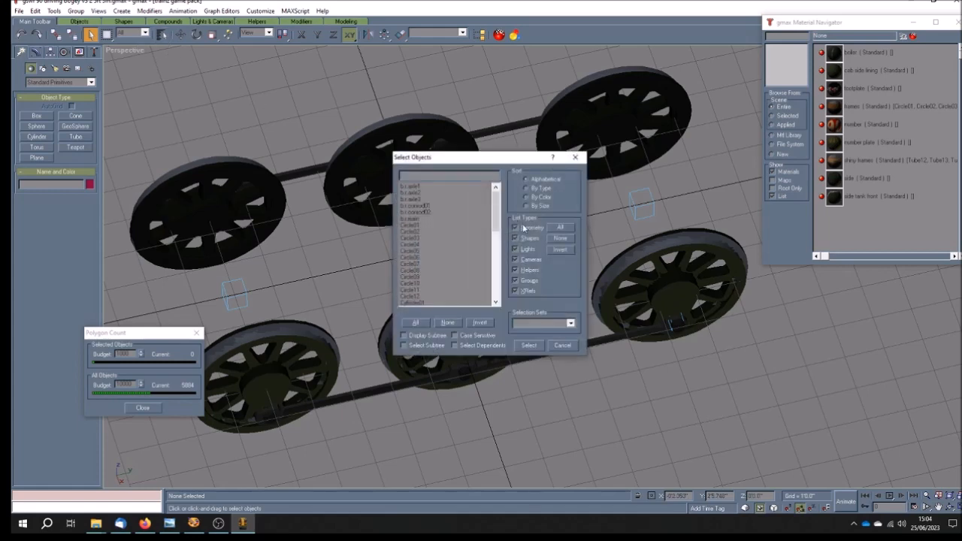
pyautogui.click(403, 336)
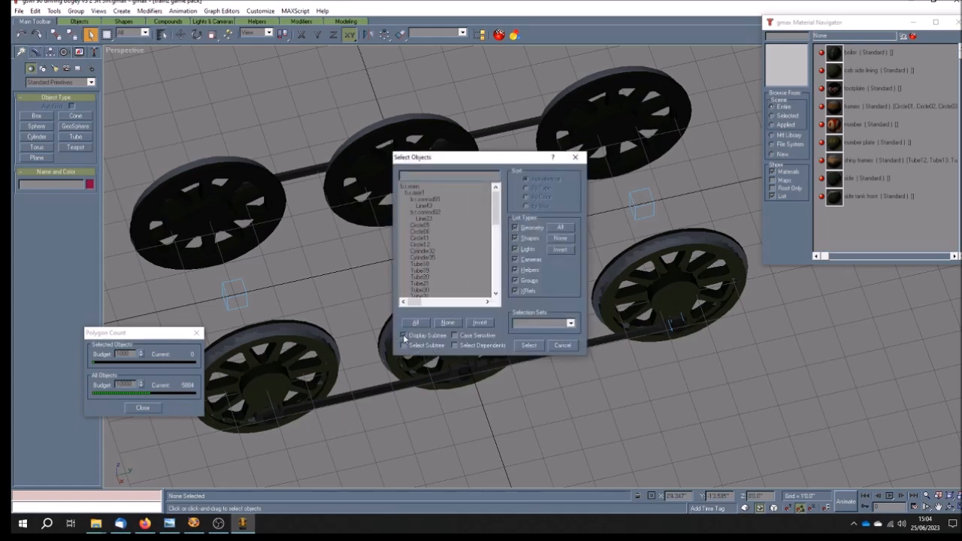
pyautogui.click(403, 186)
pyautogui.moveTo(496, 163); pyautogui.dragTo(700, 156)
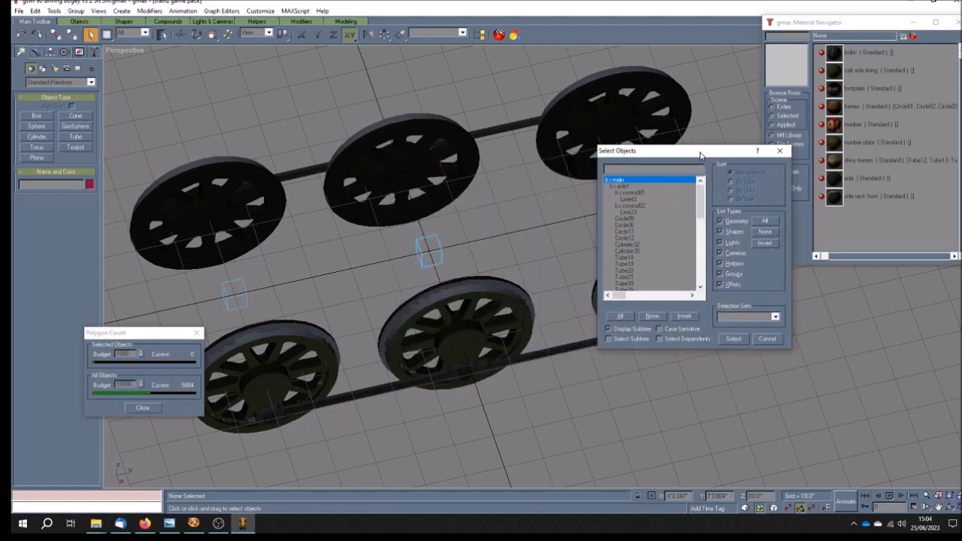
pyautogui.click(733, 339)
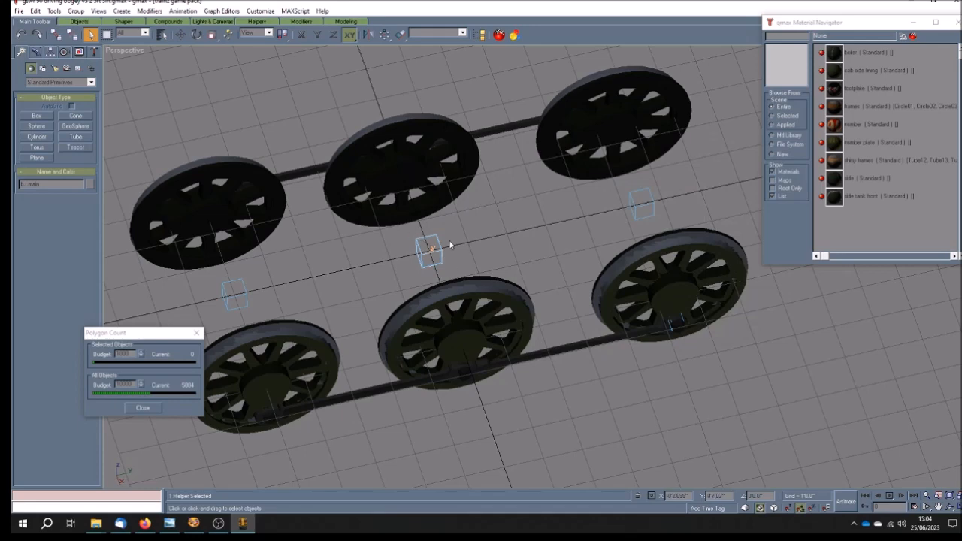
pyautogui.click(180, 35)
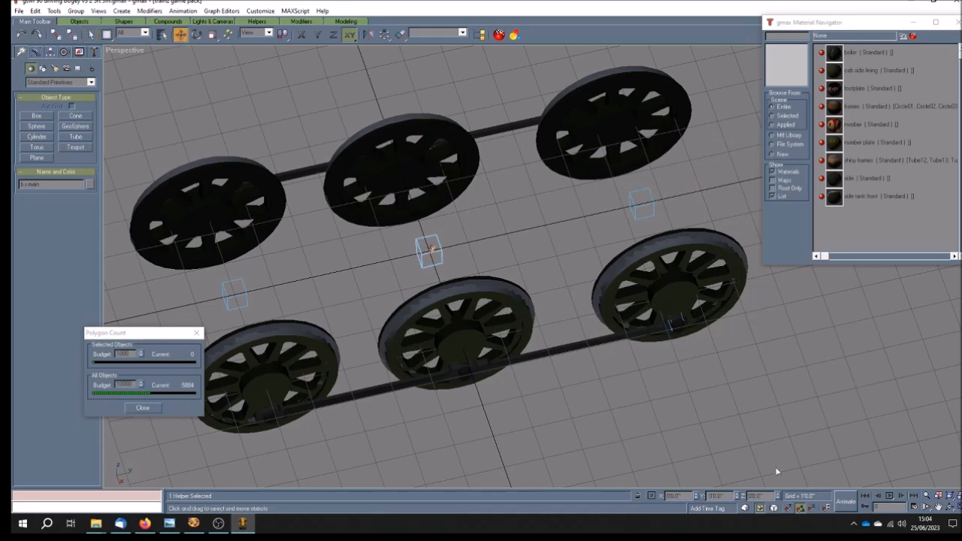
# Clear the selection and examine the three axle helper points between the wheels in the Top view of the four-viewport layout
pyautogui.click(955, 508)
pyautogui.click(938, 508)
pyautogui.moveTo(339, 157); pyautogui.dragTo(379, 168)
pyautogui.scroll(-5, 347, 160)
pyautogui.scroll(4, 379, 169)
pyautogui.click(90, 34)
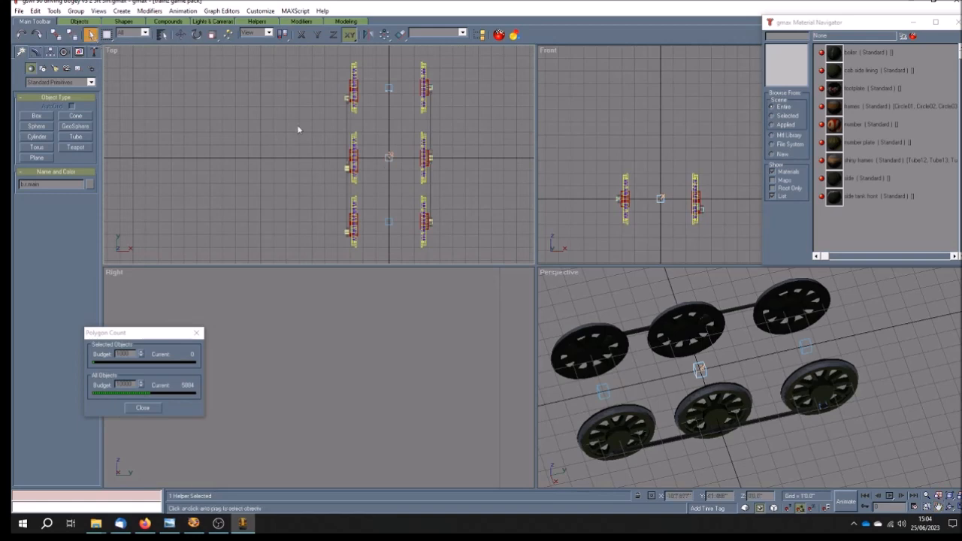
pyautogui.click(488, 175)
pyautogui.click(389, 88)
pyautogui.click(390, 221)
pyautogui.click(394, 200)
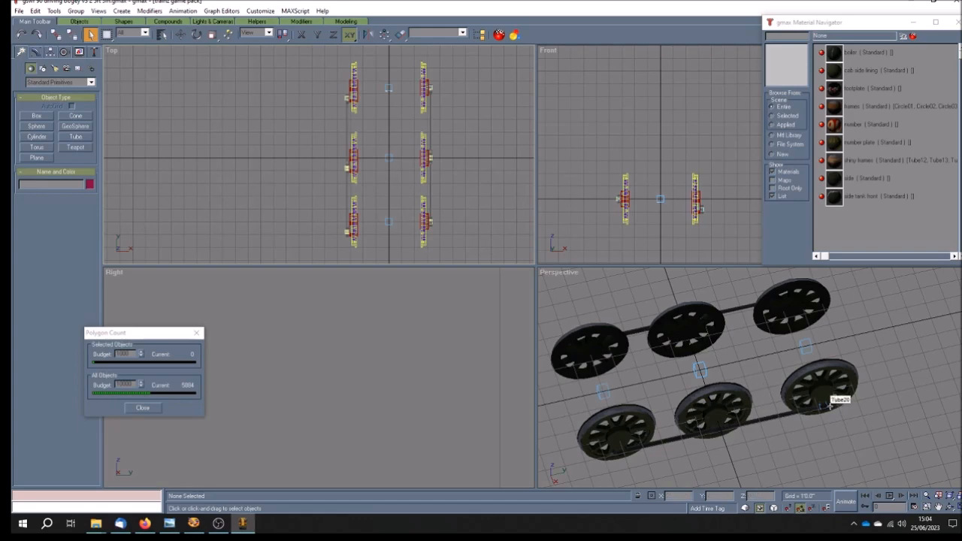
# Play the driving bogey's wheel and coupling rod animation in an enlarged Perspective viewport and inspect it from different angles
pyautogui.click(744, 362)
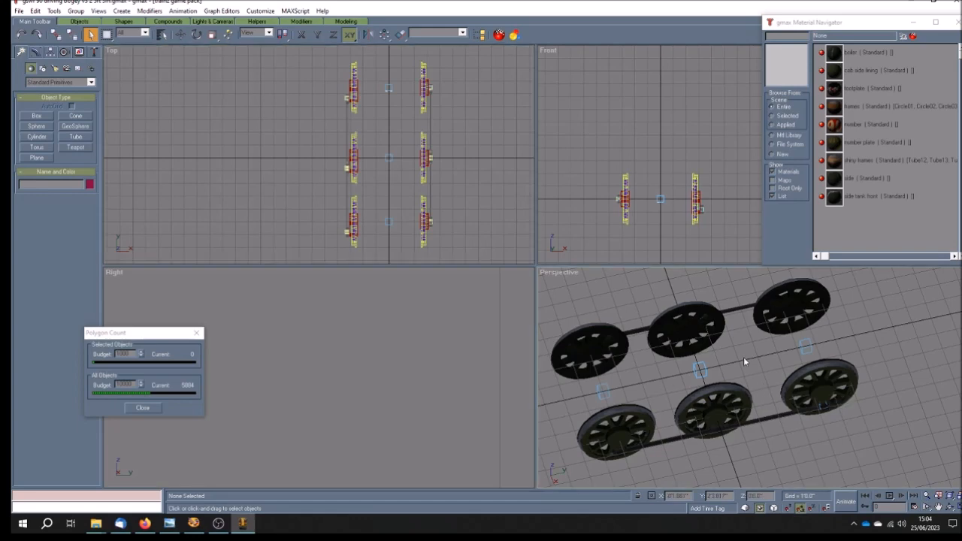
pyautogui.click(956, 507)
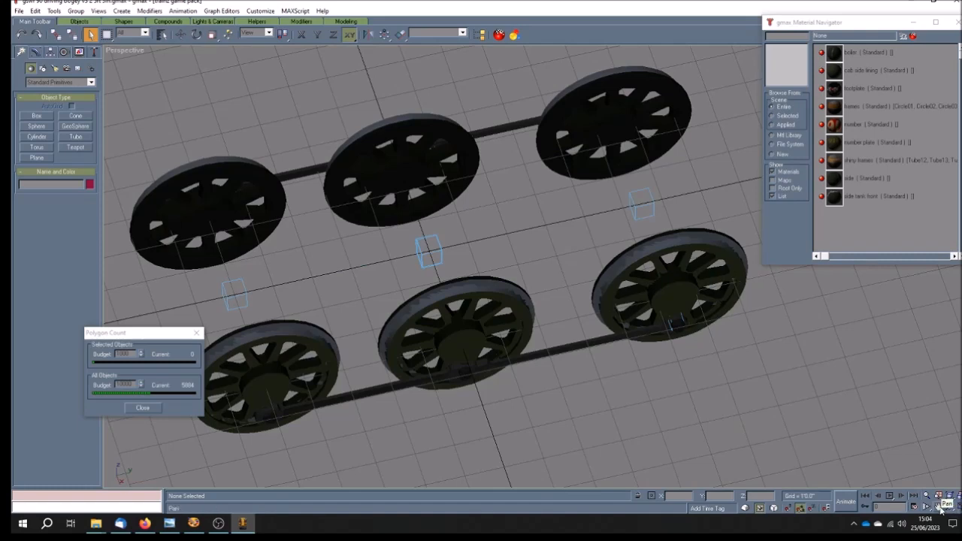
pyautogui.click(938, 507)
pyautogui.moveTo(649, 331); pyautogui.dragTo(616, 310)
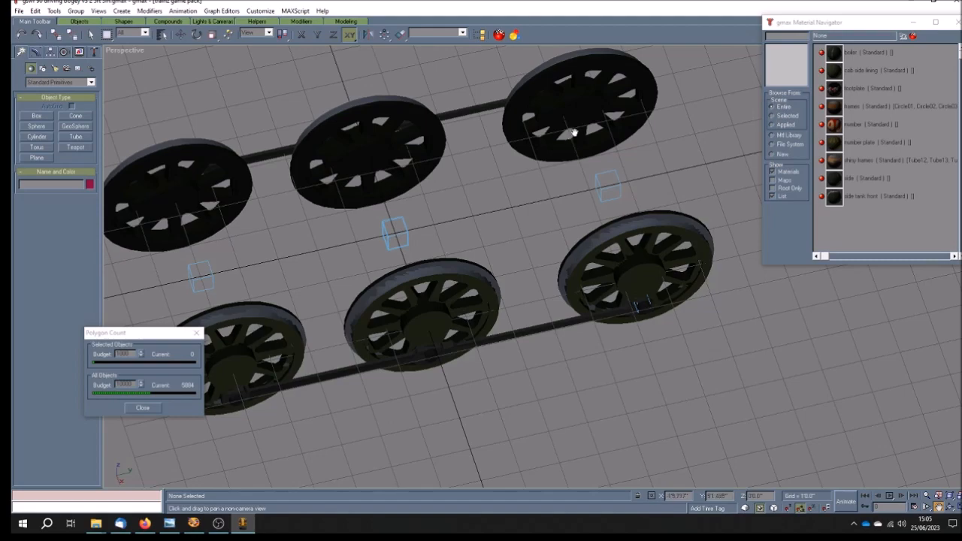
pyautogui.moveTo(571, 322); pyautogui.dragTo(579, 284)
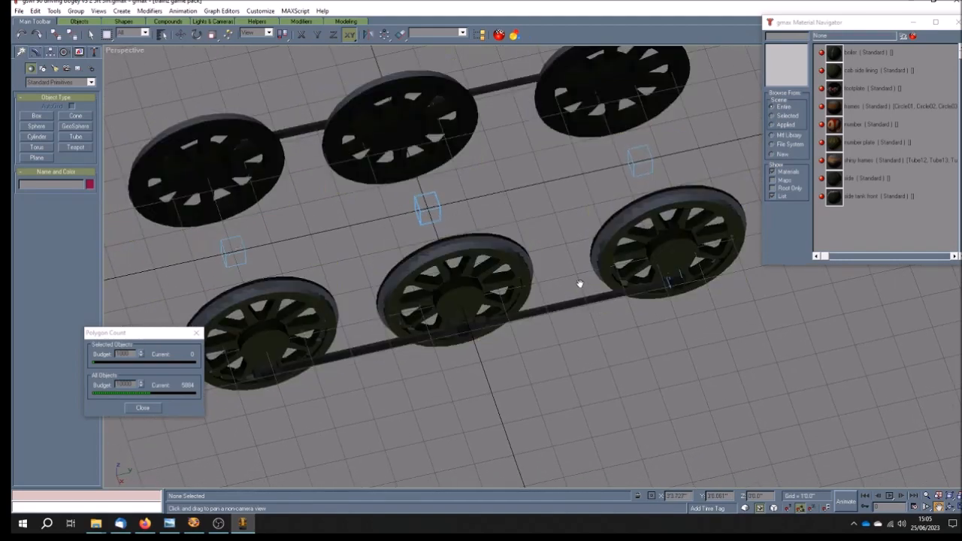
pyautogui.scroll(-3, 593, 293)
pyautogui.click(950, 506)
pyautogui.moveTo(545, 355); pyautogui.dragTo(538, 336)
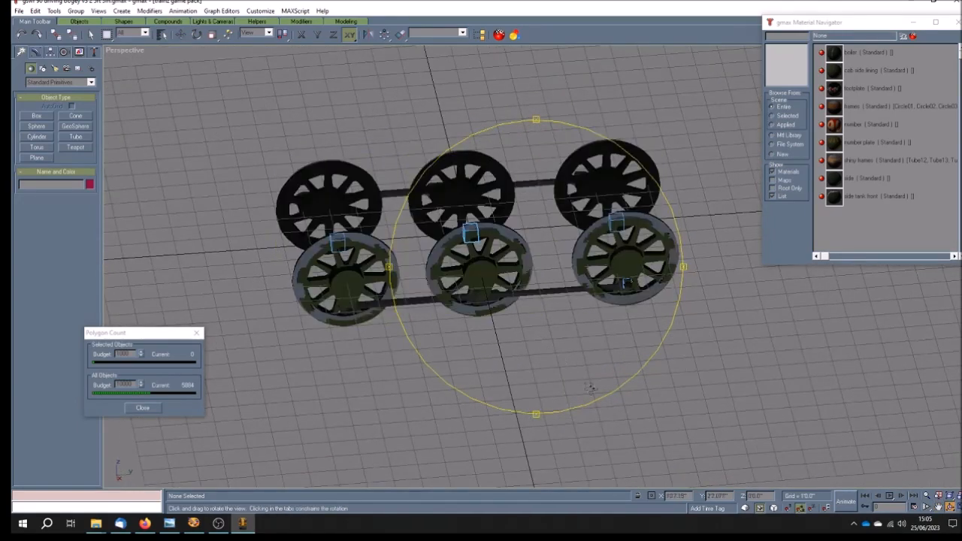
pyautogui.click(889, 497)
pyautogui.moveTo(488, 355)
pyautogui.mouseDown()
pyautogui.moveTo(517, 355)
pyautogui.moveTo(465, 315)
pyautogui.mouseUp()
pyautogui.moveTo(533, 377)
pyautogui.mouseDown()
pyautogui.moveTo(479, 371)
pyautogui.moveTo(489, 366)
pyautogui.mouseUp()
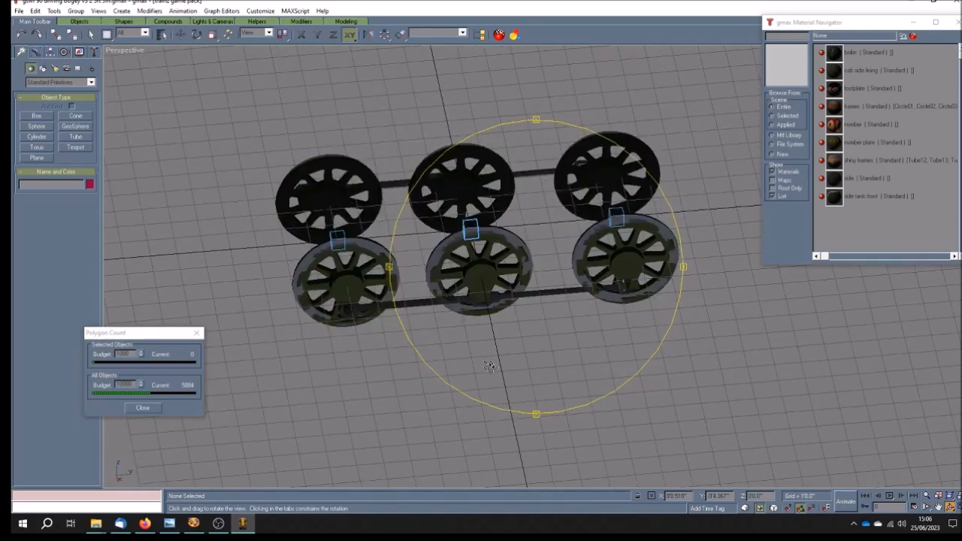